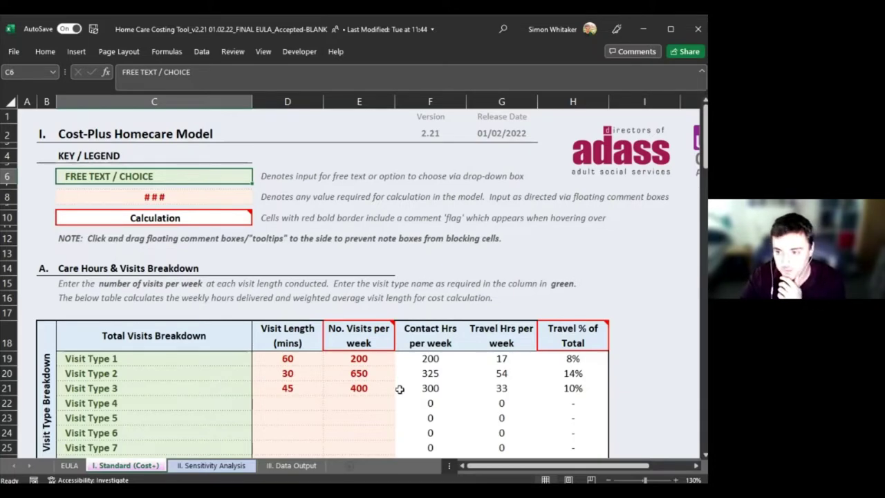
Step: Display the Visit Types input note for Visit Type 1 and move it clear of the visits table
scroll(400, 389, down, 2)
scroll(349, 368, up, 1)
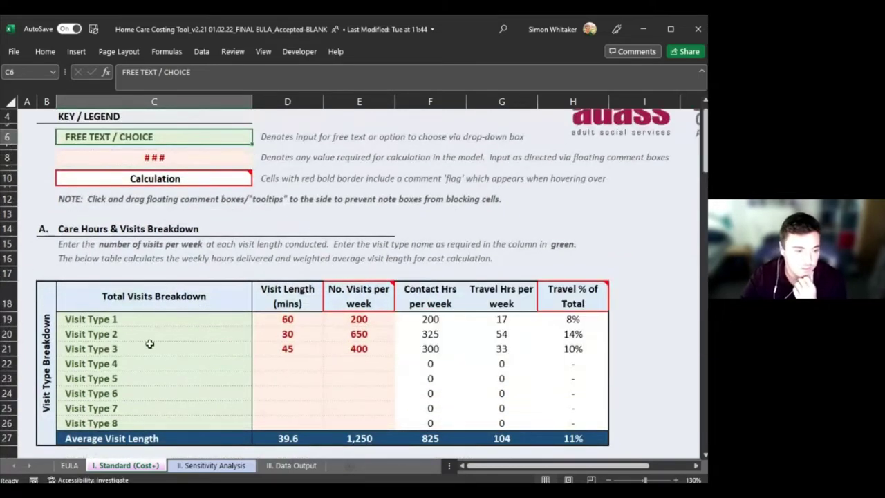
scroll(238, 367, down, 1)
scroll(245, 370, up, 2)
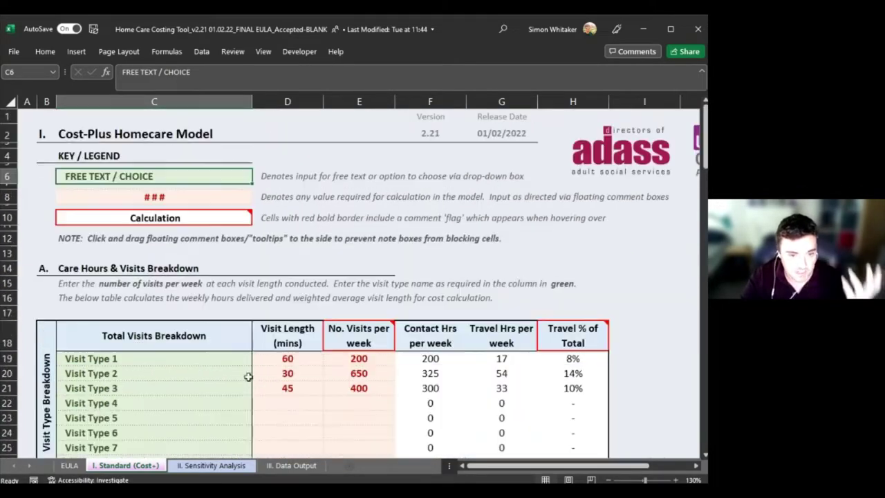
click(222, 357)
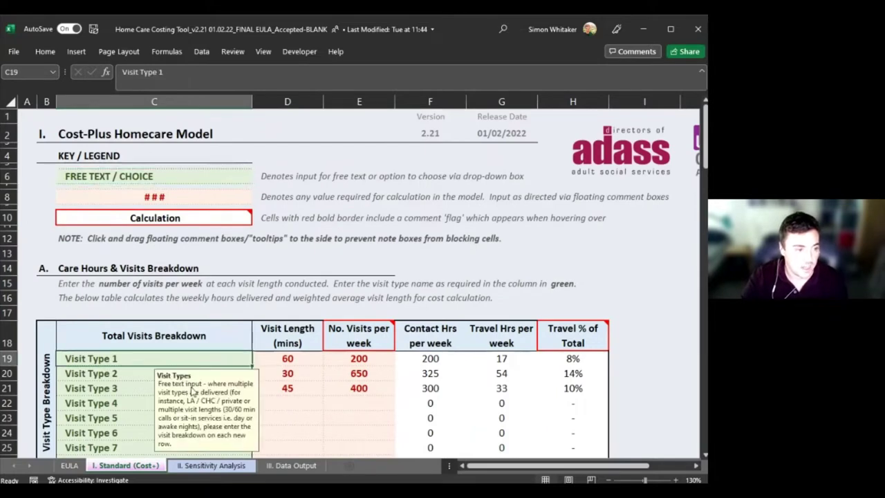
drag(195, 429, 643, 285)
mouse_move(596, 328)
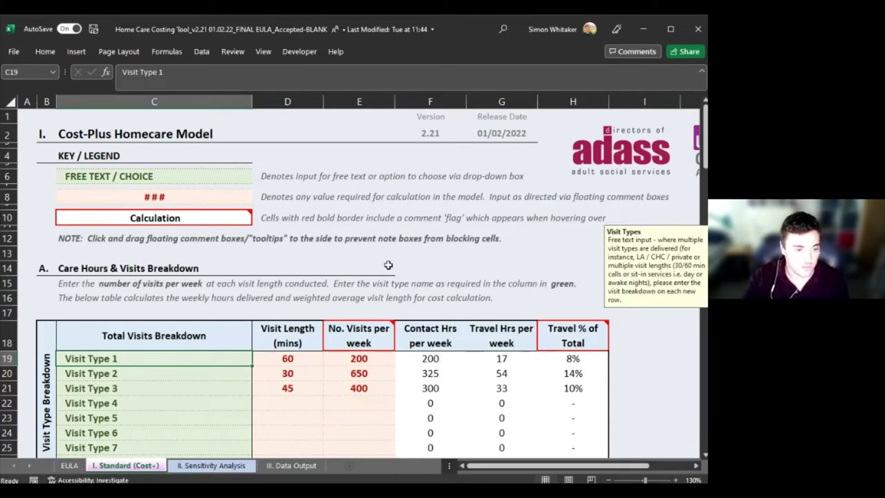
Step: Examine section A, Care Hours & Visits Breakdown, from its heading and instructions through the Average Visit Length row
click(118, 269)
click(108, 299)
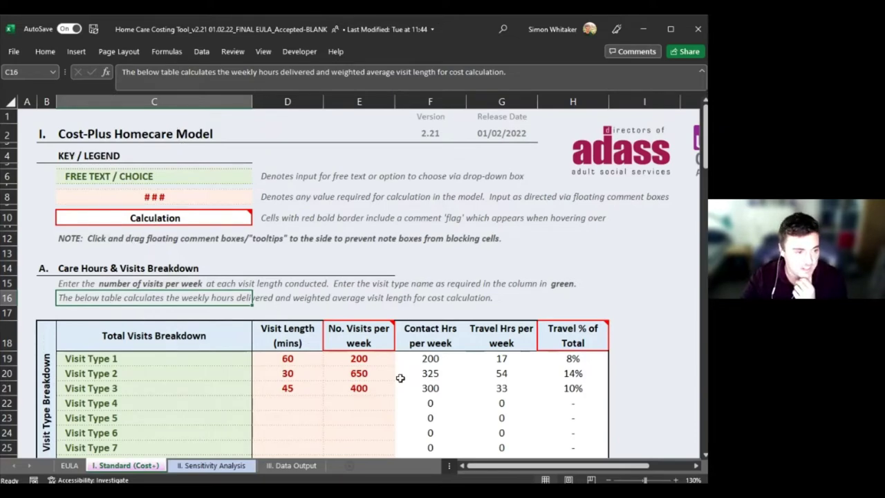
scroll(395, 370, down, 2)
scroll(207, 291, down, 1)
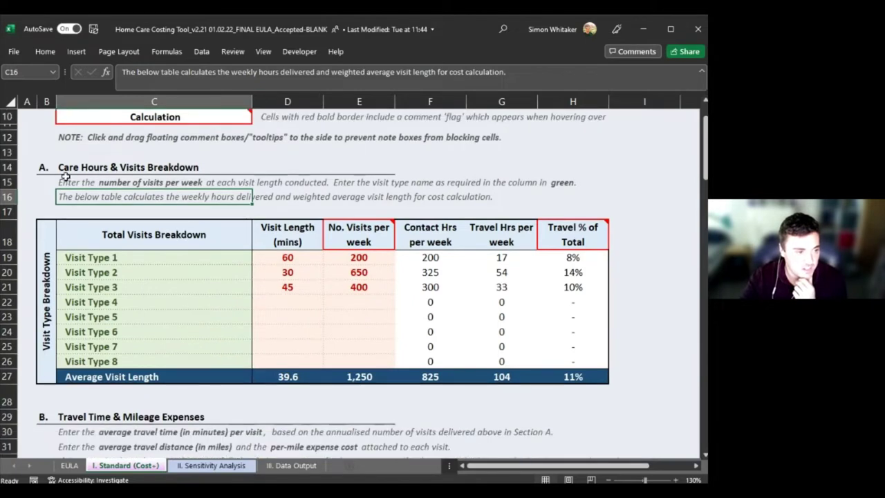
drag(43, 167, 602, 322)
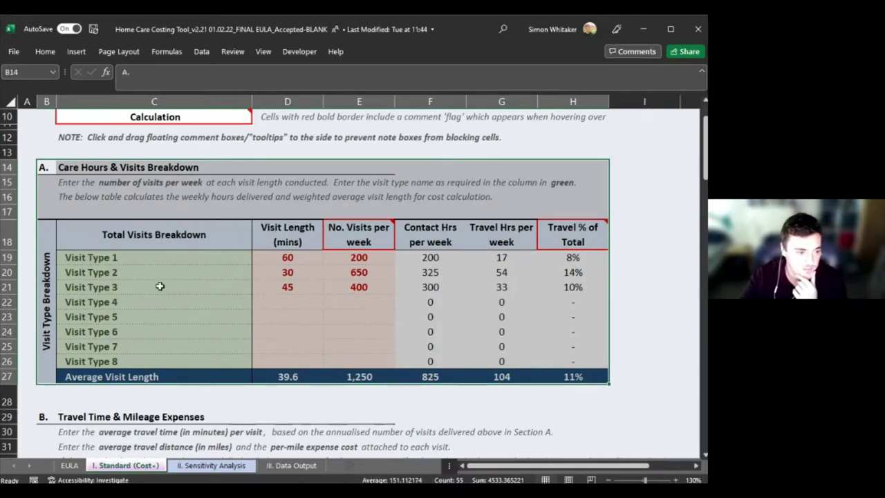
Step: Look through sections B to E, covering travel and mileage, branch and volume summary, PPE, and direct pay rates
scroll(160, 286, down, 1)
scroll(160, 286, down, 5)
drag(27, 172, 359, 388)
scroll(323, 392, down, 4)
scroll(324, 392, down, 7)
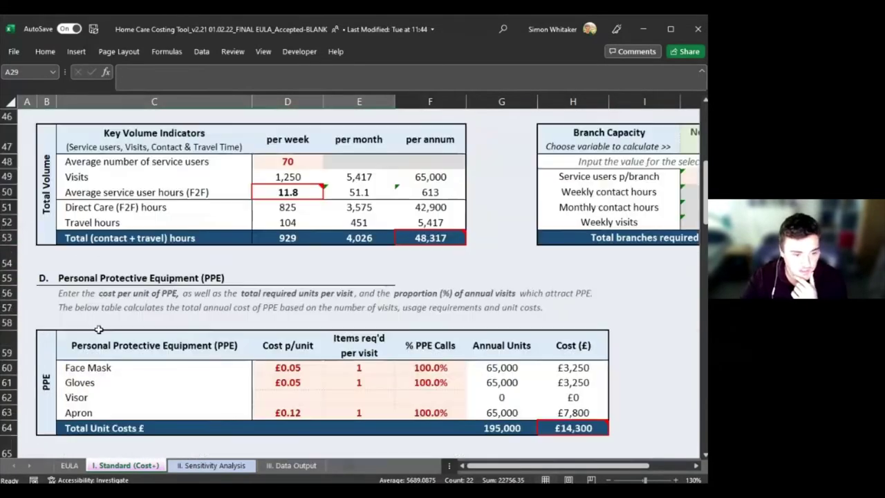
scroll(139, 349, down, 4)
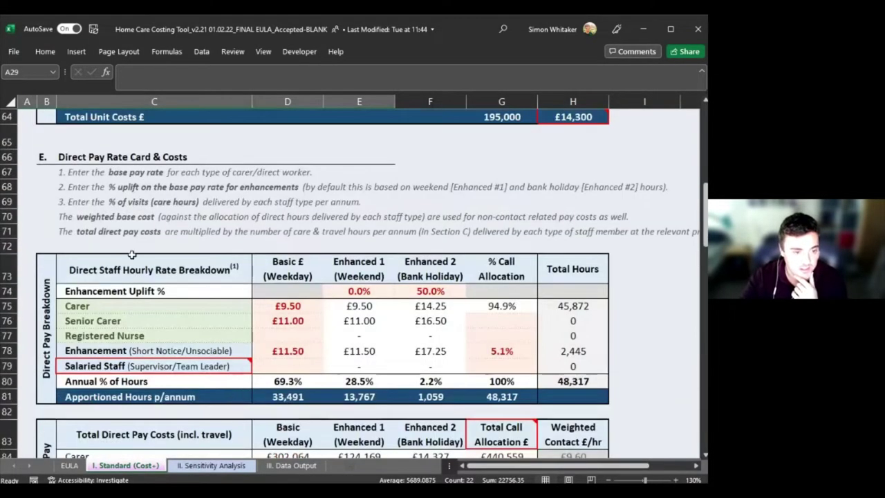
scroll(184, 329, up, 4)
scroll(184, 328, up, 14)
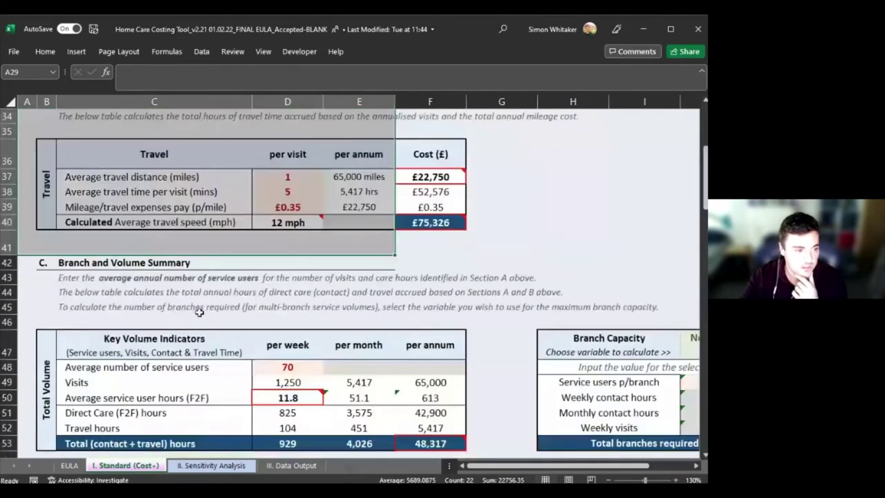
scroll(173, 290, up, 3)
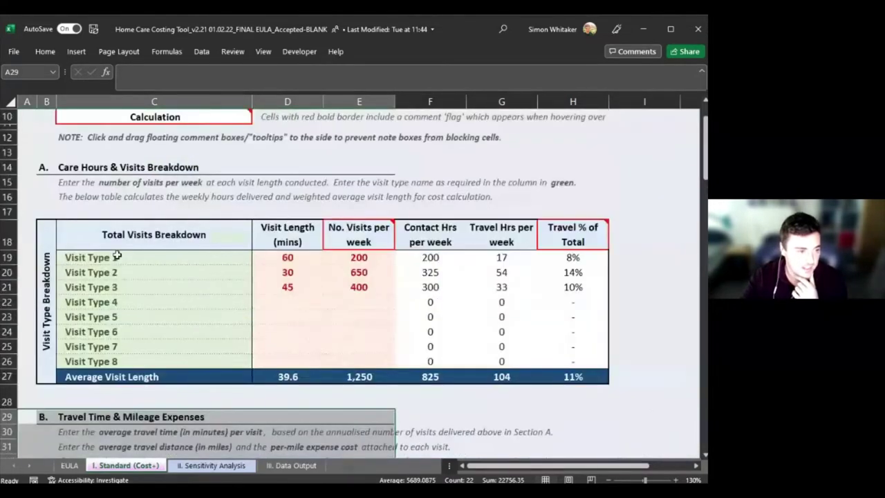
Step: Examine the Total Visits Breakdown table and the legend cells for free text/choice and required values
click(77, 179)
scroll(66, 257, up, 1)
drag(56, 292, 586, 329)
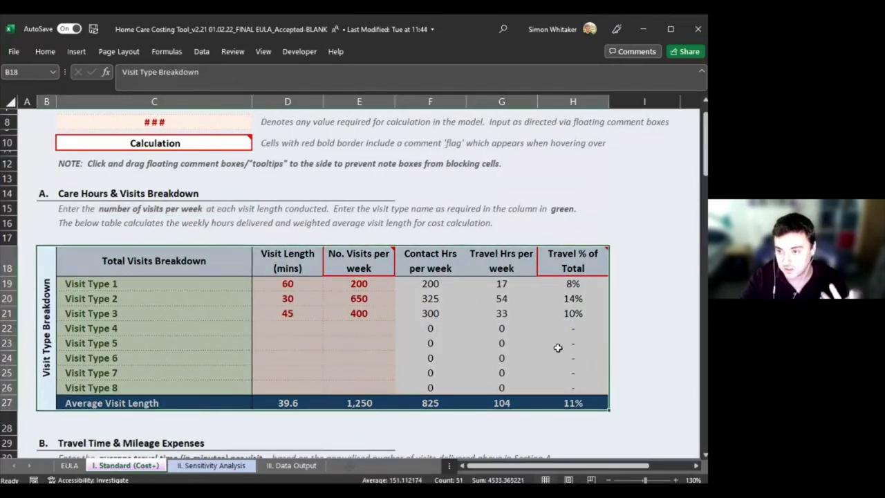
scroll(398, 432, up, 3)
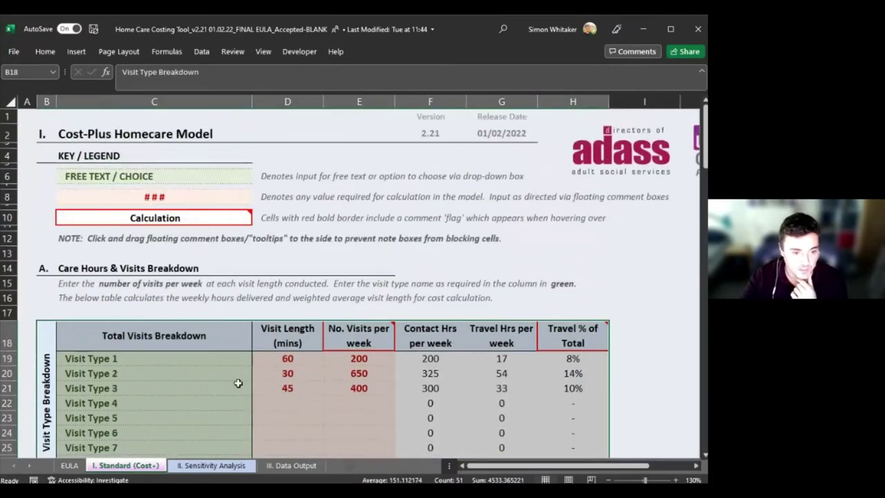
scroll(298, 346, down, 1)
scroll(228, 262, up, 1)
click(166, 179)
click(199, 202)
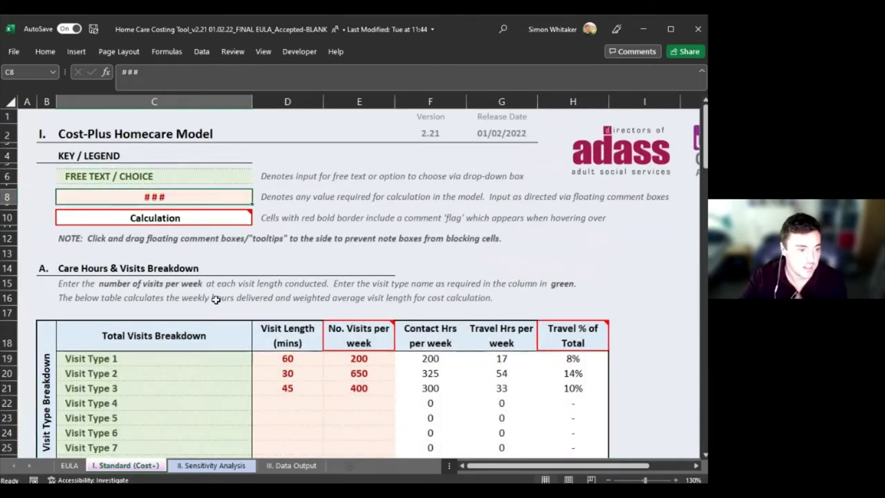
click(116, 177)
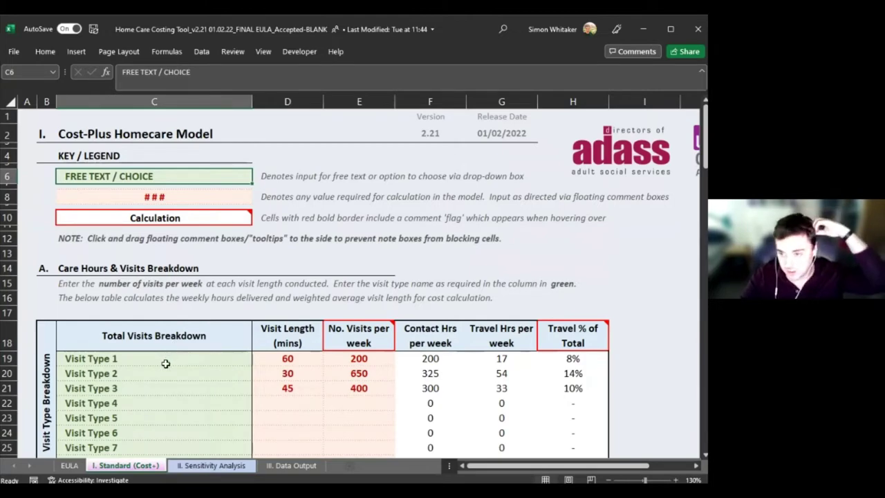
Step: Review the Branch Capacity variable options in section C and choose No. Service users
scroll(246, 392, down, 2)
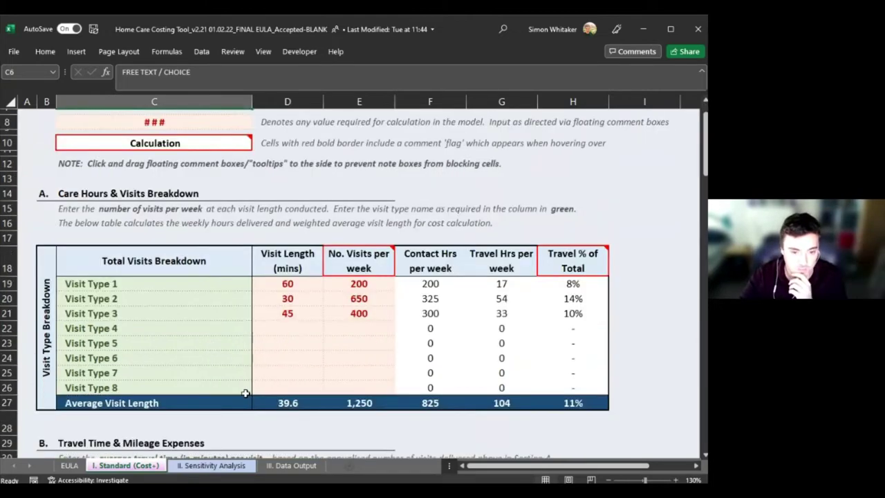
scroll(245, 393, down, 10)
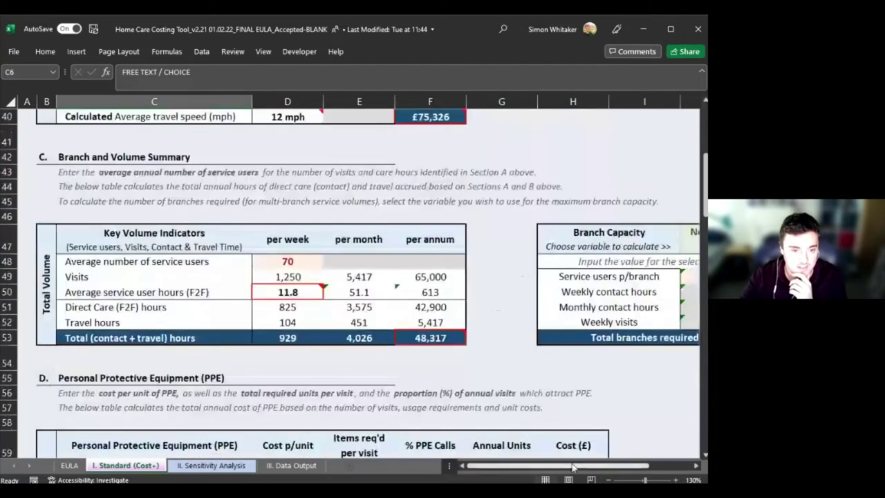
scroll(492, 259, right, 3)
click(492, 246)
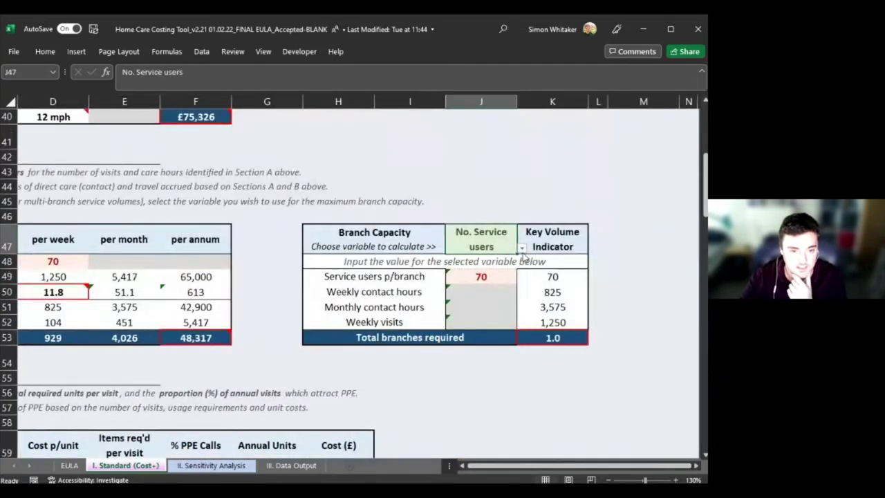
click(522, 250)
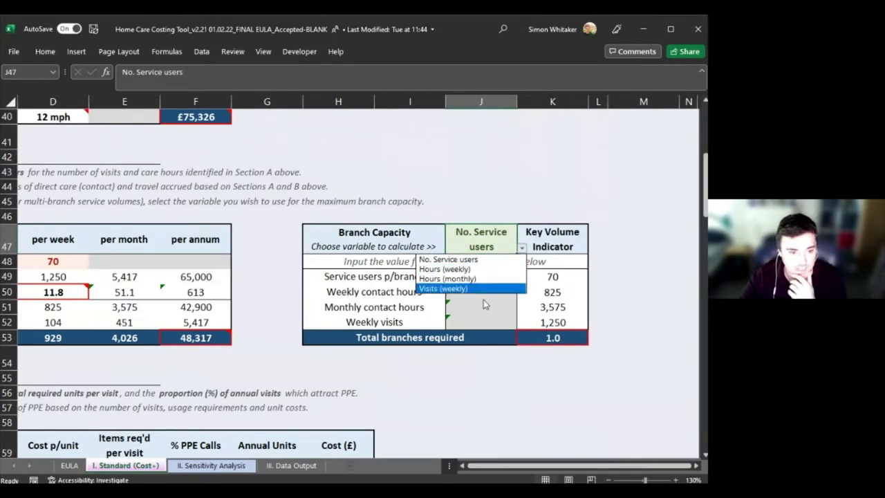
click(479, 259)
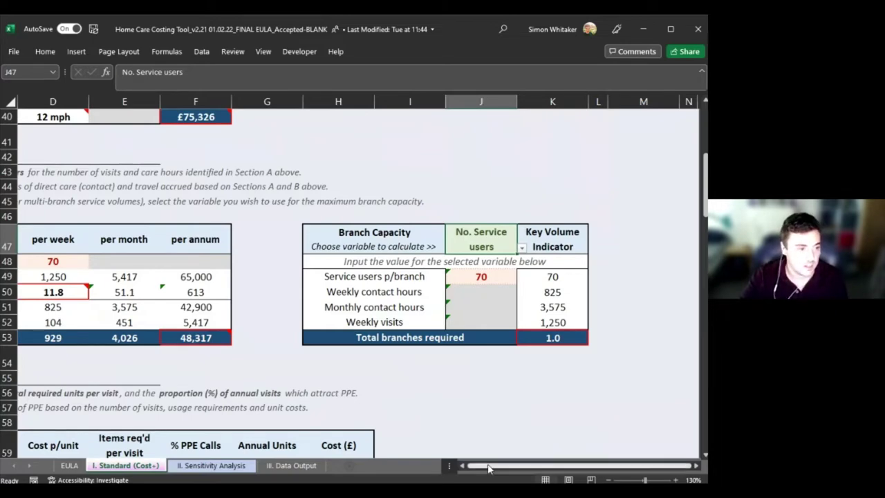
Step: Rename Visit Type 1 in section A's visits table as "LA 60-minute visit"
scroll(488, 455, left, 3)
scroll(487, 455, up, 1)
scroll(217, 334, up, 9)
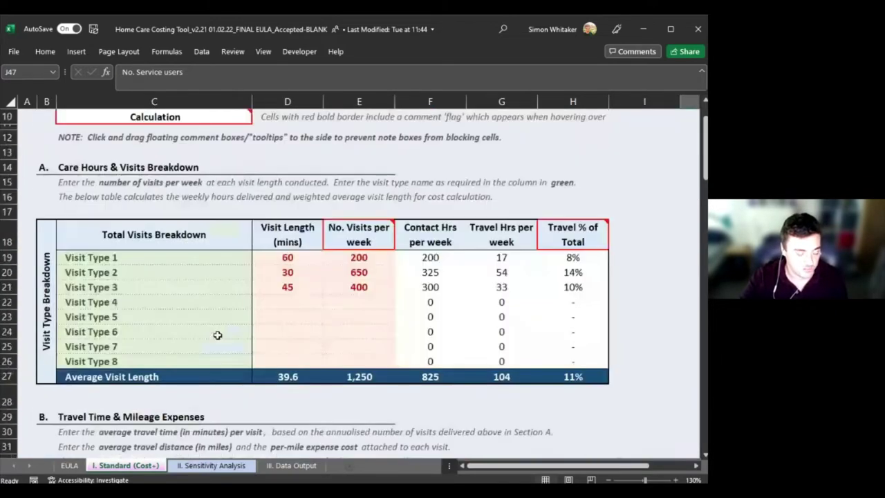
scroll(217, 335, up, 2)
double_click(207, 319)
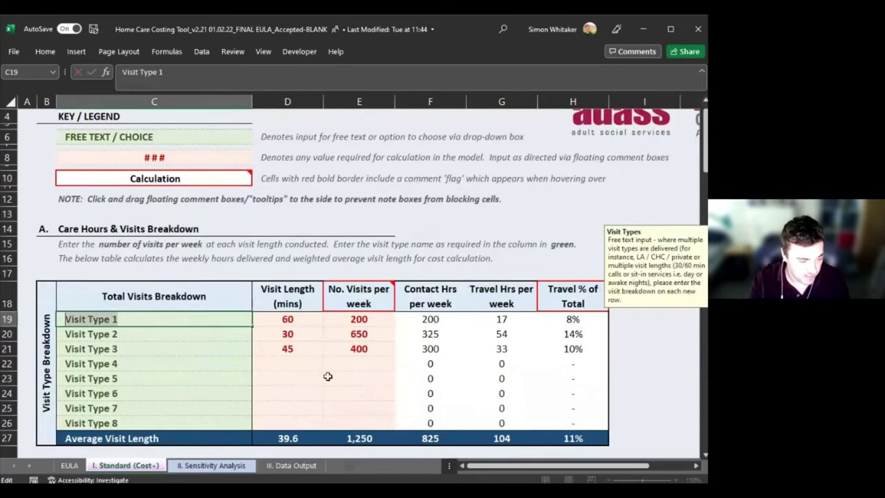
text(LA 60-minute visit)
key(Tab)
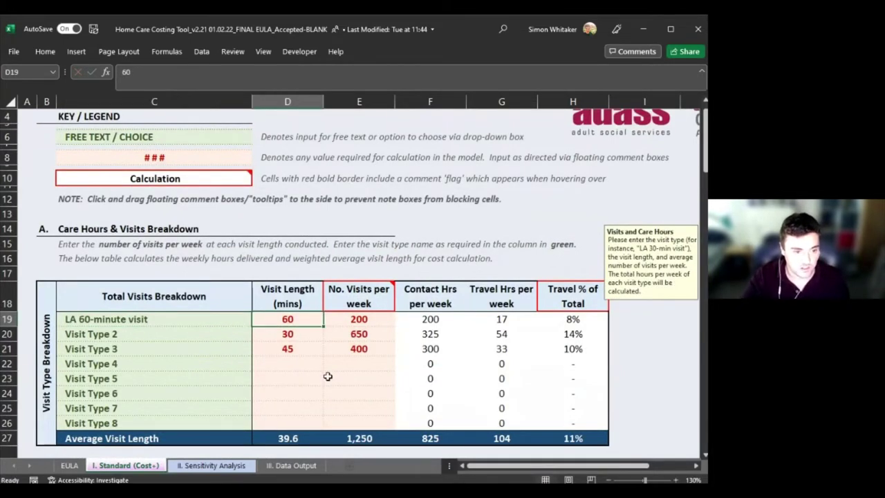
Step: Check the visit length and weekly visits for the LA 60-minute visit, review the visit type names, and save the workbook
drag(366, 321, 318, 320)
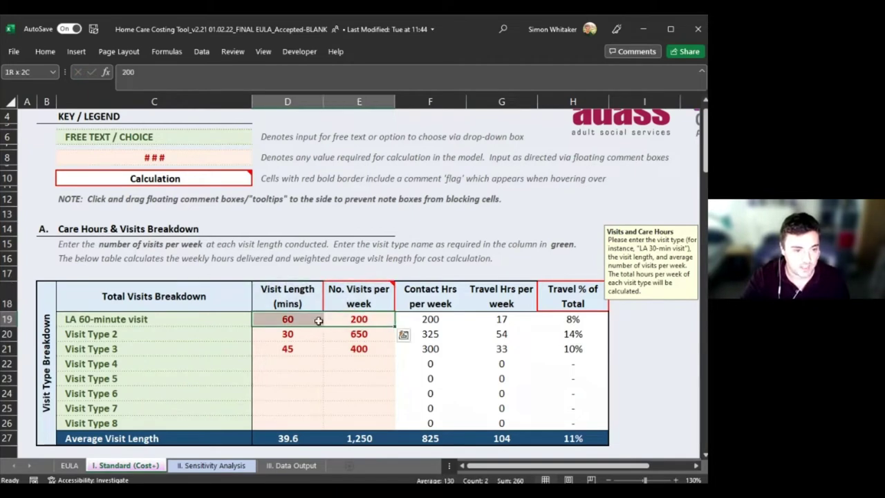
click(184, 320)
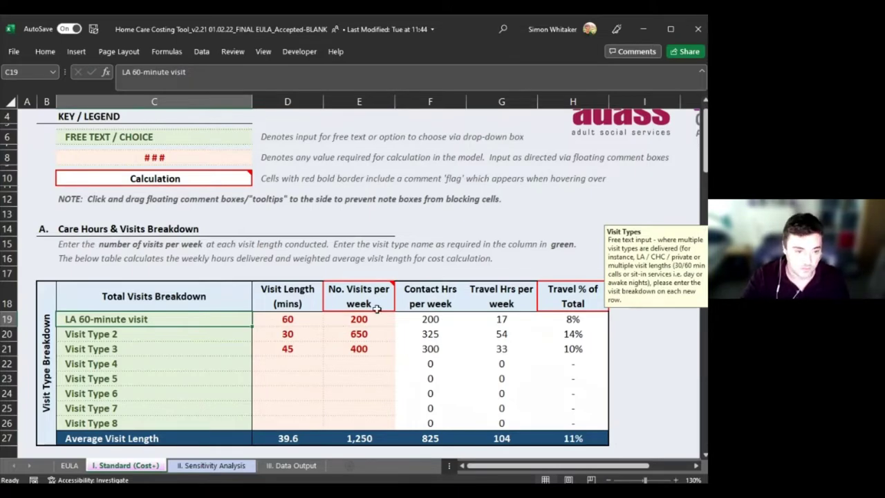
scroll(382, 336, up, 1)
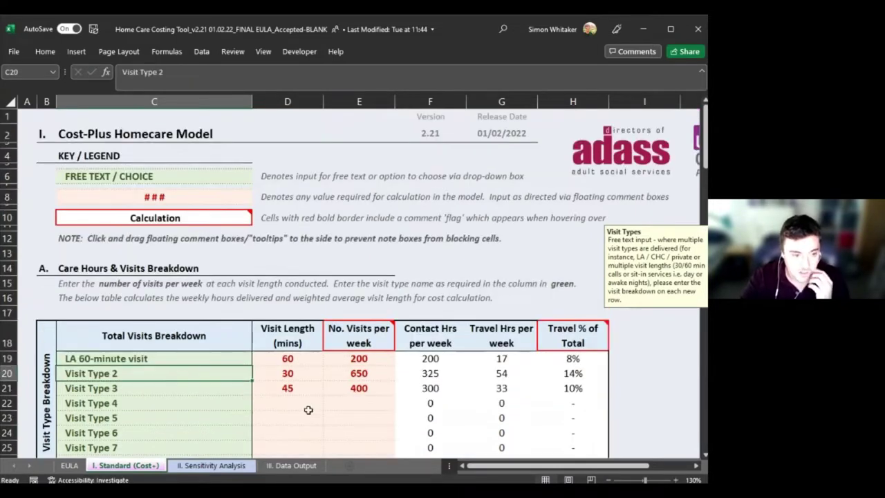
drag(132, 357, 119, 390)
key(Down)
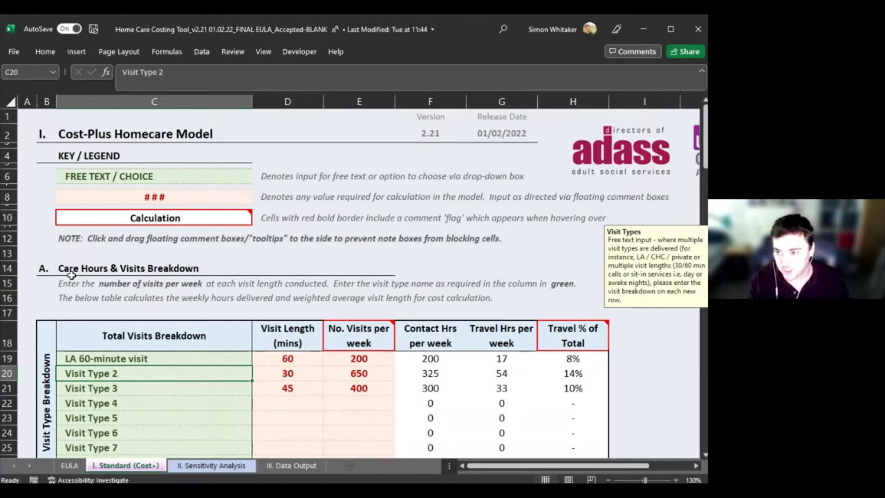
key(ctrl+s)
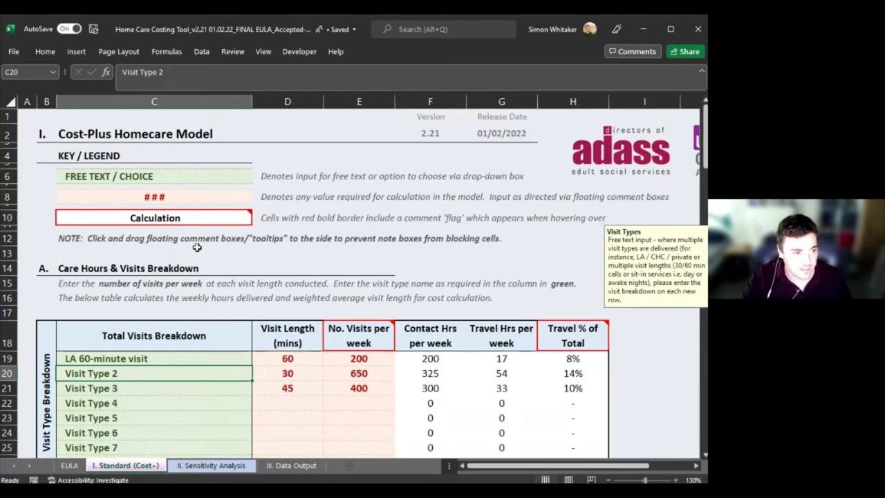
Step: Examine the Visit Length and No. Visits per week input columns and their Visits and Care Hours note
drag(274, 349, 373, 401)
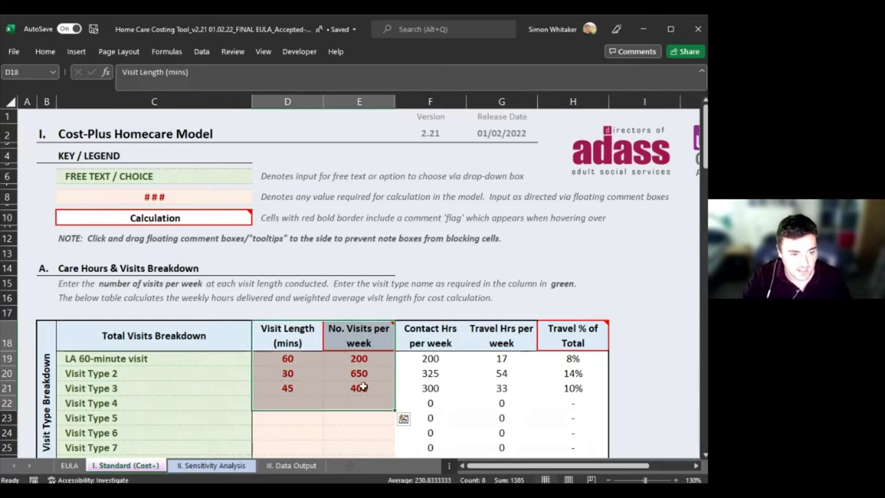
click(362, 388)
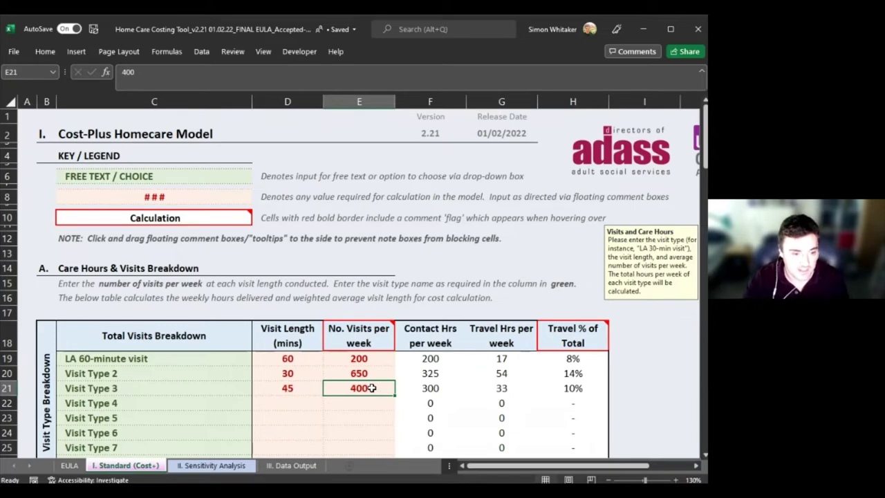
scroll(372, 388, down, 1)
drag(287, 319, 374, 425)
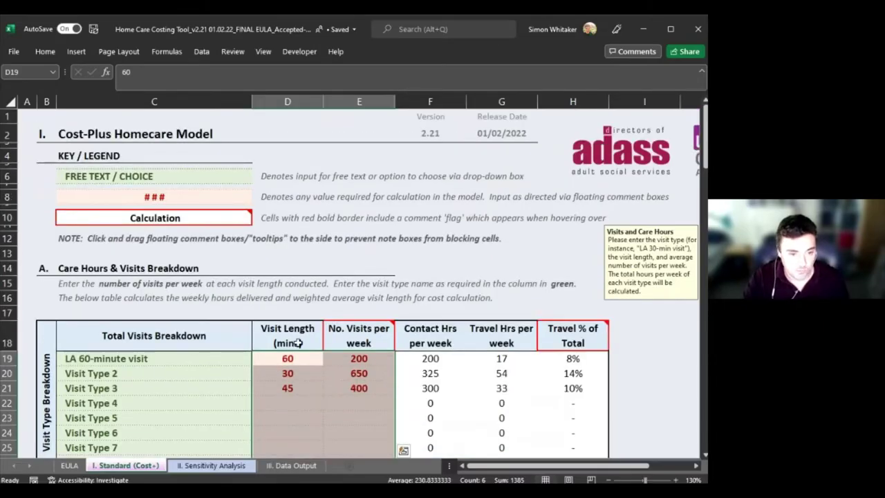
Step: Examine the calculated contact hours, travel hours and travel percentage columns, together with the Average Visit Length row
scroll(297, 343, down, 2)
drag(430, 316, 573, 408)
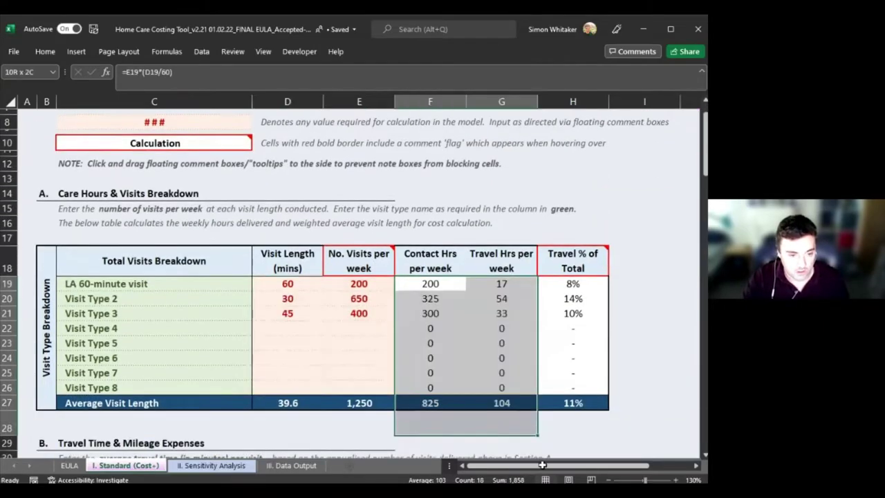
drag(189, 381, 585, 386)
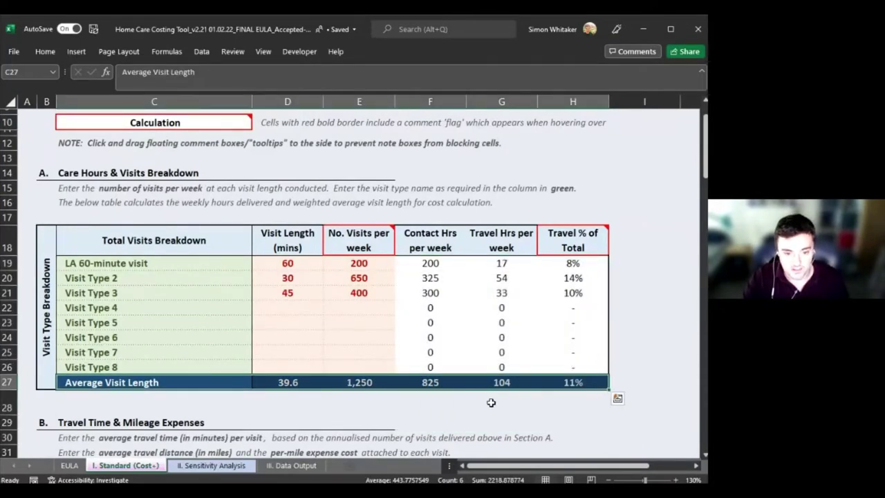
scroll(490, 403, up, 1)
click(502, 358)
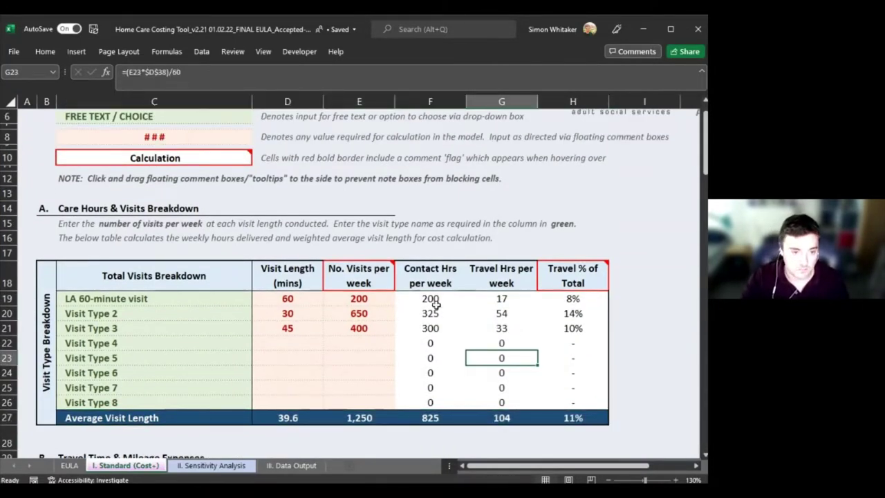
click(329, 327)
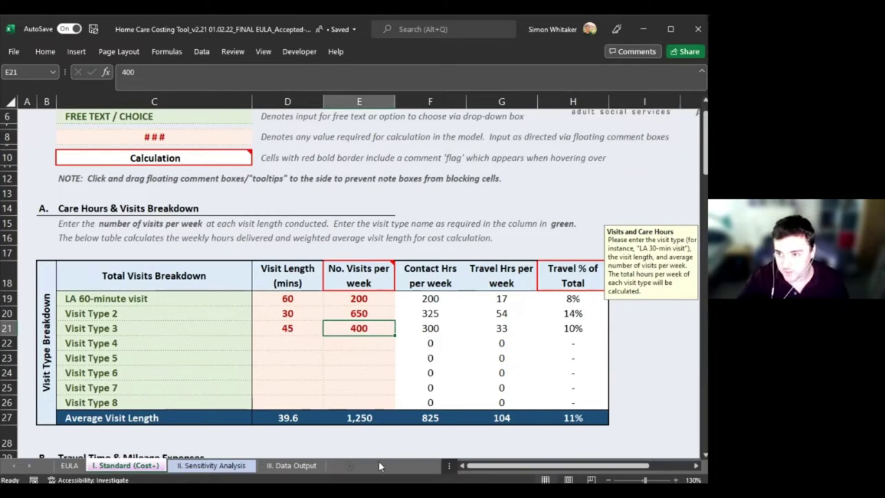
Step: Examine the LA 60-minute visit row's visit length and weekly visits, and the formulas behind its contact and travel hours
drag(359, 275, 345, 339)
click(359, 313)
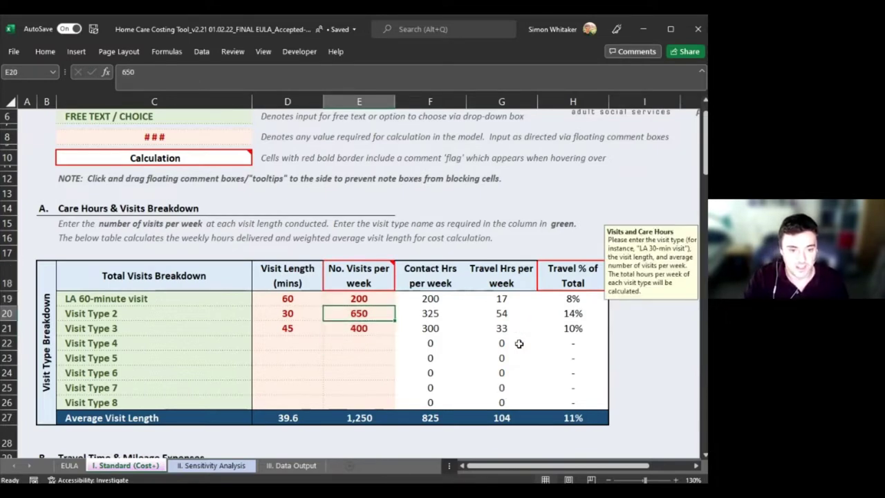
drag(299, 301, 406, 302)
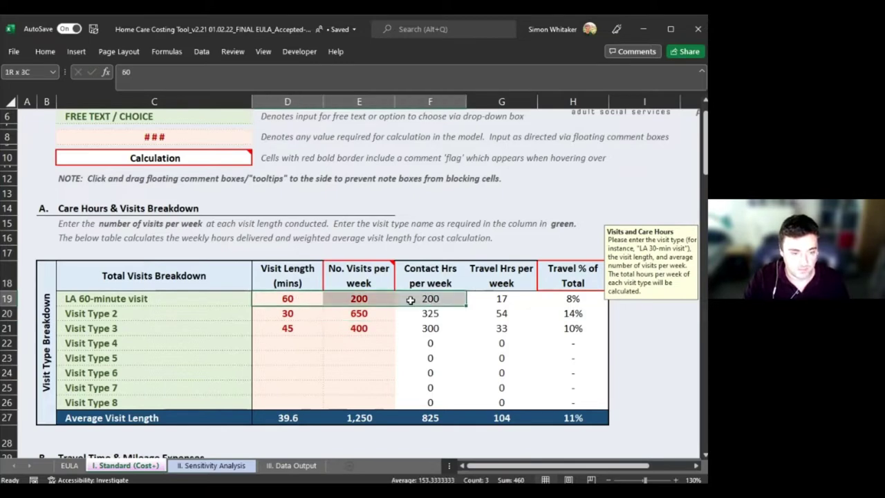
click(321, 301)
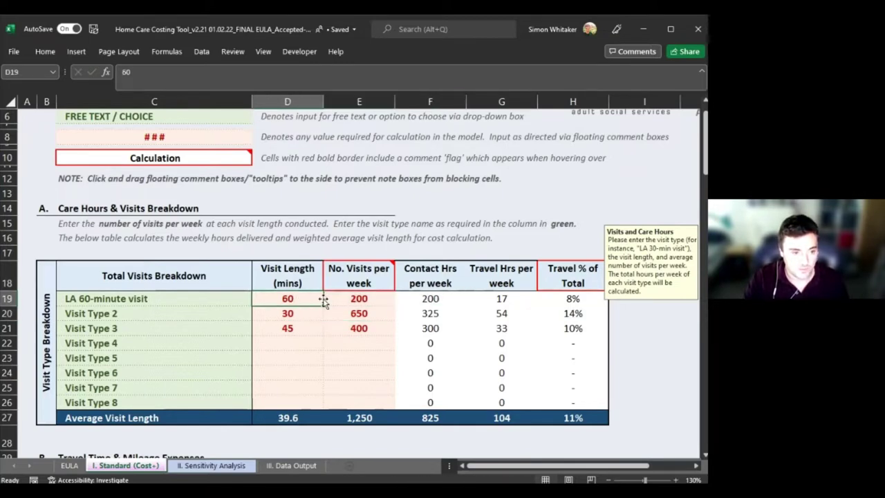
click(332, 301)
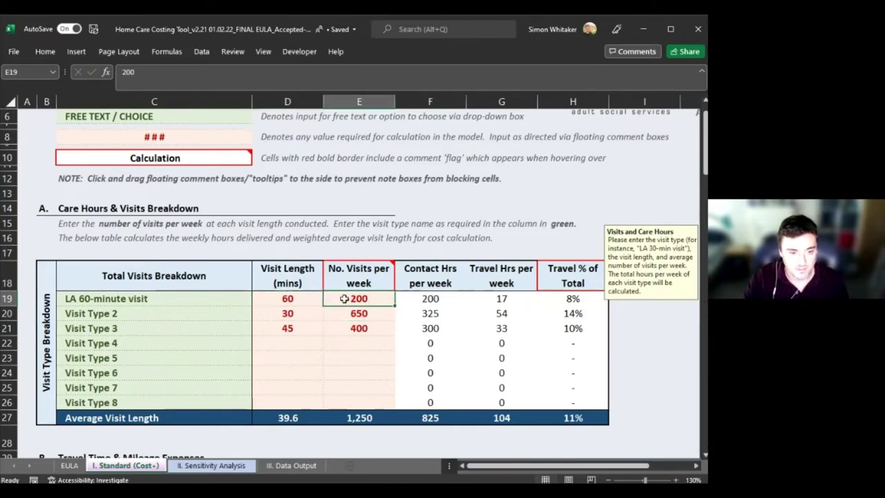
click(450, 301)
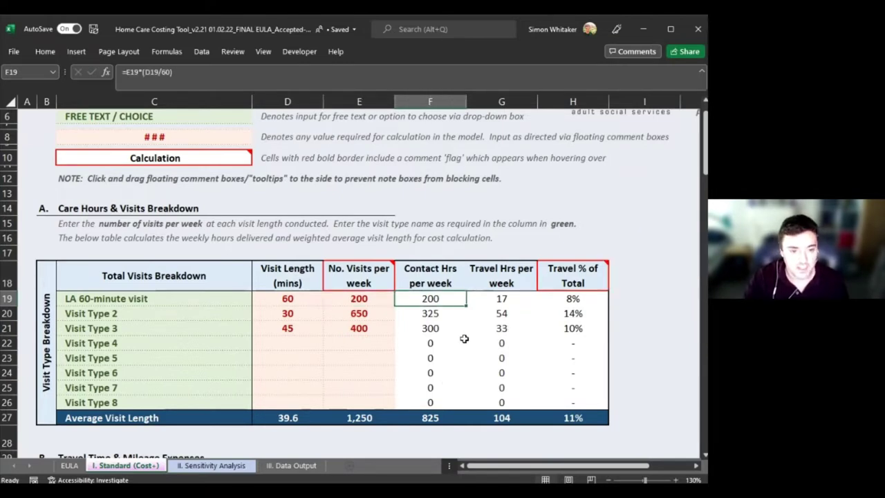
click(520, 294)
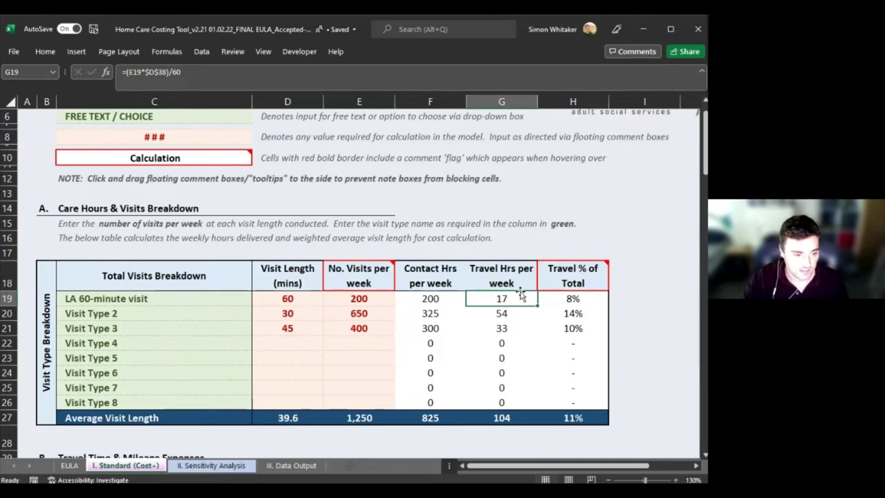
Step: Compare section A's visits table with the per-visit travel distance, time and mileage inputs in section B's Travel table
scroll(446, 349, down, 5)
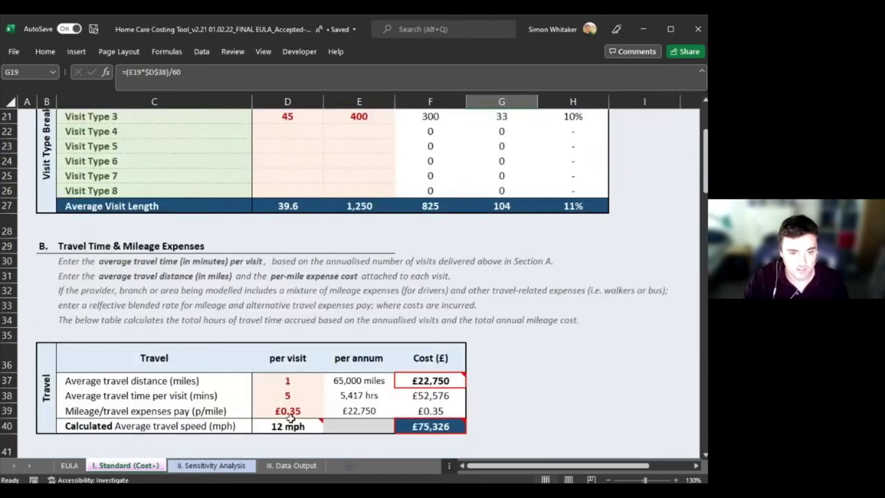
scroll(367, 340, up, 6)
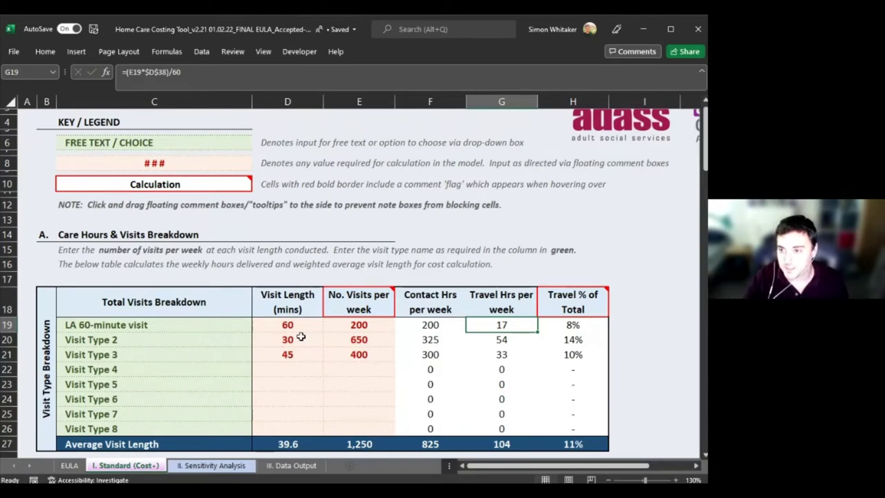
scroll(371, 349, down, 1)
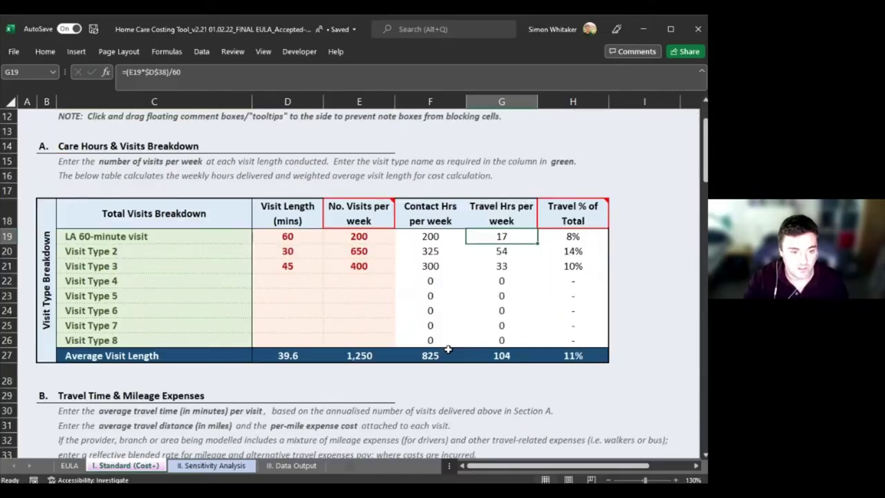
scroll(448, 349, down, 4)
scroll(352, 404, up, 6)
scroll(352, 405, up, 2)
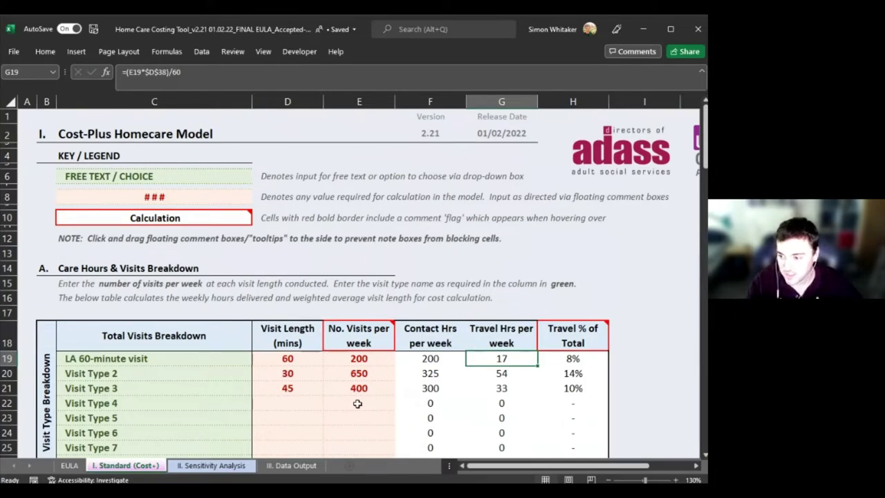
Step: Enter the formula =8/7.5 as the number of visits per week for Visit Type 4
key(Down)
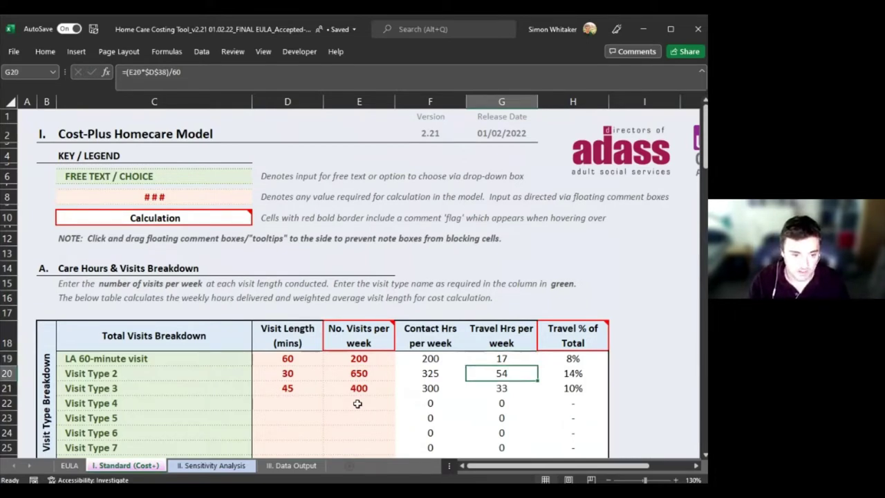
key(Down)
key(Down)
key(Left)
key(Left)
text(=8)
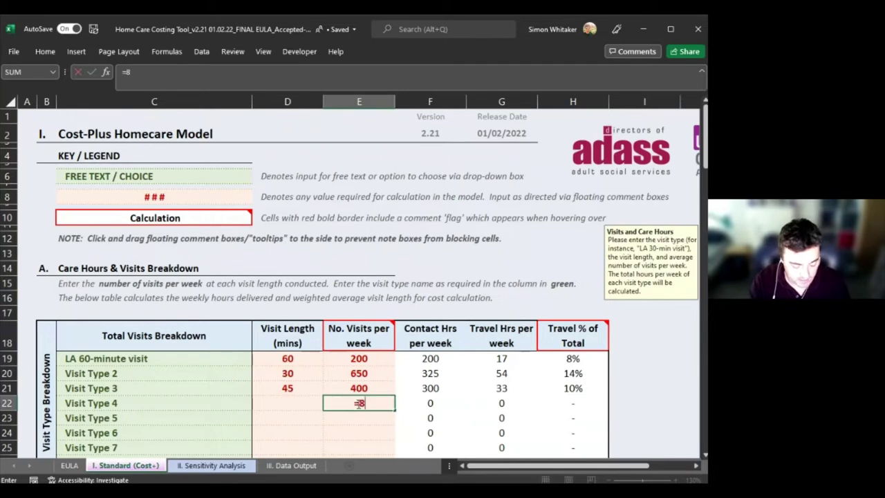
text(/7.5)
key(Return)
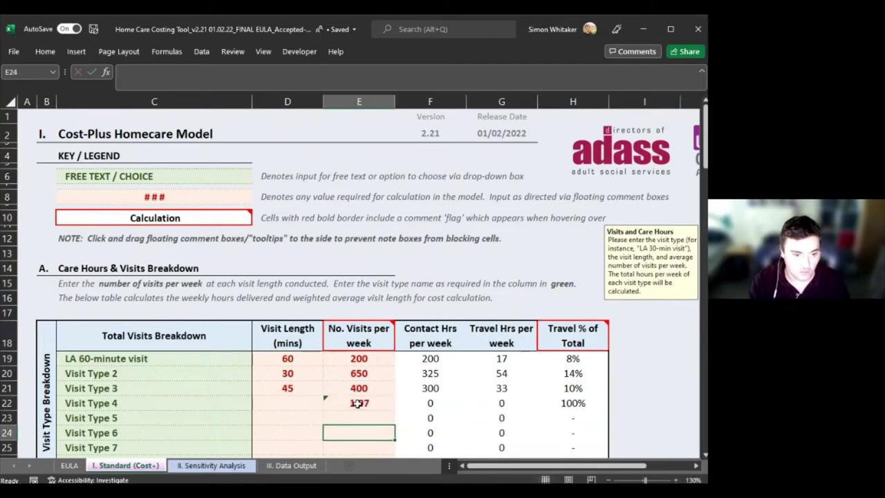
Step: Clear the number of visits per week for Visit Type 4
key(Left)
click(335, 401)
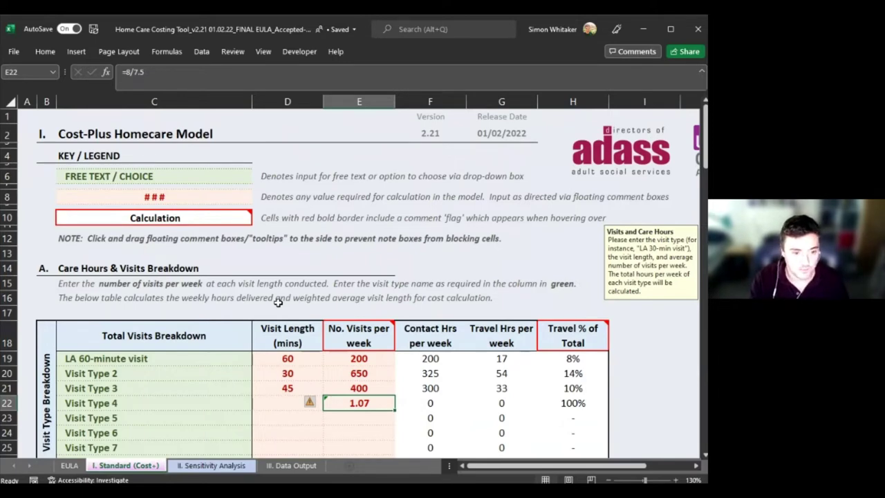
key(Delete)
key(Up)
key(Left)
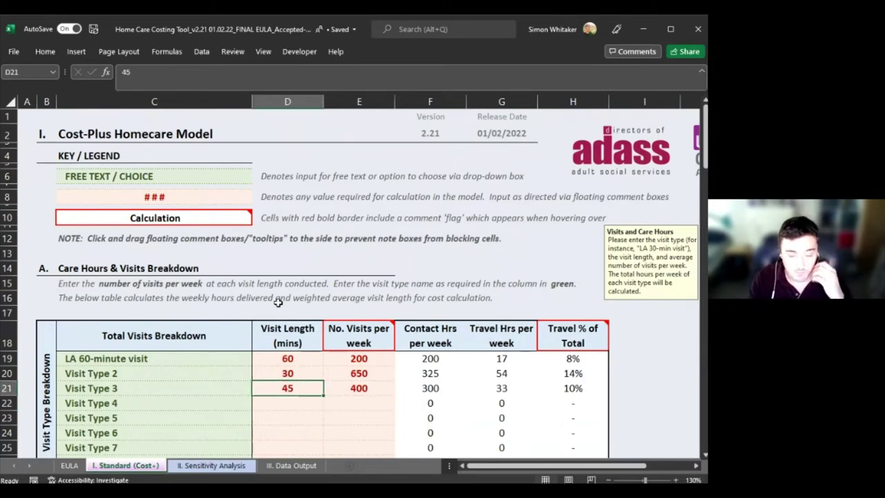
key(Up)
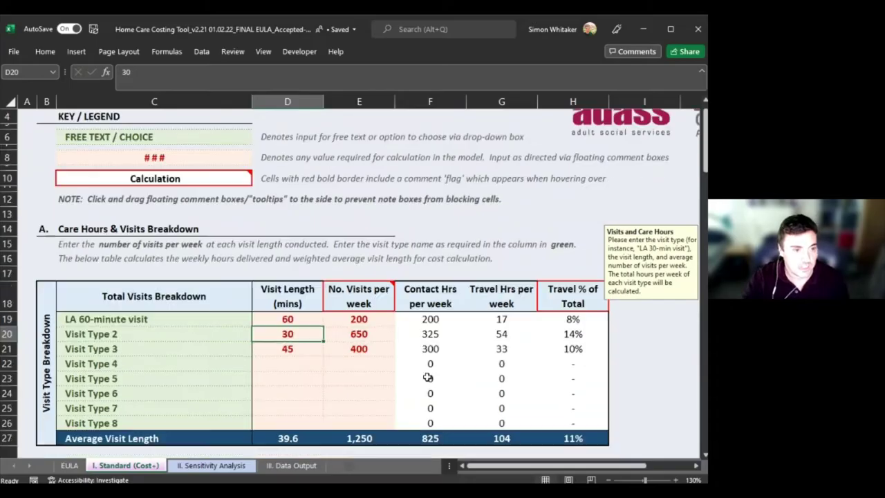
Step: Move the floating Visits and Care Hours note onto the visits table, over the Contact Hrs per week column
scroll(277, 341, down, 1)
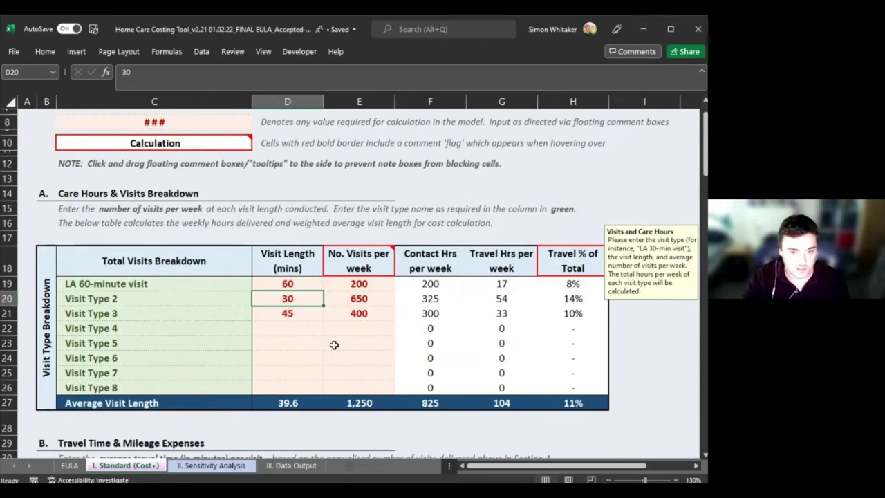
drag(668, 276, 419, 345)
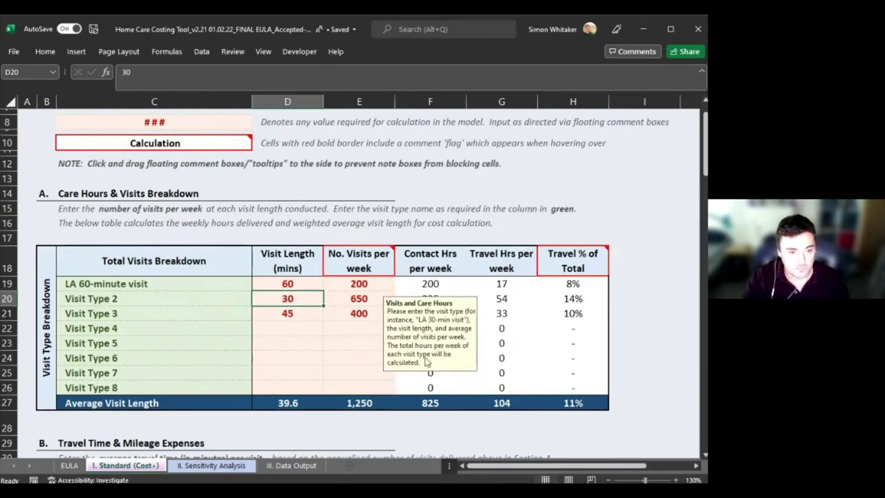
click(342, 313)
click(331, 358)
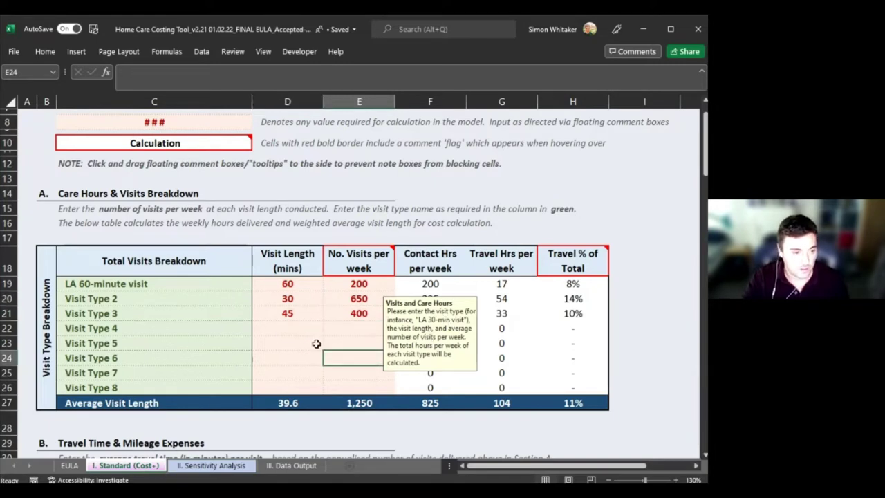
Step: Compare the floating notes for the visit type names with those for the visit length and weekly visits cells
click(158, 342)
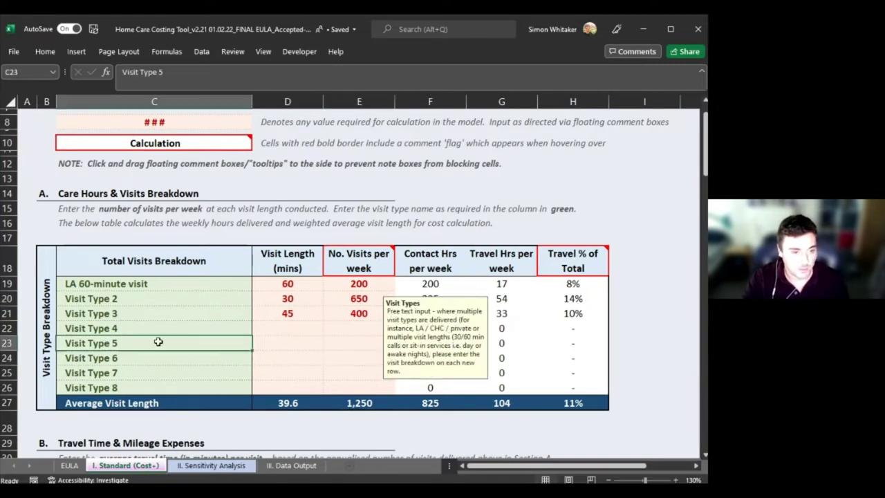
click(297, 339)
click(195, 339)
click(274, 345)
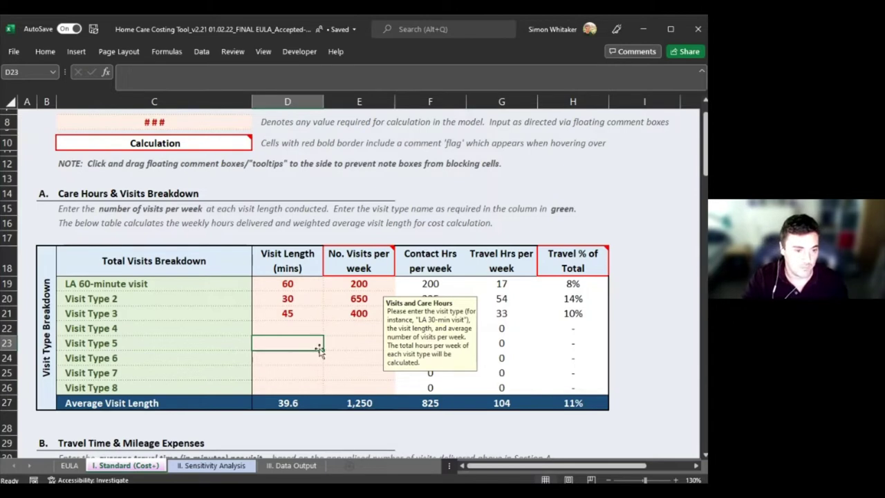
click(352, 387)
Step: Check how the floating note covers the table around the empty weekly visits cells of Visit Types 4 to 8
scroll(346, 385, down, 4)
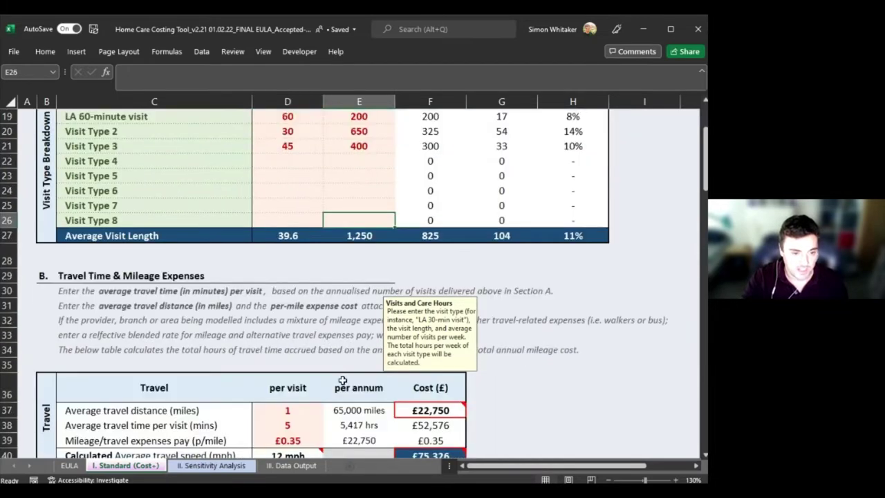
scroll(342, 381, up, 3)
key(Up)
key(Up)
key(Up)
key(Up)
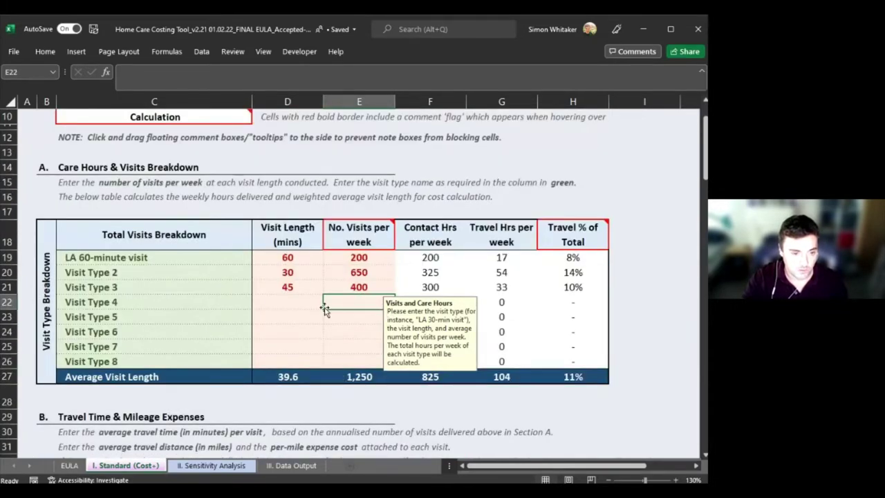
key(Down)
key(Down)
key(Down)
Step: Move the Visits and Care Hours note off the visits table into the blank area beyond the Travel % of Total column
scroll(367, 356, up, 1)
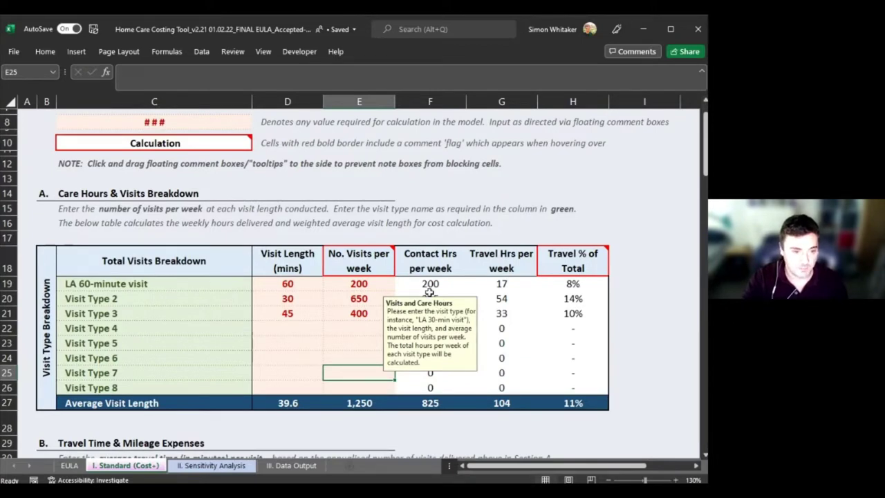
scroll(427, 285, up, 1)
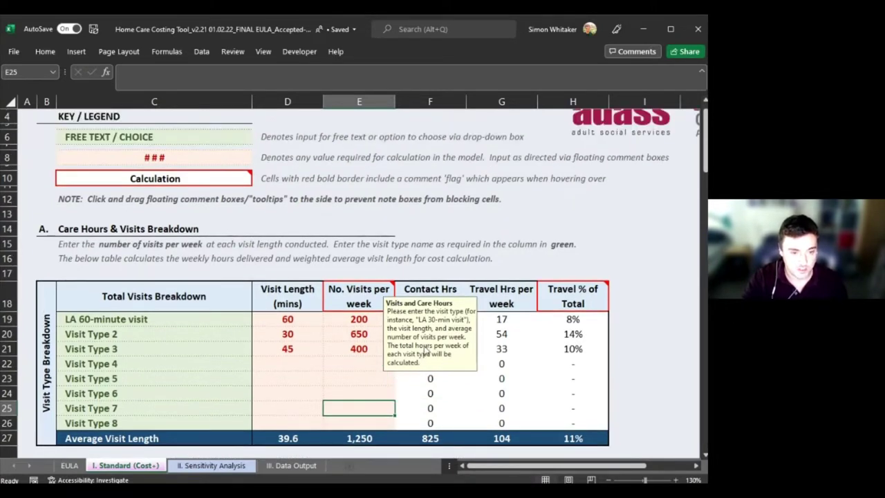
drag(423, 352, 643, 251)
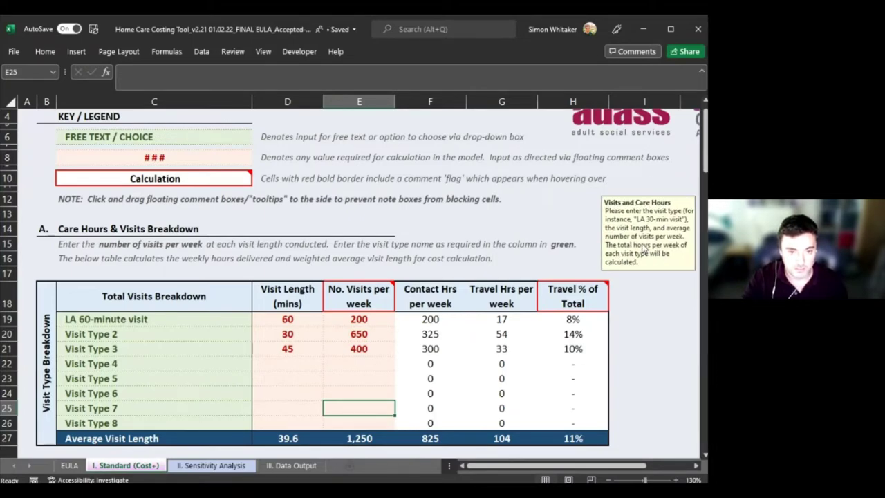
Step: Review the floating notes for average travel time, average number of service users and the Visor's % PPE Calls in sections B to D
scroll(601, 306, down, 4)
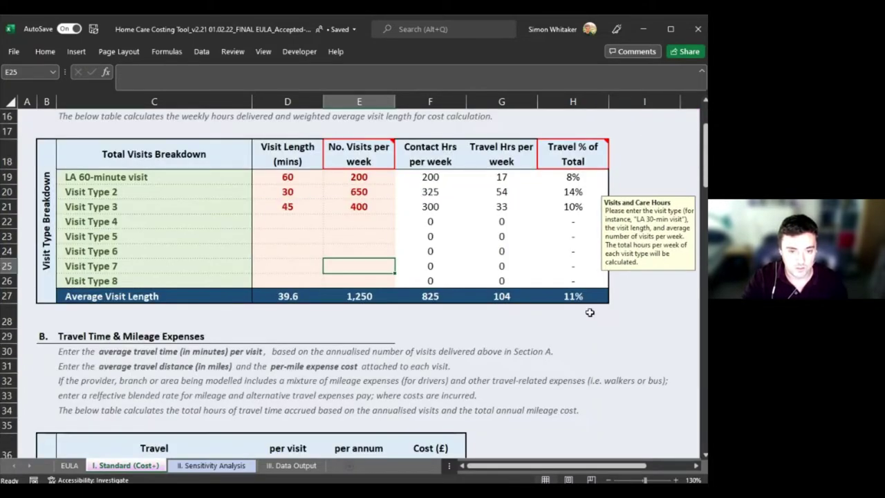
scroll(586, 311, down, 7)
scroll(583, 316, up, 12)
scroll(586, 327, down, 3)
scroll(586, 328, down, 7)
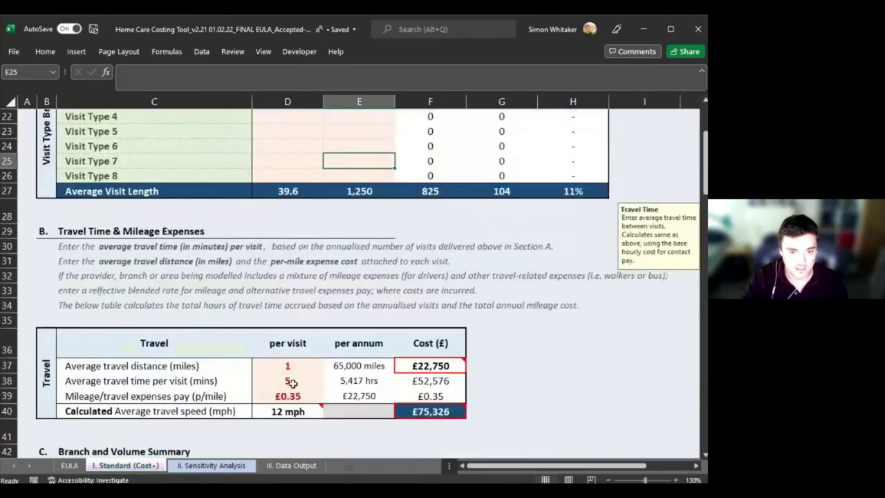
click(288, 236)
scroll(229, 345, down, 2)
click(291, 307)
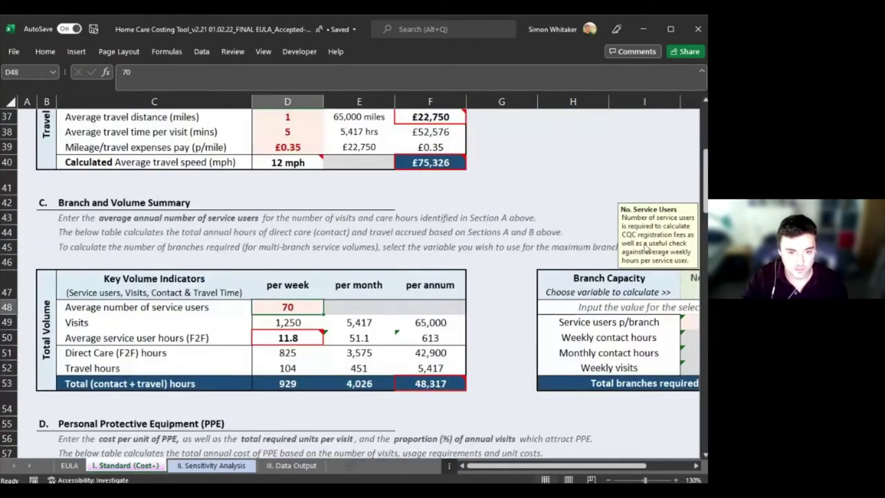
scroll(481, 317, down, 2)
click(430, 442)
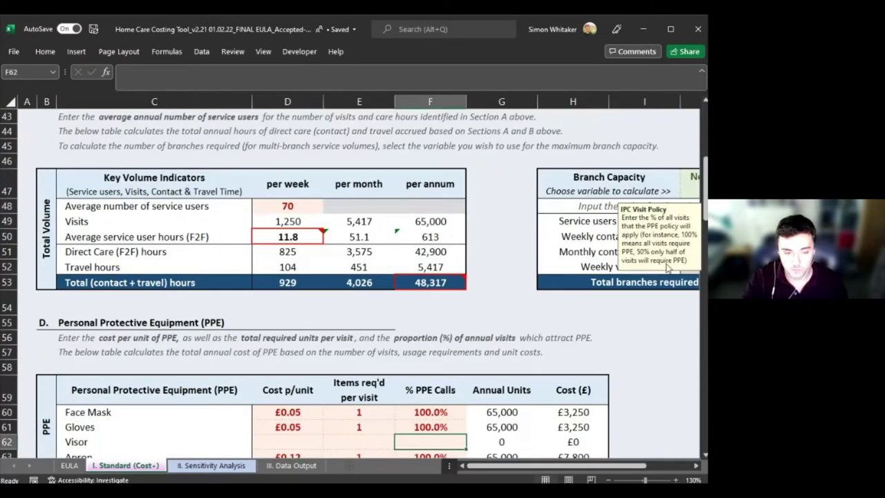
Step: Read the header notes on Travel % of Total and No. Visits per week in section A, and select Visit Type 4's weekly visits
scroll(515, 320, up, 13)
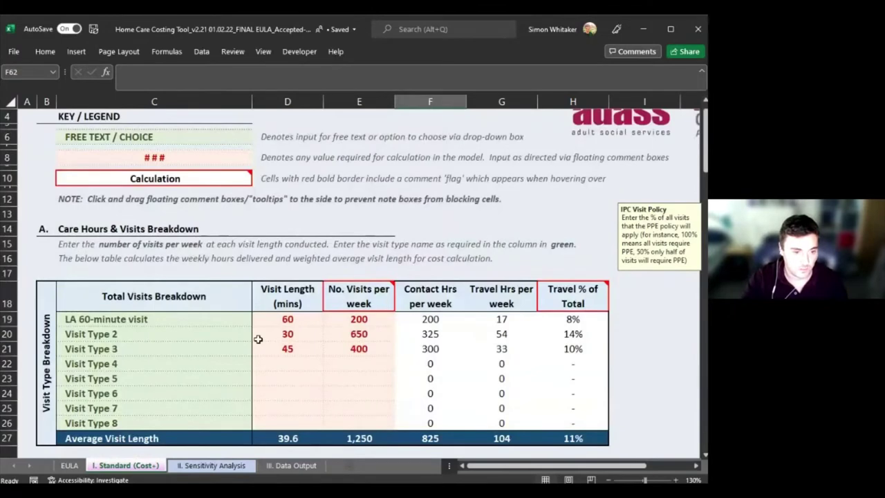
scroll(258, 339, up, 1)
scroll(415, 356, down, 1)
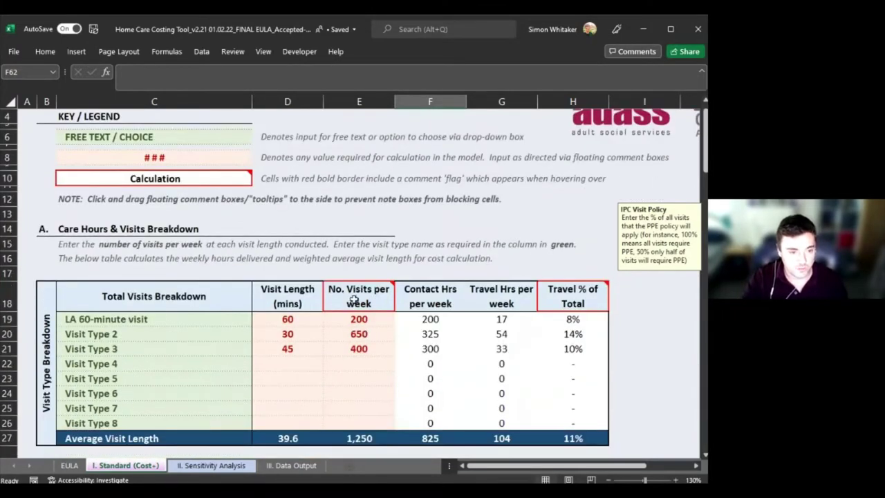
mouse_move(560, 302)
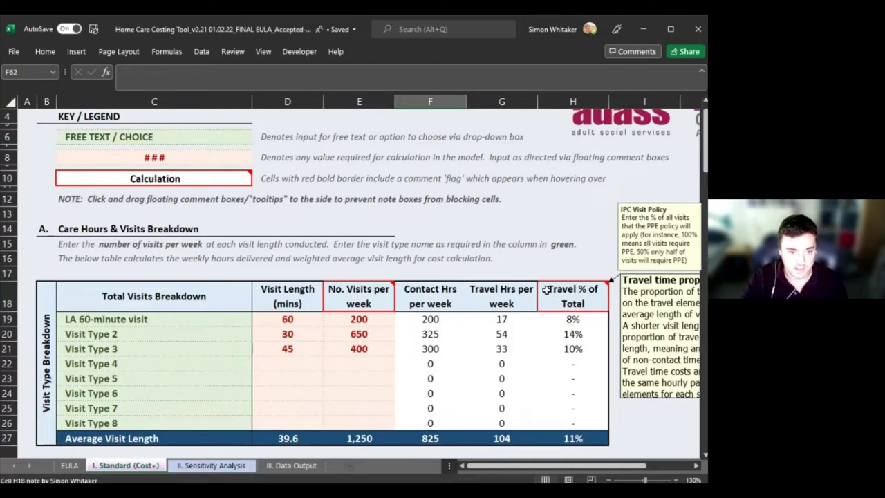
mouse_move(373, 291)
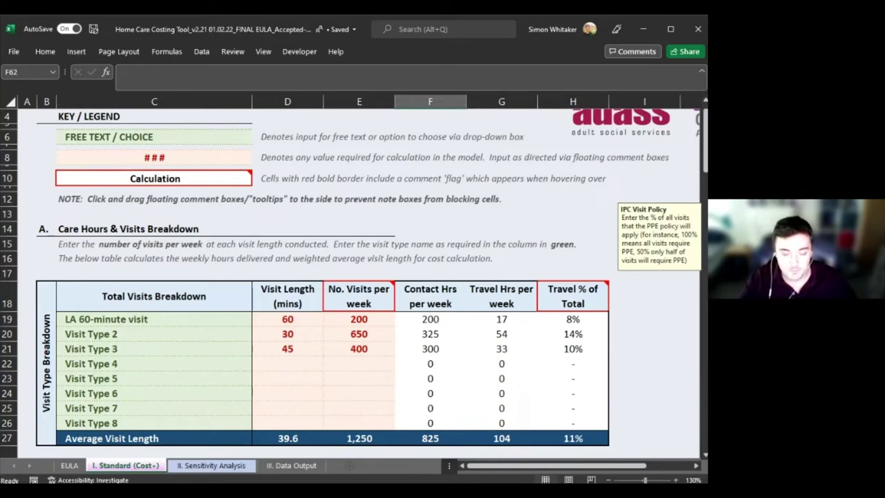
click(380, 363)
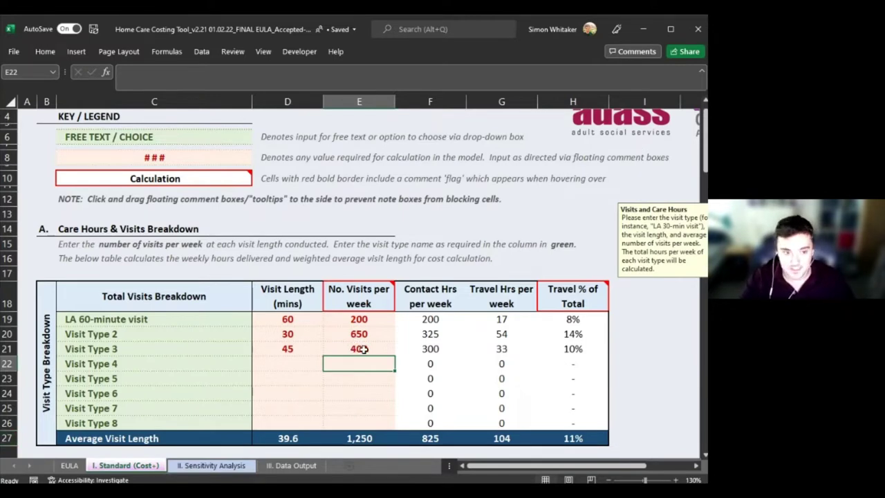
Step: Go to section K, Operating Surplus & Unit Cost, and examine the Effective Unit Cost p/care hour
click(359, 383)
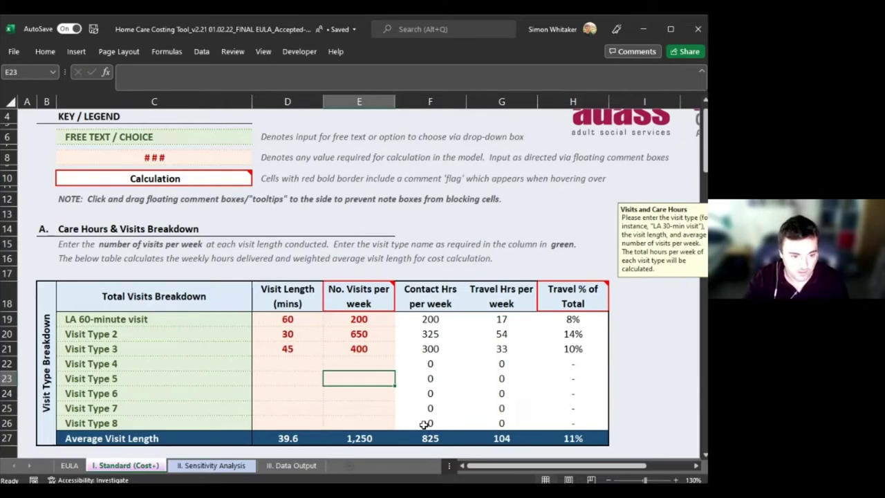
scroll(423, 425, down, 6)
scroll(400, 378, down, 20)
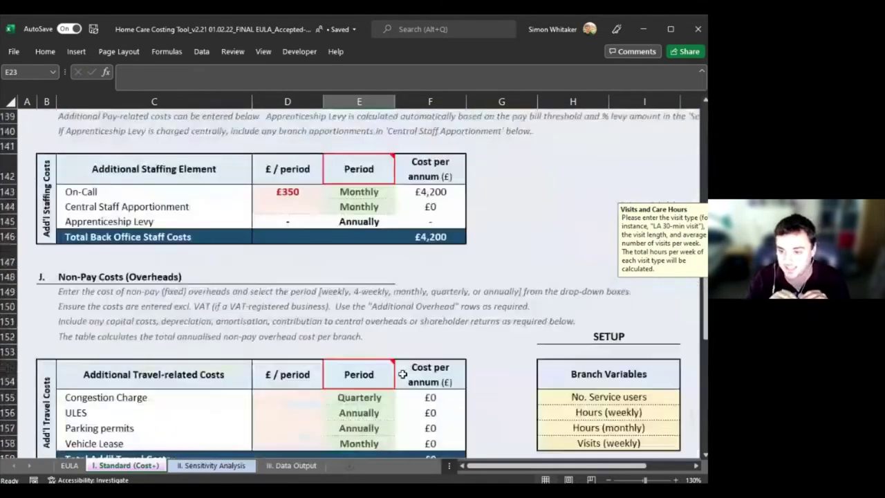
scroll(402, 375, down, 14)
click(288, 357)
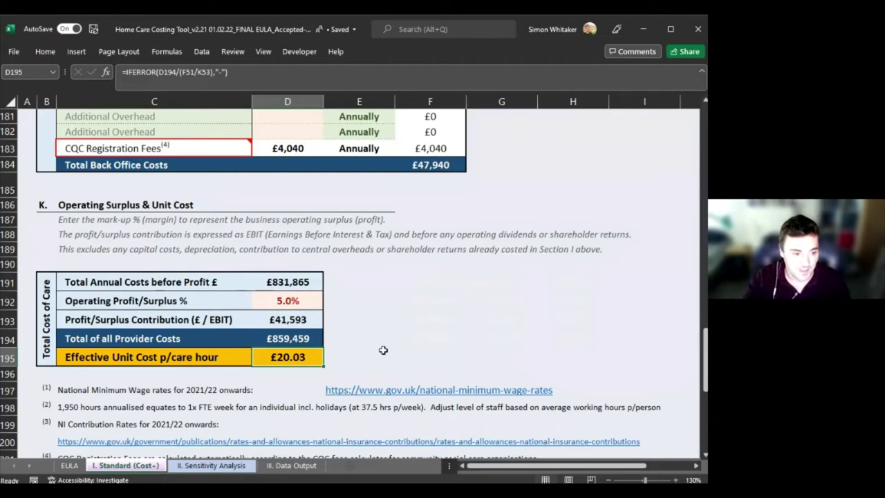
mouse_move(242, 358)
mouse_down()
mouse_move(261, 359)
mouse_move(237, 357)
mouse_up()
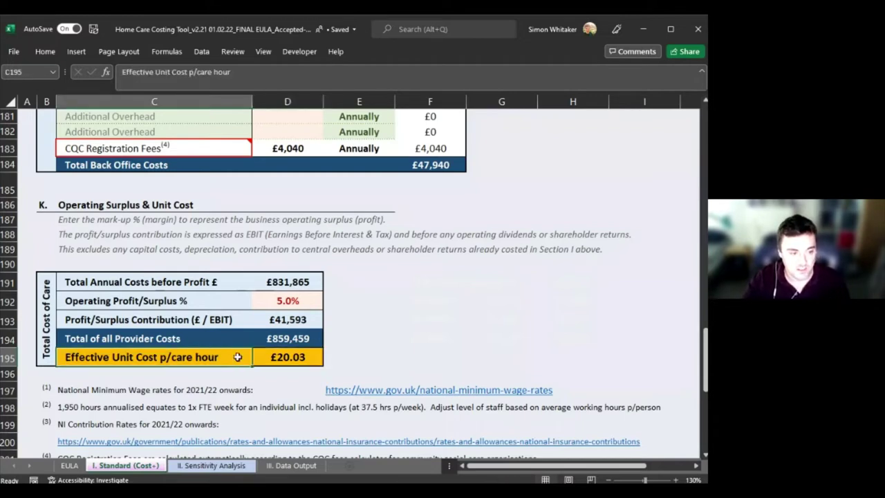
click(261, 359)
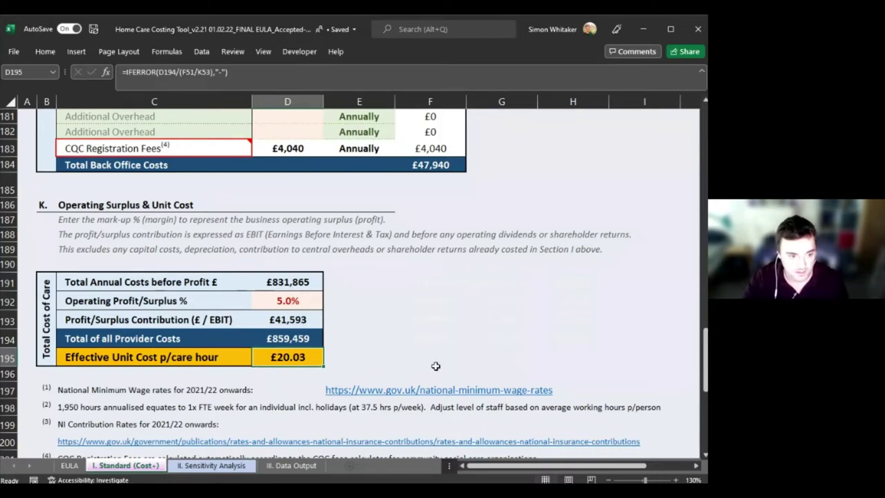
scroll(436, 366, up, 2)
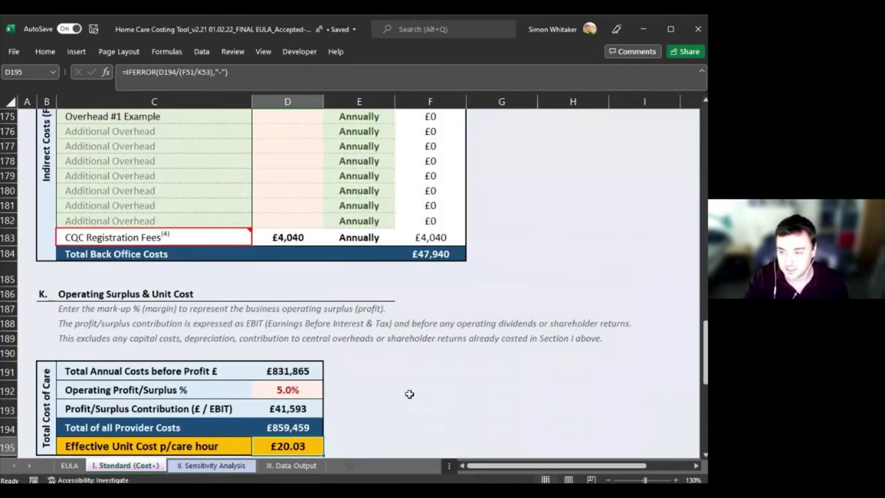
scroll(410, 394, down, 2)
scroll(330, 399, up, 1)
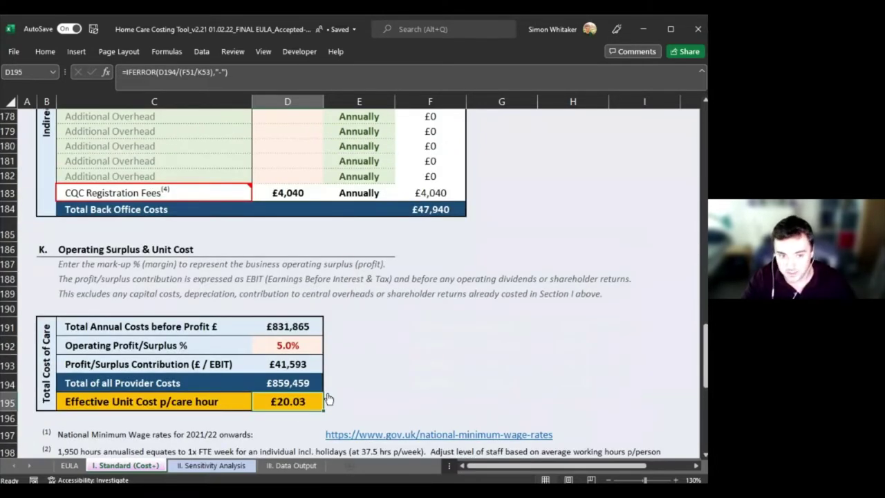
Step: Look back through the overhead, staffing and PPE sections from section K up to the visits table in section A
scroll(349, 383, up, 2)
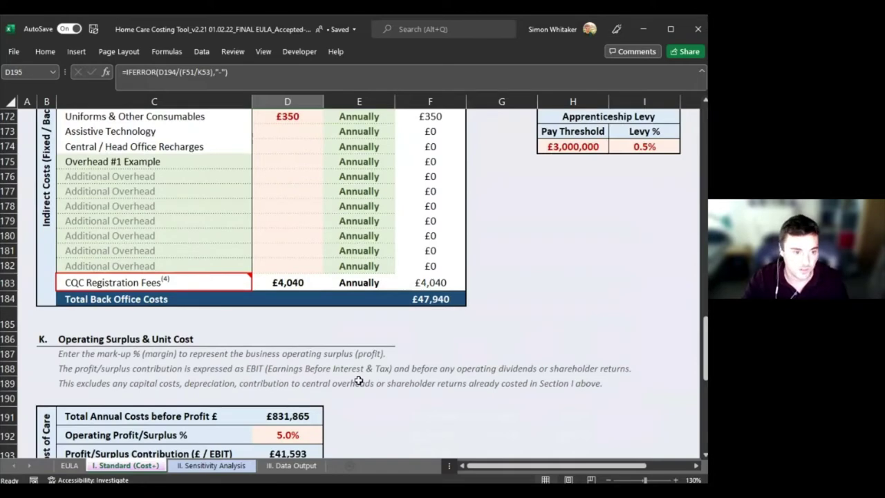
scroll(358, 380, up, 3)
scroll(358, 381, up, 6)
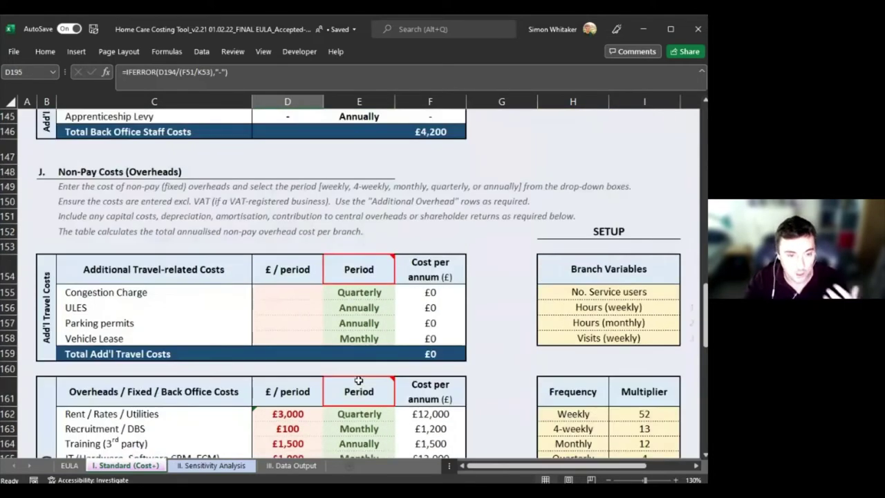
scroll(359, 380, up, 7)
scroll(366, 370, up, 4)
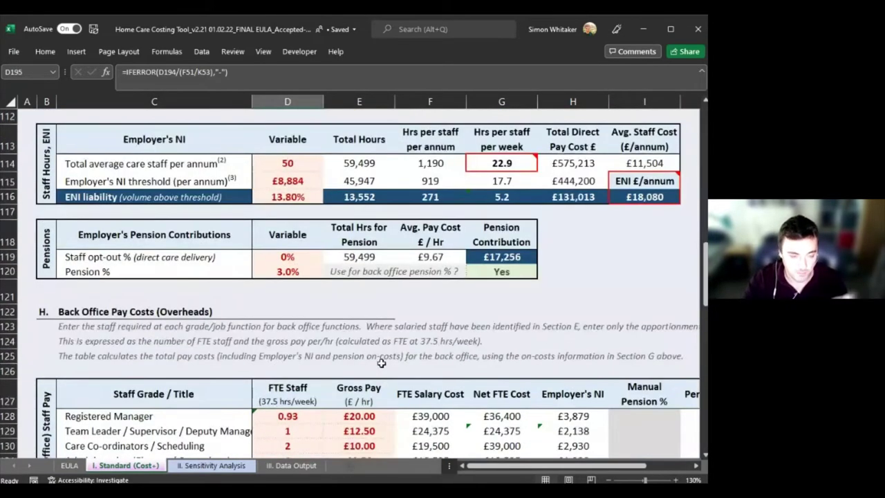
scroll(379, 328, up, 2)
scroll(380, 328, up, 20)
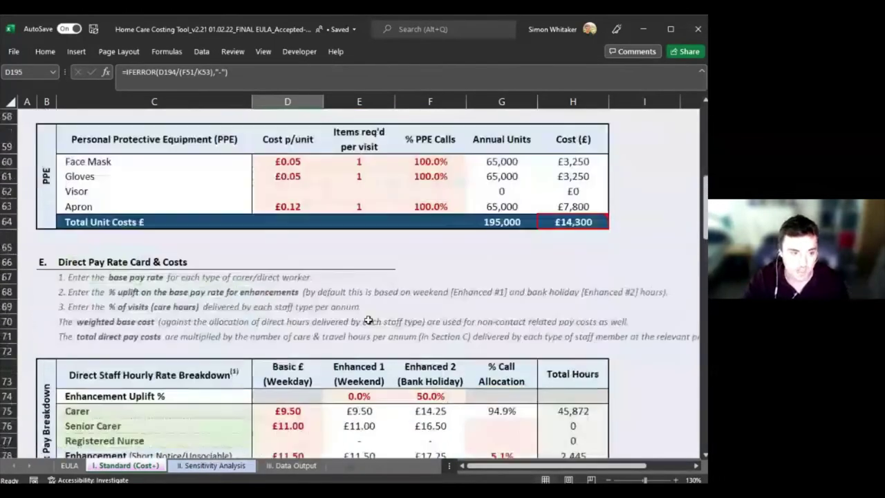
scroll(369, 320, up, 12)
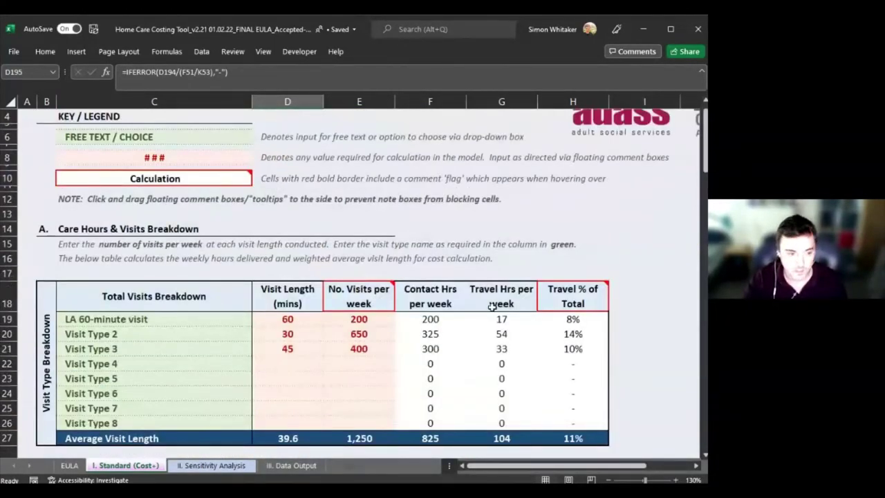
Step: Review the visit type names and visit length cells in section A together with their floating notes
click(270, 382)
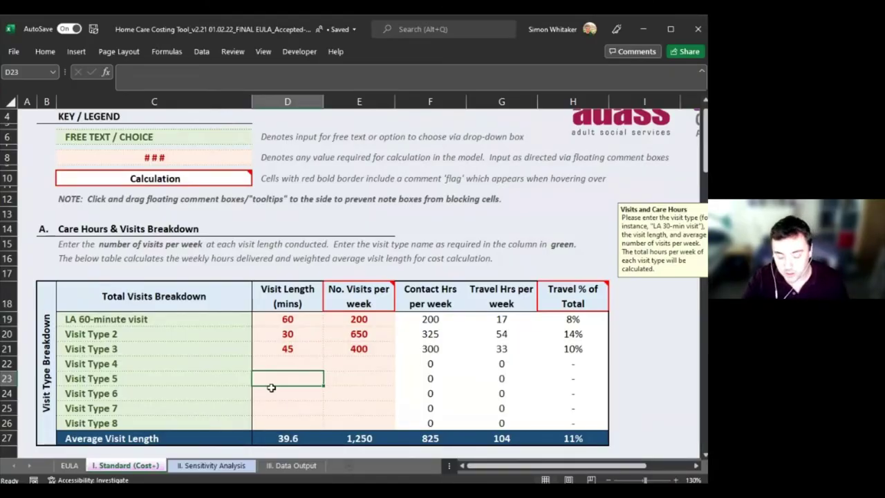
drag(246, 318, 270, 403)
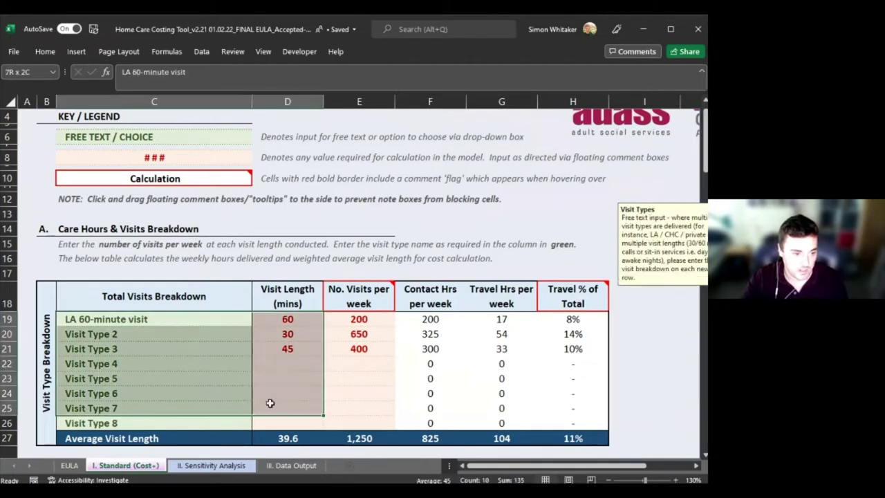
drag(302, 321, 301, 348)
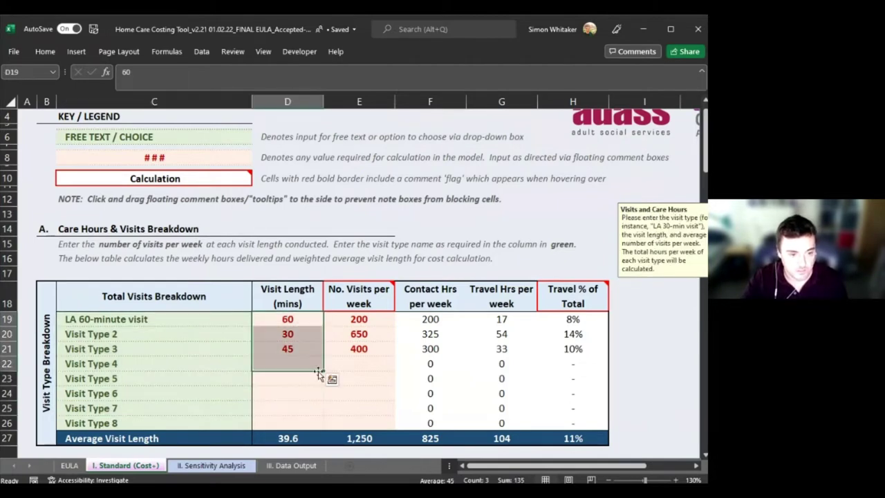
click(355, 395)
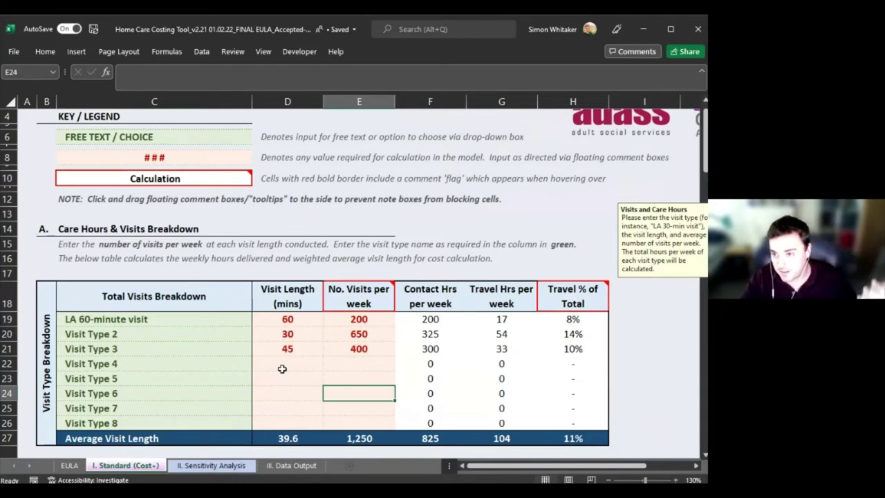
click(148, 320)
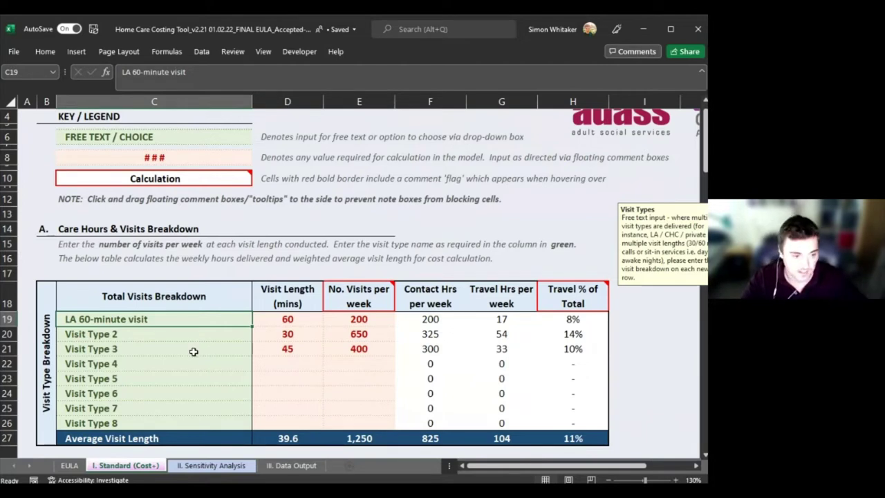
drag(305, 318, 302, 385)
click(301, 382)
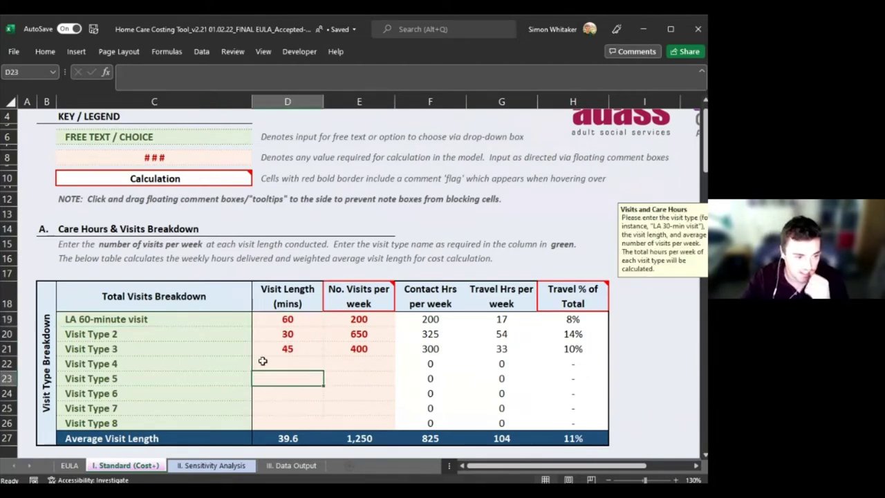
Step: Rename the first visit type in the Total Visits Breakdown table as "60-minute visit"
click(83, 323)
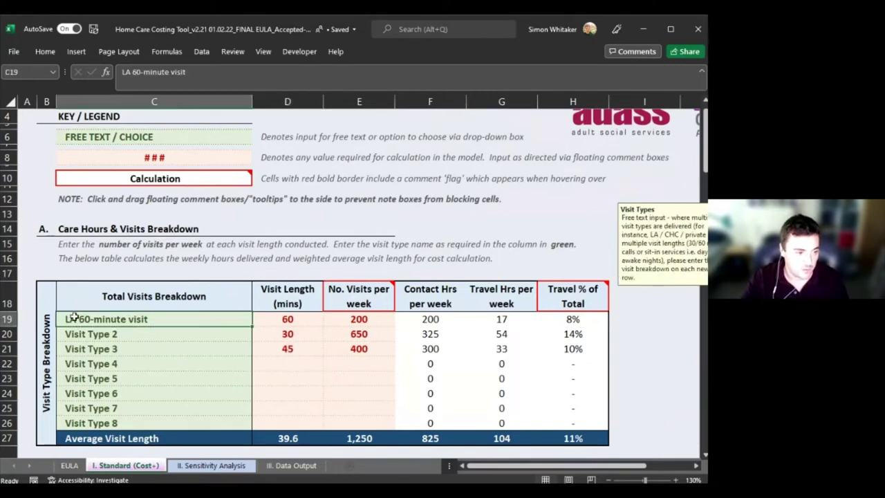
double_click(76, 318)
key(BackSpace)
key(BackSpace)
key(Delete)
key(Return)
key(Up)
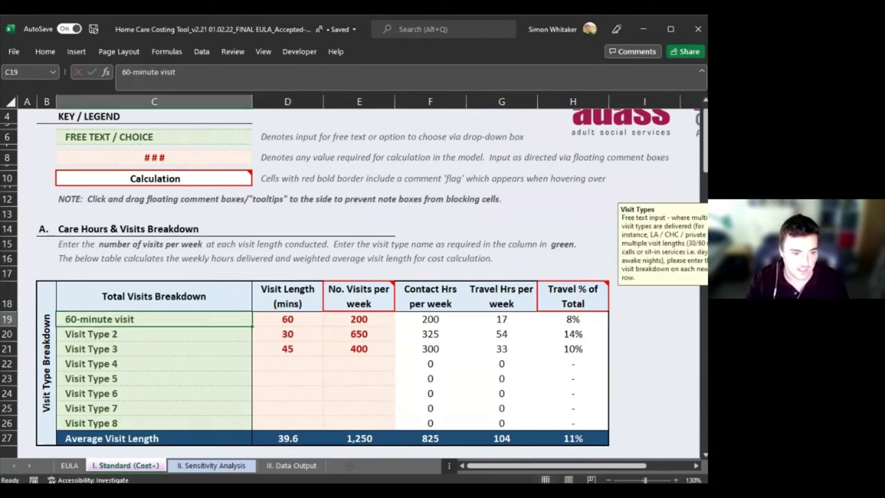
Step: Set the number of visits per week for the 60-minute visit to 400
key(Right)
key(Right)
key(Left)
key(Right)
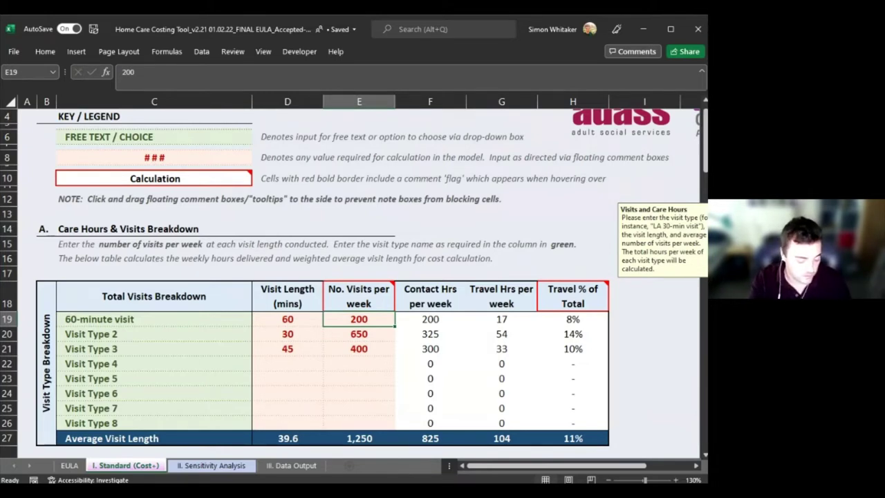
text(400)
key(Return)
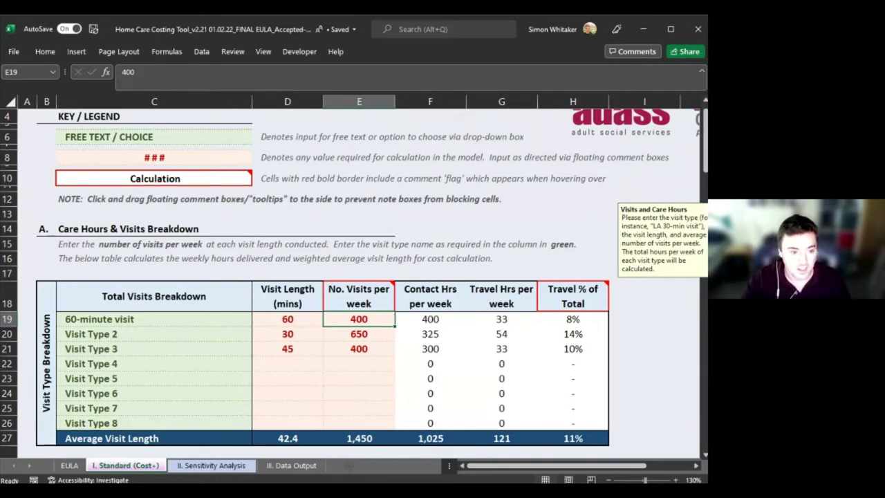
Step: Examine the filled and empty visit length cells across the visit types, ending at the Average Visit Length row
click(306, 319)
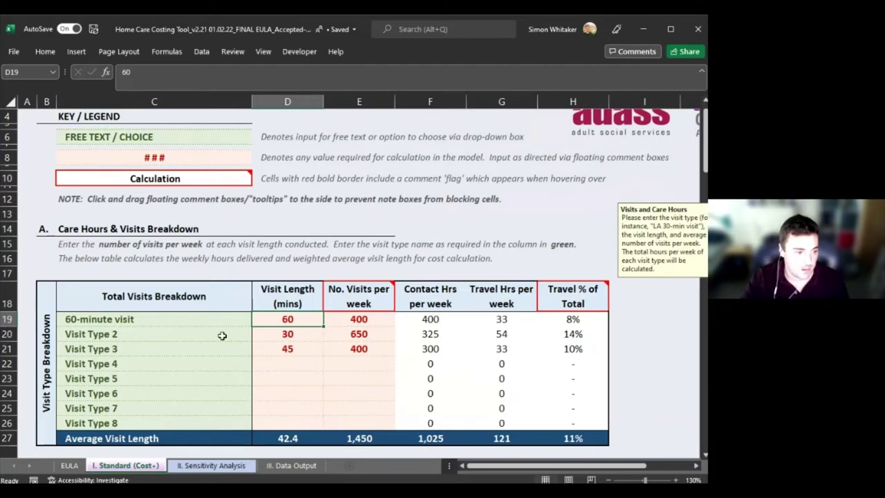
click(170, 315)
click(269, 363)
drag(297, 318, 297, 350)
click(284, 385)
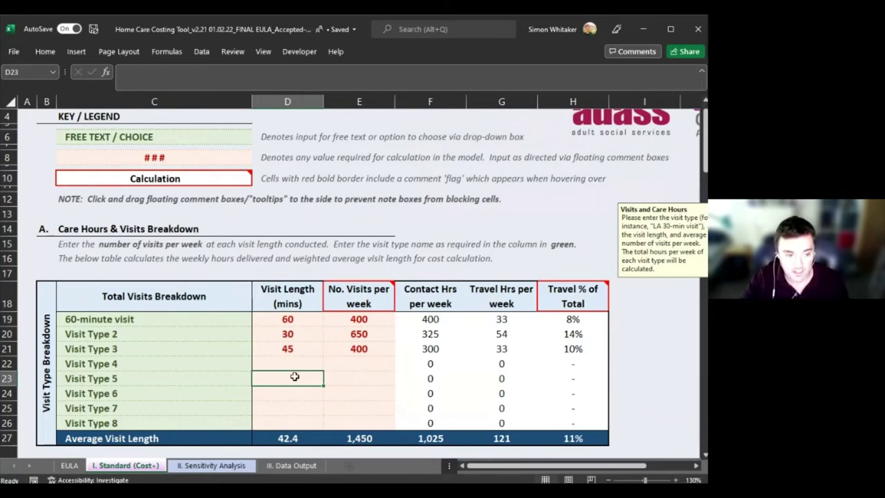
drag(282, 424, 305, 359)
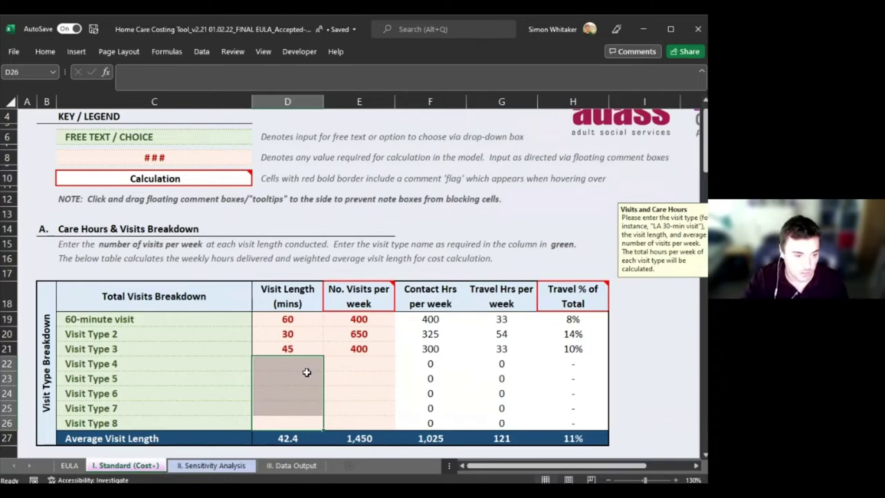
click(263, 418)
drag(321, 322, 292, 414)
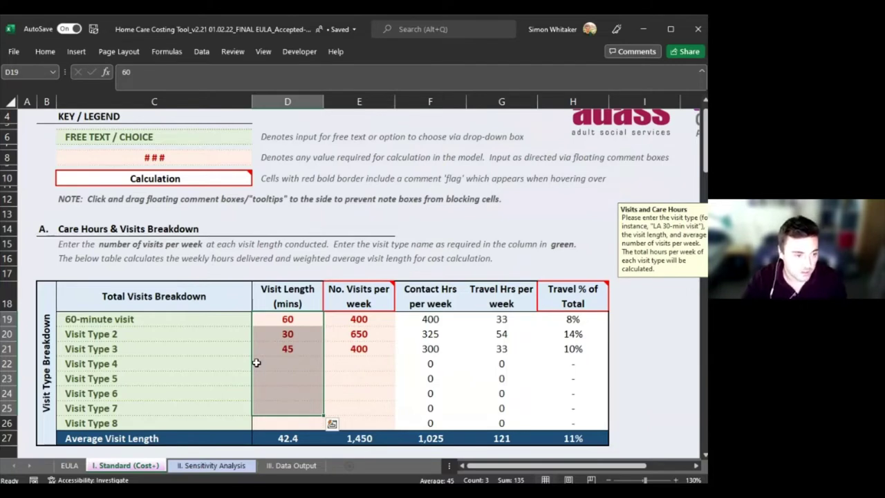
click(282, 363)
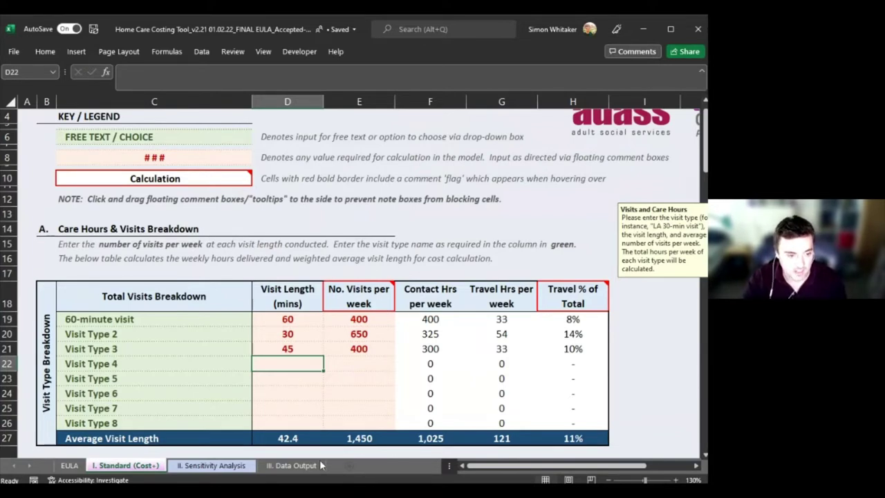
click(259, 440)
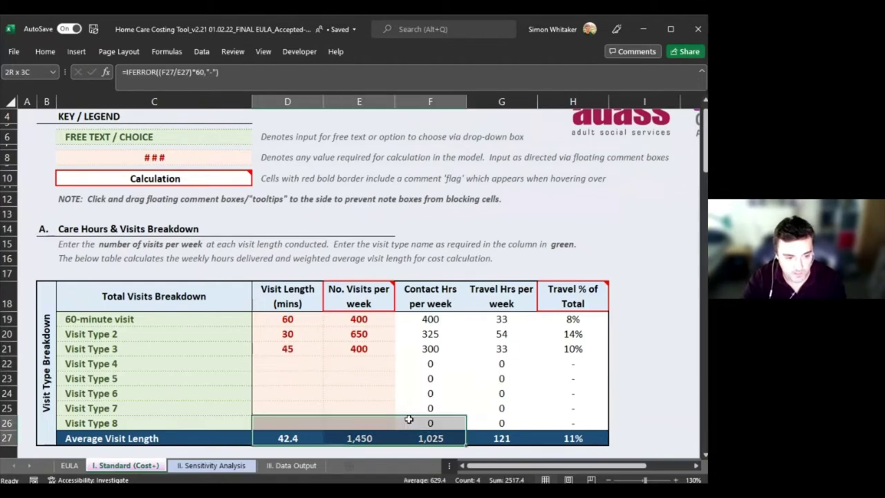
Step: Clear the visit lengths and weekly visit numbers of the first three visit types, and select the 60-minute visit's weekly visits
click(276, 349)
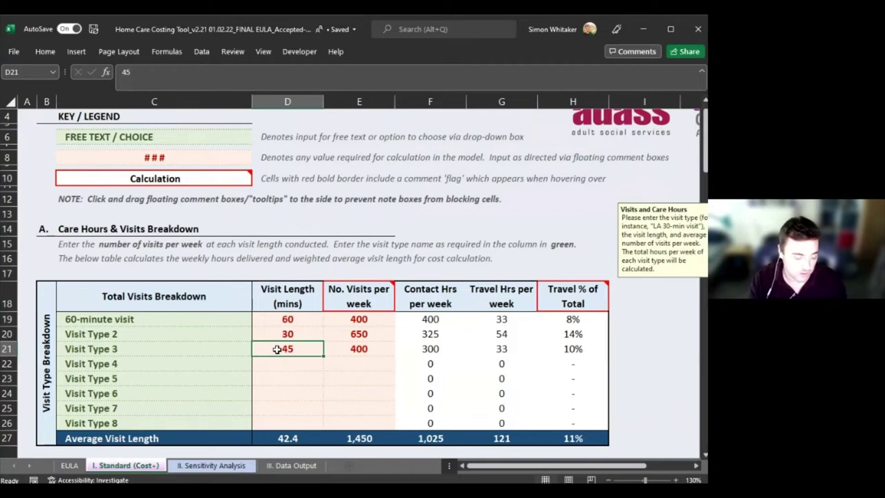
click(290, 335)
click(361, 348)
drag(360, 350, 290, 317)
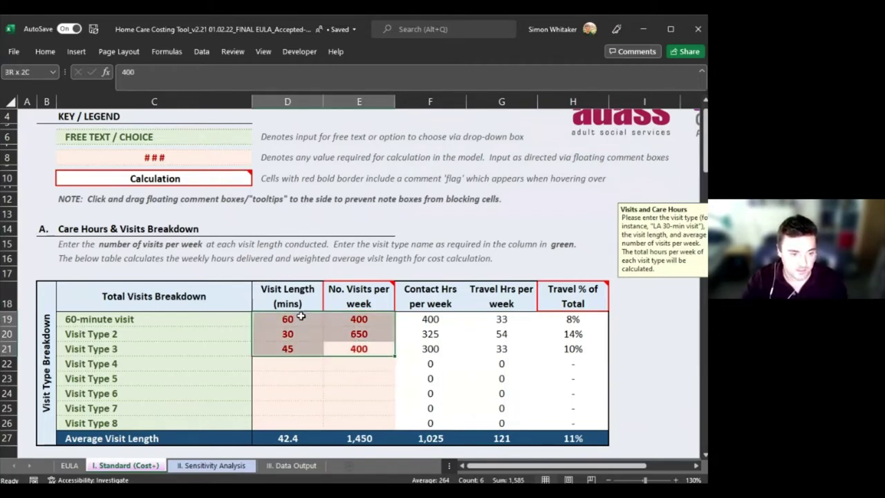
key(Delete)
key(Right)
key(Down)
key(Left)
key(Up)
key(Up)
key(Up)
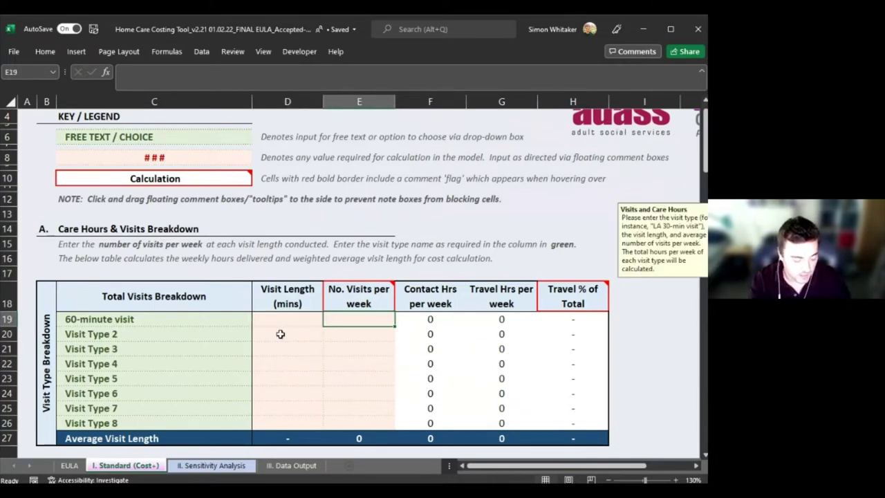
text(2500)
key(BackSpace)
key(BackSpace)
key(Escape)
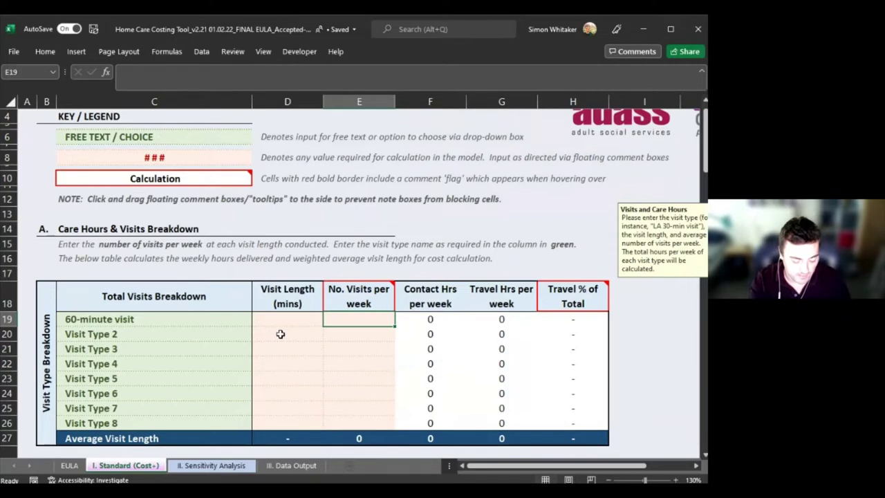
text(=300/)
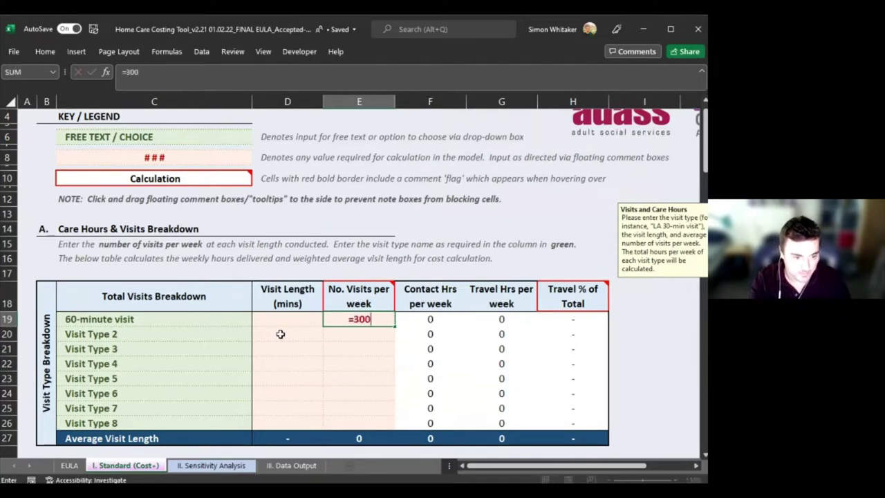
key(BackSpace)
key(BackSpace)
key(BackSpace)
key(BackSpace)
key(BackSpace)
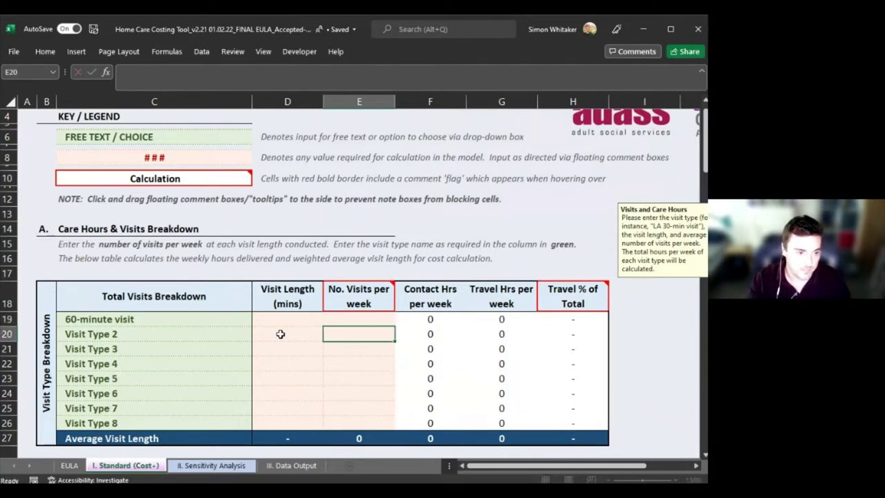
key(Left)
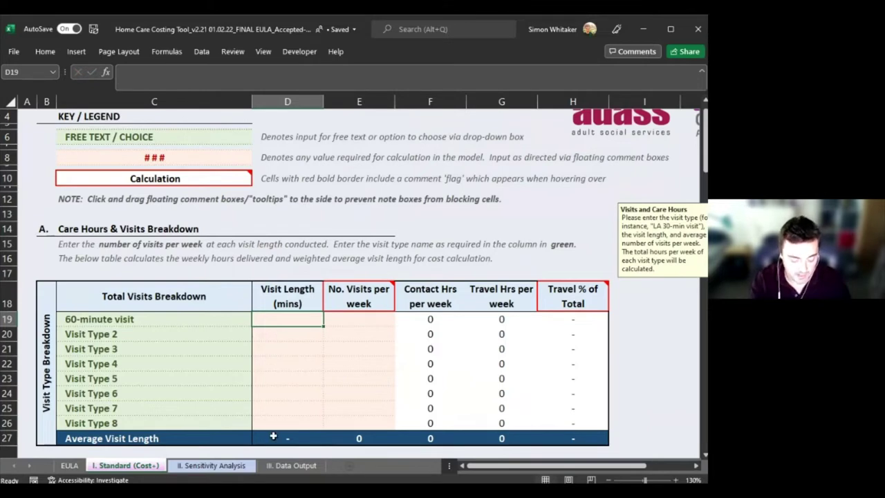
Step: Enter the formula =3000/2500 as the 60-minute visit's length
text(=50)
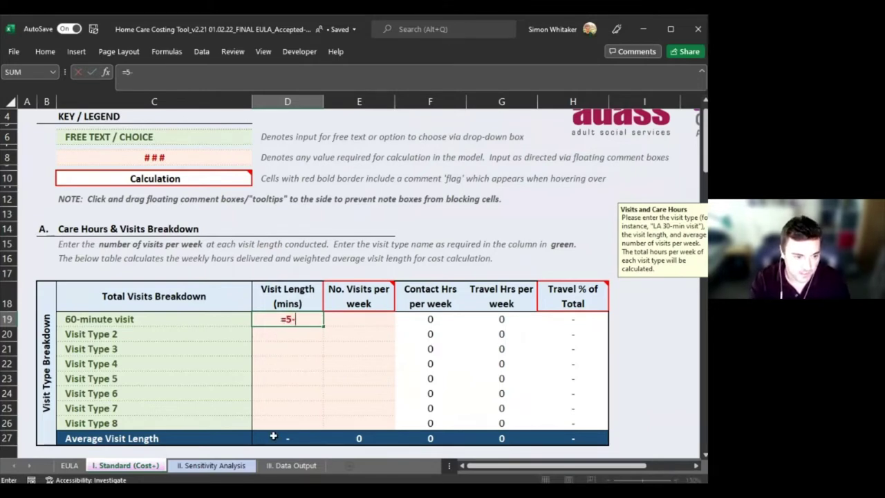
key(BackSpace)
key(BackSpace)
text(3)
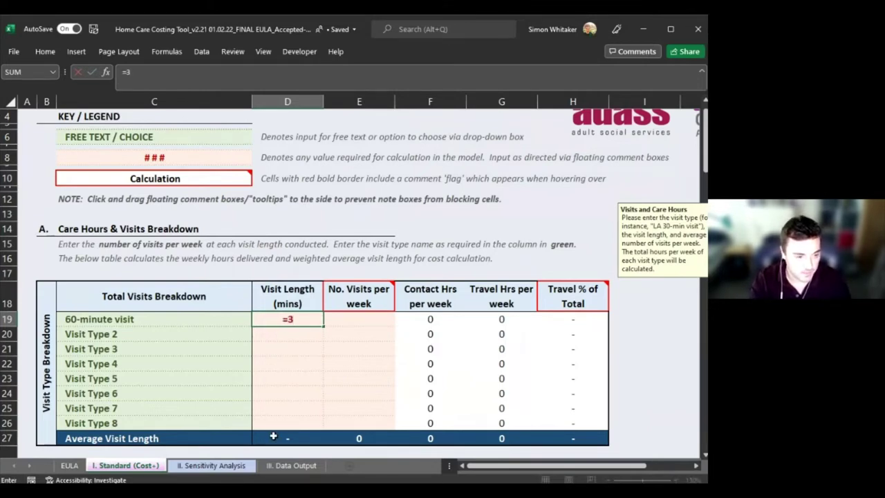
text(000/)
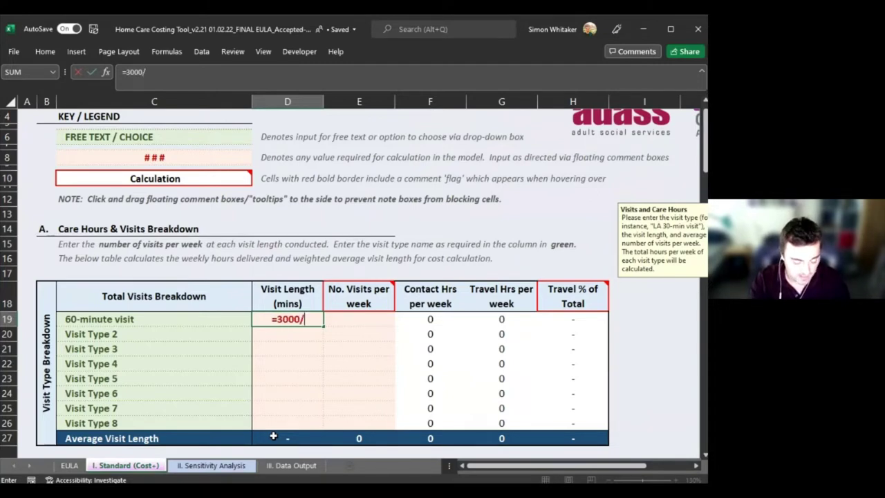
text(2500)
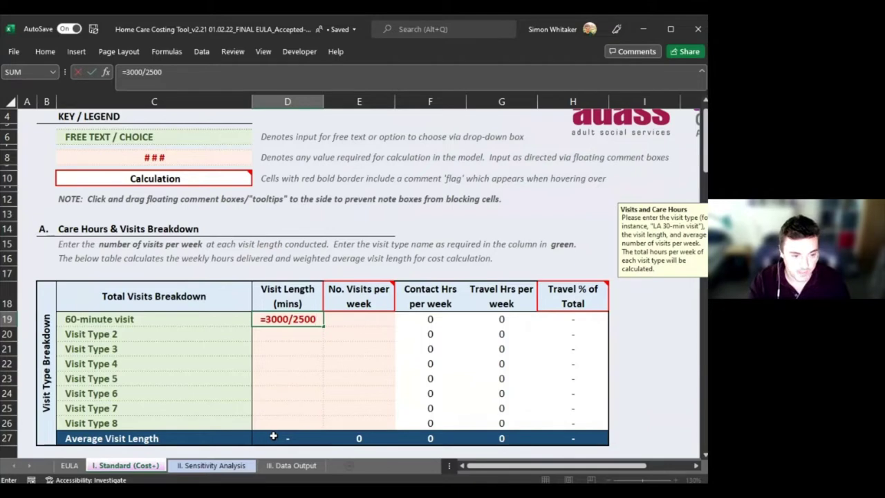
key(Return)
key(Up)
key(Up)
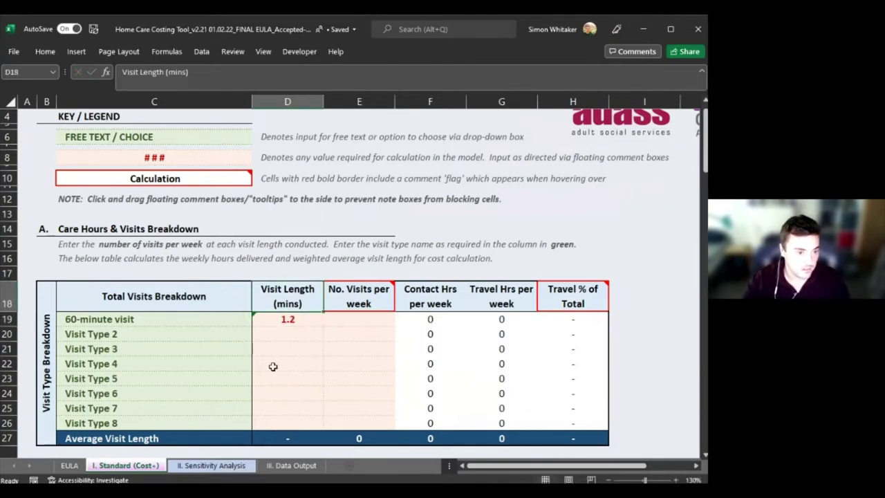
Step: Replace the 60-minute visit's length with the formula =(2500/3000)*60
click(303, 320)
click(196, 88)
text())
key(Escape)
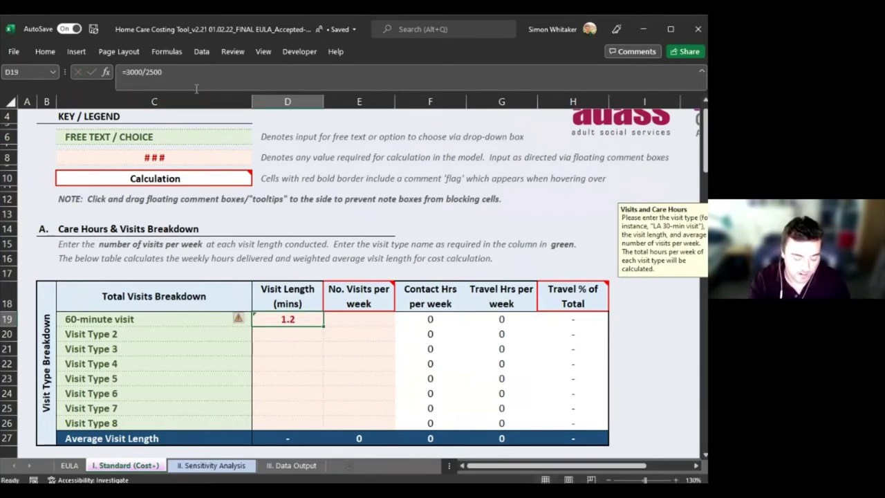
text(=2500)
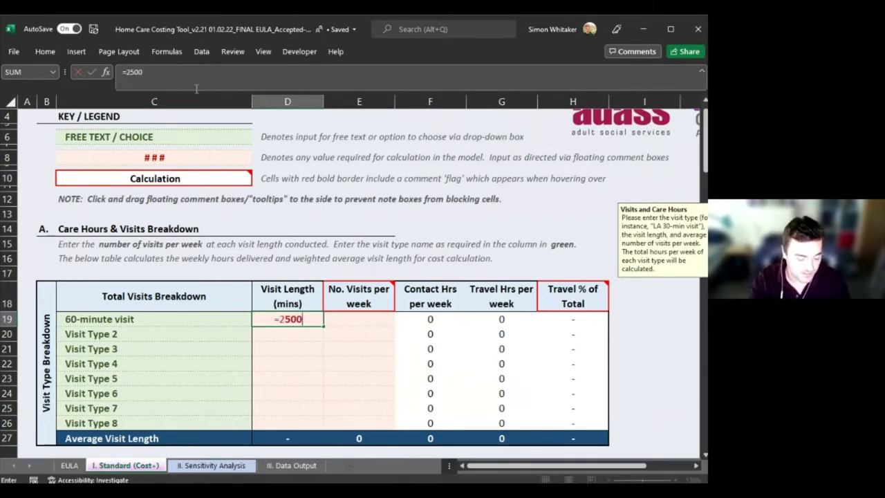
text(/3000)
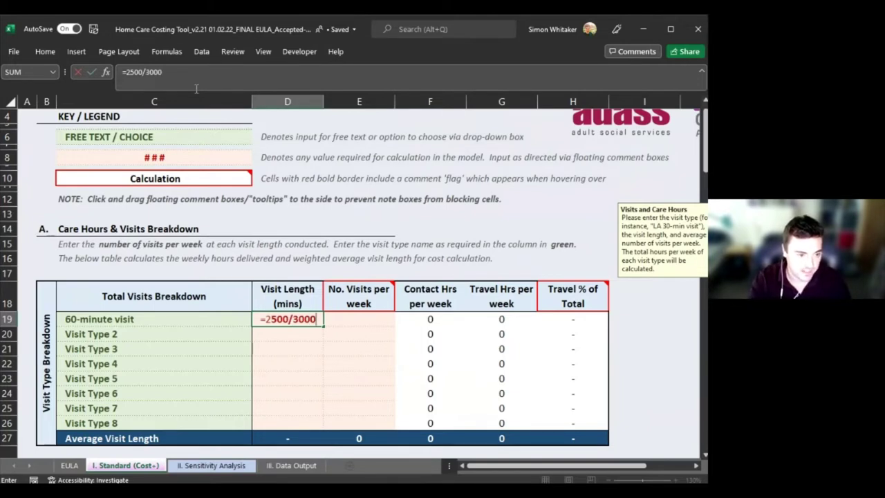
text()*)
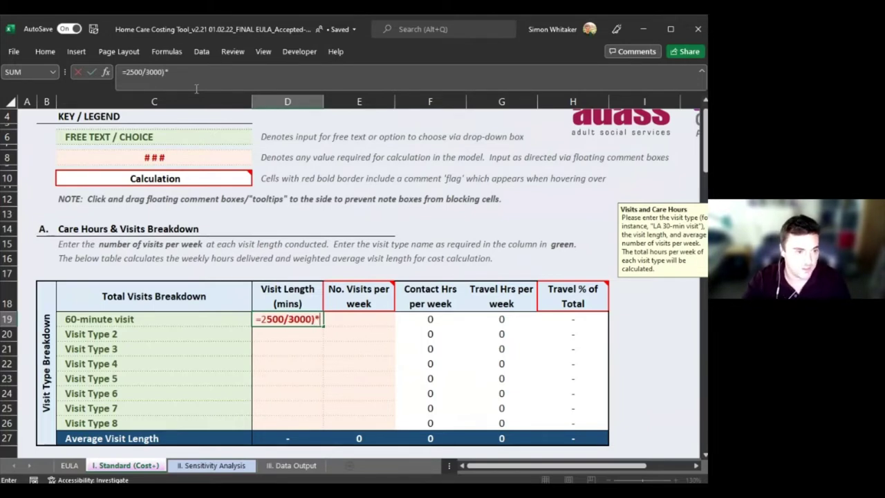
click(135, 80)
text(()
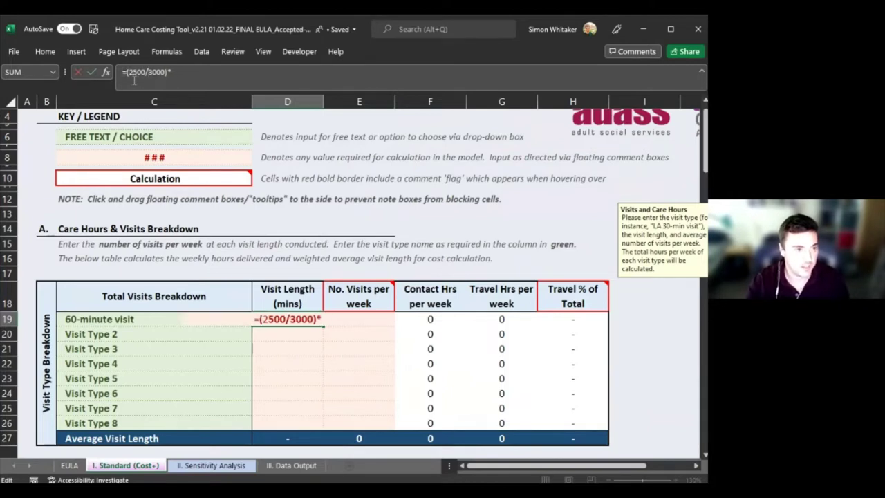
text(60)
key(ctrl+Return)
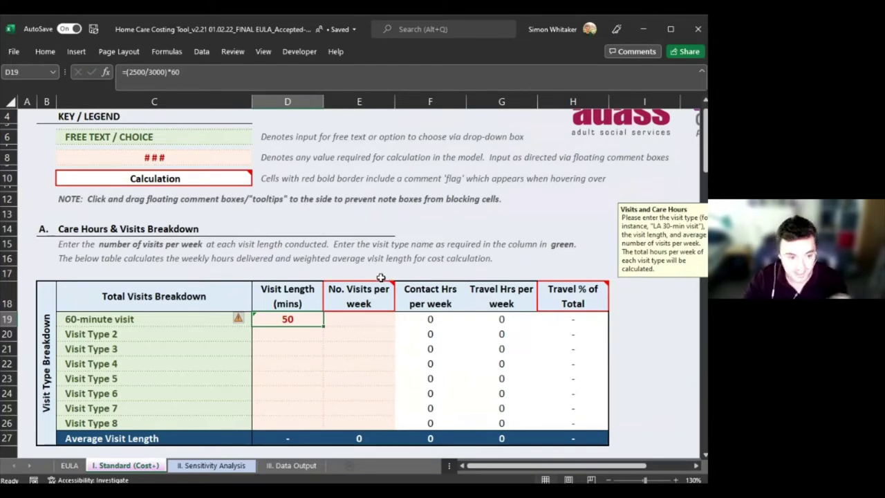
Step: Set the 60-minute visit's number of visits per week to 3000
mouse_move(359, 302)
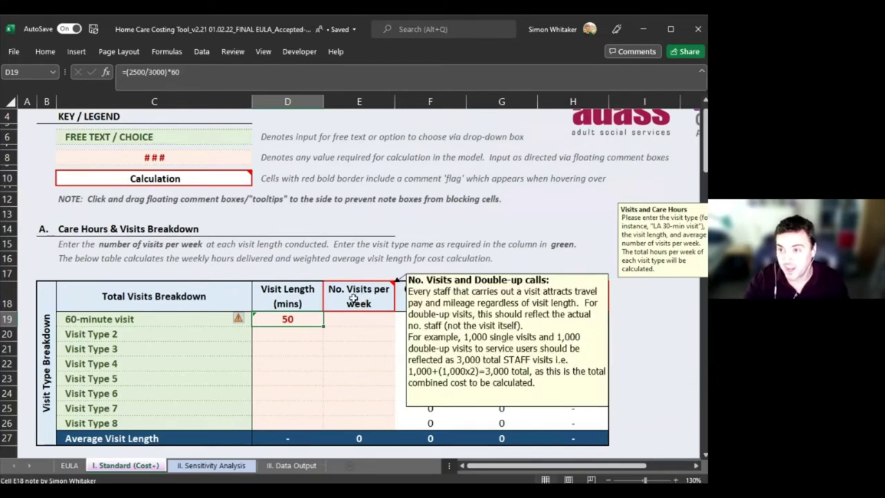
click(341, 320)
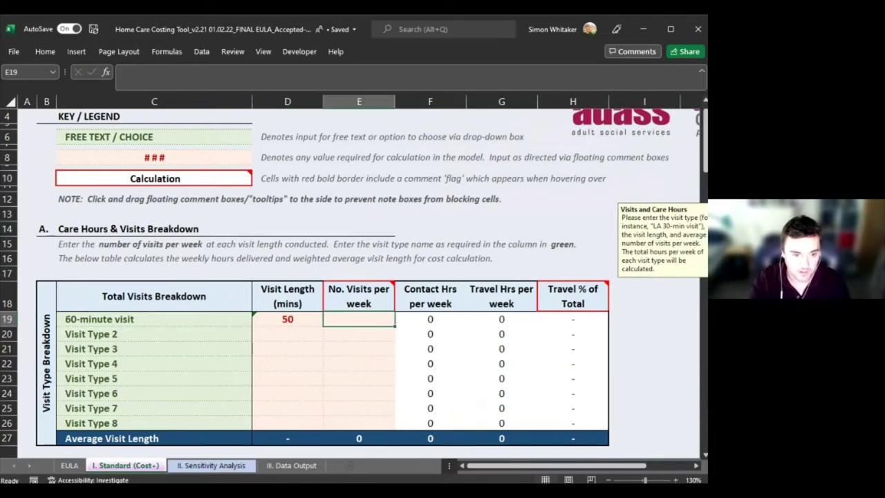
text(3000)
key(Return)
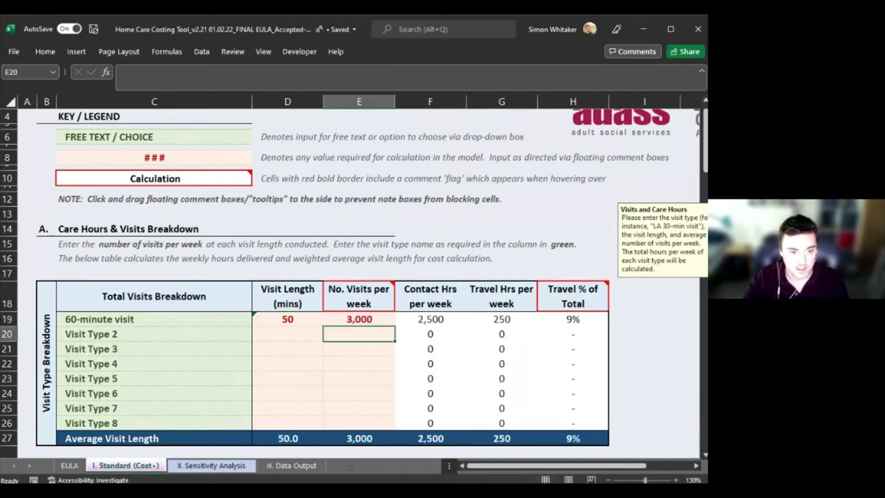
Step: Examine the 60-minute visit's contact hours, the Average Visit Length row's formulas and the section B instructions below the table
click(430, 319)
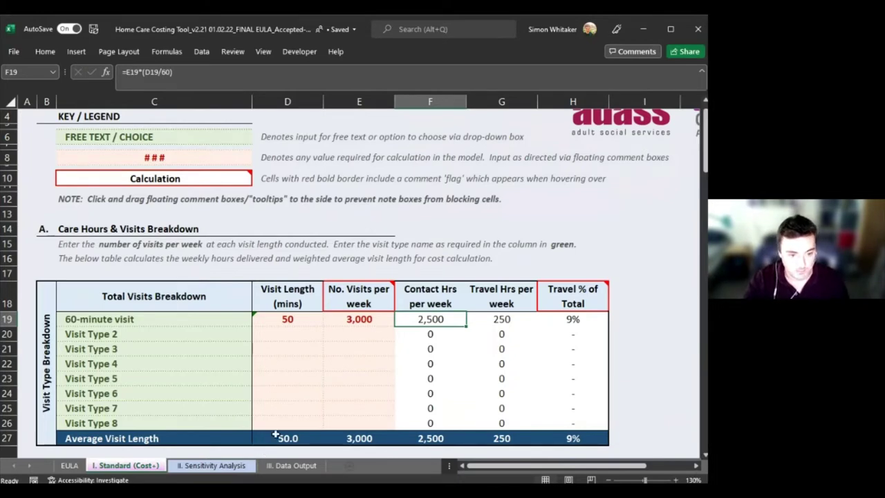
drag(263, 440, 454, 438)
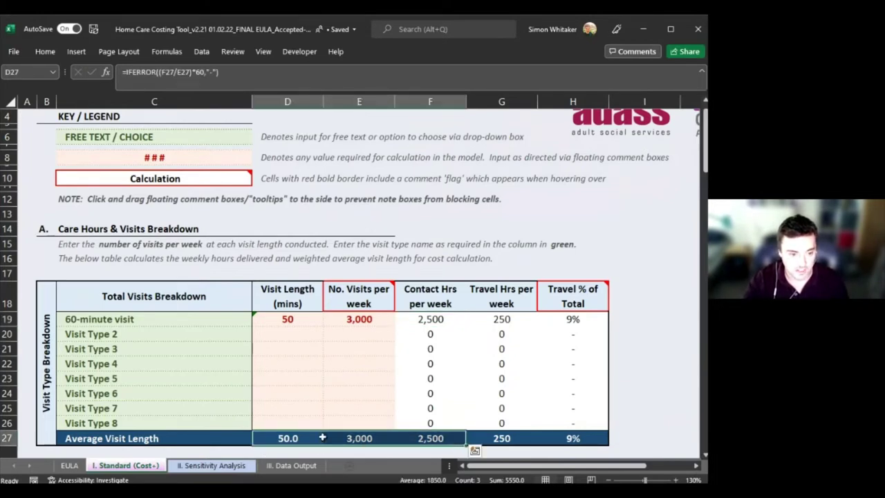
click(429, 439)
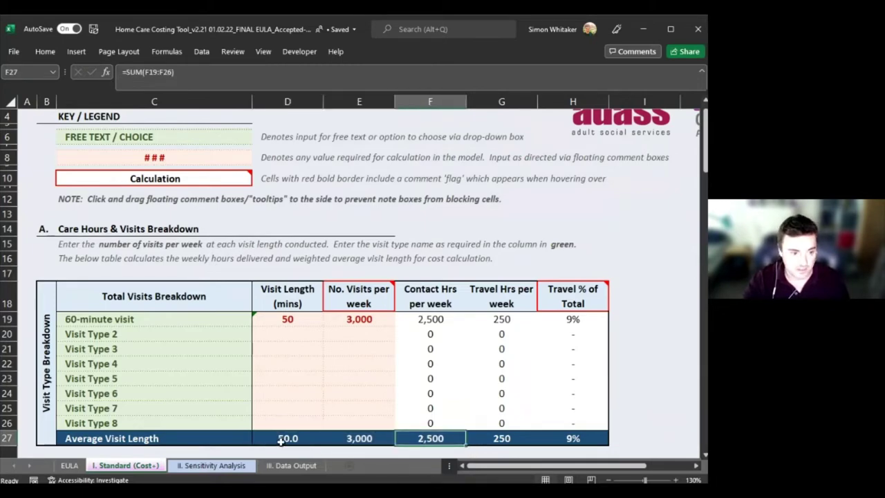
click(280, 439)
scroll(290, 429, down, 3)
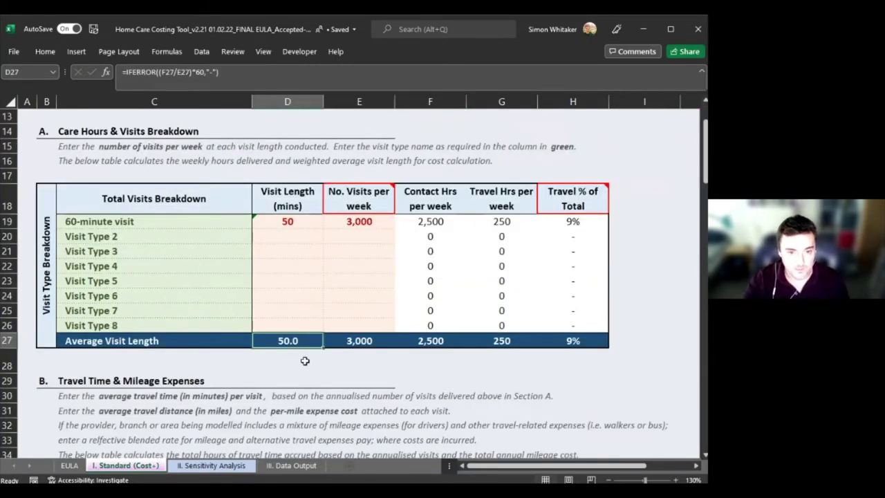
scroll(304, 361, down, 1)
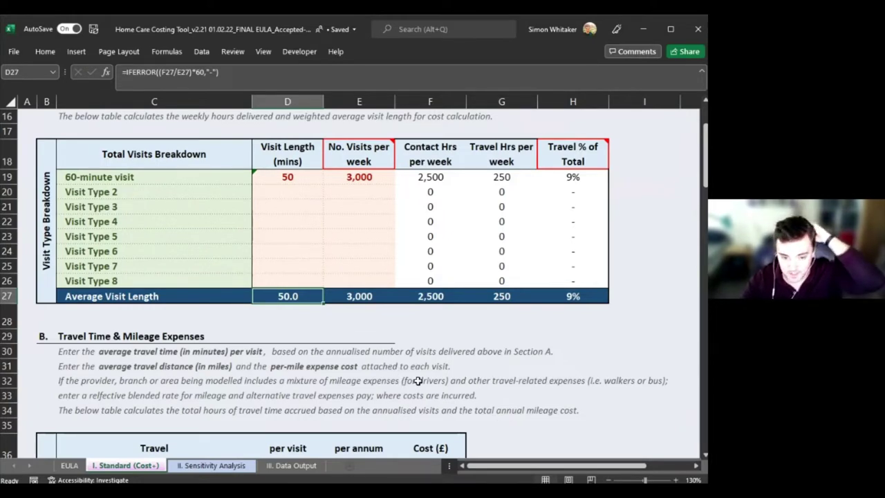
scroll(417, 381, up, 2)
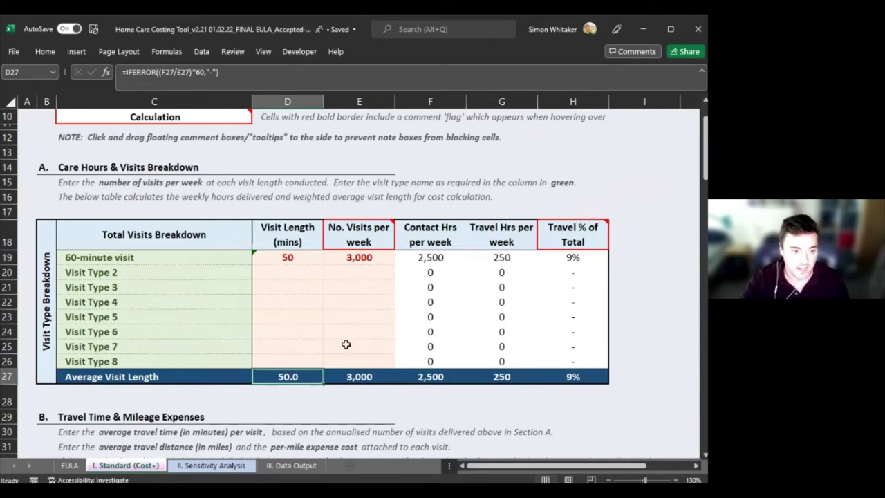
scroll(346, 343, down, 1)
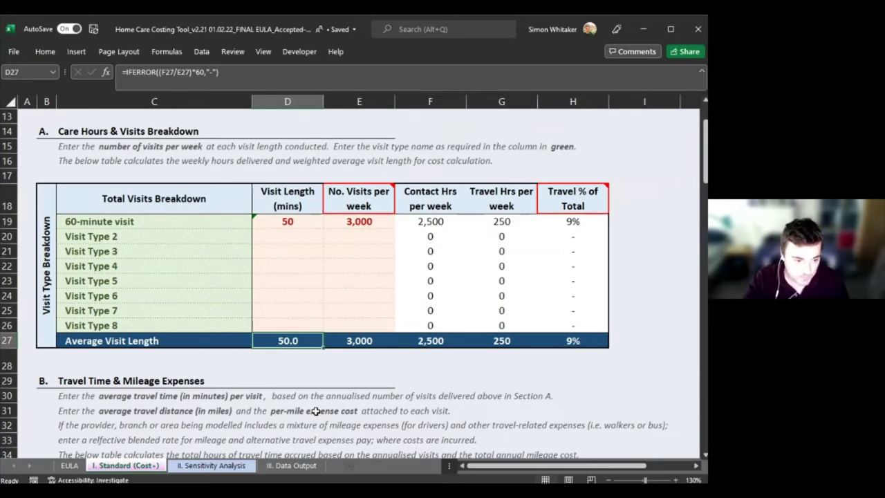
scroll(312, 394, down, 1)
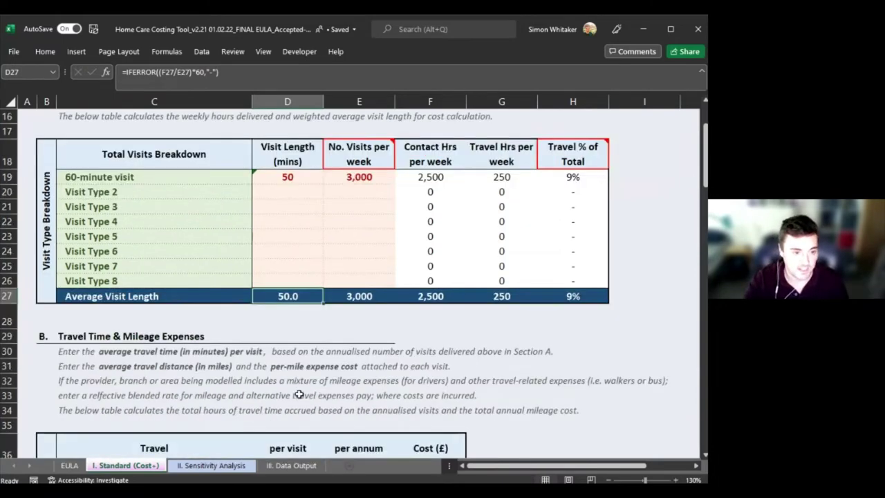
scroll(301, 380, up, 1)
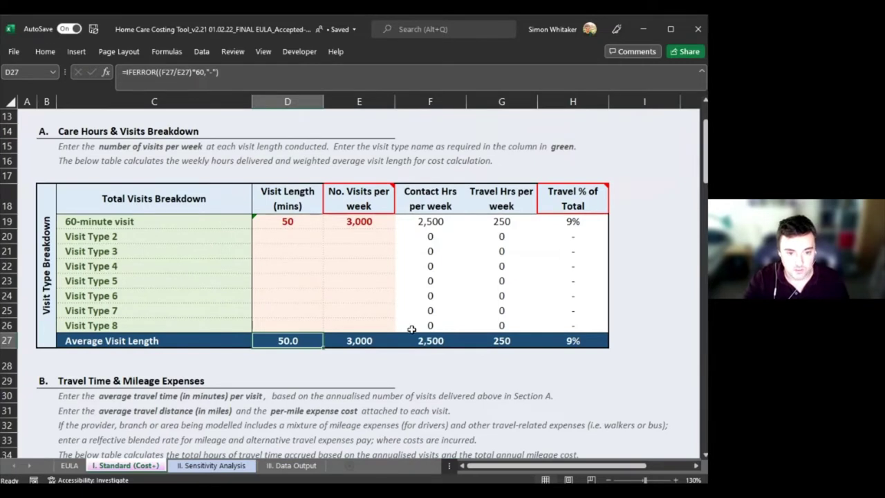
click(286, 222)
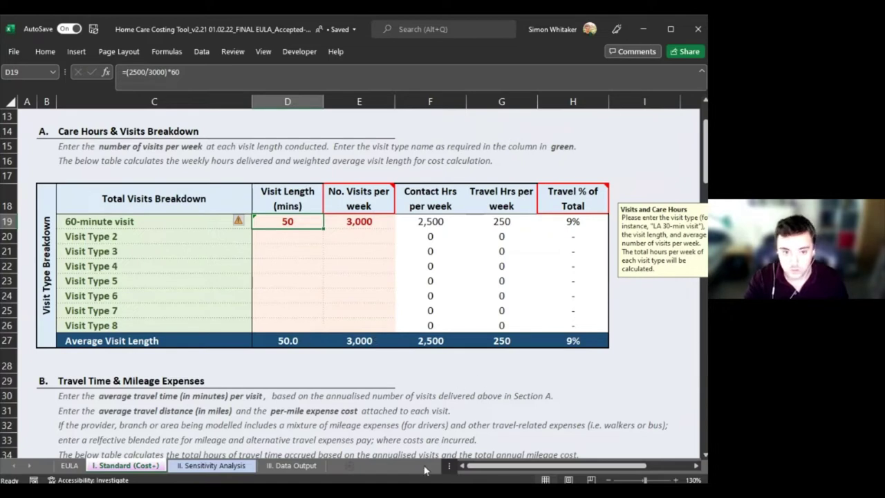
click(328, 252)
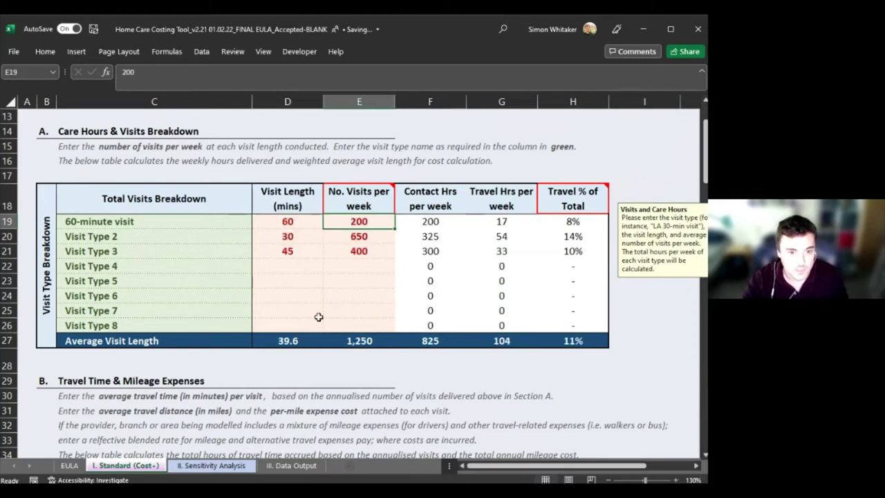
Step: Examine how Travel % of Total relates to the weekly contact and travel hours of the first three visit types
drag(580, 221, 579, 275)
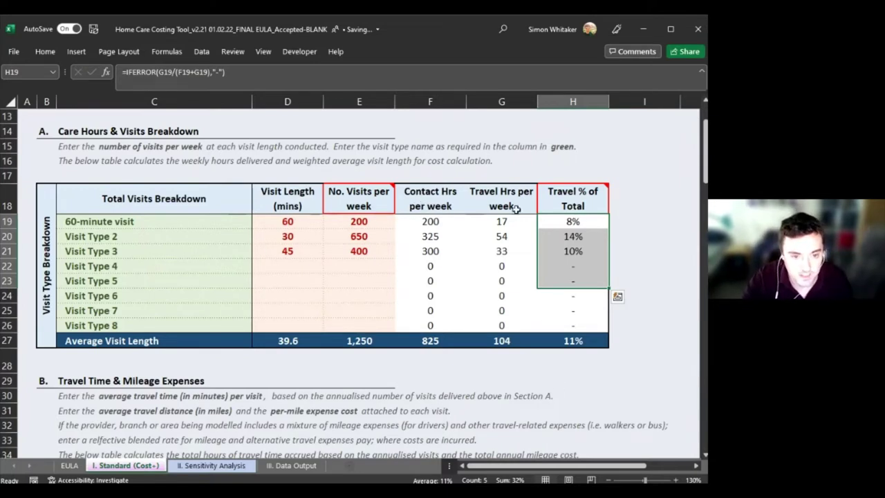
click(549, 223)
drag(431, 220, 504, 222)
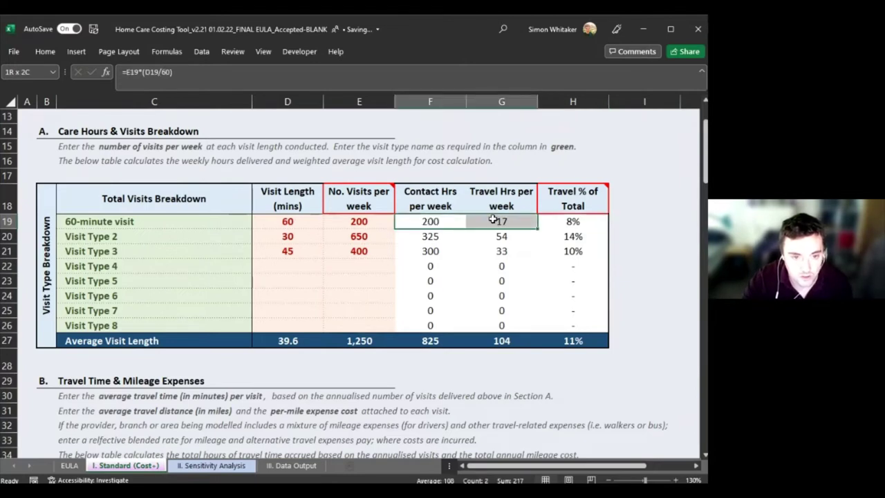
click(583, 218)
click(493, 223)
shift+click(462, 222)
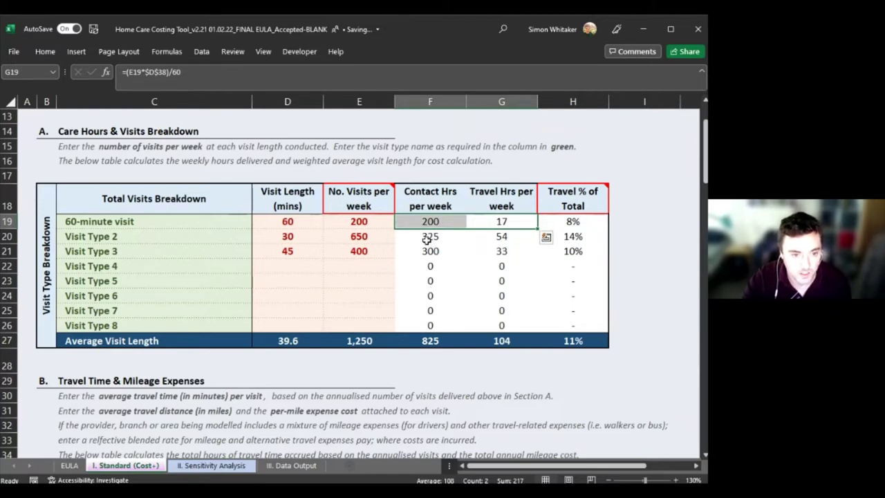
mouse_move(430, 239)
mouse_down()
mouse_move(504, 237)
mouse_move(428, 236)
mouse_up()
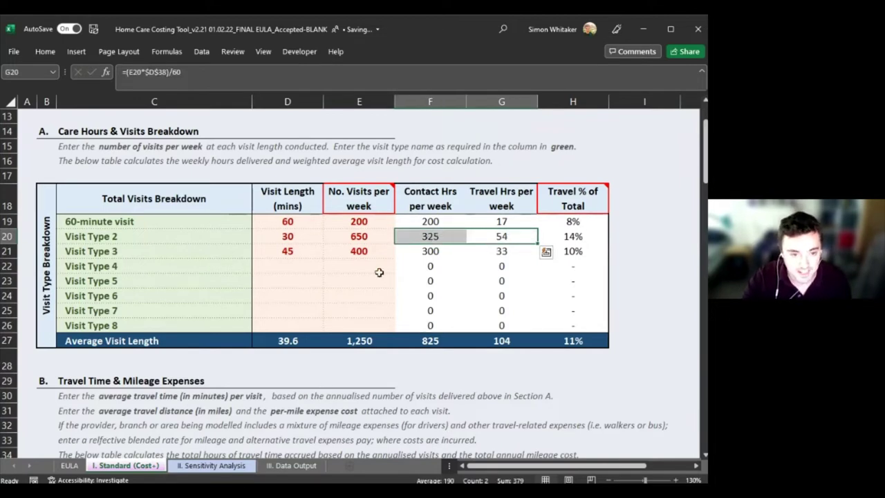
click(588, 221)
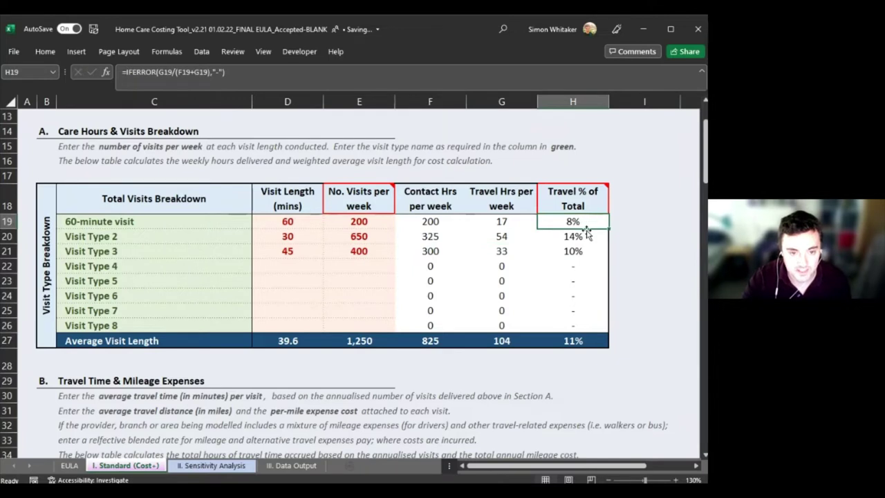
click(588, 237)
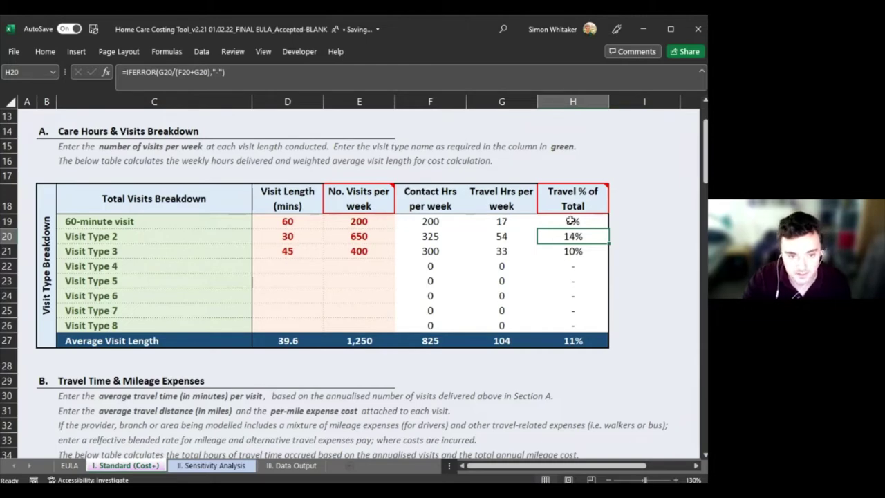
shift+click(413, 221)
click(501, 251)
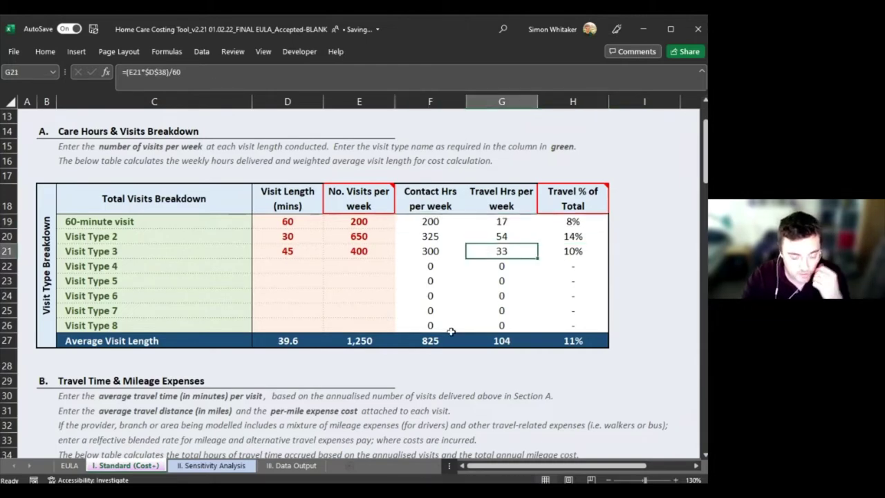
Step: Review the per-visit travel distance, travel time and mileage pay entries in section B's Travel table, ending on the mileage pay
scroll(450, 331, down, 3)
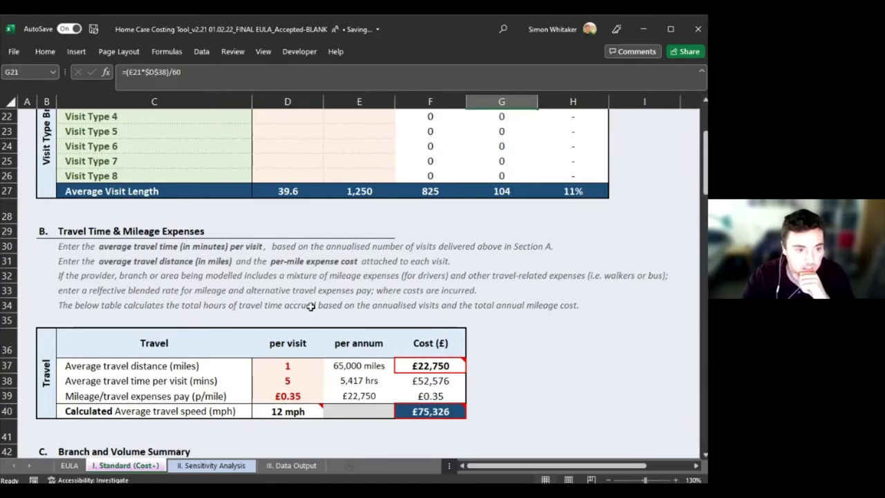
scroll(311, 307, down, 1)
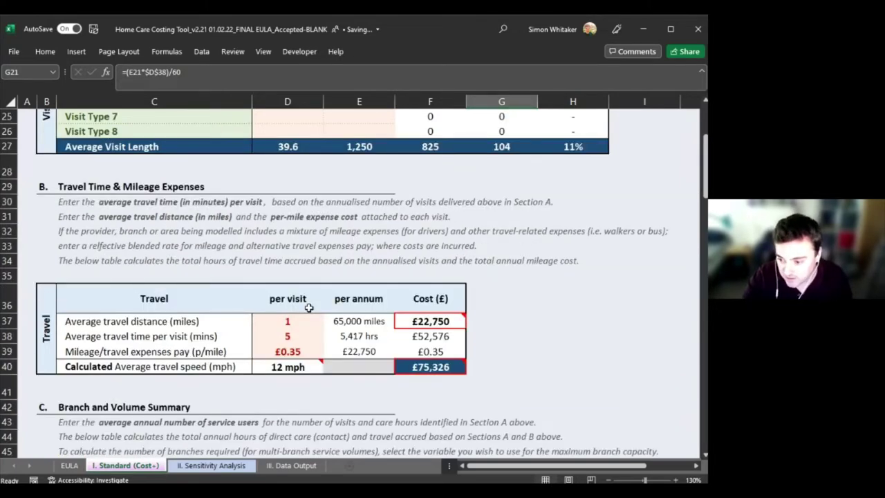
drag(304, 319, 304, 352)
key(Return)
key(Return)
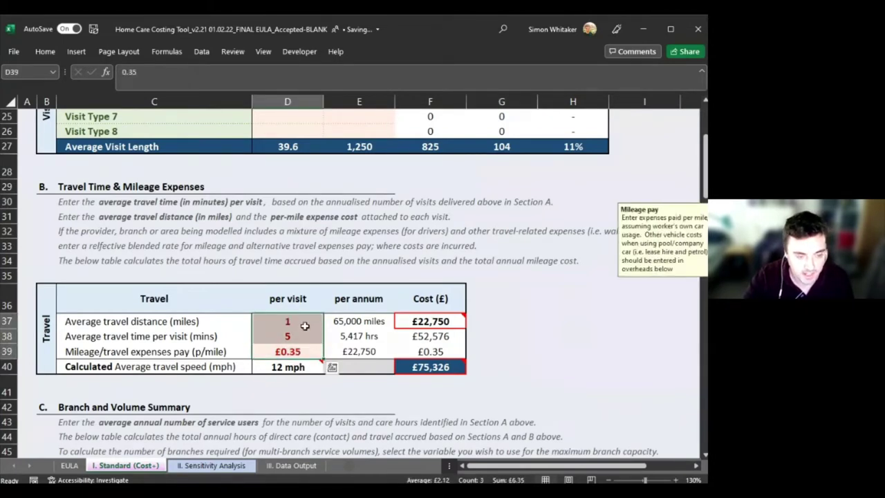
Step: Examine how the Travel table's annual miles derive from the per-visit travel distance and section A's total weekly visits
click(304, 325)
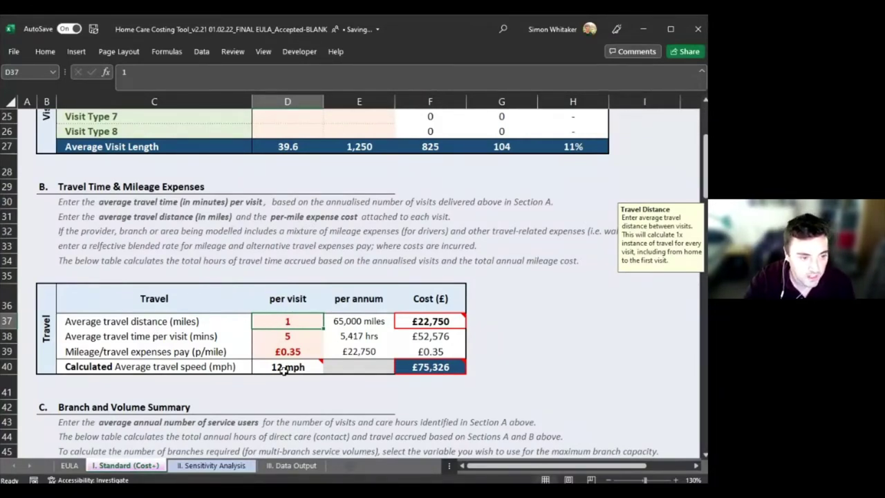
scroll(288, 377, up, 1)
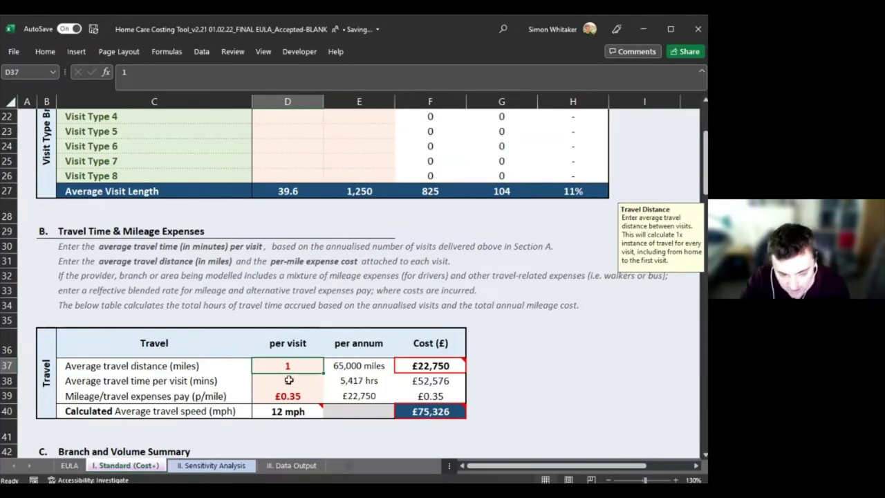
click(379, 367)
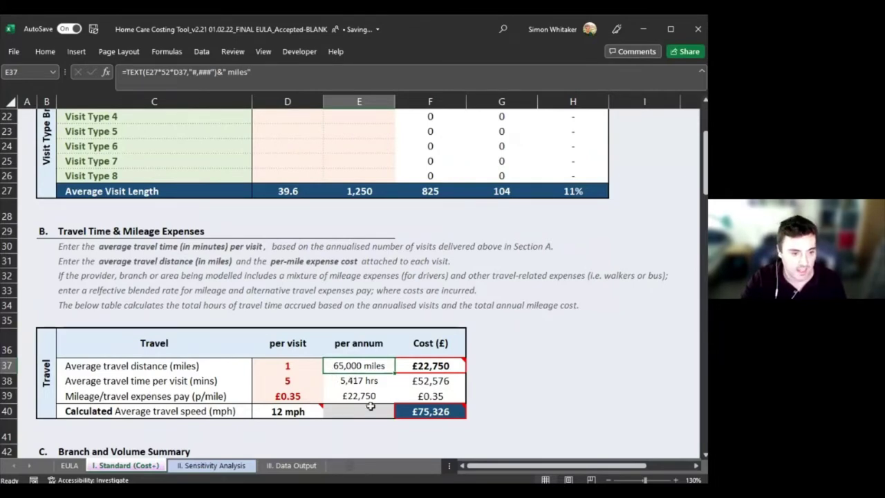
scroll(370, 407, up, 1)
click(270, 410)
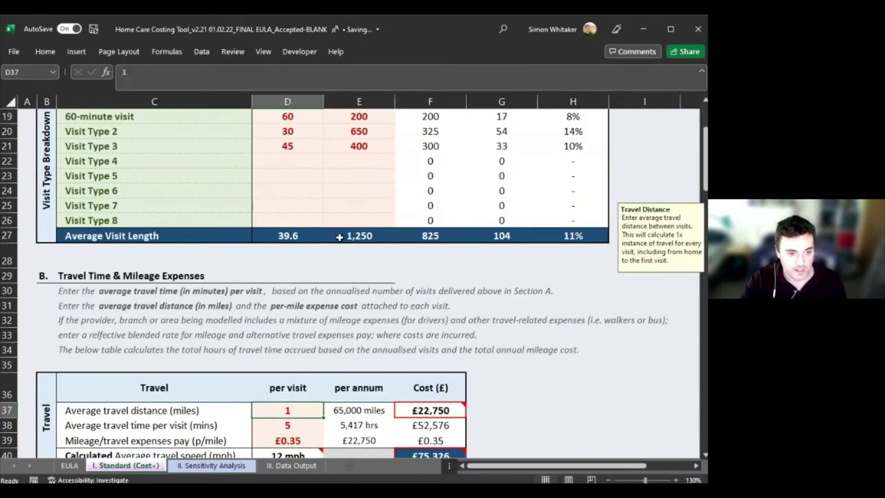
click(339, 236)
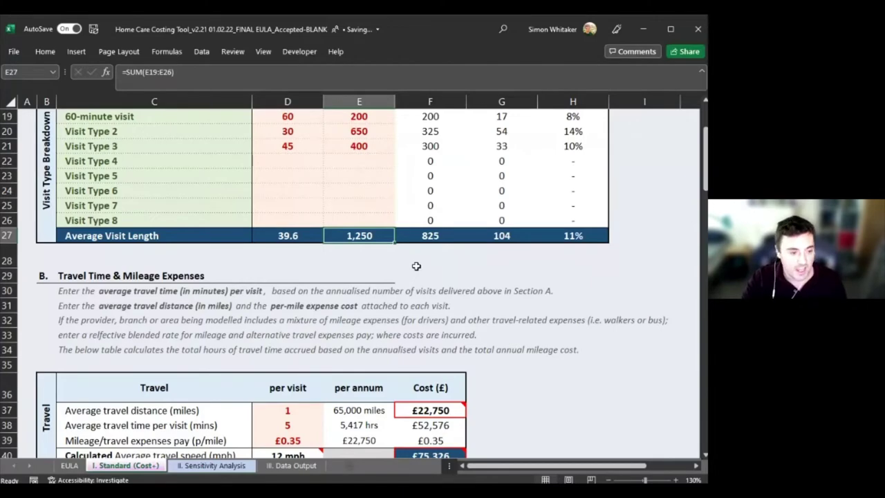
scroll(416, 266, down, 1)
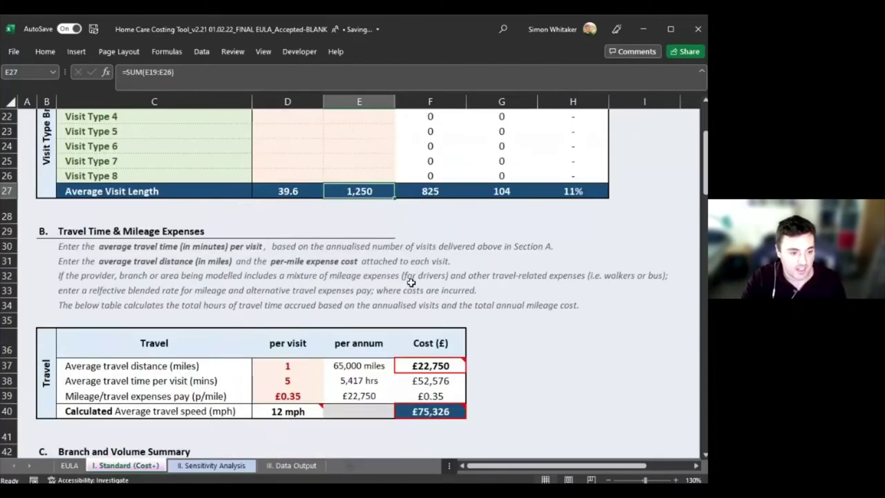
click(270, 364)
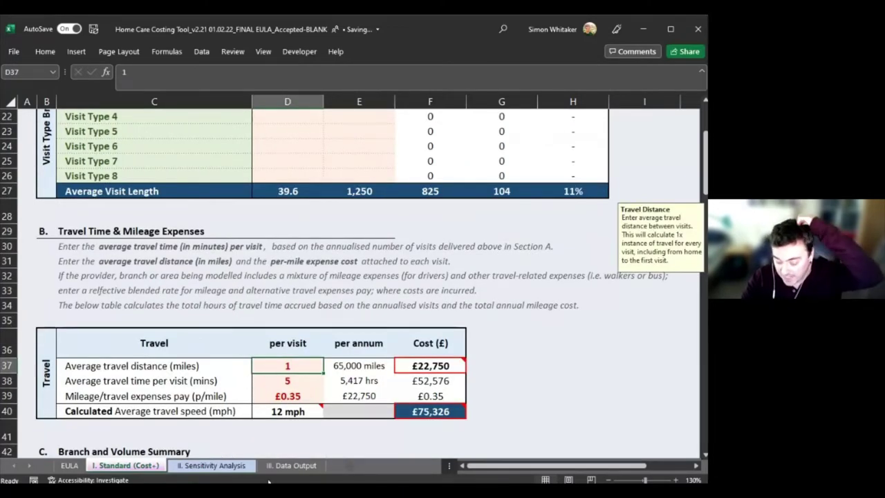
click(367, 366)
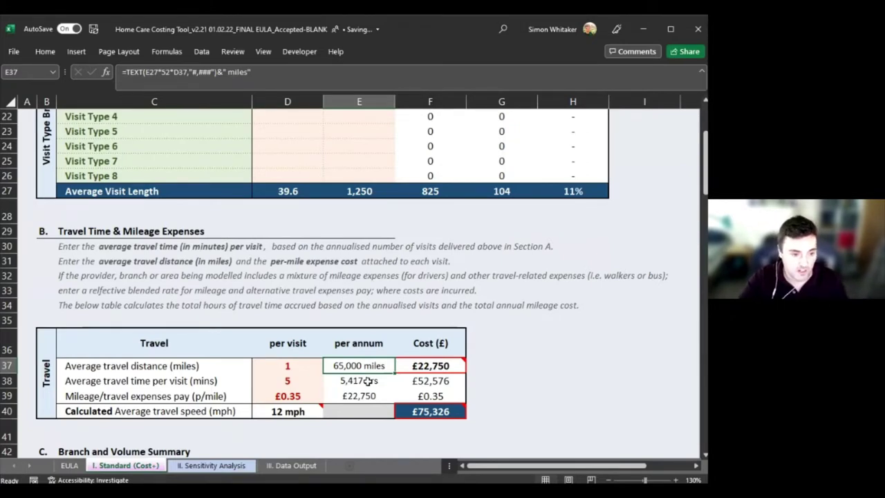
click(273, 371)
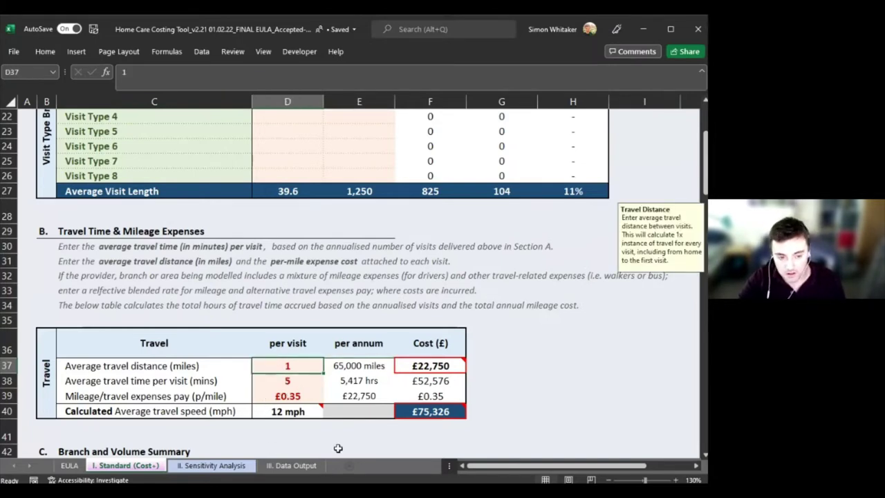
Step: Examine how the annual travel miles and the mileage pay per mile feed the average travel distance cost in section B
click(379, 362)
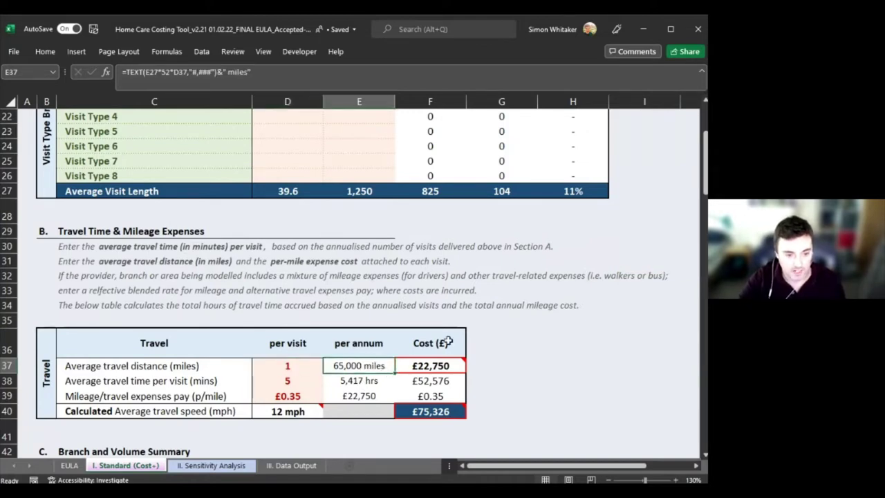
click(443, 365)
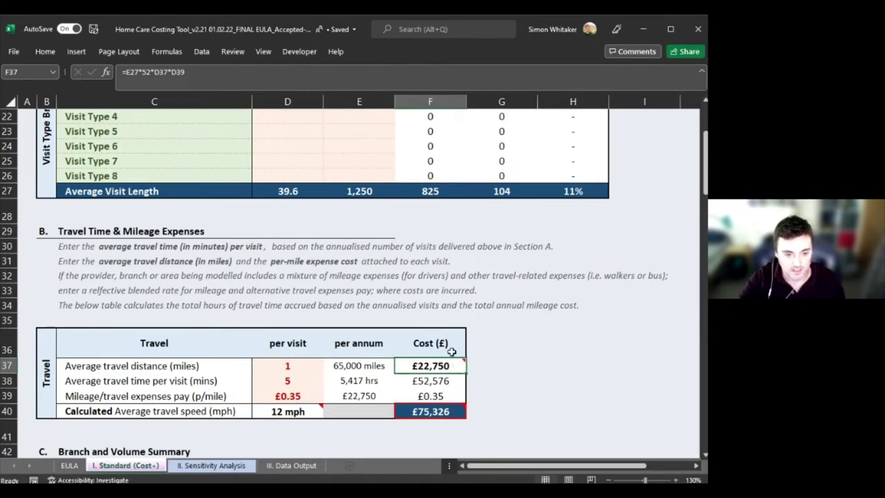
scroll(455, 362, down, 1)
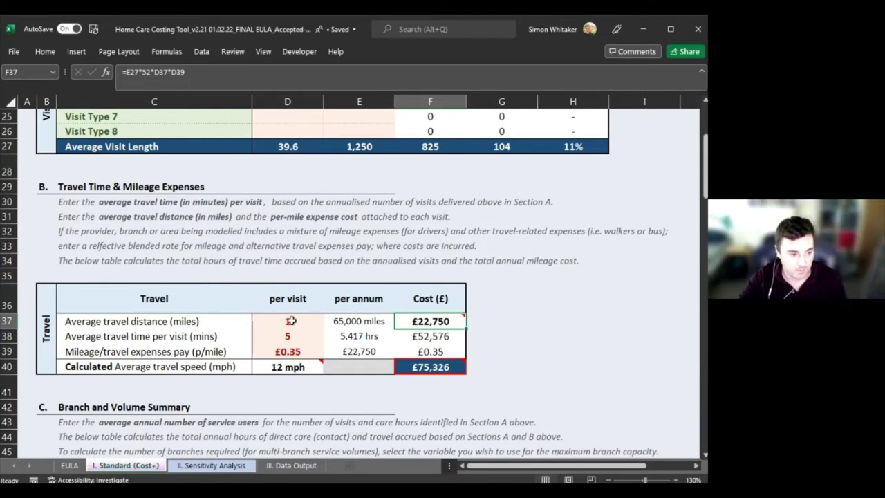
click(341, 320)
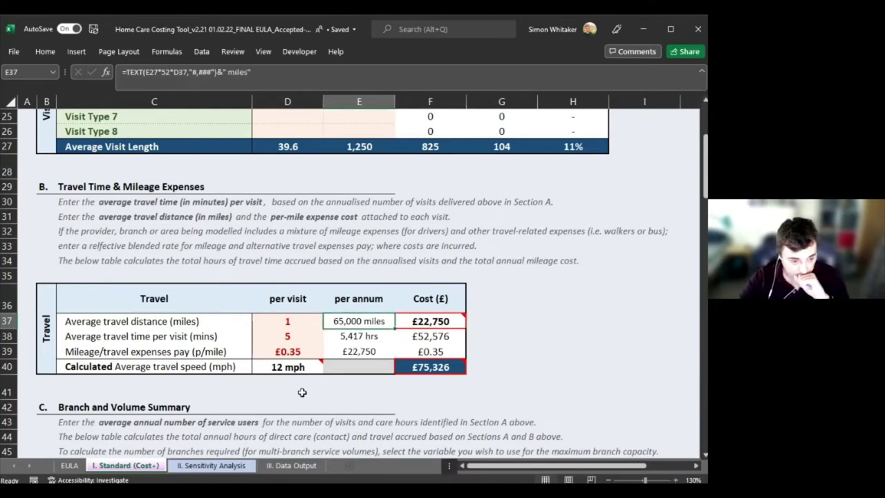
click(274, 350)
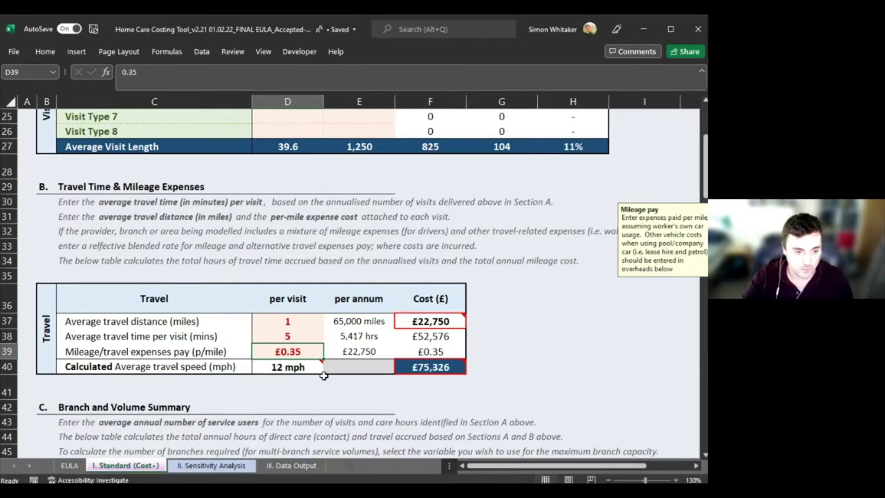
click(332, 321)
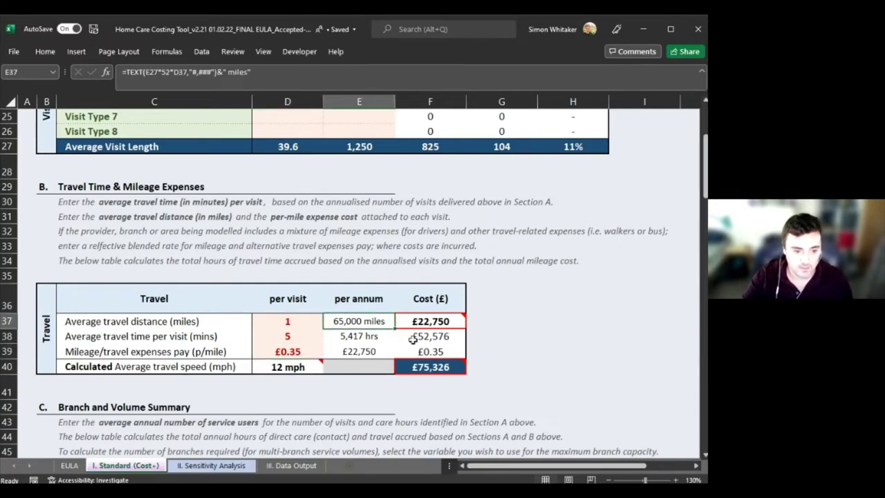
click(446, 320)
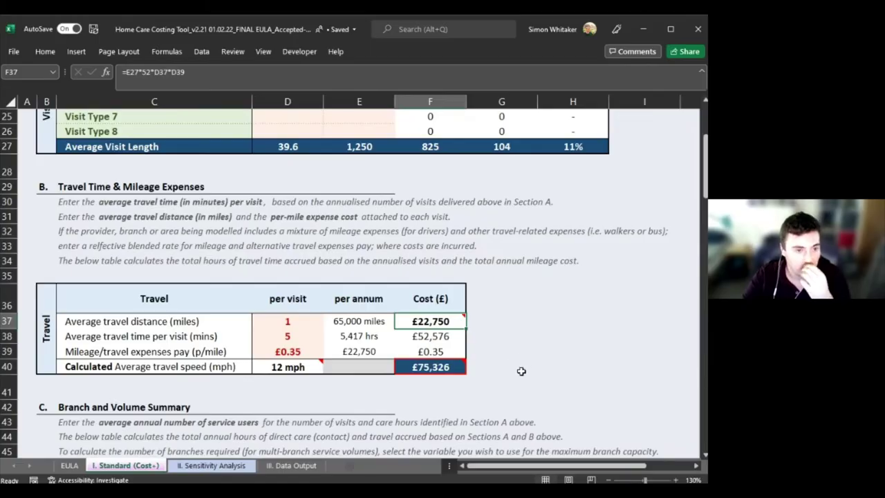
Step: Enter =(2000*12)/52 as the 60-minute visit's number of visits per week in section A
scroll(521, 371, up, 3)
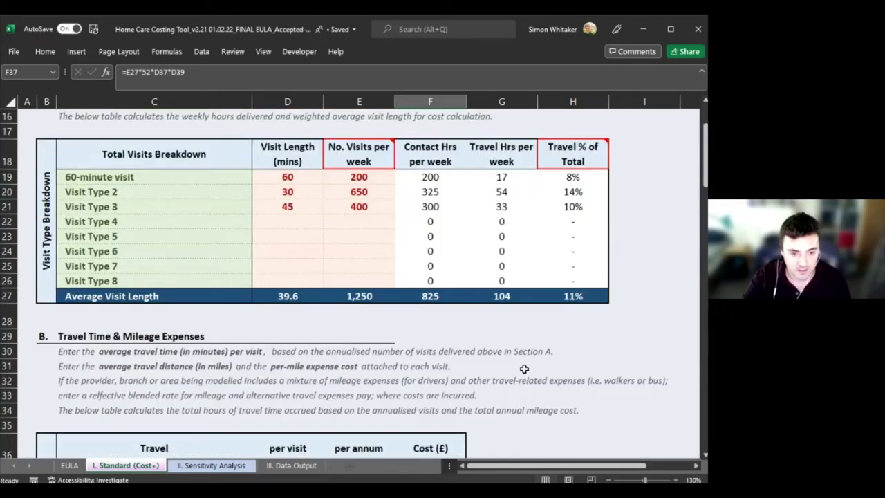
scroll(524, 369, up, 4)
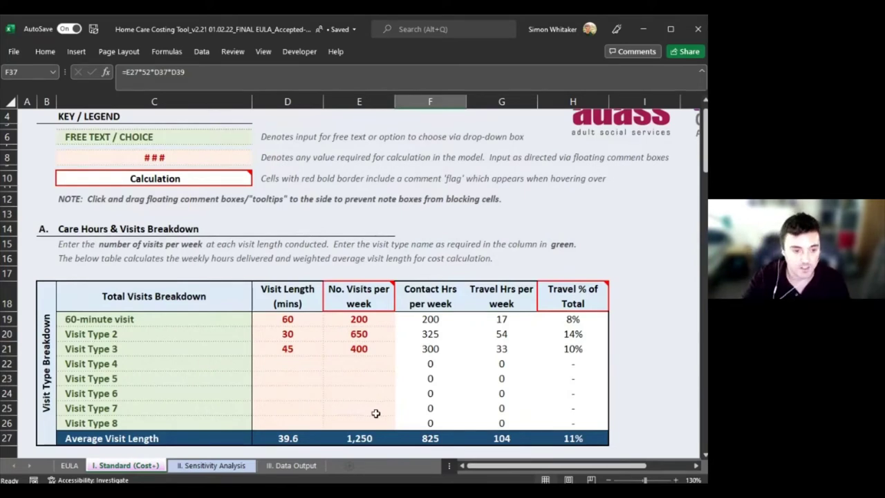
drag(386, 326, 367, 373)
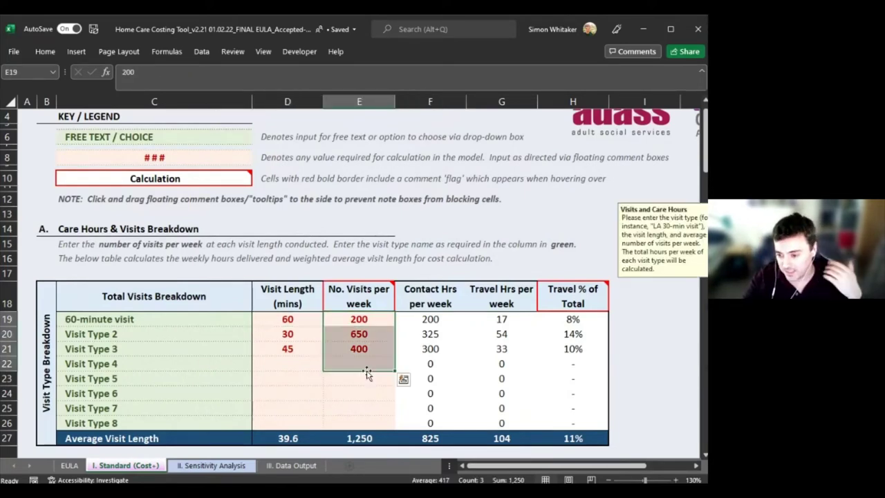
click(384, 318)
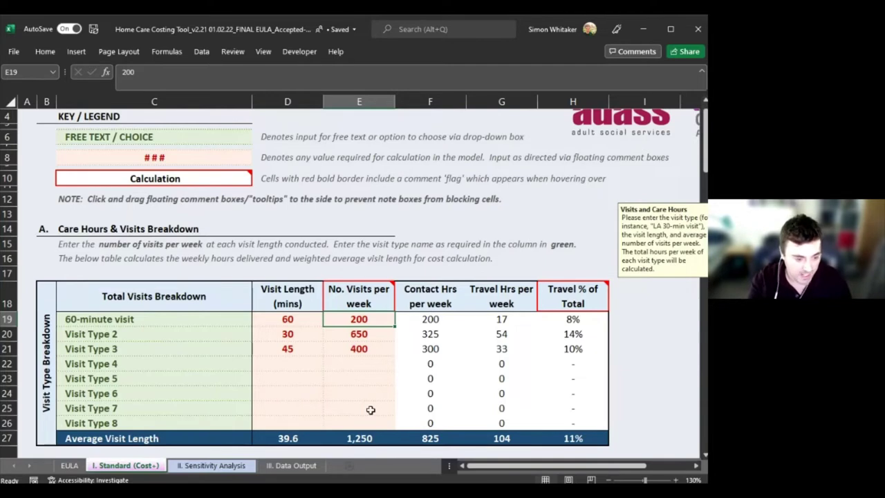
text(=2000*12))
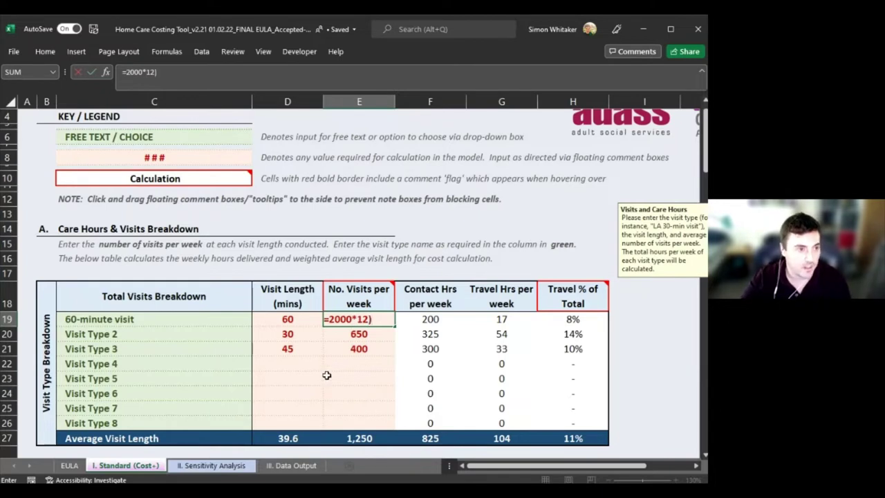
key(F2)
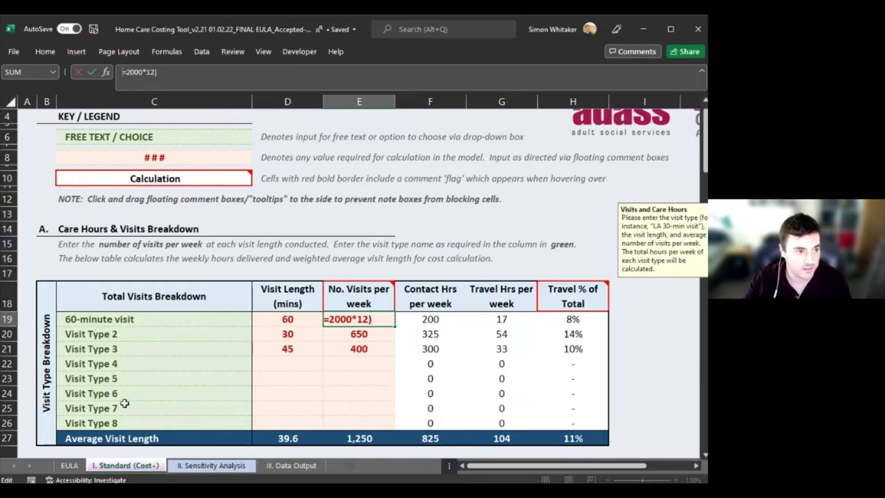
text(()
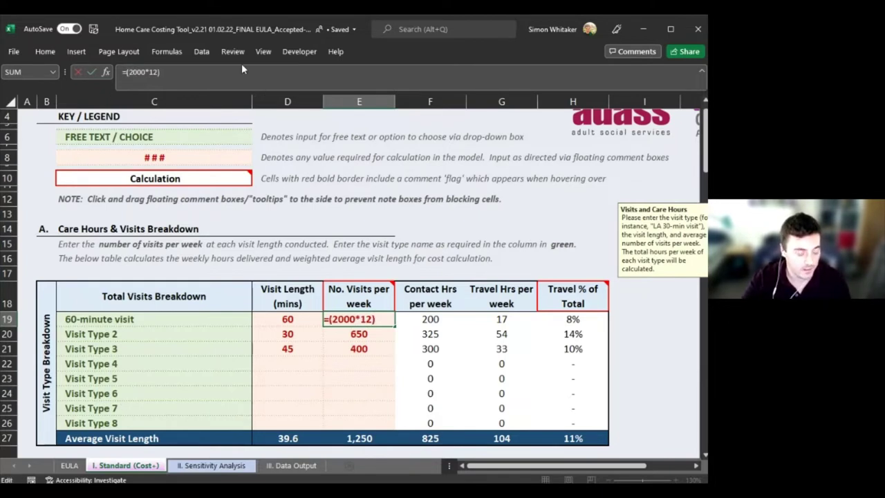
text(/52)
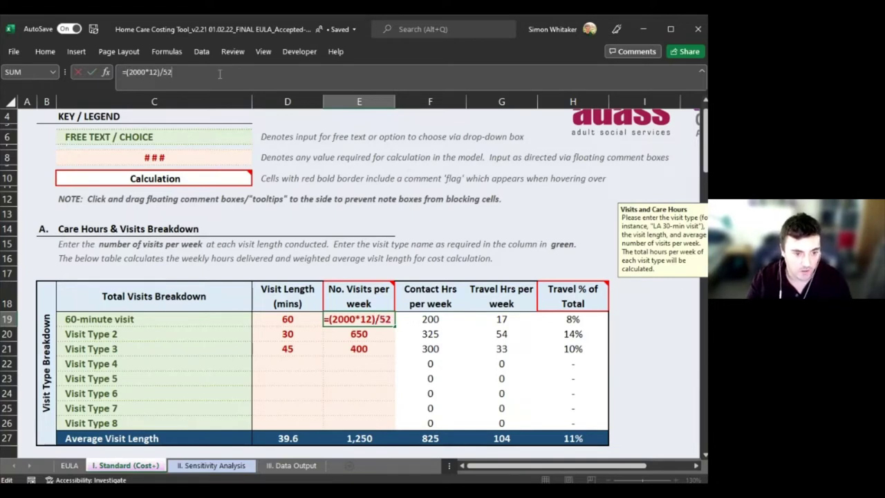
key(Tab)
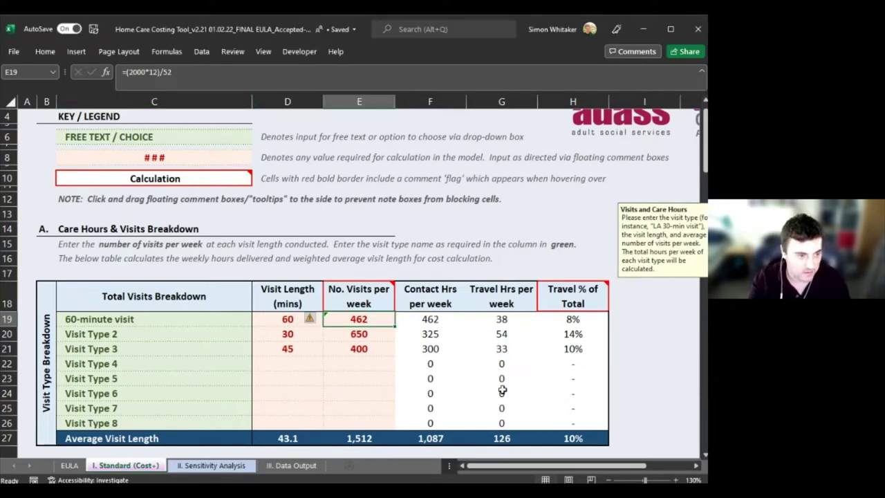
Step: Replace the 60-minute visit's number of visits per week with the formula =2000*4.33
text(=2000)
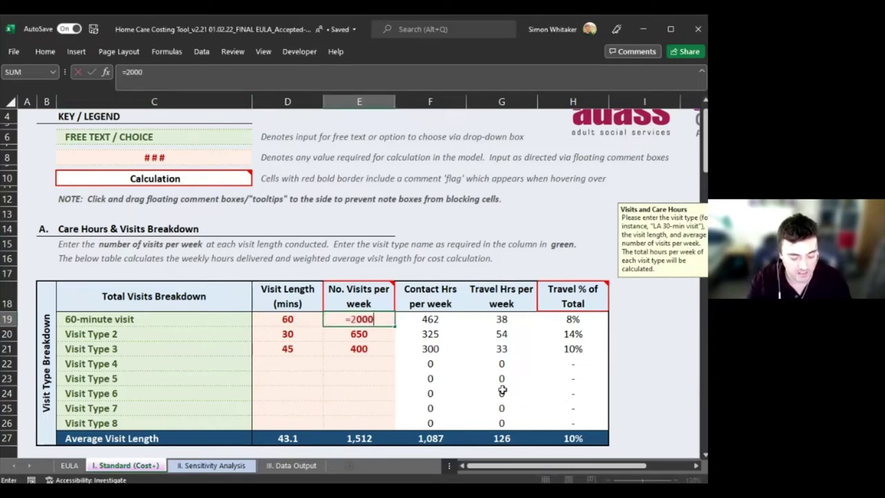
text(*4.33)
key(ctrl+Return)
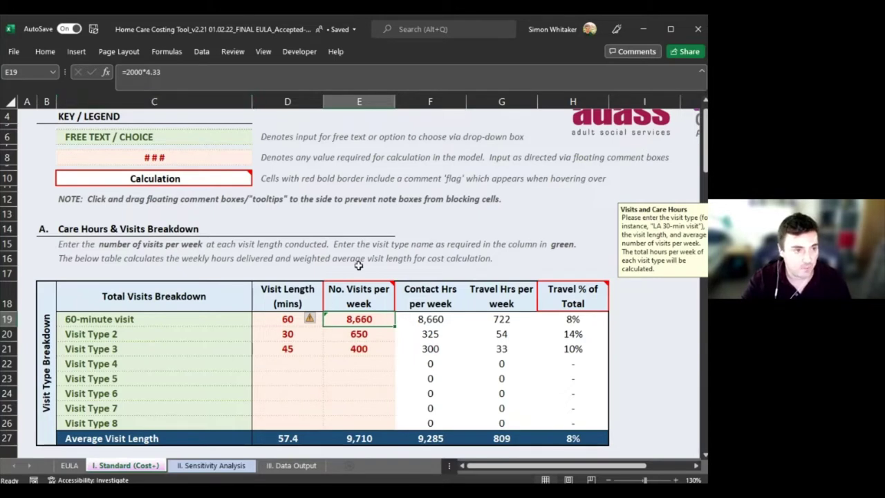
Step: Correct the 60-minute visit's weekly visits formula to divide instead of multiply, as =2000/4.33
key(F2)
key(BackSpace)
key(BackSpace)
key(BackSpace)
key(BackSpace)
key(BackSpace)
key(BackSpace)
text(/4.33)
key(Return)
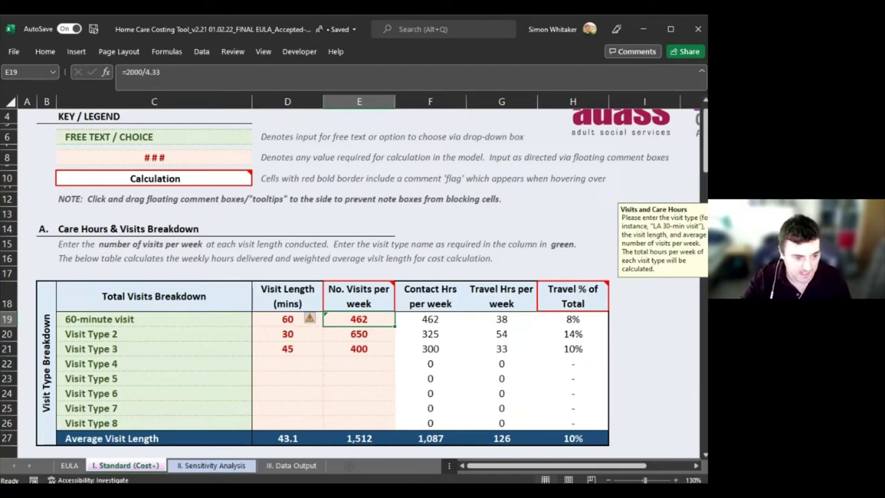
Step: Restore the 60-minute visit's number of visits per week to 200
text(200)
key(ctrl+Return)
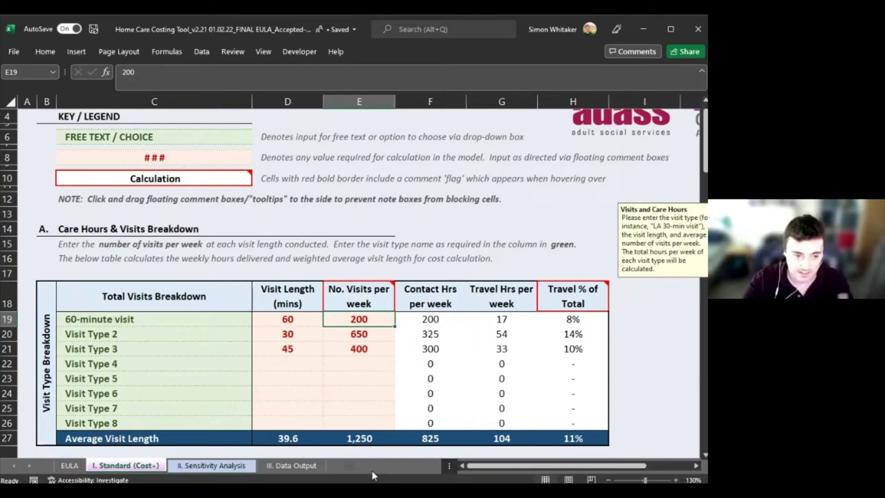
Step: Review section B's per-visit travel distance, travel time and mileage pay, ending on the annual travel distance cost formula
scroll(449, 139, down, 7)
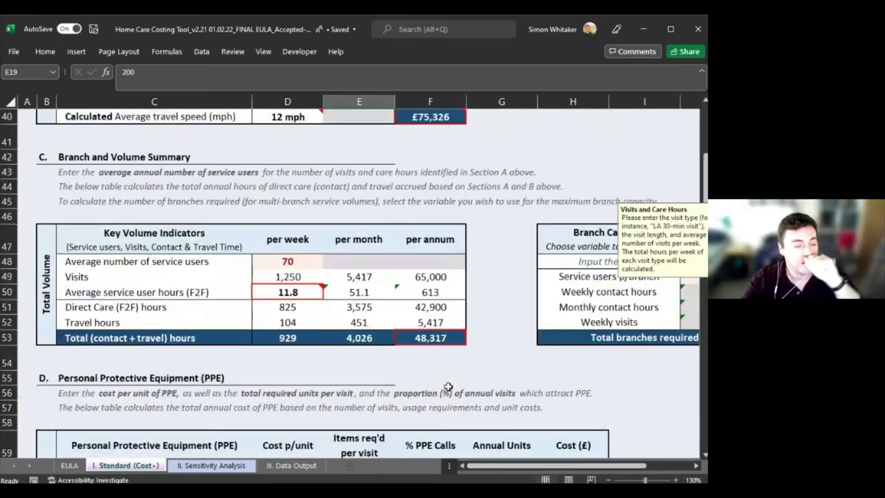
scroll(442, 368, up, 5)
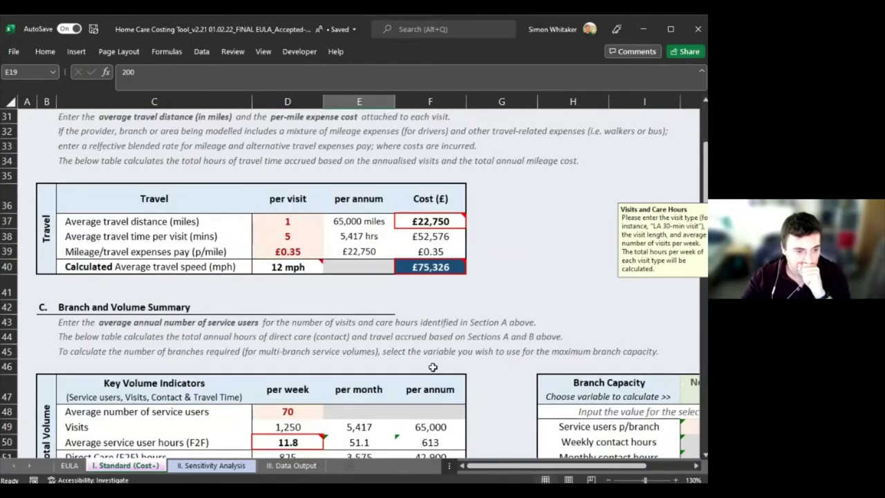
click(272, 321)
click(275, 351)
key(Up)
key(Up)
click(304, 352)
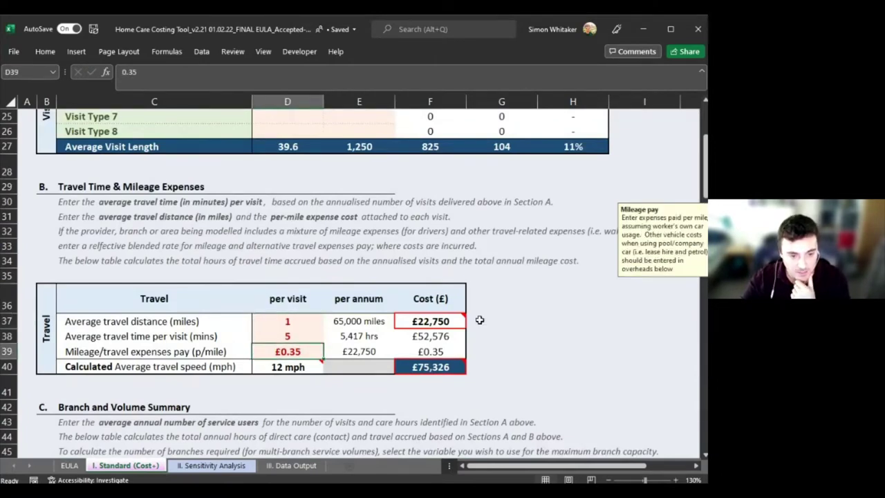
click(456, 323)
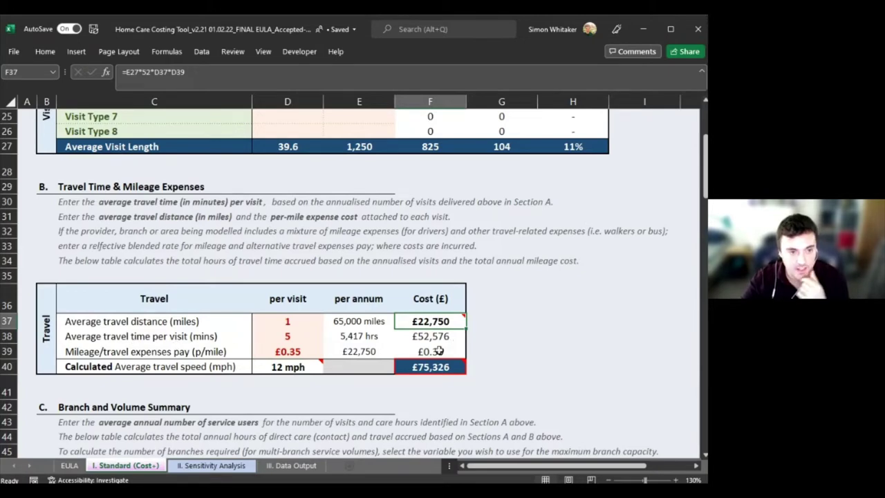
Step: Examine the Travel Hrs per week formula across all eight visit types in section A
scroll(439, 351, up, 1)
scroll(520, 323, up, 1)
scroll(520, 323, up, 1)
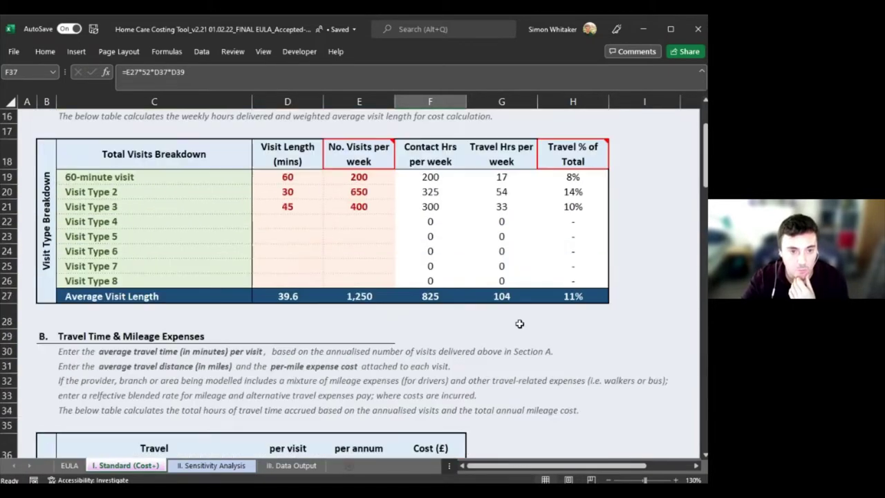
drag(502, 177, 530, 278)
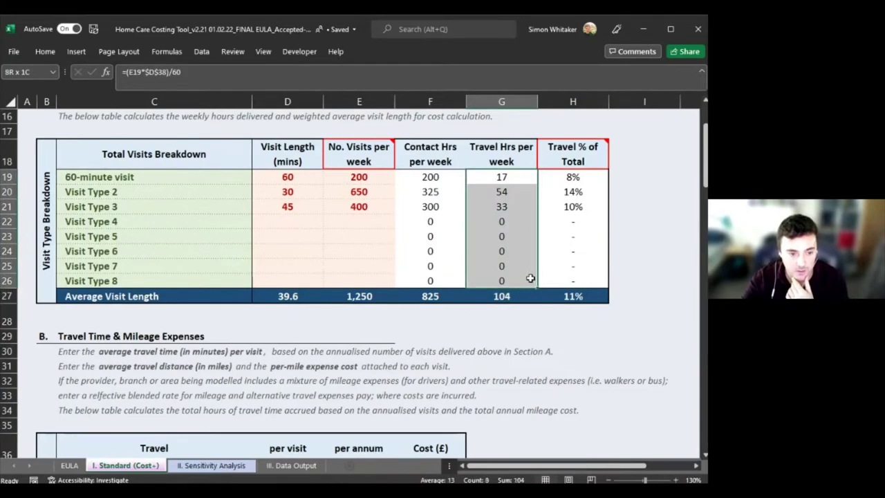
Step: Review section B's average travel time row, and compare the contact hours and travel hours formulas for the 60-minute visit
scroll(530, 278, down, 2)
drag(157, 385, 400, 383)
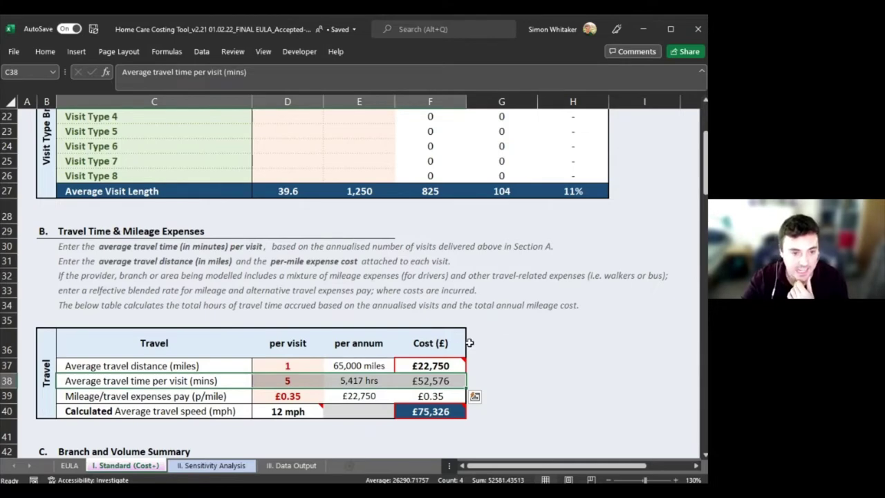
scroll(468, 342, up, 3)
click(435, 222)
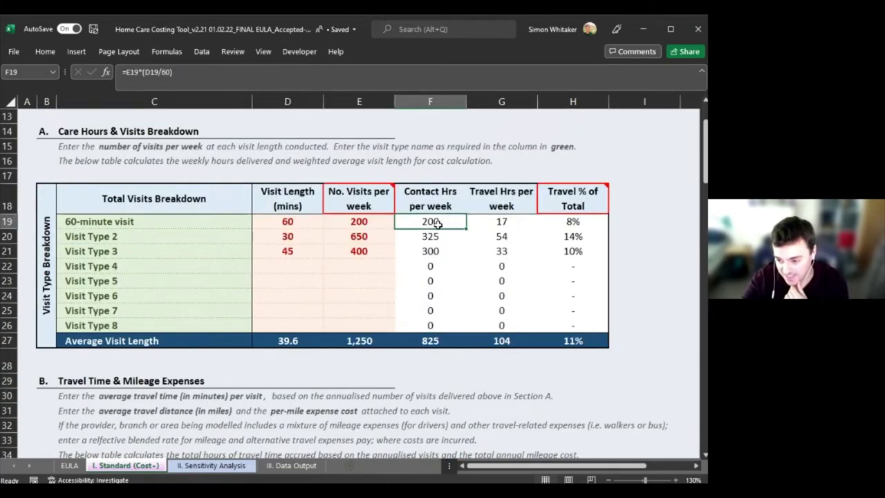
click(491, 225)
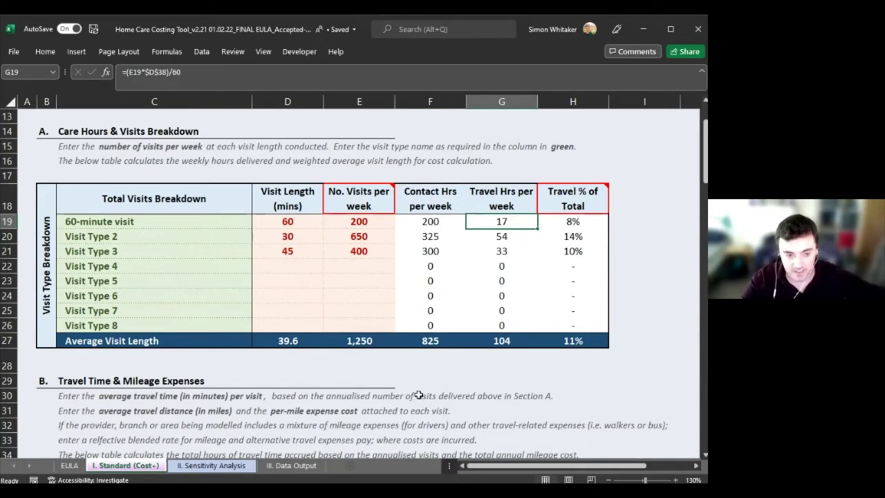
click(432, 222)
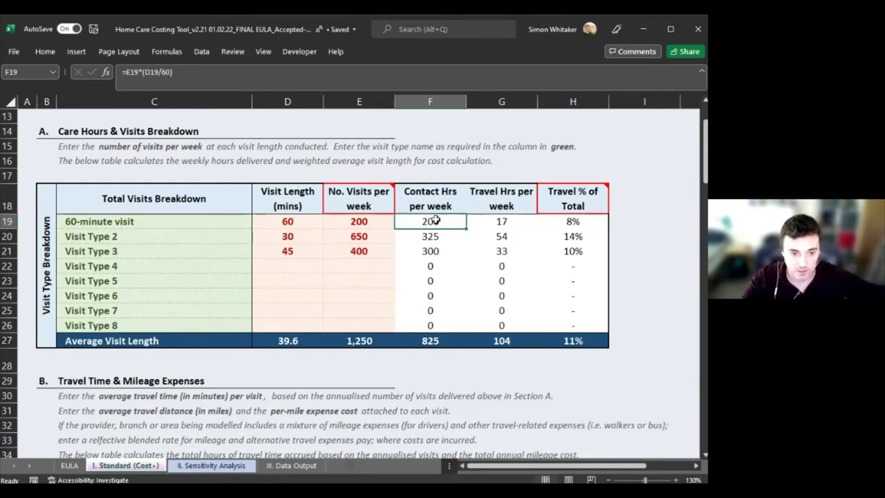
click(476, 218)
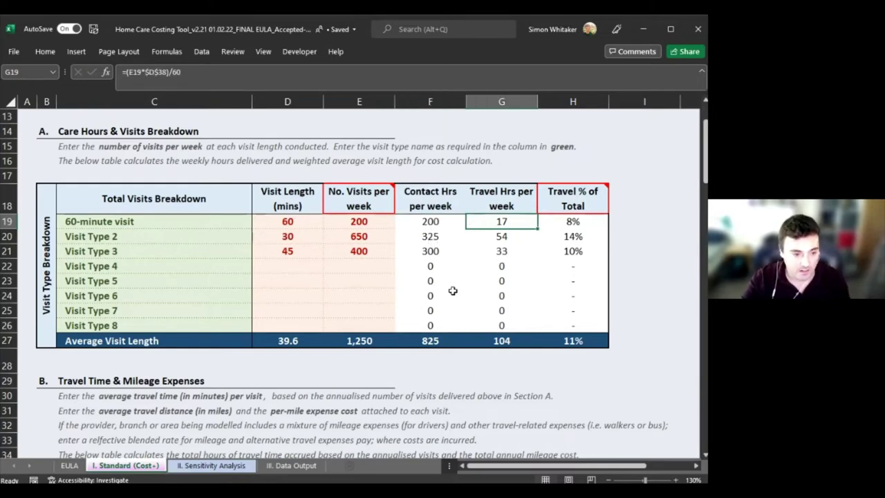
Step: Inspect section B's average travel time per visit and its annual cost formula
scroll(453, 291, down, 3)
click(287, 381)
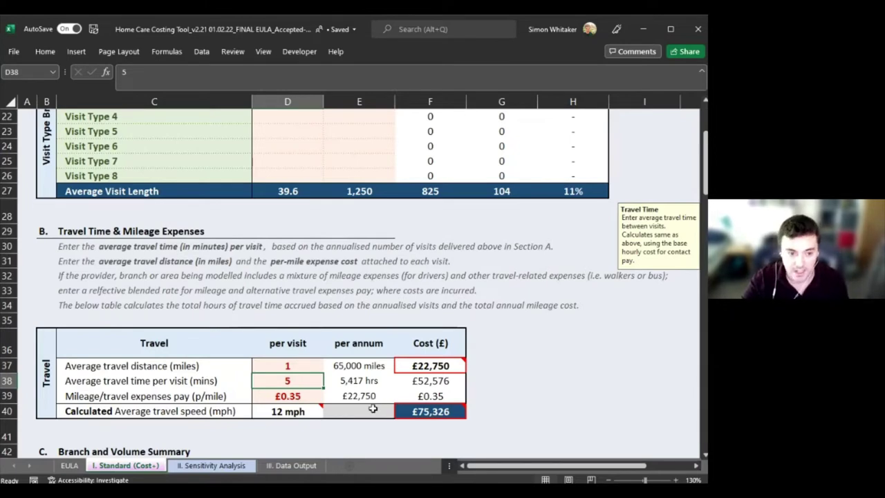
click(412, 392)
click(406, 381)
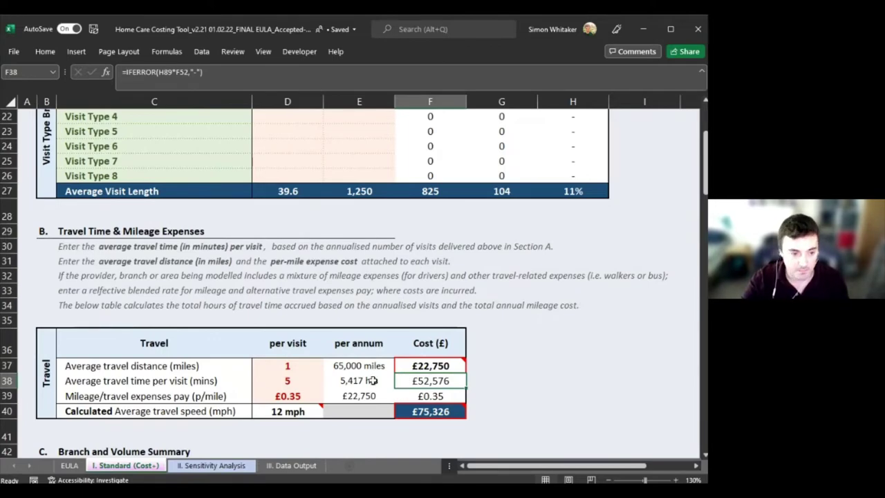
Step: Examine the Basic £ weekday pay rates for all direct staff types in section E
scroll(372, 381, down, 4)
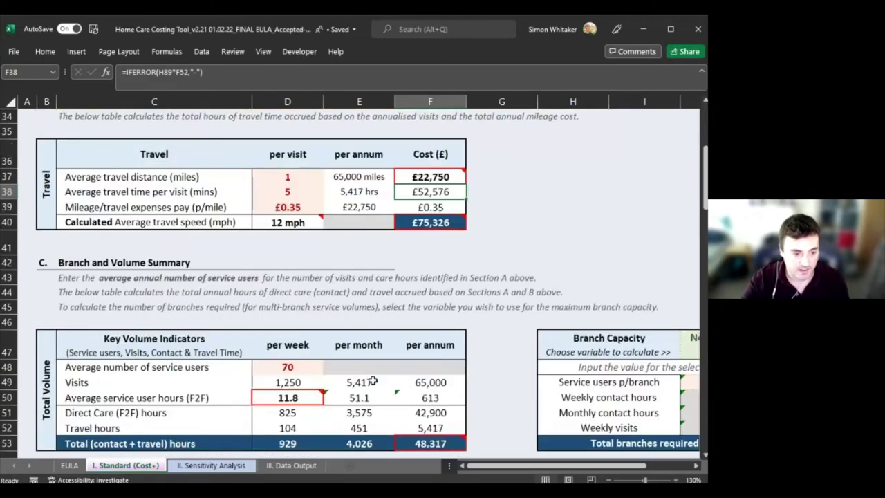
scroll(372, 380, down, 8)
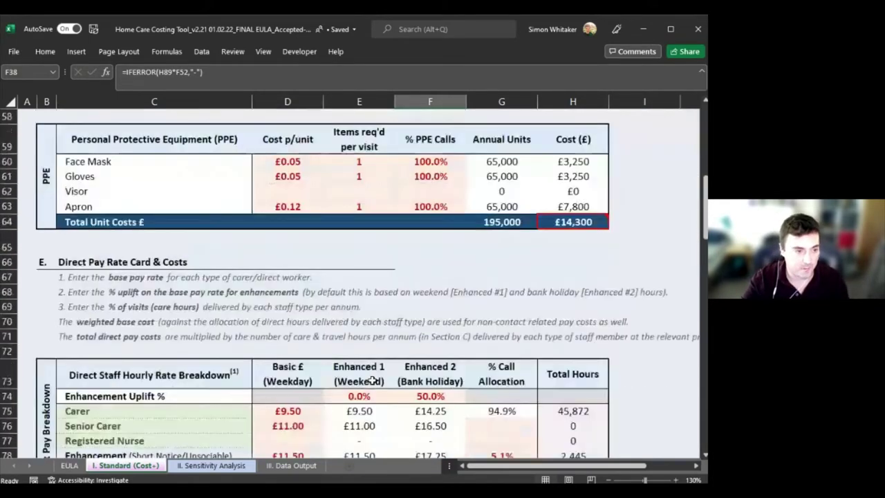
scroll(372, 380, down, 3)
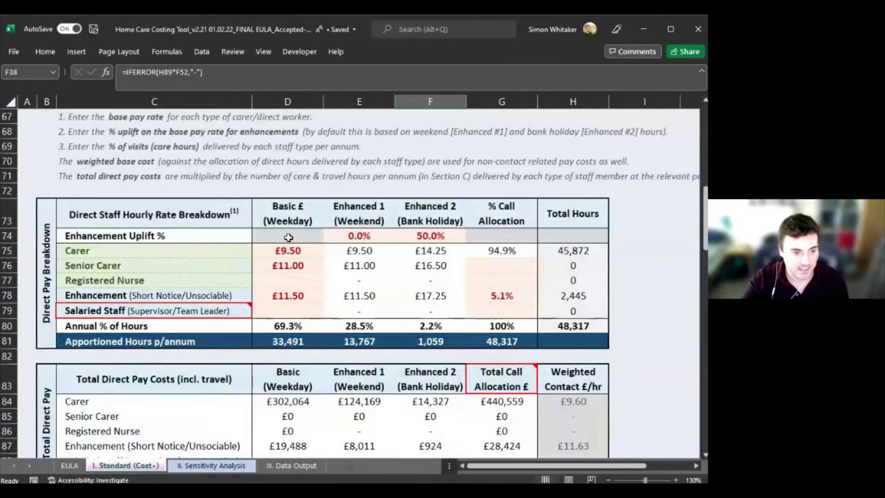
drag(259, 250, 291, 313)
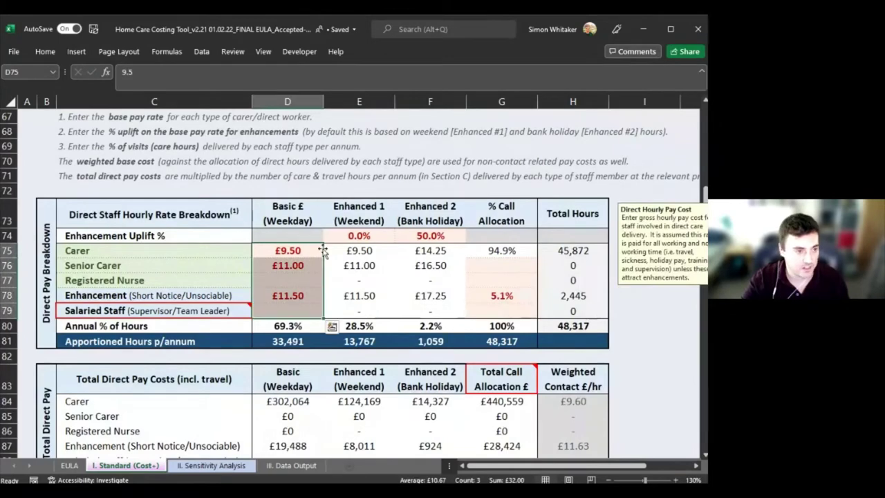
Step: Return to section B and examine how travel time per visit feeds the travel time cost and the total travel costs
scroll(181, 215, up, 2)
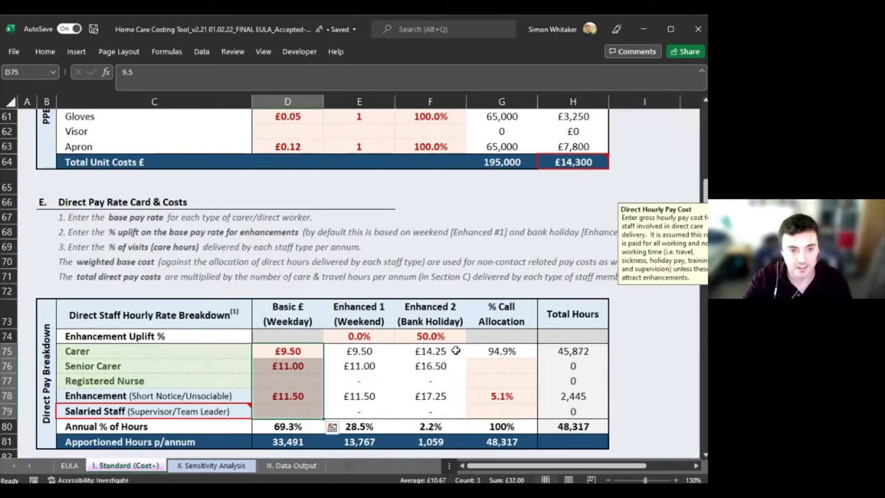
scroll(453, 353, up, 13)
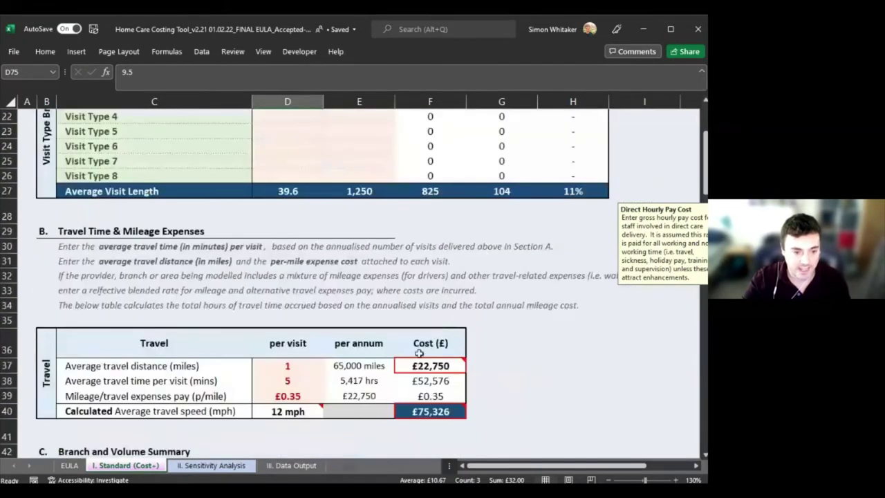
click(288, 380)
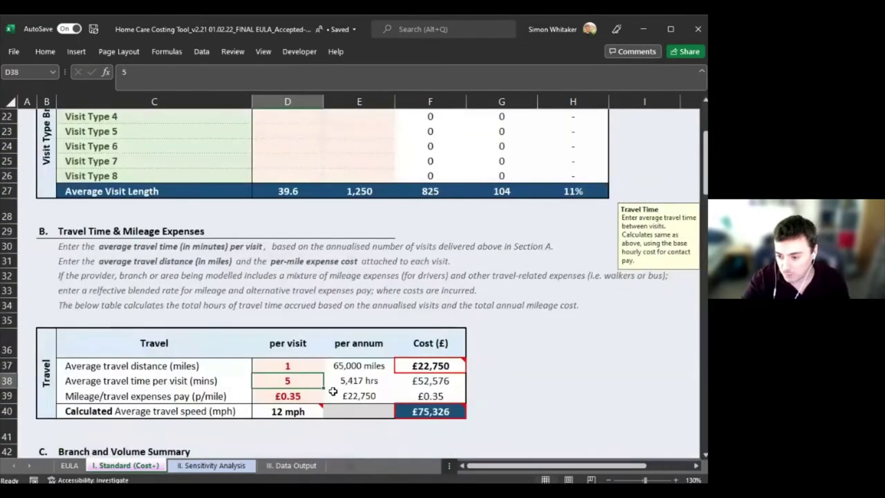
click(412, 382)
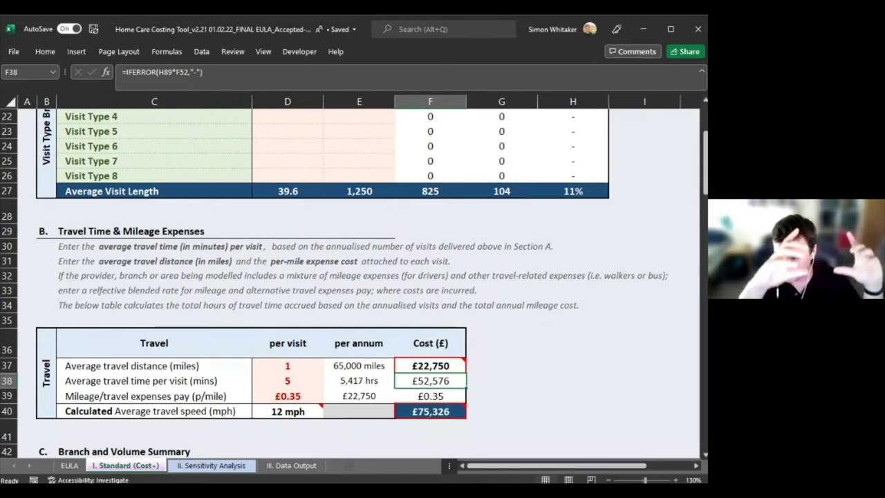
click(296, 380)
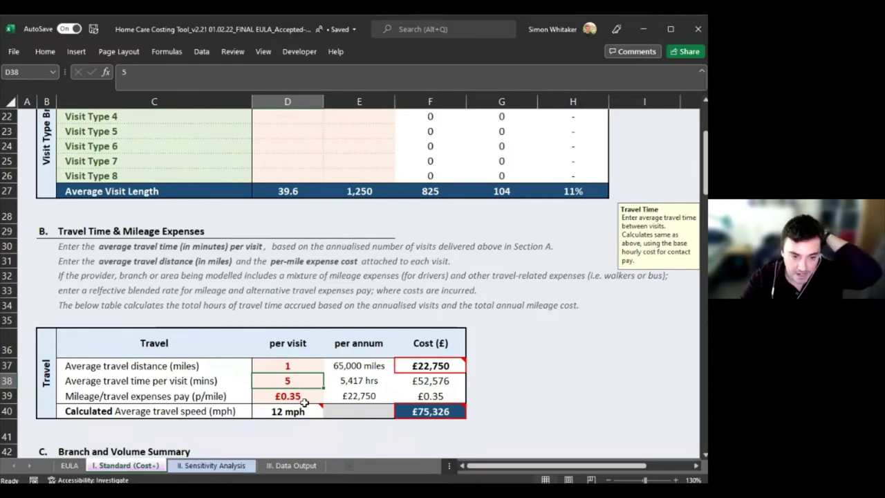
mouse_move(424, 413)
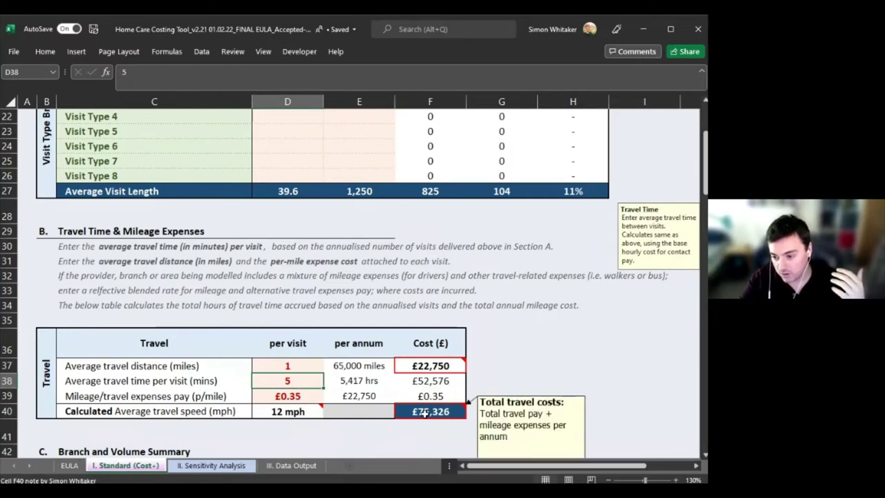
scroll(475, 350, up, 2)
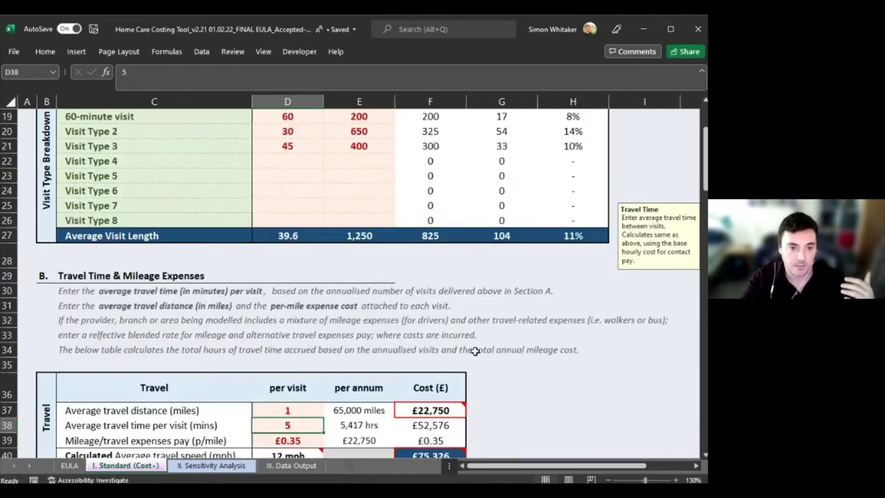
scroll(443, 353, down, 1)
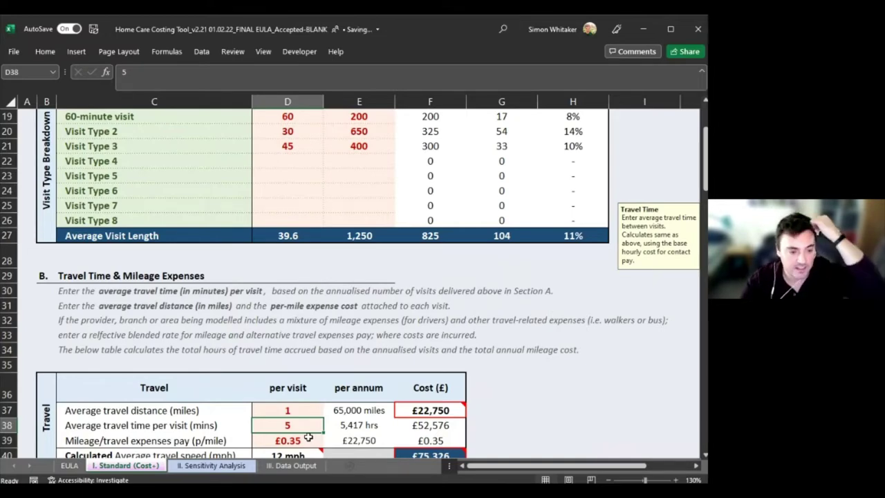
scroll(309, 437, down, 1)
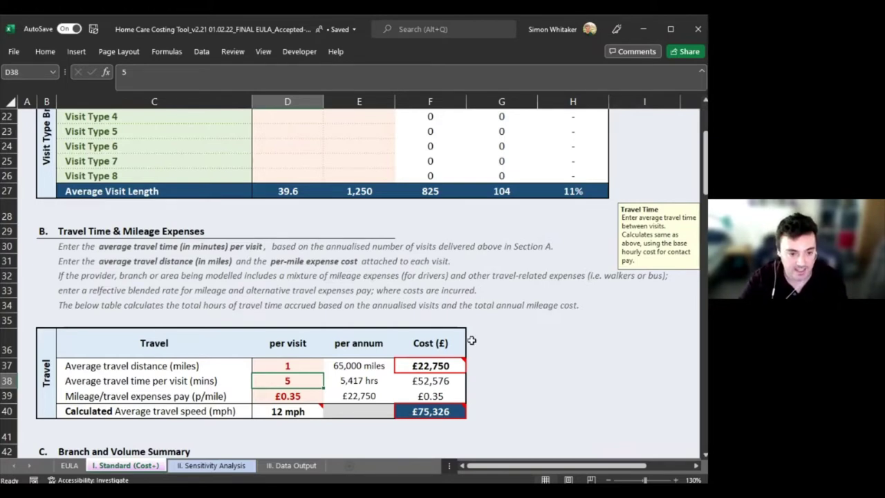
click(457, 389)
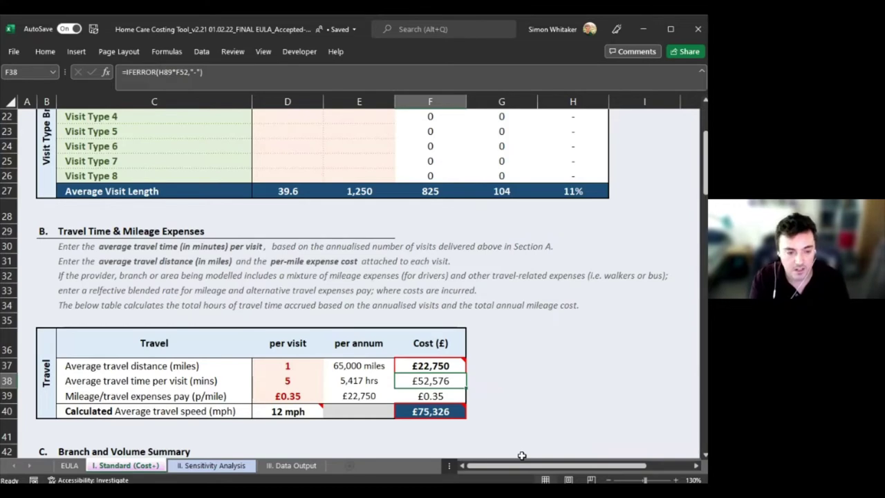
Step: Try average travel times per visit of 4.3, 3.9 and 3.8 minutes in section B
click(297, 382)
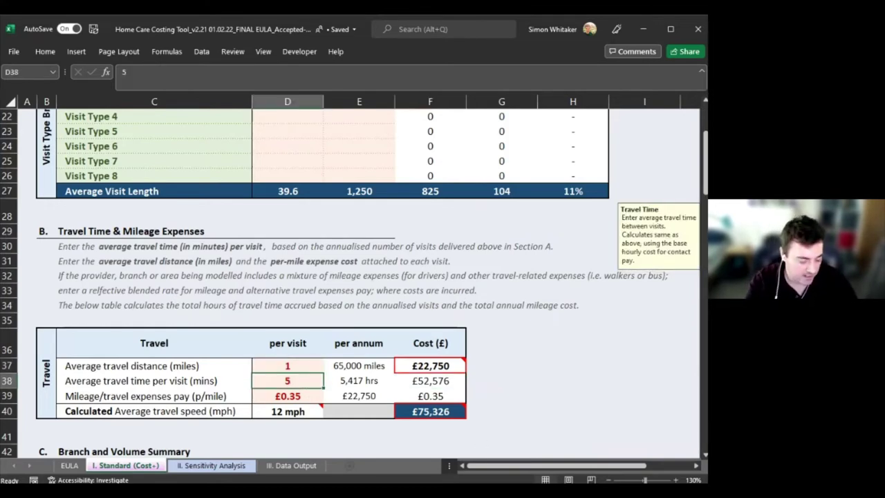
text(4.)
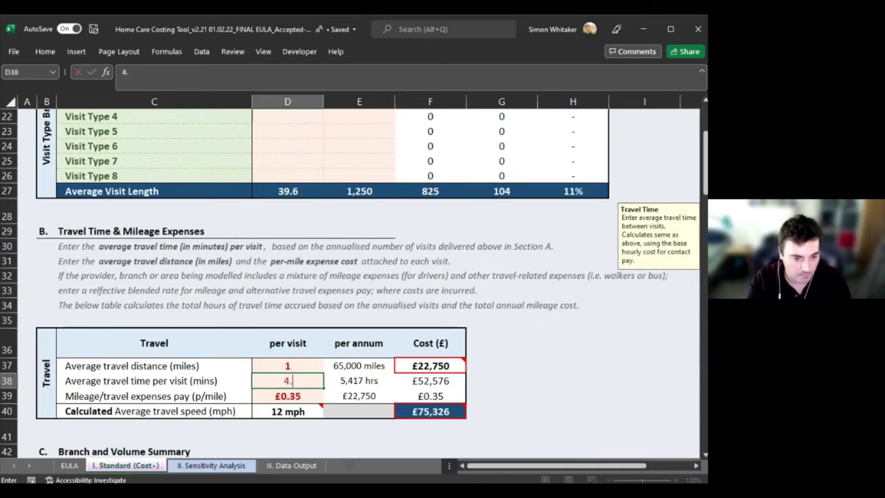
text(3)
key(ctrl+Return)
text(3.9)
key(ctrl+Return)
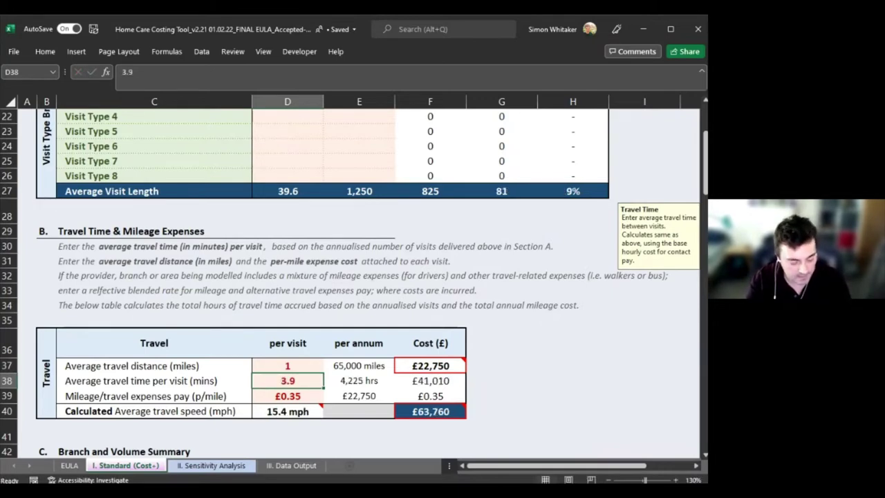
text(3.8)
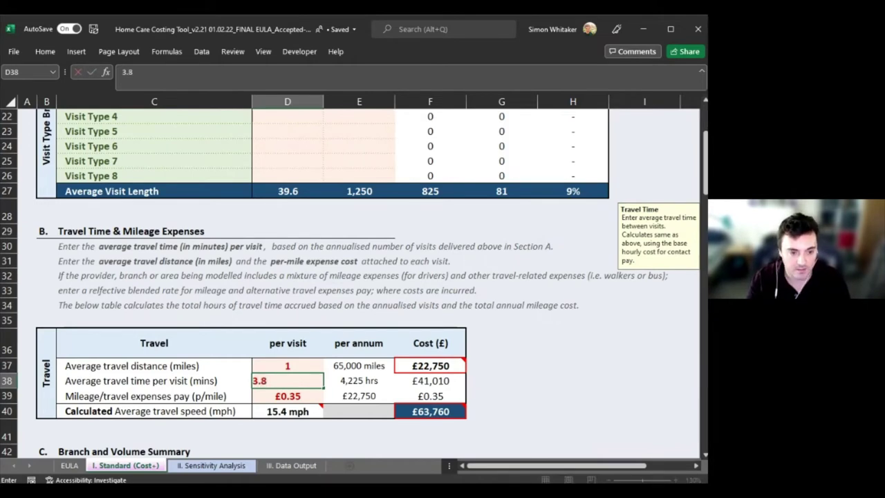
key(ctrl+Return)
key(Right)
key(Left)
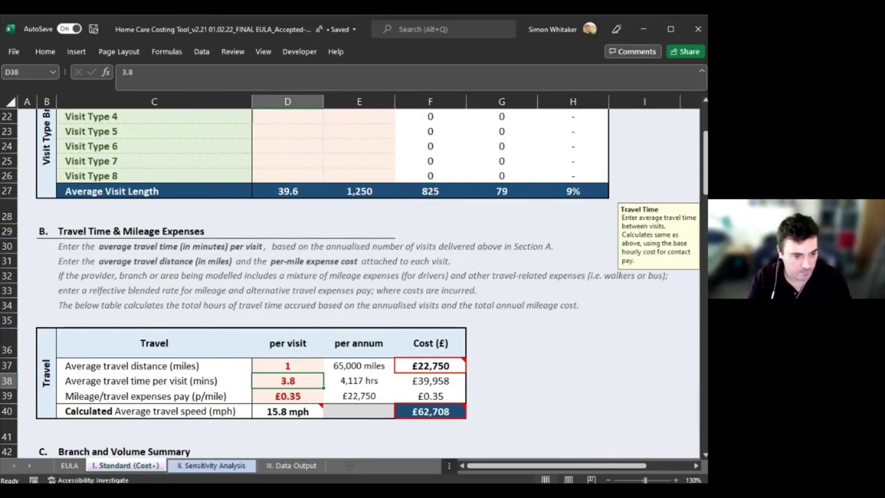
Step: Check the travel time cost formula in section B against the average travel time per visit
click(430, 381)
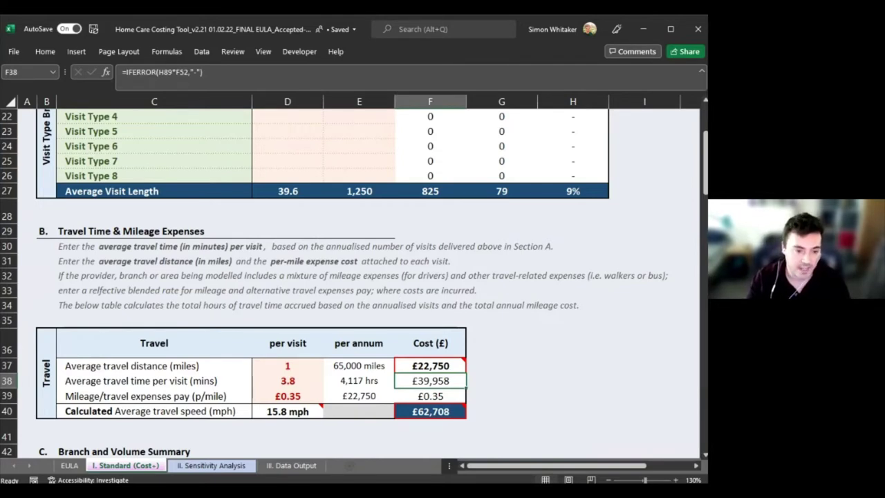
key(Left)
key(Left)
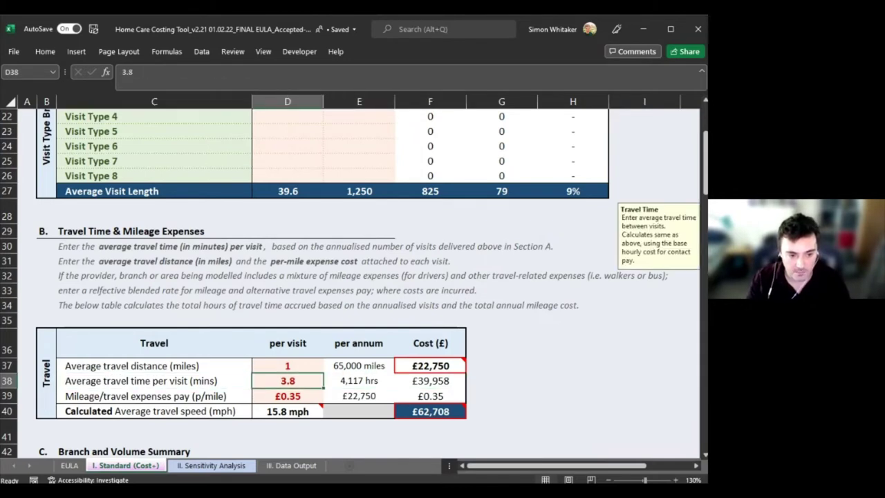
key(Right)
key(Right)
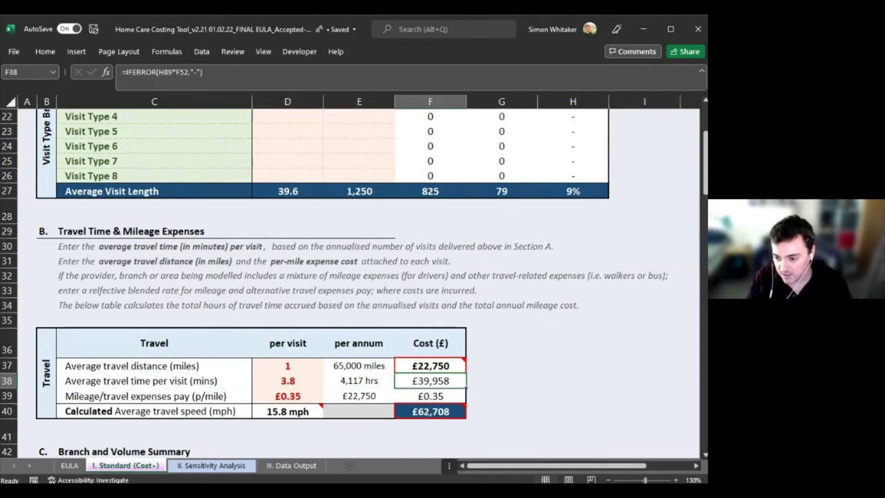
key(Left)
key(Left)
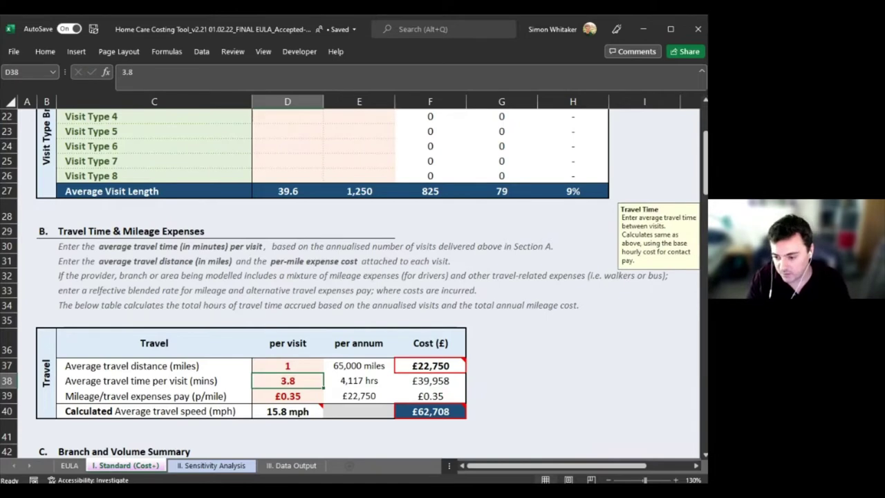
click(430, 380)
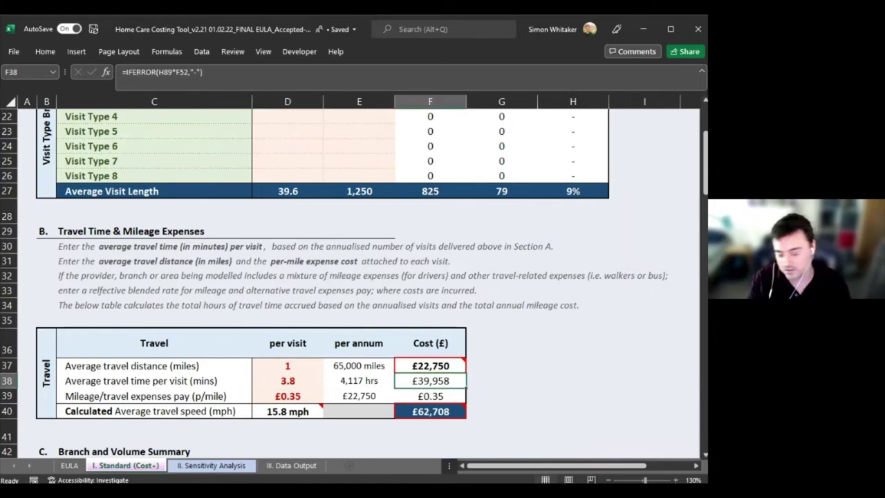
key(Left)
key(Left)
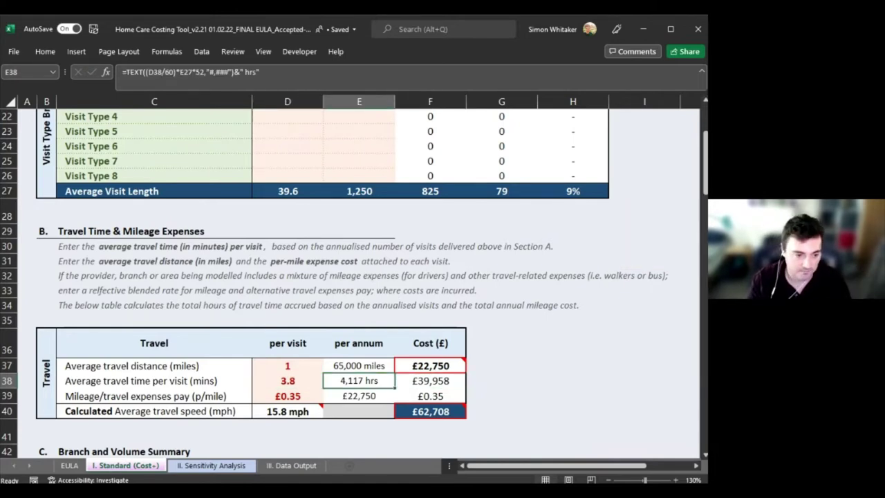
Step: Try an average travel time per visit of 4.3 minutes and restore it to 5 minutes
text(4.3)
key(ctrl+Return)
text(5)
key(ctrl+Return)
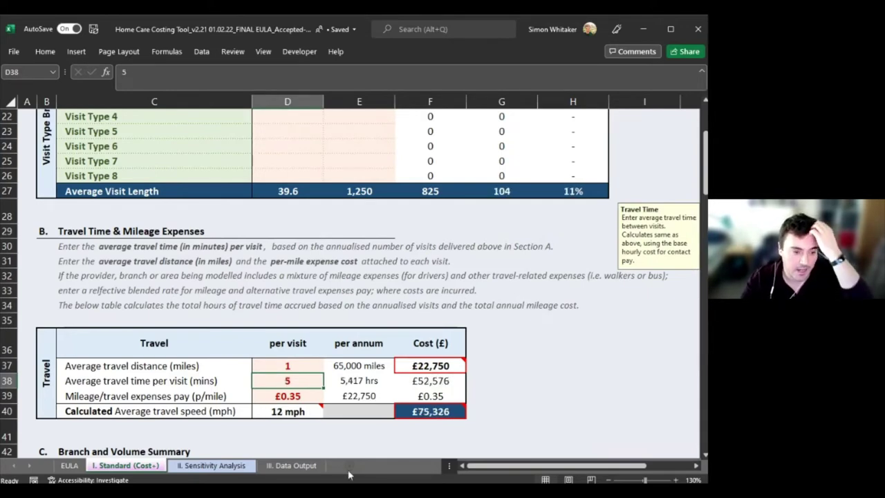
Step: Review section B's per-visit entries for travel distance, travel time and mileage pay
click(313, 362)
click(305, 385)
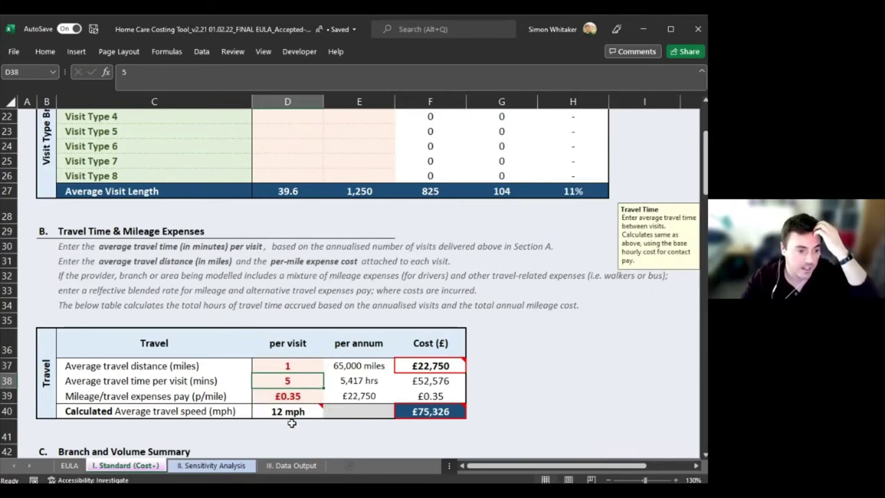
key(Down)
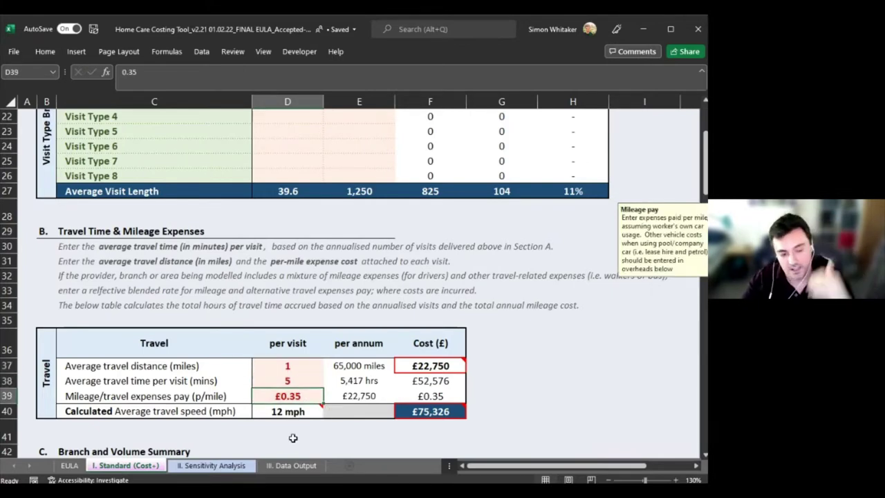
Step: Examine section B's calculated average travel speed and its note against the travel distance and travel time per visit
click(318, 409)
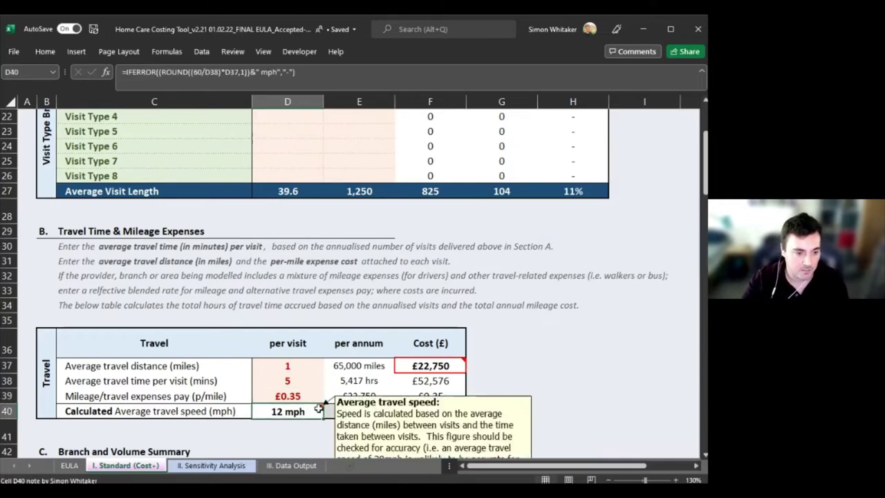
scroll(318, 409, down, 1)
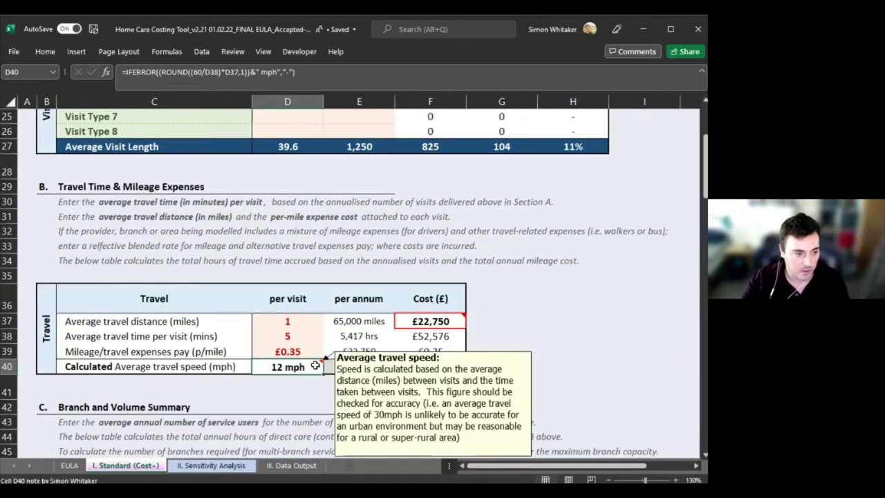
click(317, 337)
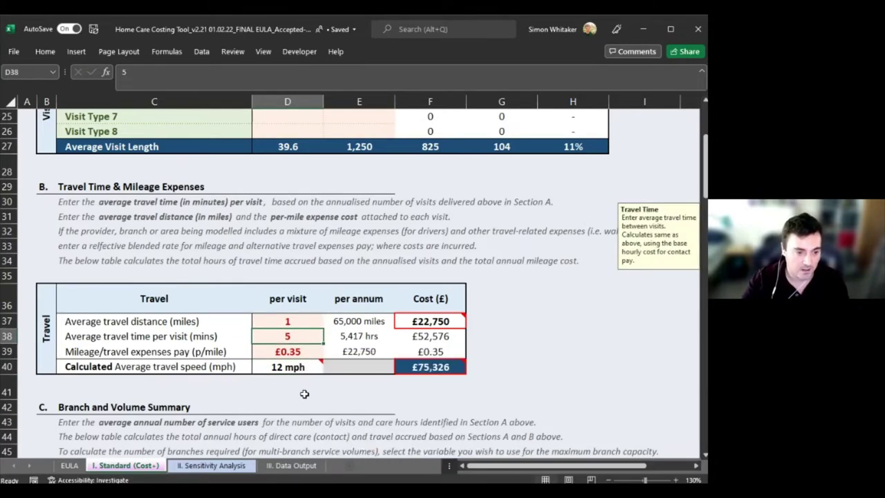
click(309, 368)
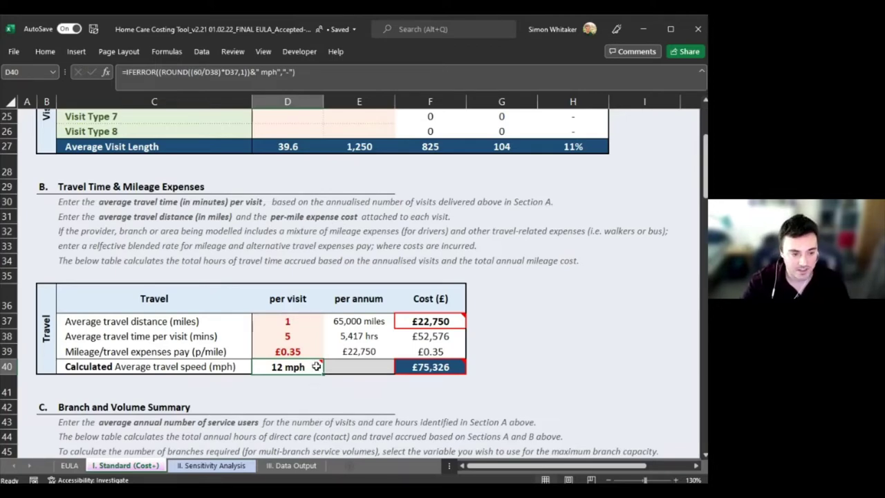
scroll(317, 365, down, 1)
click(281, 275)
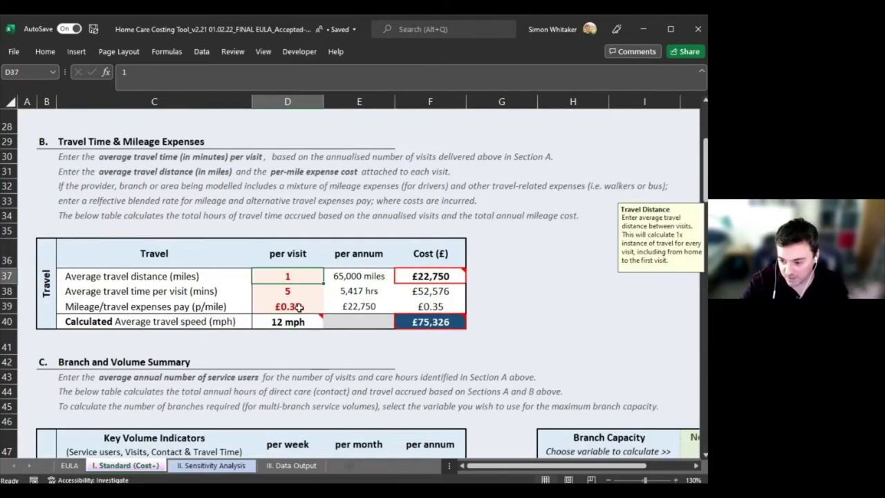
click(302, 289)
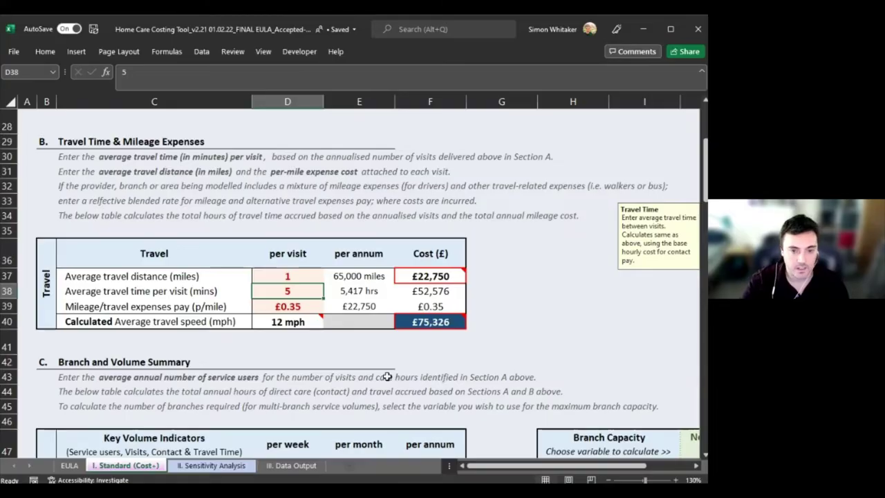
Step: Review the Branch and Volume Summary instructions in section C and the average number of service users entry
scroll(388, 377, down, 3)
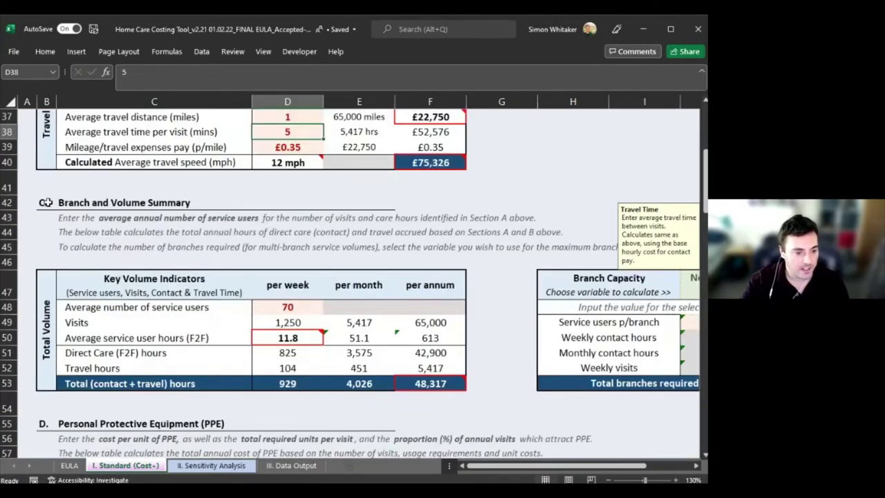
mouse_move(613, 469)
mouse_down()
mouse_move(626, 469)
mouse_move(608, 467)
mouse_up()
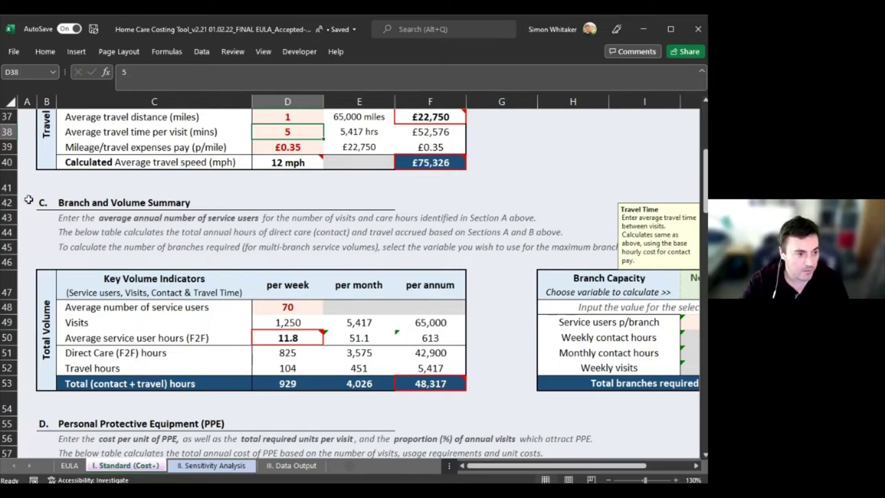
click(315, 305)
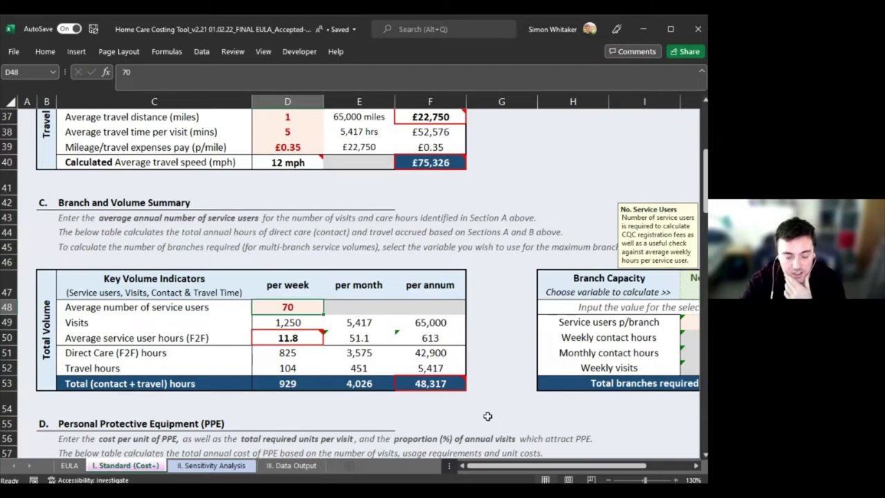
scroll(494, 412, up, 1)
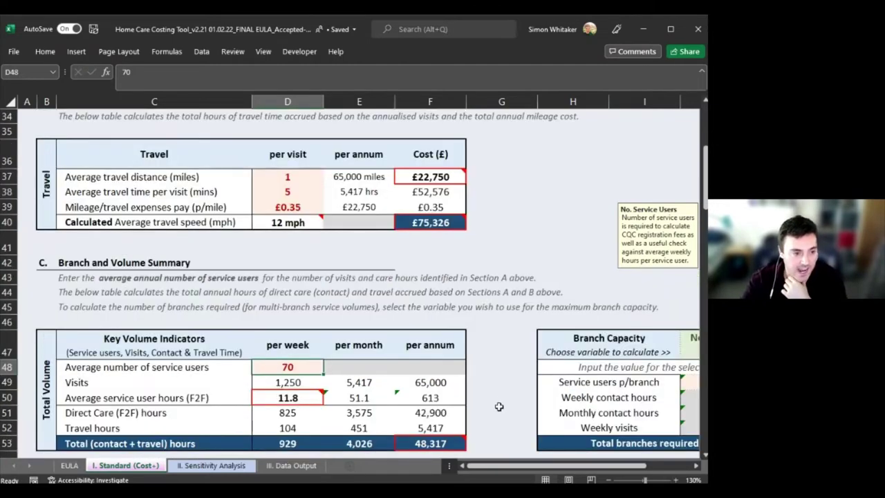
scroll(499, 407, down, 1)
Step: Compare section A's visit entries and section B's per-visit travel entries with the Key Volume Indicators in section C
scroll(450, 335, up, 8)
drag(294, 220, 379, 316)
scroll(378, 316, down, 4)
drag(288, 321, 290, 359)
scroll(325, 352, down, 9)
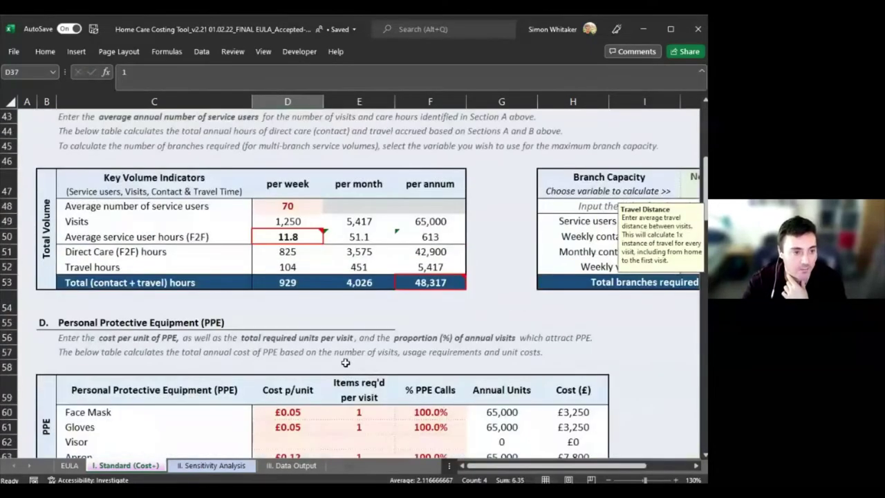
scroll(356, 344, up, 5)
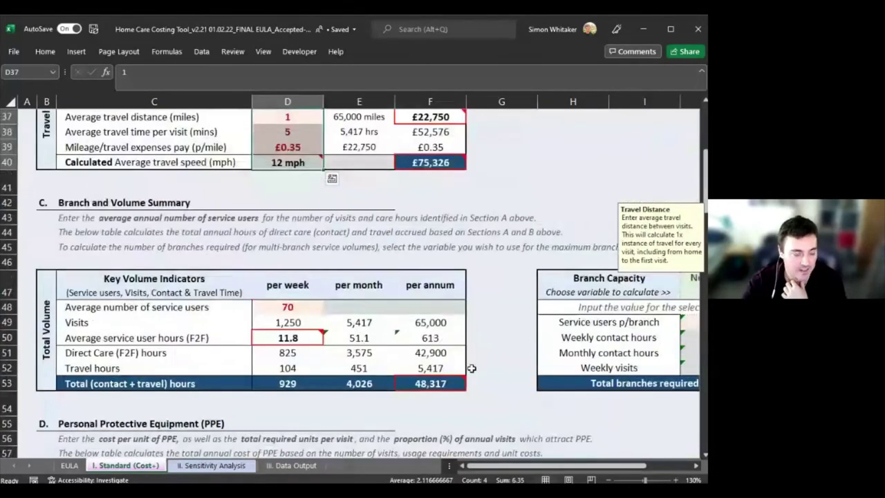
Step: Check the annual formulas for visits, direct care hours and travel hours in the Key Volume Indicators table
click(451, 325)
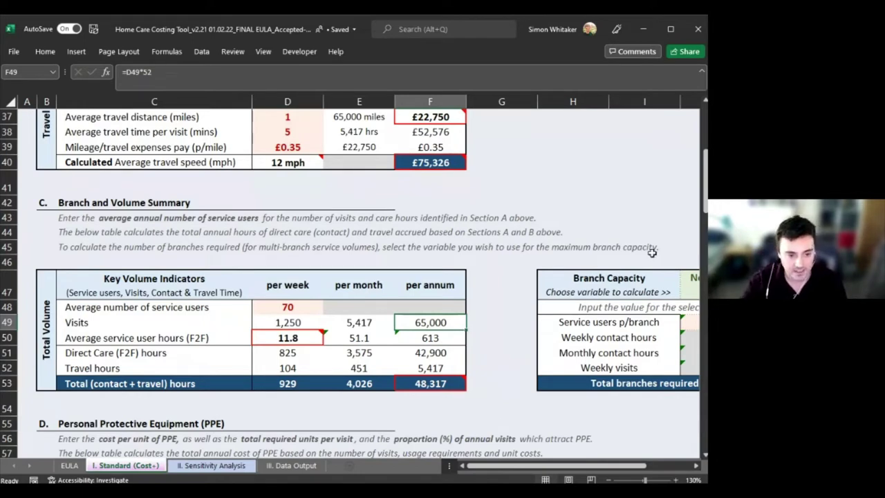
click(449, 354)
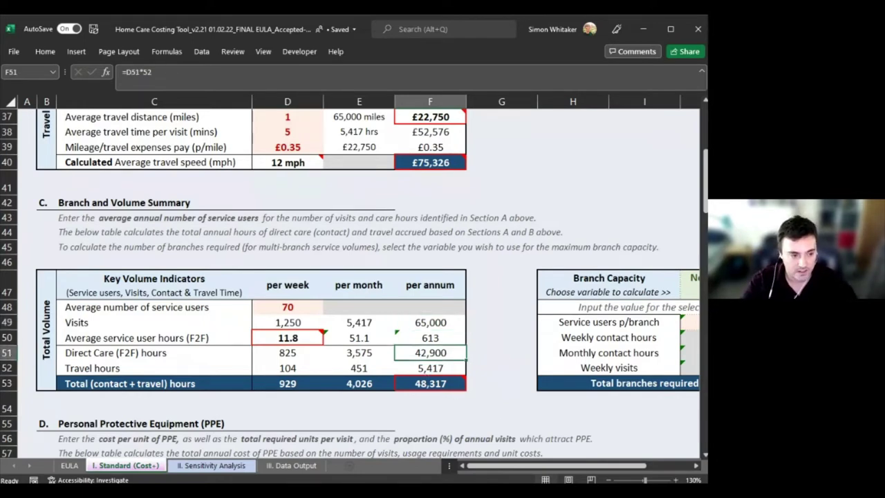
click(452, 370)
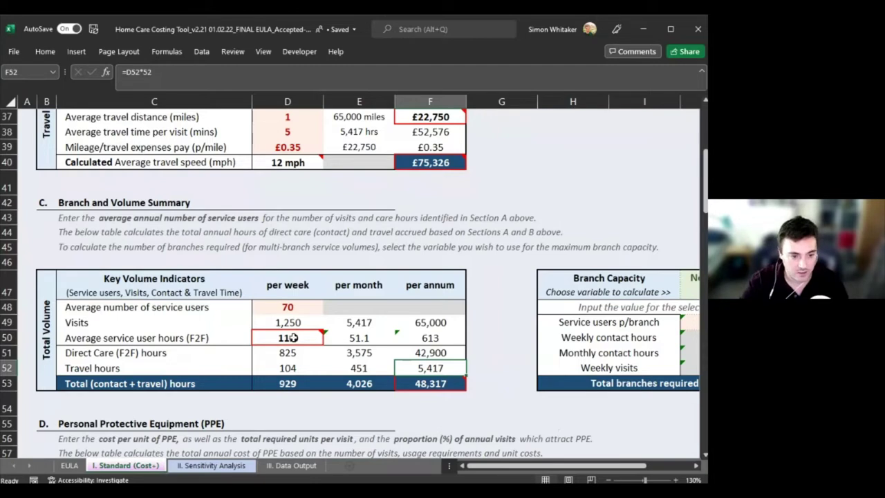
mouse_move(454, 389)
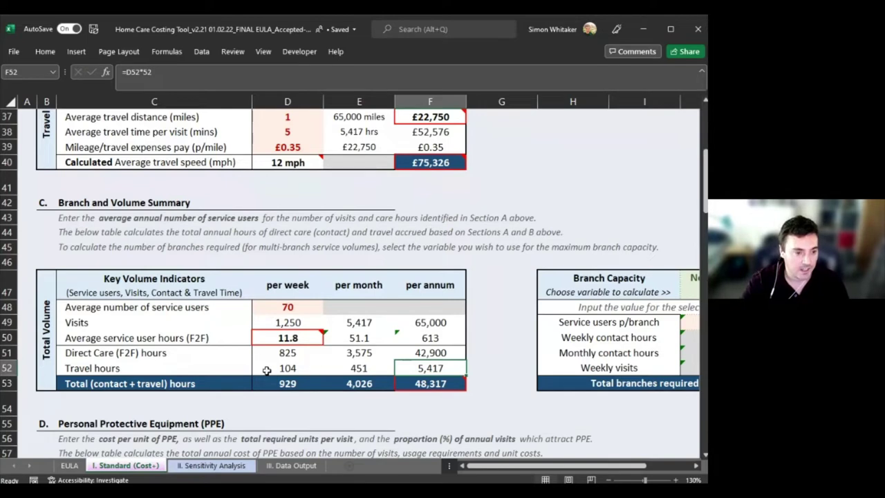
Step: Check the average weekly service user hours against the number of service users, and inspect the monthly total hours formula
click(275, 336)
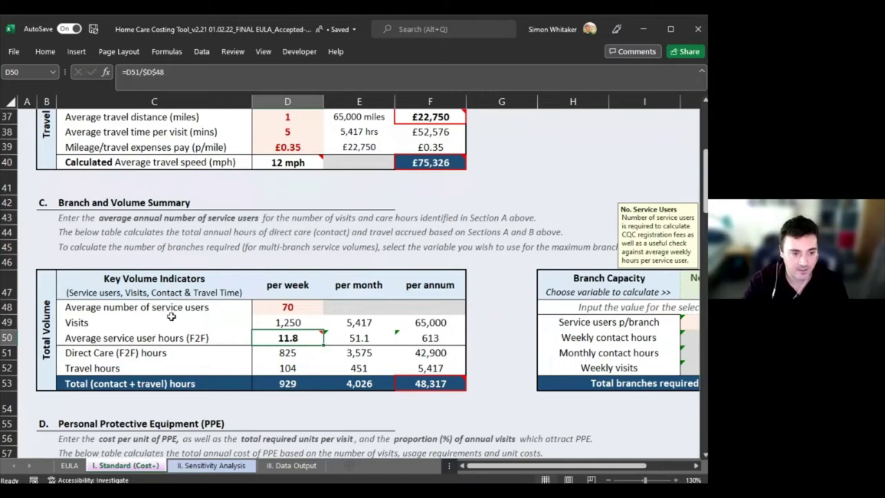
click(268, 307)
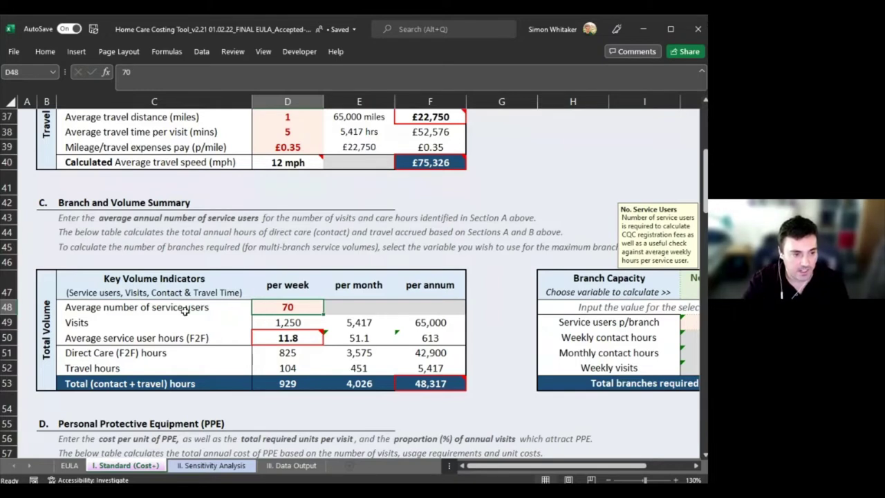
drag(279, 311, 283, 339)
click(287, 308)
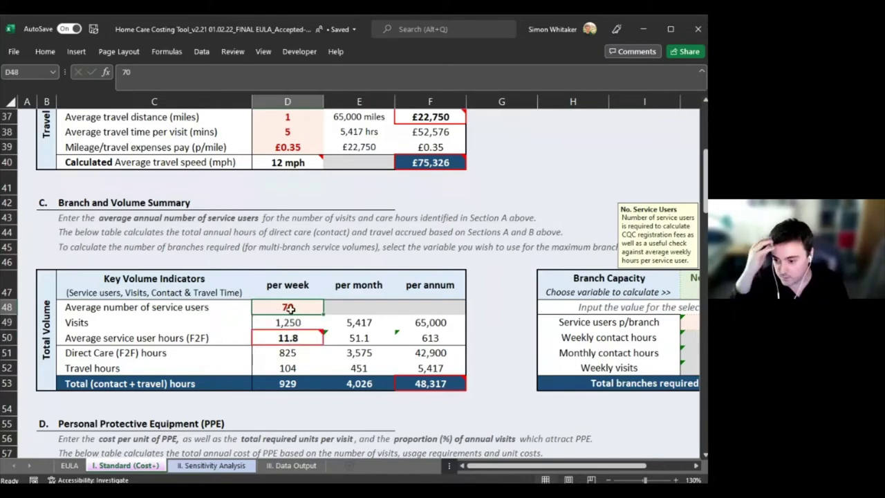
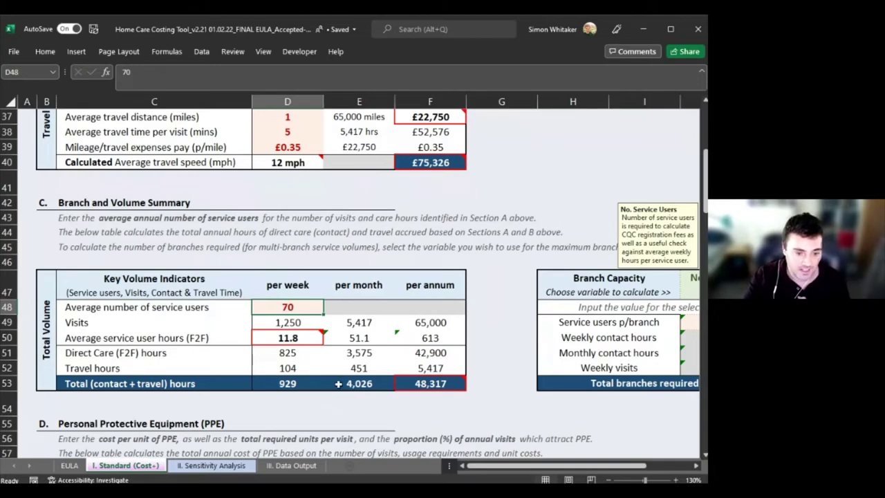
click(339, 384)
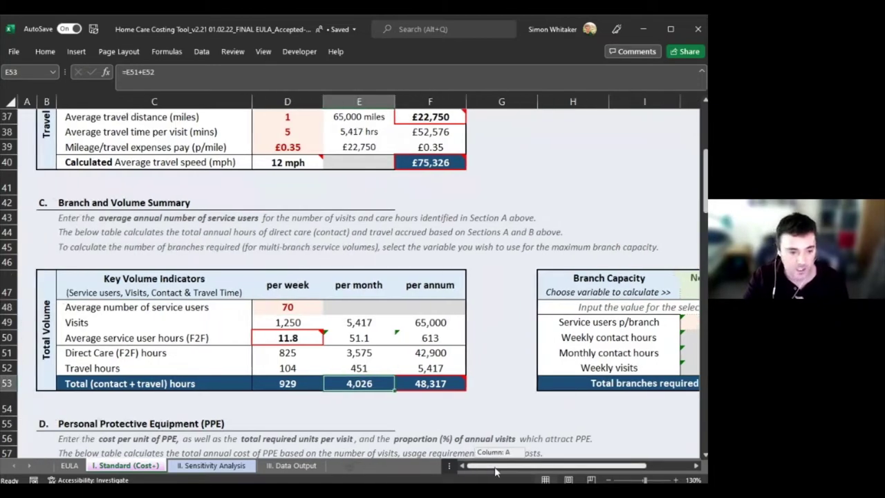
Step: Look over the section D Personal Protective Equipment instructions and table alongside the section C volume summary
scroll(328, 377, down, 3)
scroll(408, 376, up, 1)
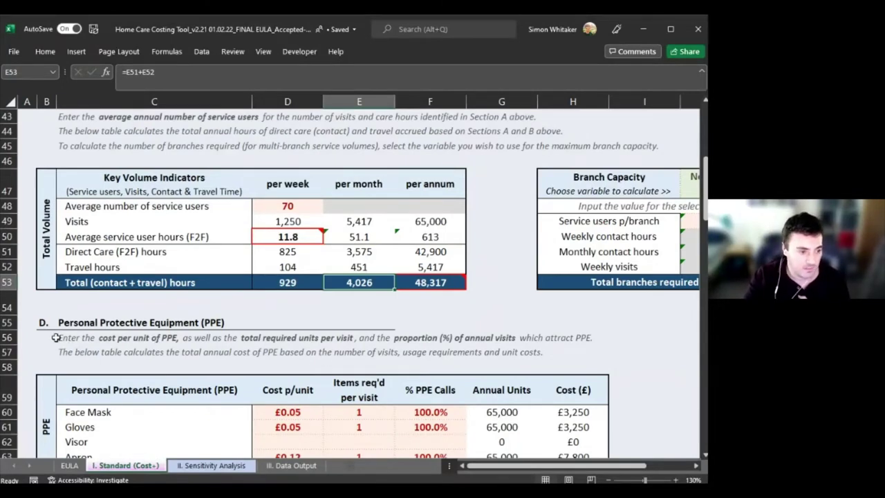
drag(21, 323, 21, 352)
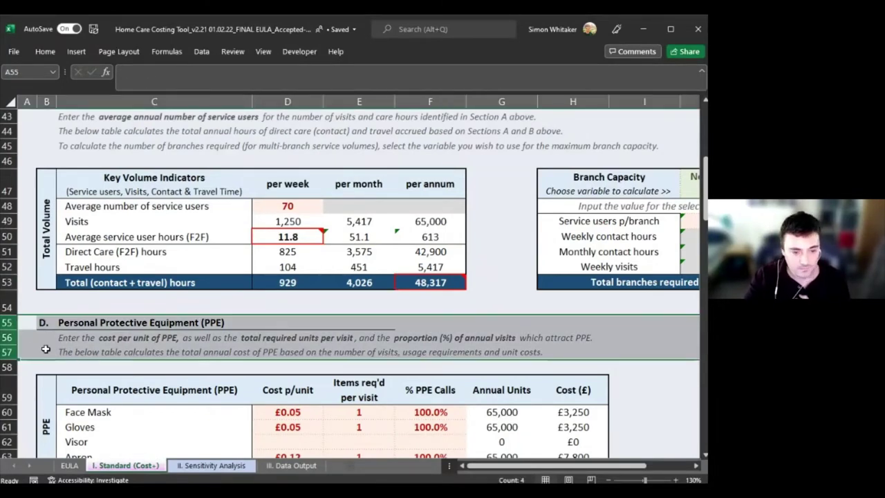
click(47, 352)
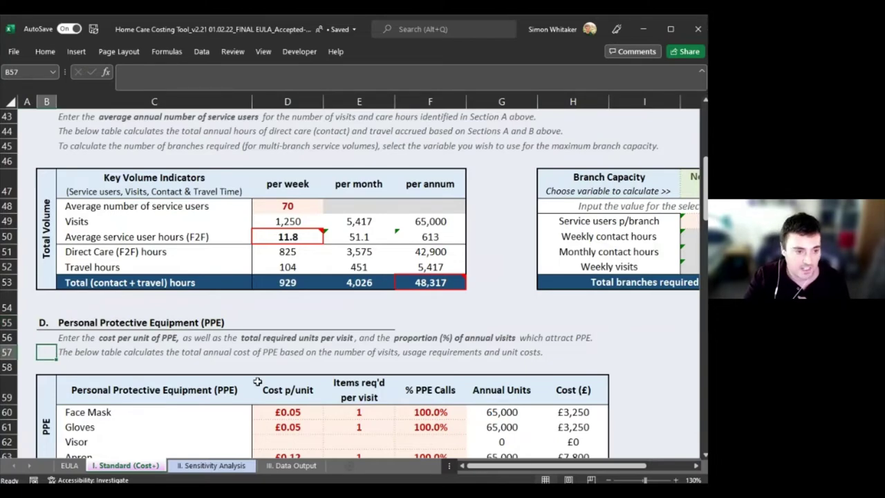
scroll(252, 338, up, 1)
scroll(275, 336, down, 1)
scroll(286, 337, up, 1)
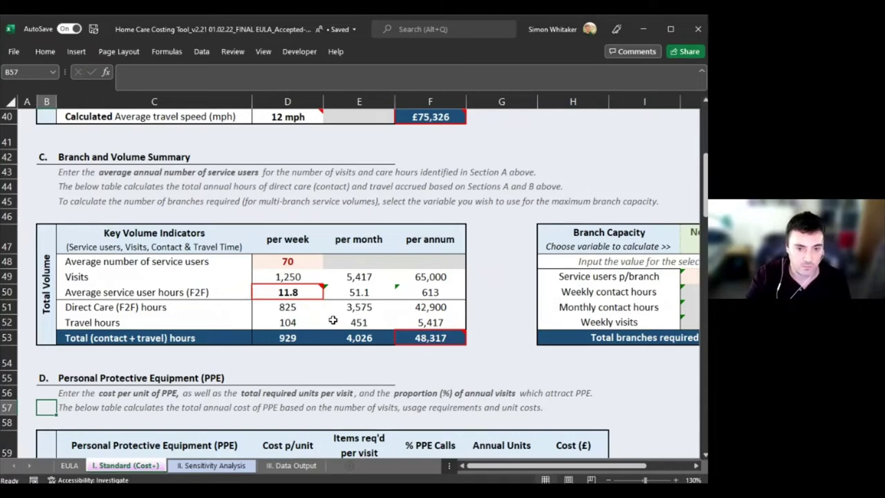
scroll(332, 320, down, 2)
Step: Examine the Branch Capacity table in section C and its total branches required formula
scroll(339, 333, up, 1)
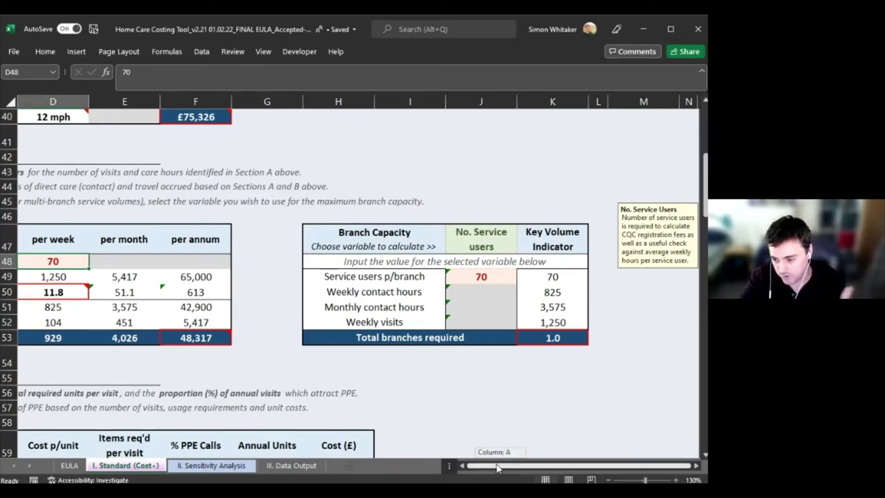
scroll(492, 451, left, 3)
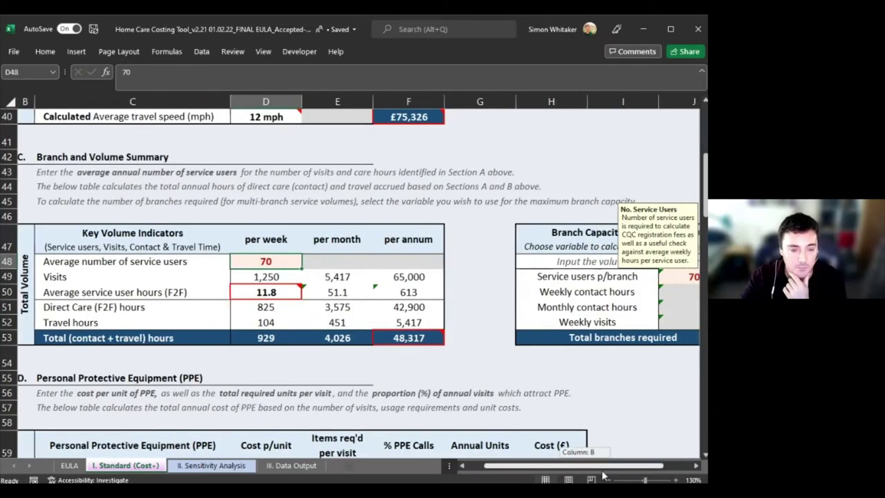
scroll(586, 467, right, 4)
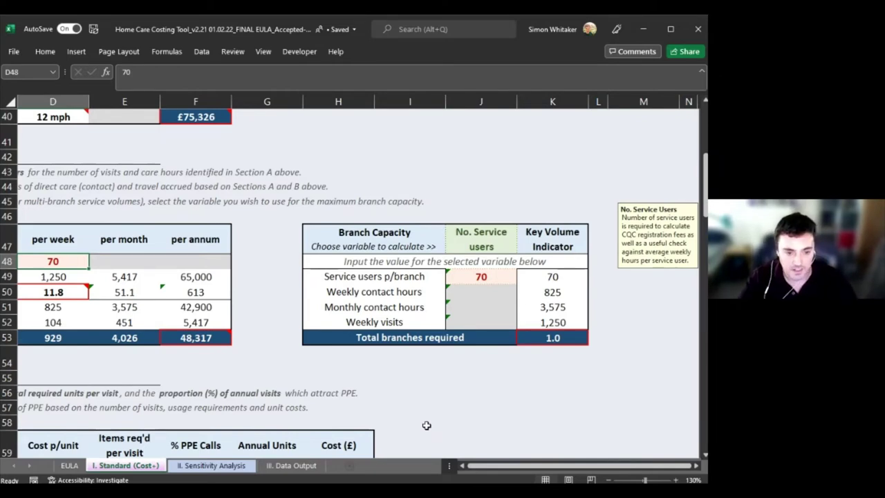
click(533, 337)
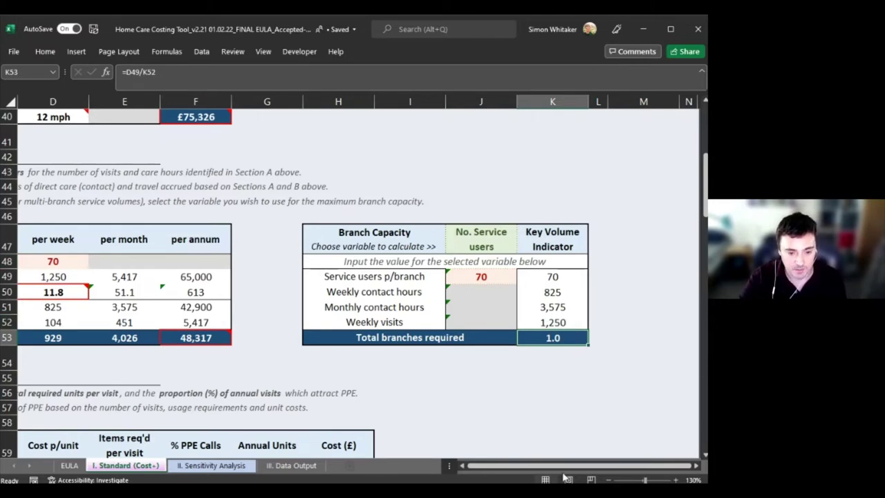
Step: Review section A's weekly visit numbers and its total weekly contact hours formula
scroll(567, 465, left, 2)
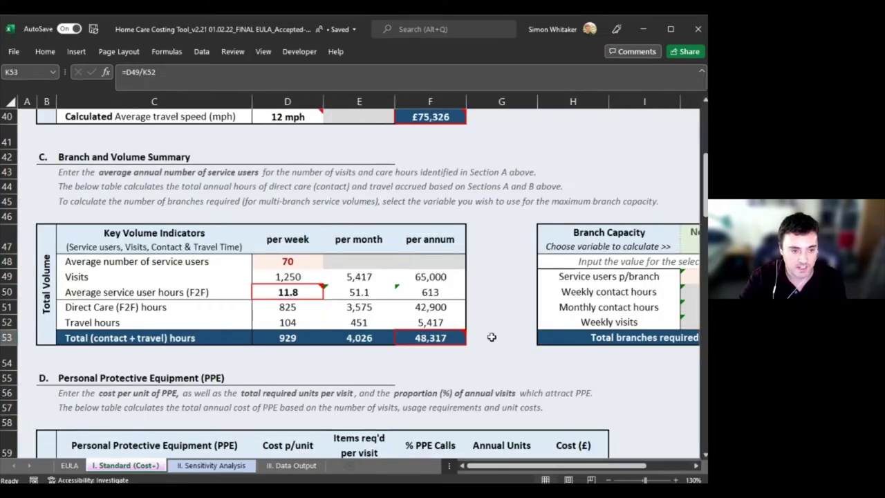
scroll(515, 311, up, 1)
scroll(515, 312, up, 10)
drag(351, 285, 311, 387)
click(359, 328)
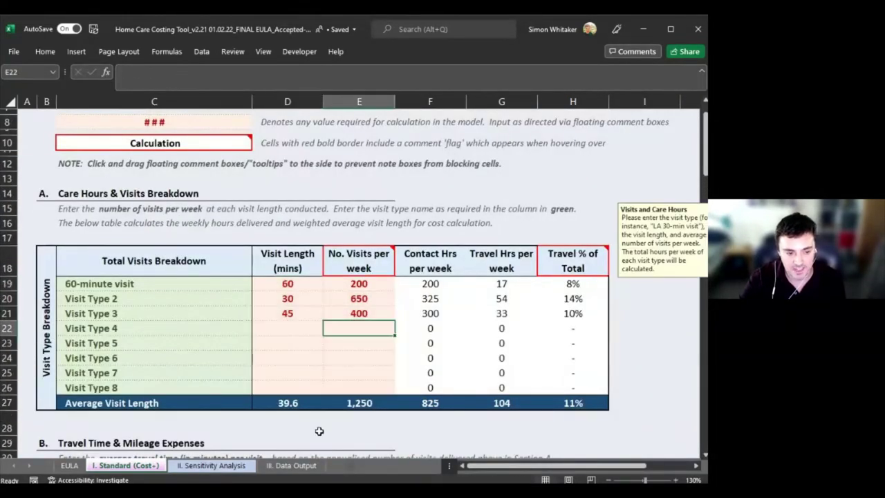
click(406, 404)
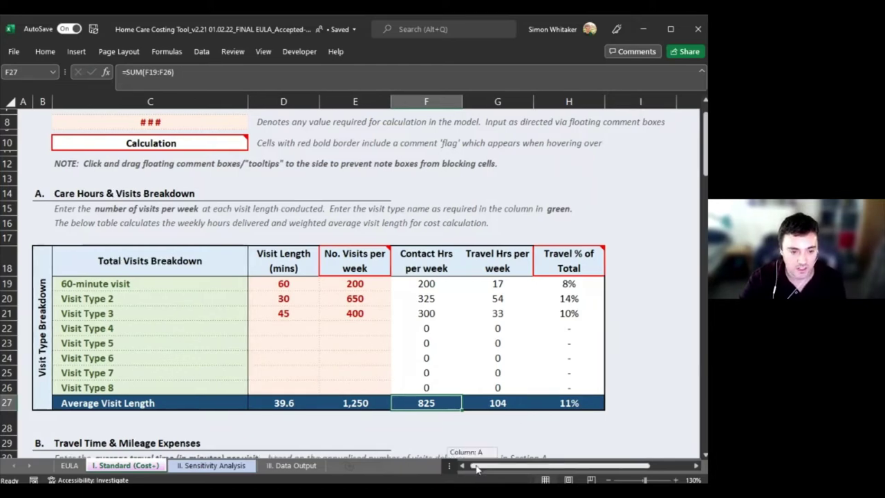
Step: Inspect the input cells for service users per branch and weekly contact hours in the Branch Capacity table
scroll(498, 456, right, 3)
scroll(490, 366, down, 10)
click(481, 276)
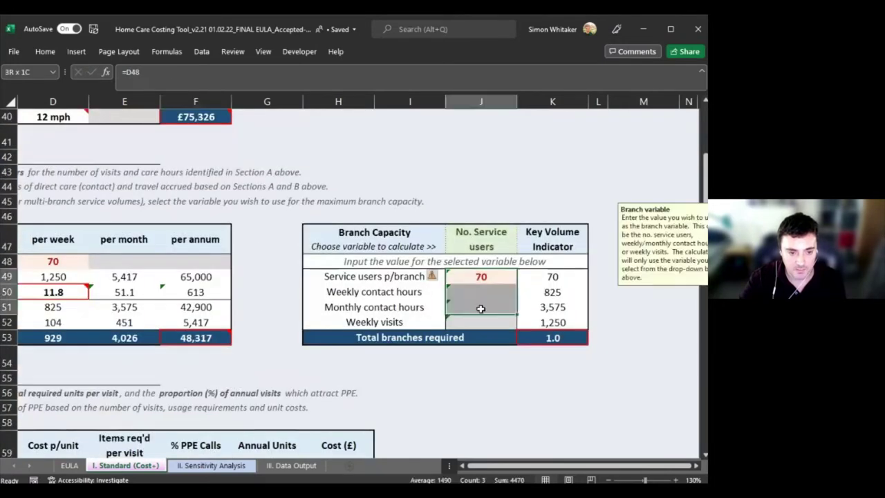
click(481, 292)
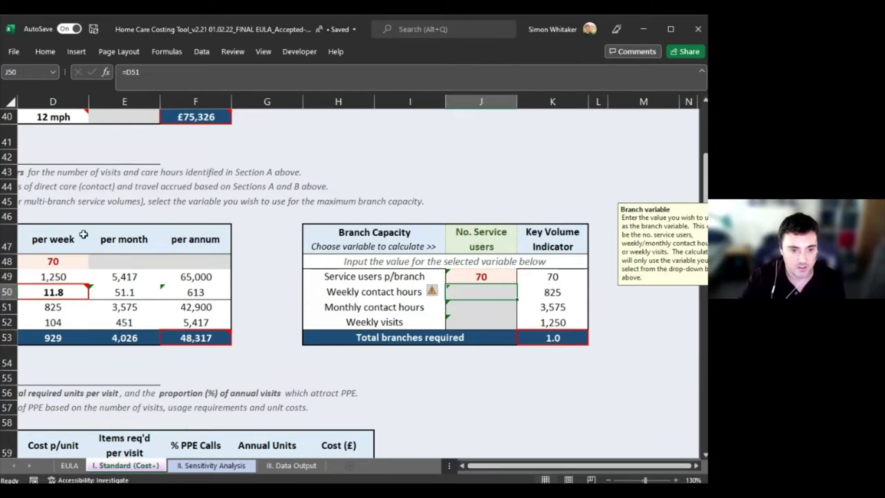
Step: Switch the Branch Capacity variable to Hours (monthly) and set the monthly contact hours input to =E51/5
click(498, 235)
click(523, 248)
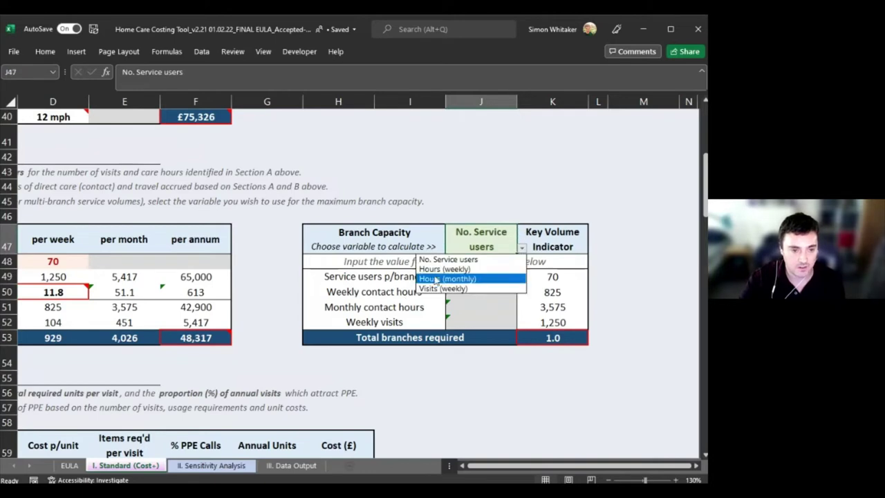
click(436, 279)
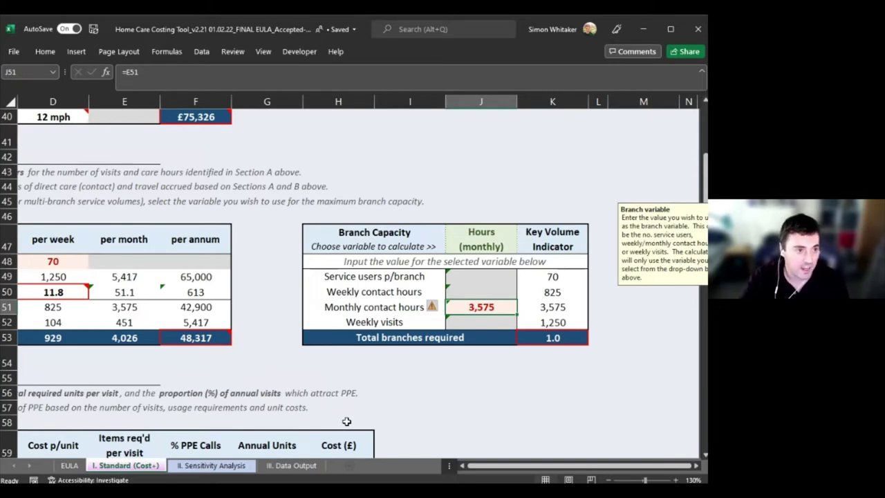
key(F2)
text(/5)
key(Return)
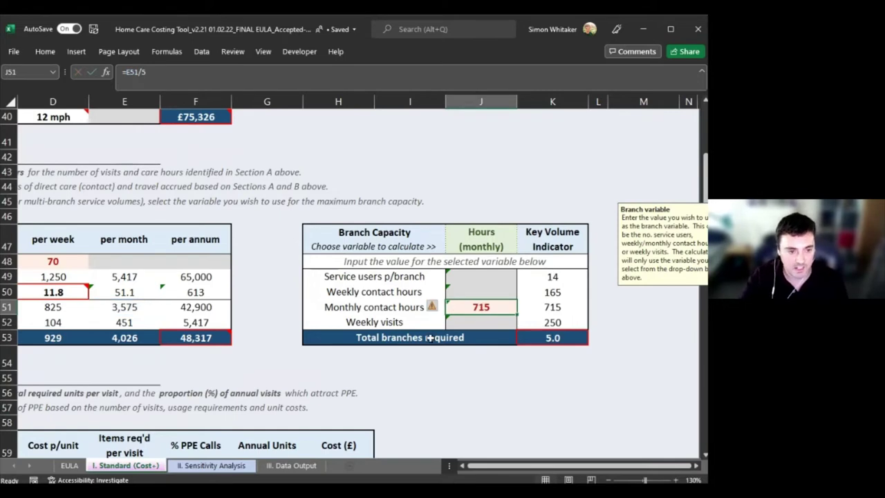
Step: Compare the monthly contact hours input with the total branches required formula in the Branch Capacity table
click(386, 241)
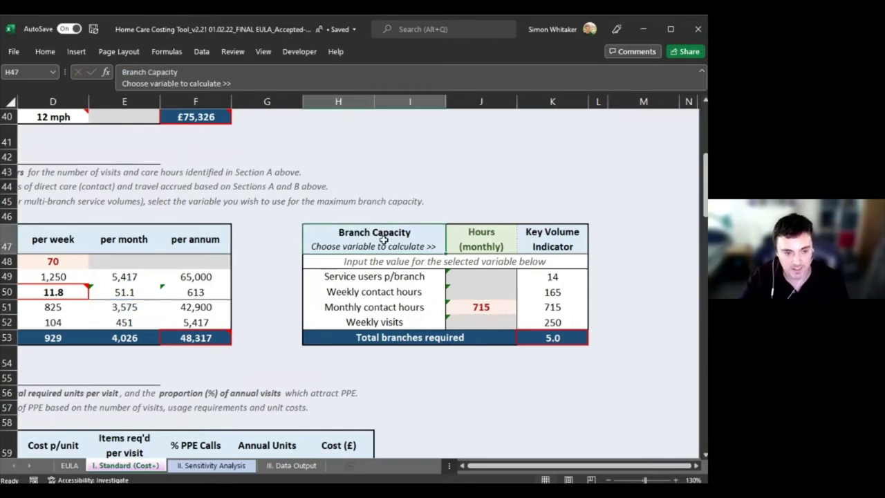
click(471, 309)
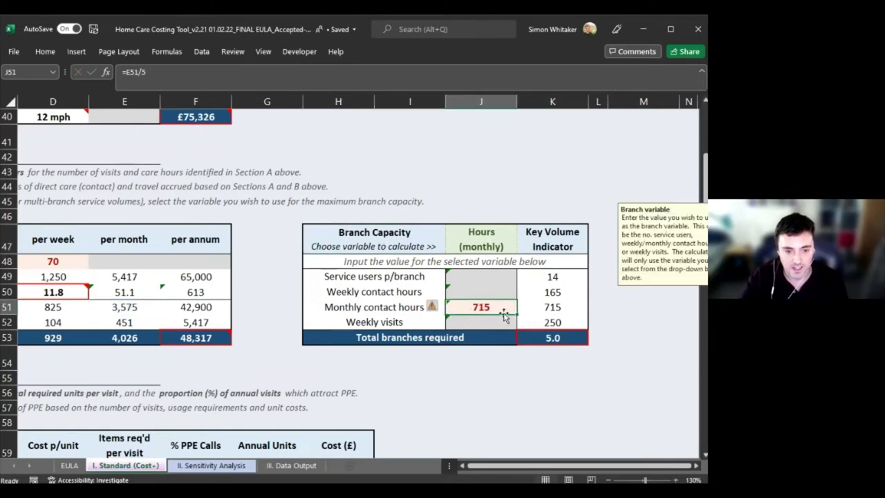
click(530, 342)
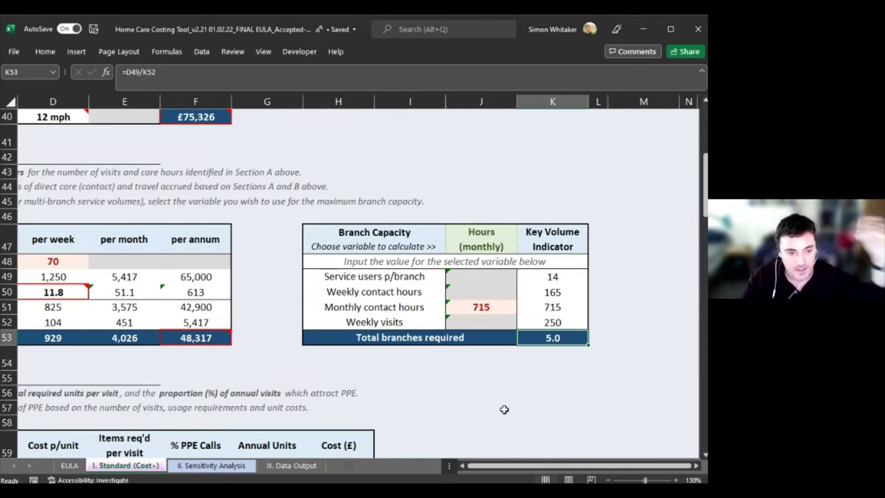
click(490, 305)
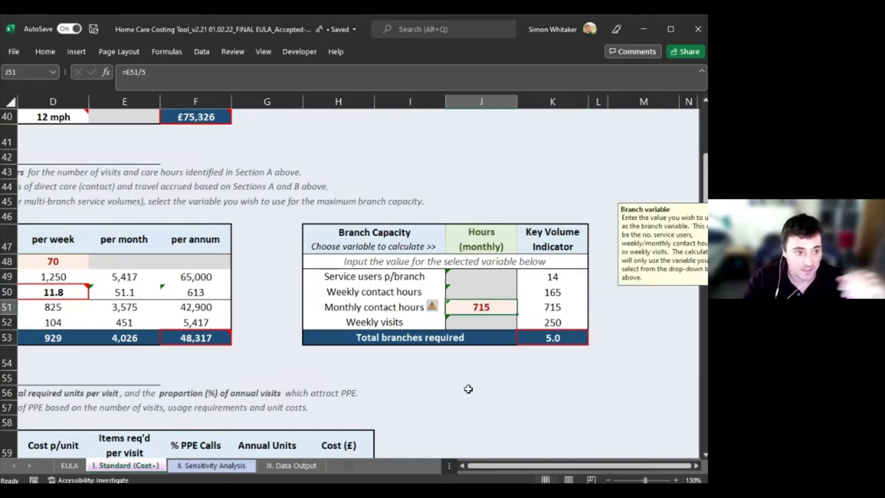
click(533, 343)
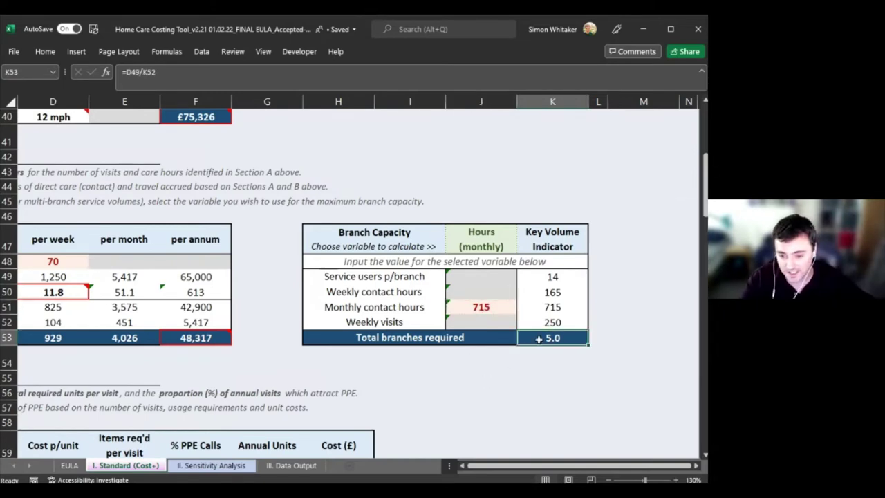
click(485, 312)
click(537, 349)
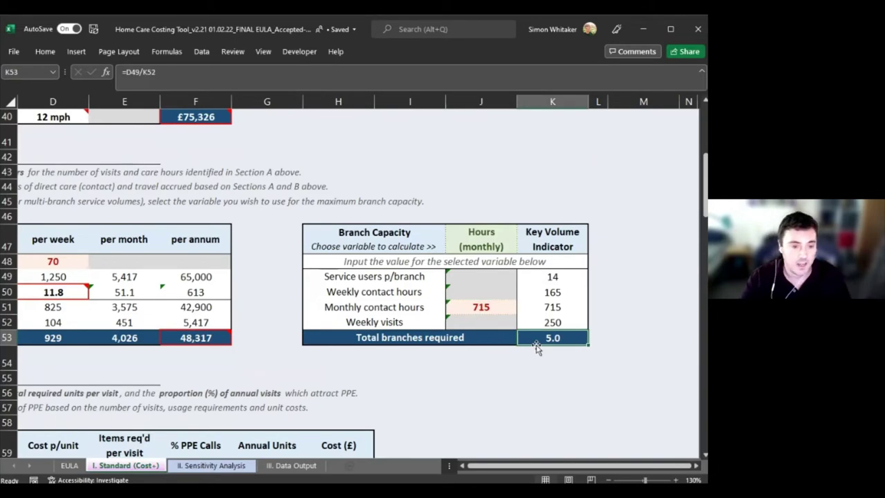
Step: Review the section H Back Office Pay Costs table, from the staff grades across to the gross costs
scroll(533, 349, down, 6)
scroll(532, 349, down, 15)
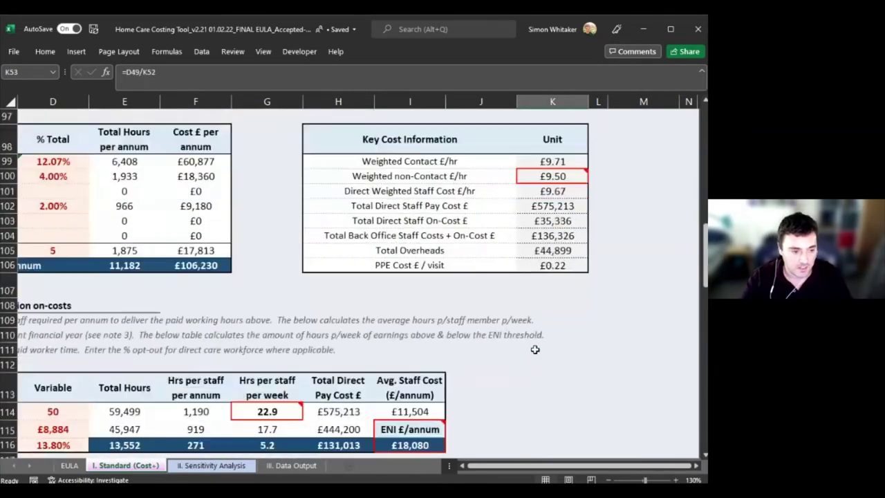
scroll(534, 349, down, 5)
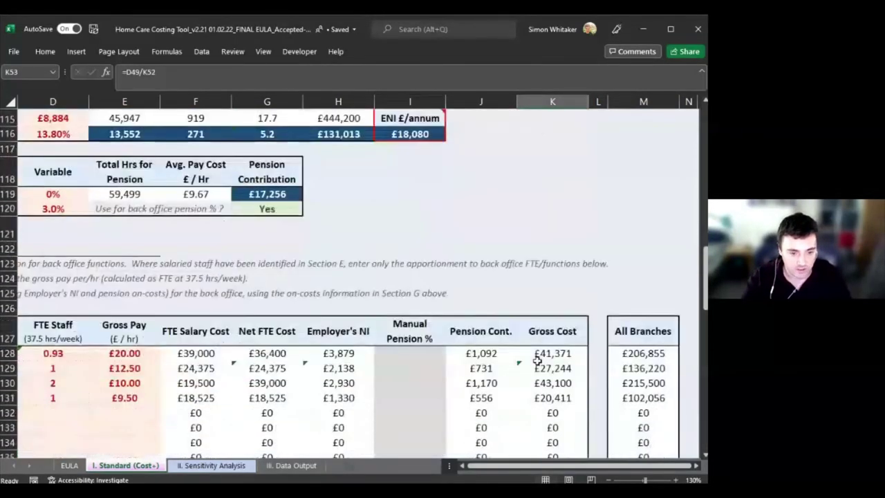
drag(543, 466, 526, 465)
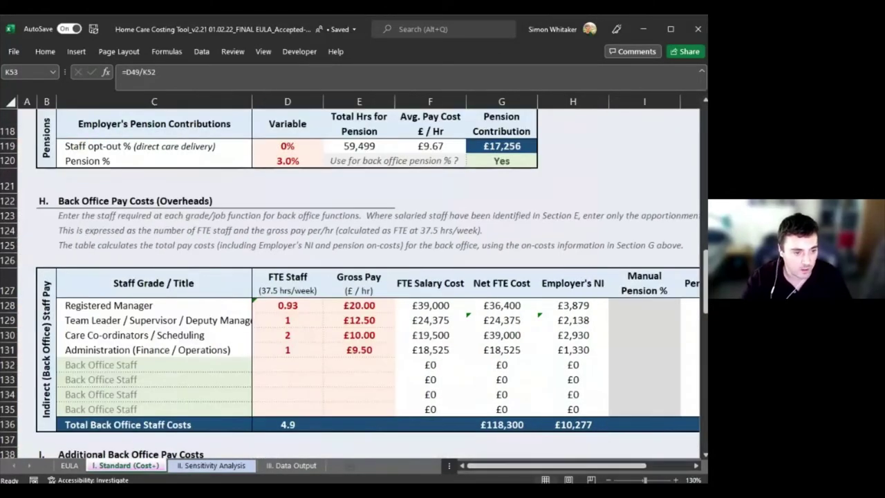
drag(40, 277, 545, 365)
scroll(543, 361, down, 4)
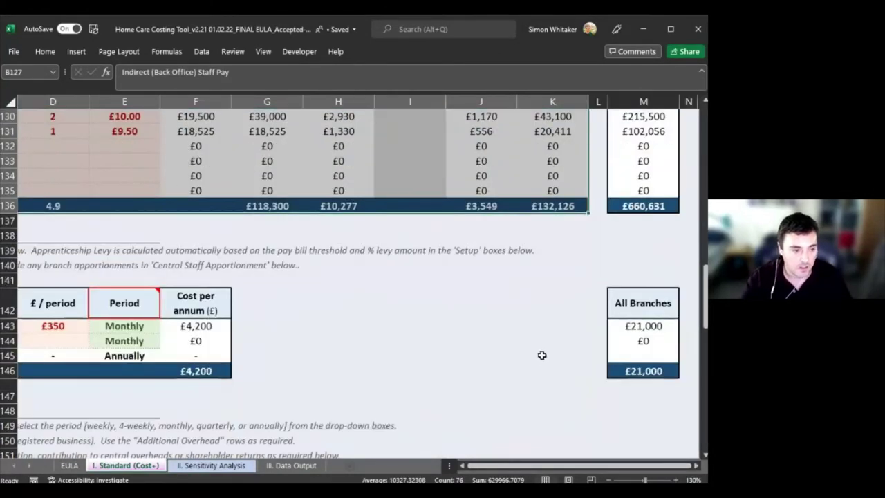
Step: Look over the Overheads / Fixed / Back Office Costs table, including the IT, telephony and insurance rows
scroll(532, 353, down, 5)
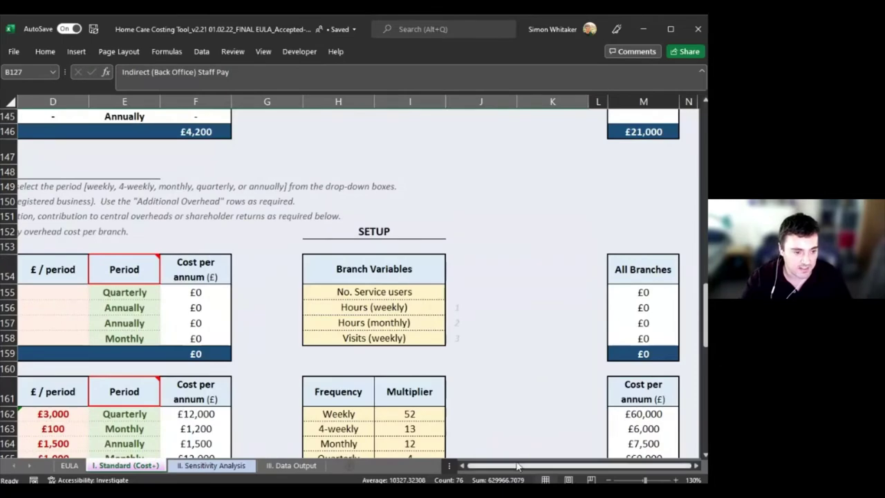
scroll(515, 457, left, 3)
scroll(515, 458, down, 3)
drag(252, 312, 252, 389)
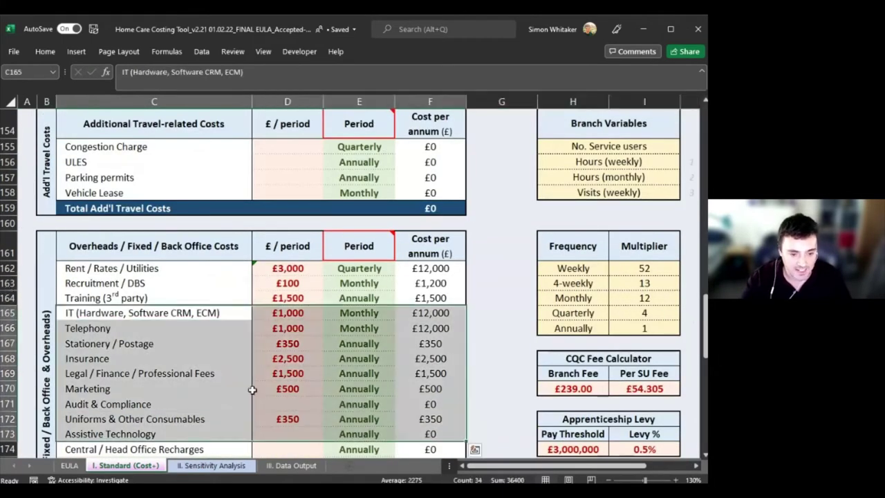
click(199, 357)
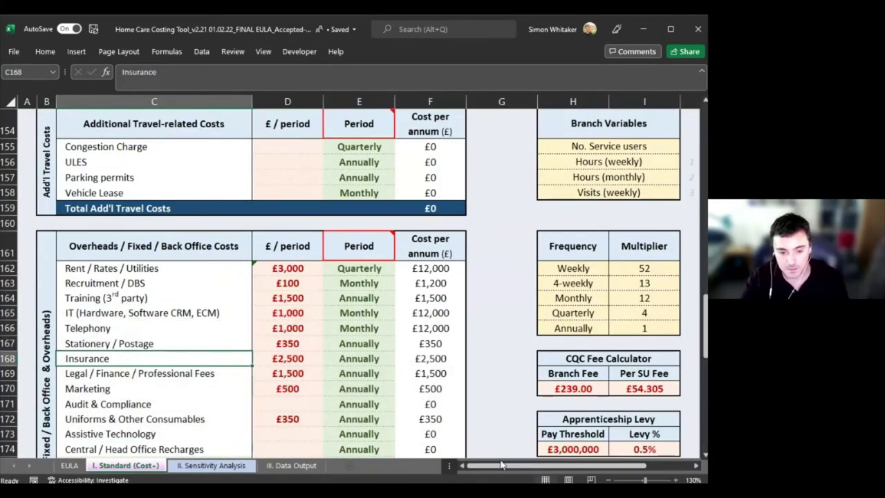
Step: Examine the all-branches cost columns for overheads and back office pay, including how they multiply by the branch count
scroll(503, 465, right, 3)
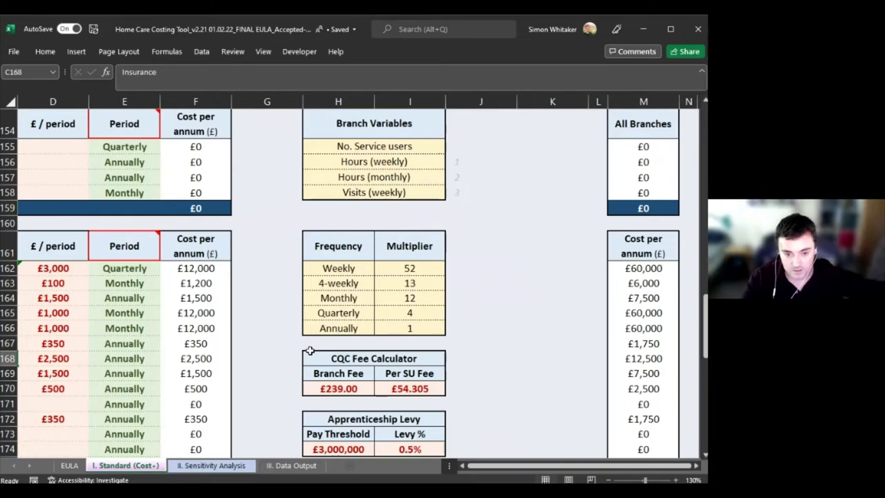
scroll(602, 309, up, 1)
drag(652, 310, 643, 449)
scroll(645, 377, up, 4)
scroll(644, 374, up, 6)
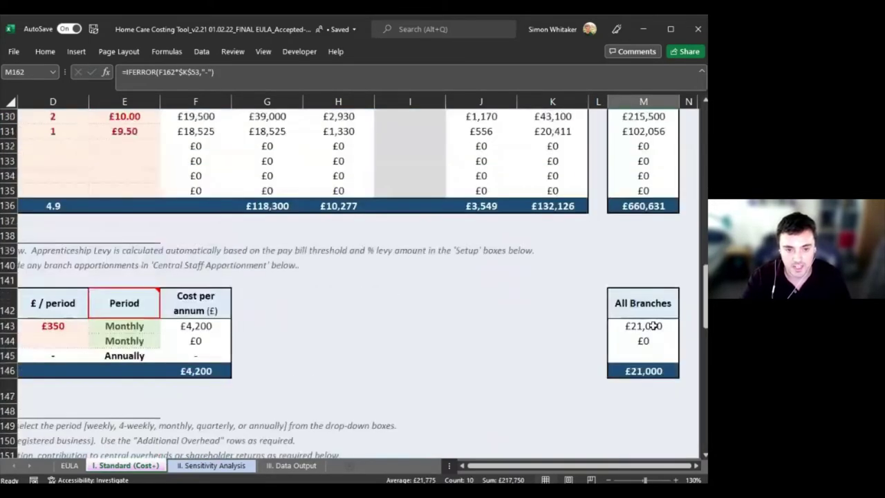
drag(644, 261, 643, 334)
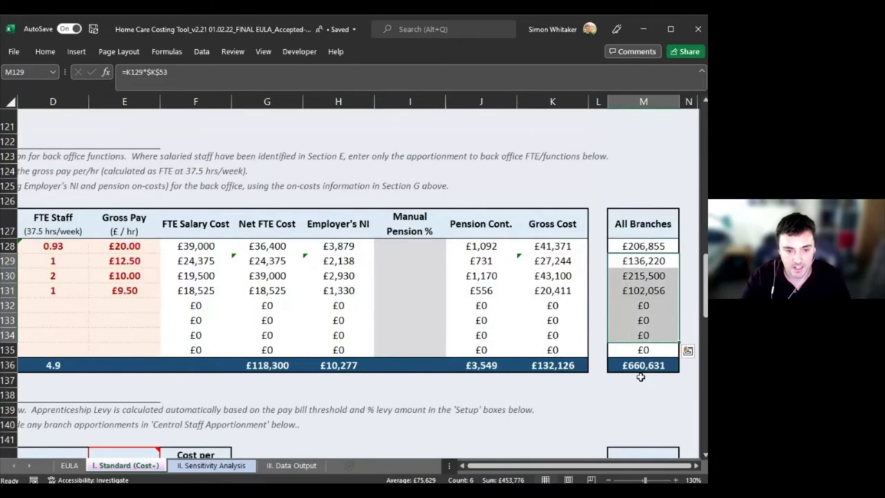
scroll(603, 283, up, 2)
scroll(588, 304, up, 20)
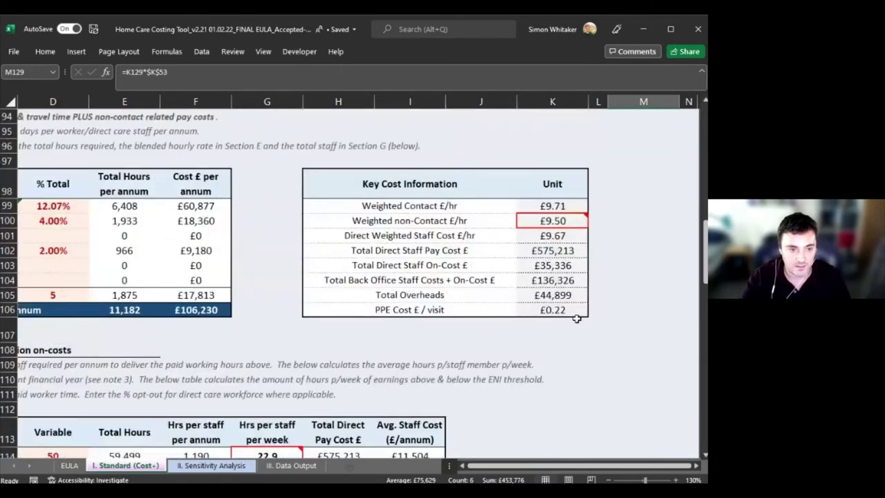
Step: Return to the Branch Capacity table and undo the monthly contact hours formula edit and the branch variable change
click(527, 282)
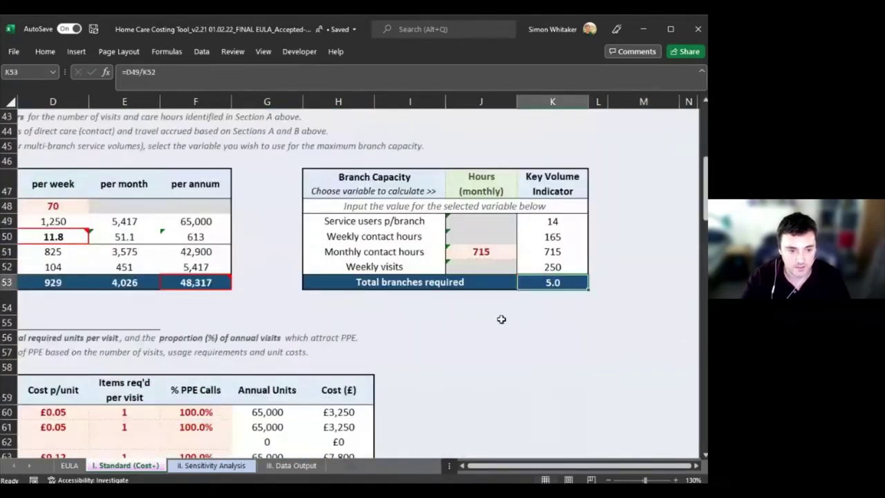
scroll(500, 319, up, 2)
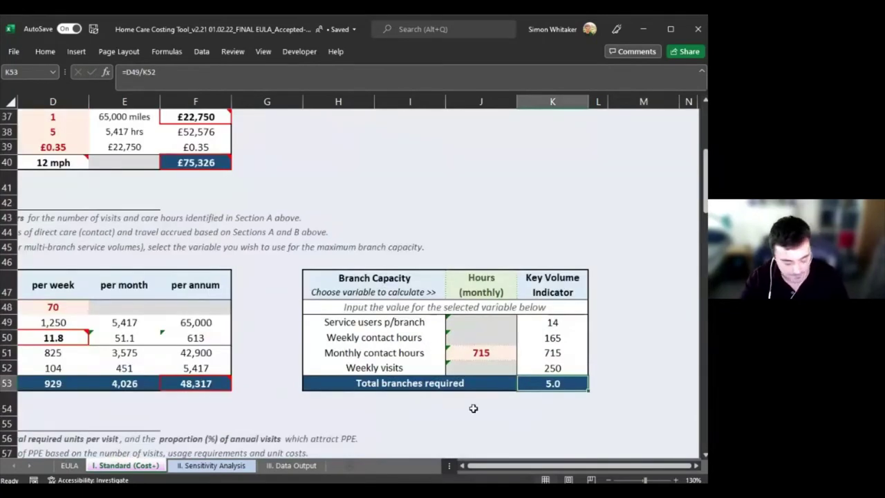
key(ctrl+z)
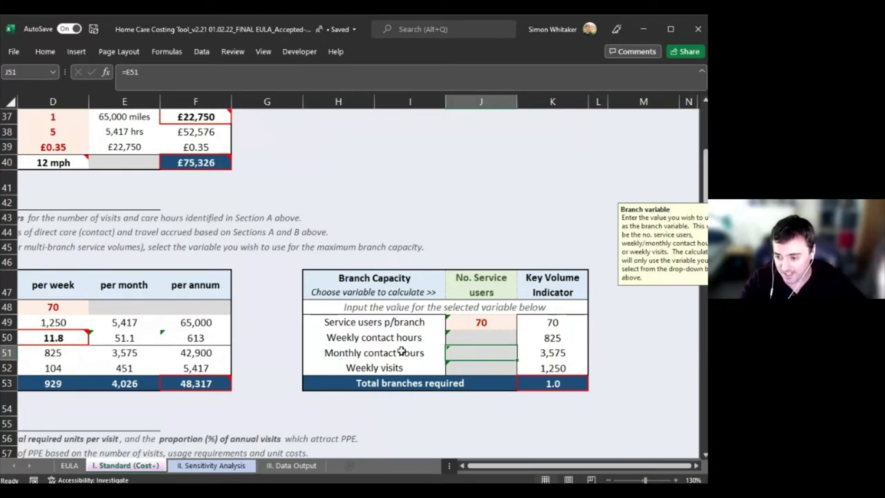
Step: Review the Personal Protective Equipment table in Section D, covering its listed items and the input cells for each
click(462, 467)
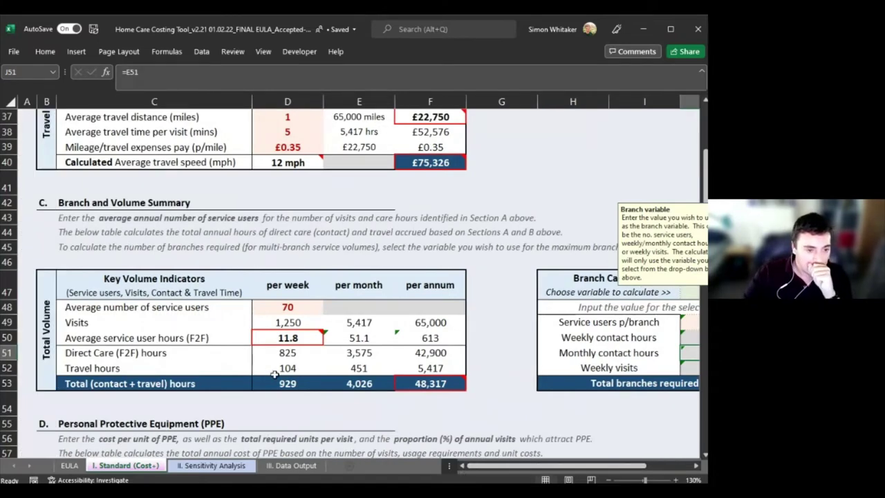
scroll(274, 374, down, 2)
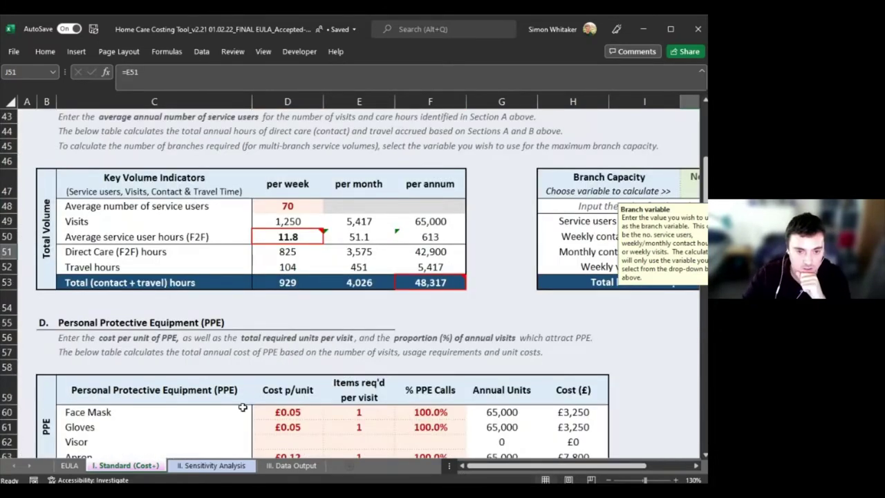
scroll(243, 407, down, 1)
scroll(239, 406, down, 1)
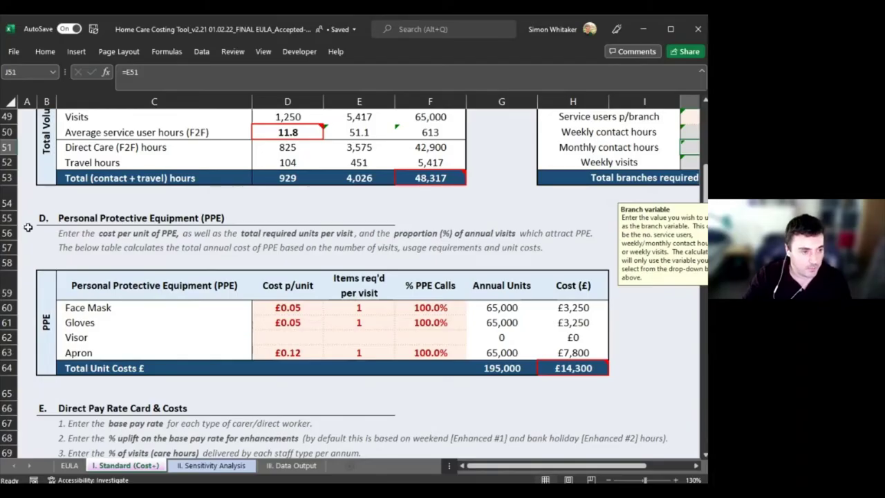
click(228, 322)
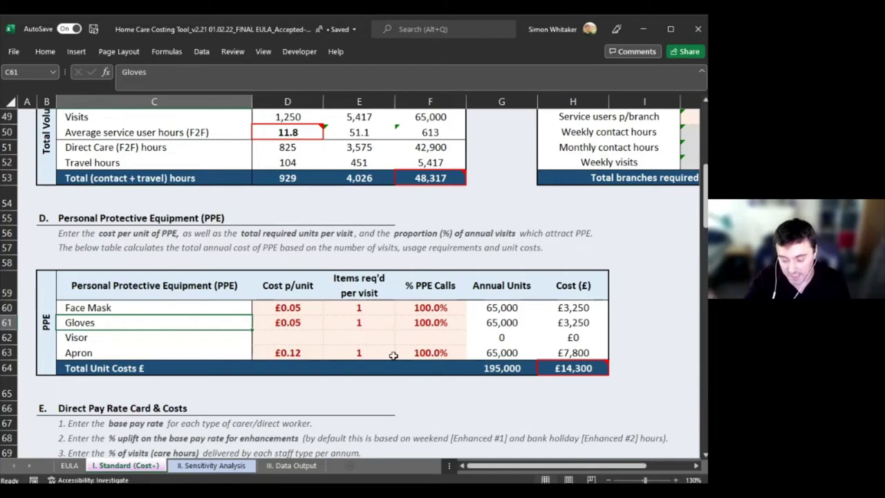
drag(462, 356, 291, 306)
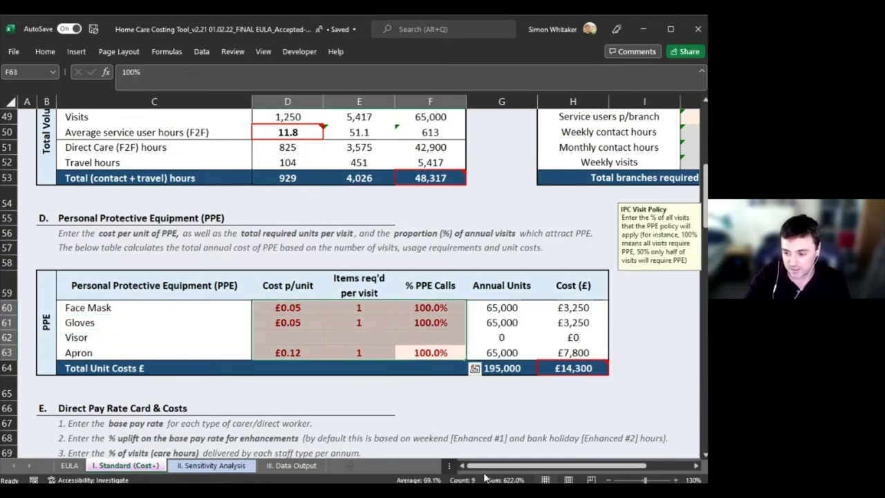
scroll(468, 425, up, 1)
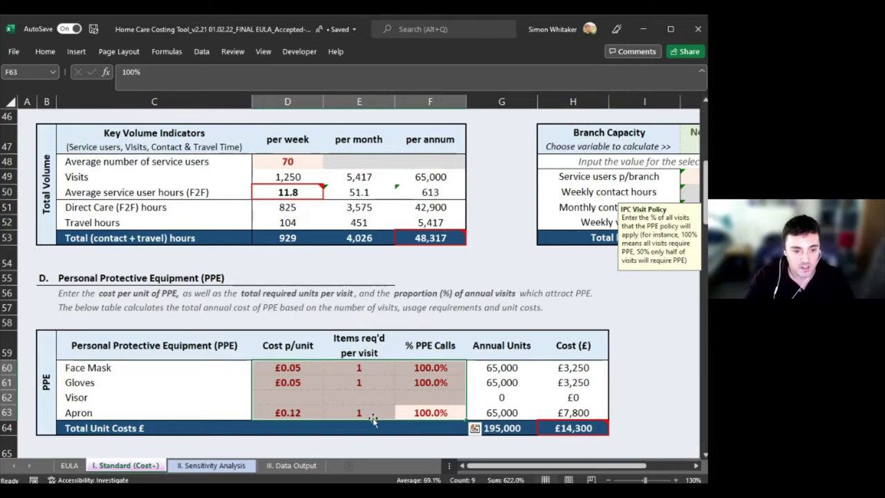
click(344, 400)
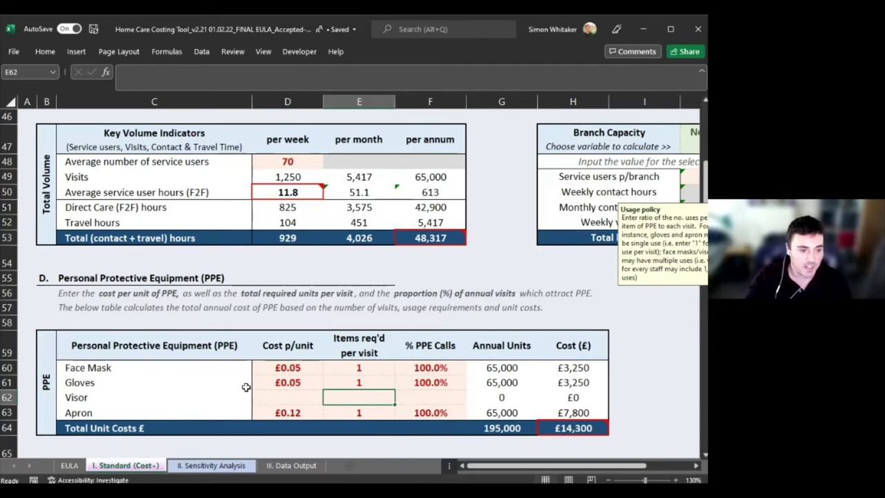
drag(278, 366, 452, 362)
scroll(346, 363, down, 1)
click(452, 363)
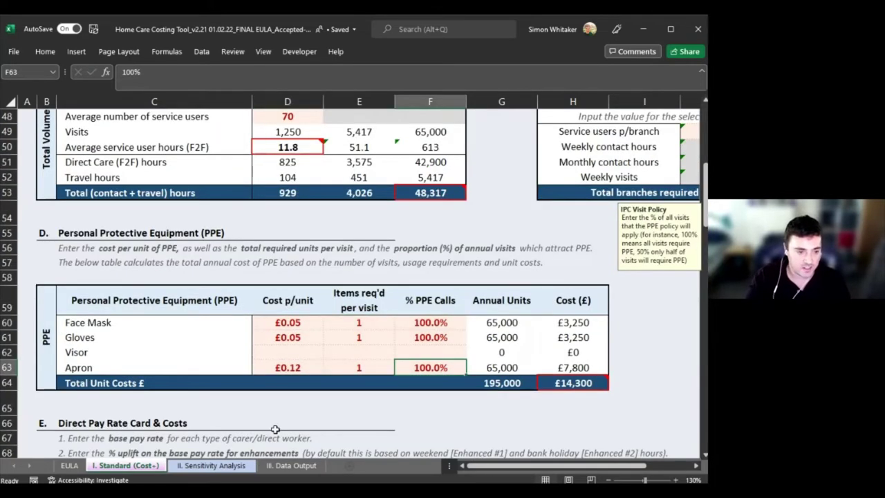
drag(159, 325, 150, 367)
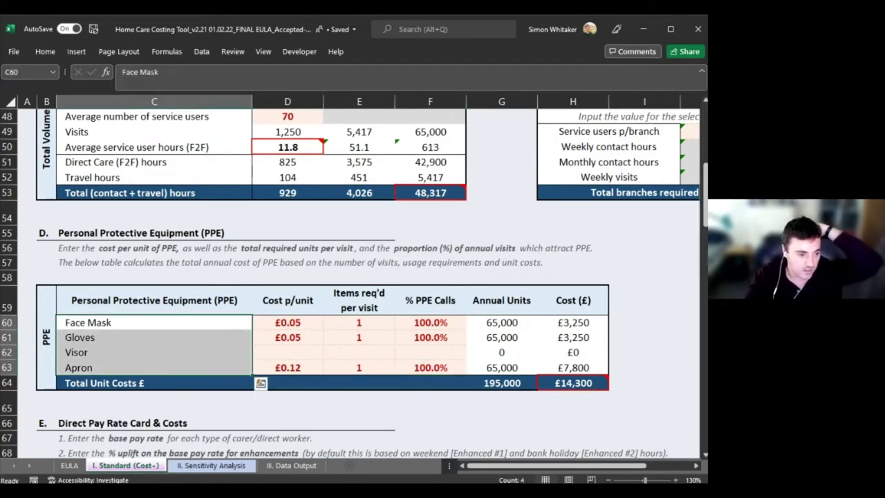
click(91, 352)
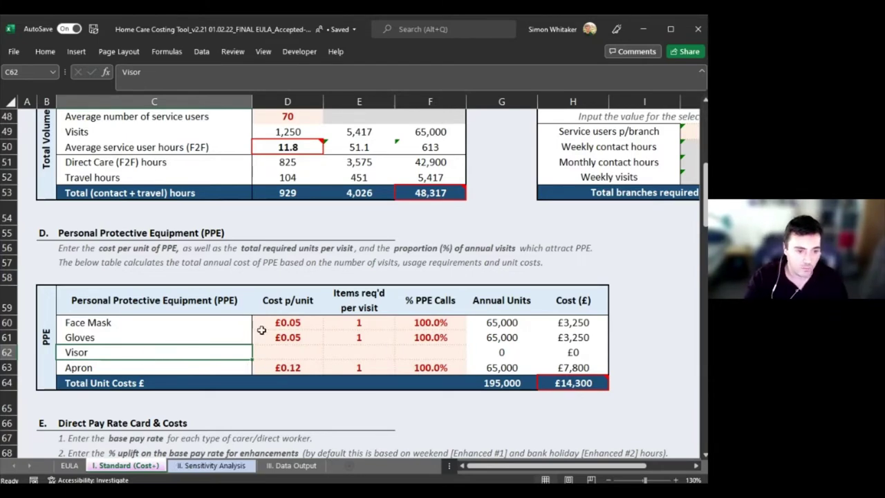
Step: Examine the PPE inputs for cost per unit, items required per visit and percentage of PPE calls, reading their guidance notes
click(319, 322)
key(shift+Down)
key(shift+Down)
click(306, 336)
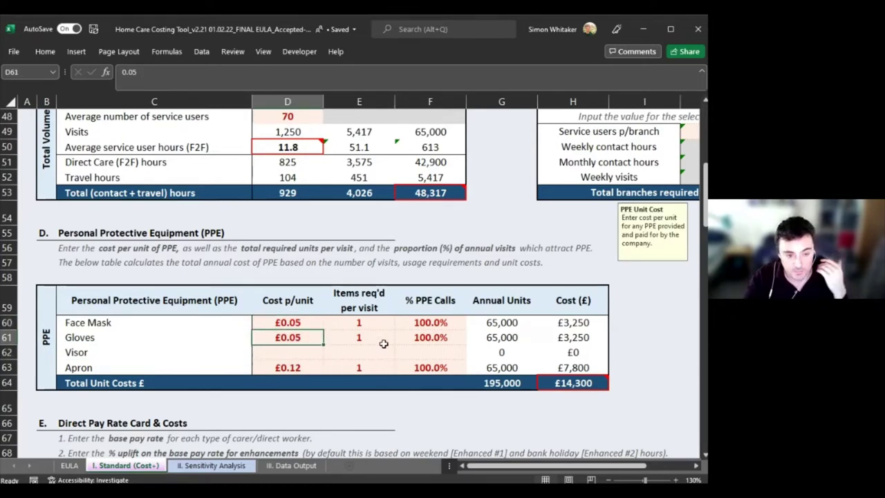
click(367, 323)
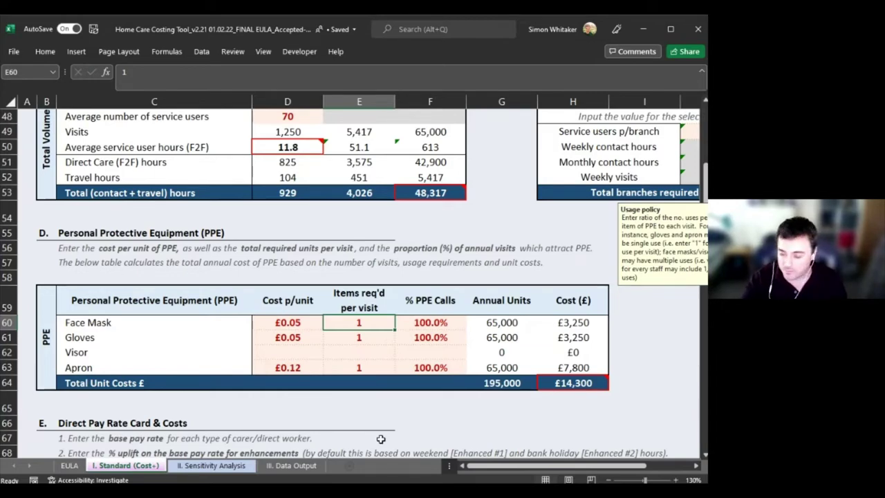
scroll(381, 439, up, 1)
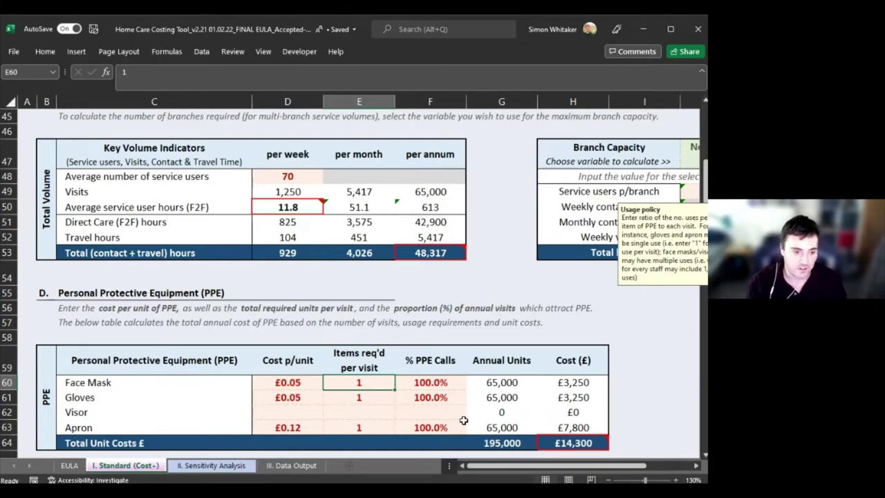
key(Down)
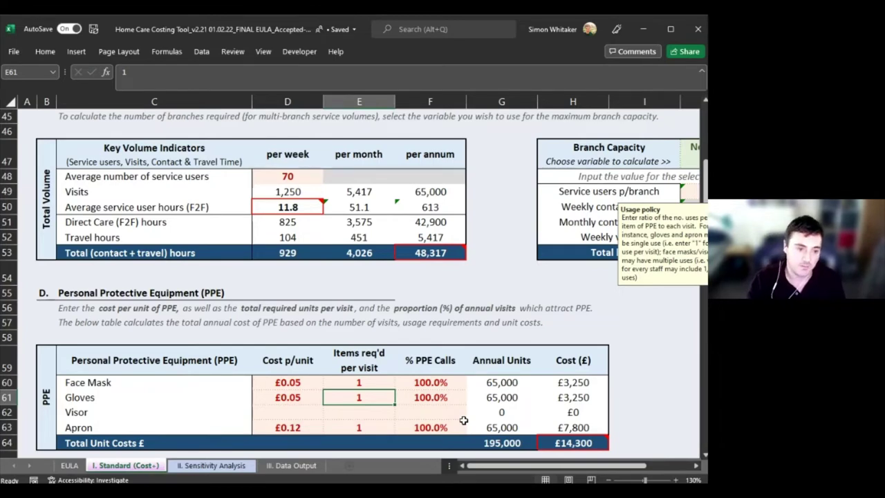
key(Down)
key(Down)
key(Up)
key(Up)
key(Up)
key(Right)
key(Left)
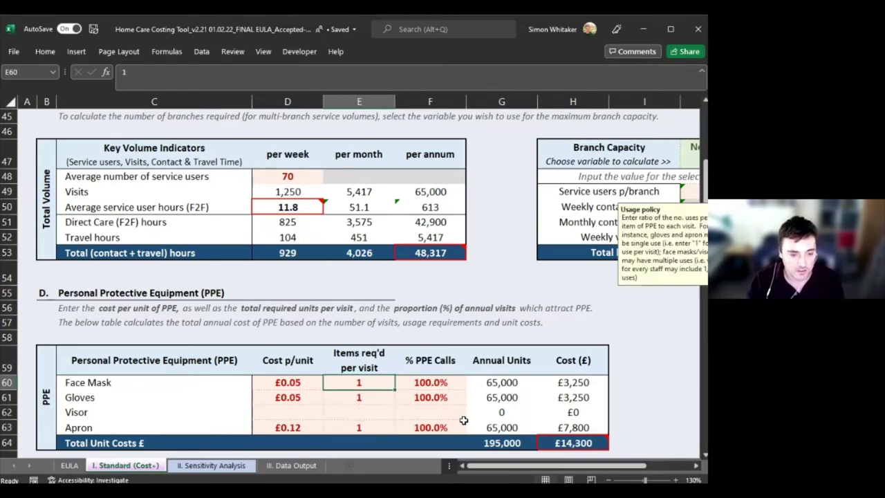
key(Right)
key(Left)
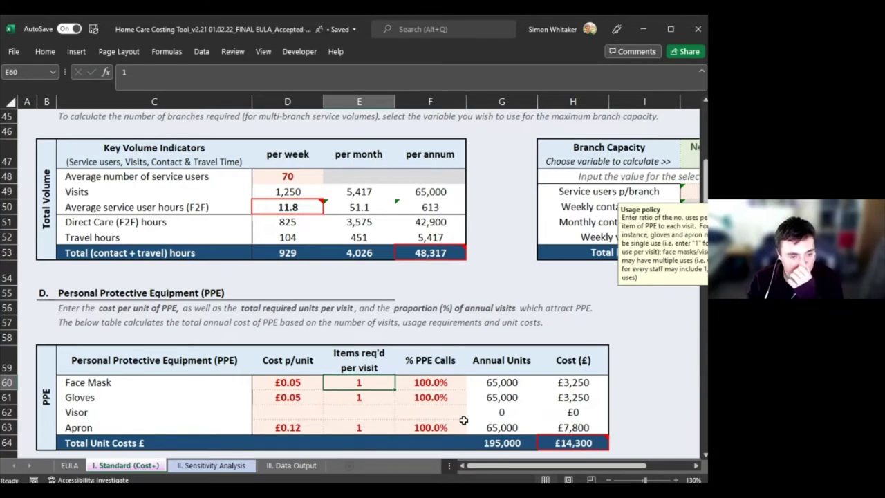
key(Right)
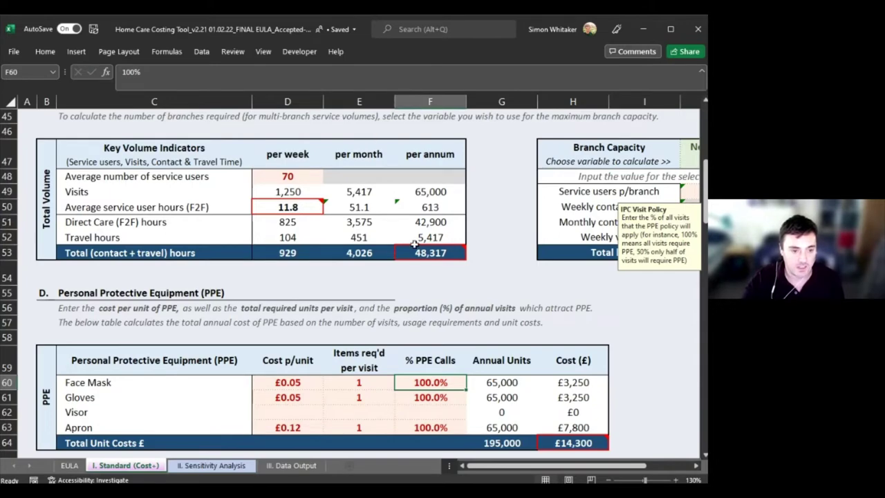
Step: Check the total weekly visits in Section A, then the % PPE Calls column and total PPE cost in Section D
scroll(453, 360, up, 9)
scroll(454, 360, up, 1)
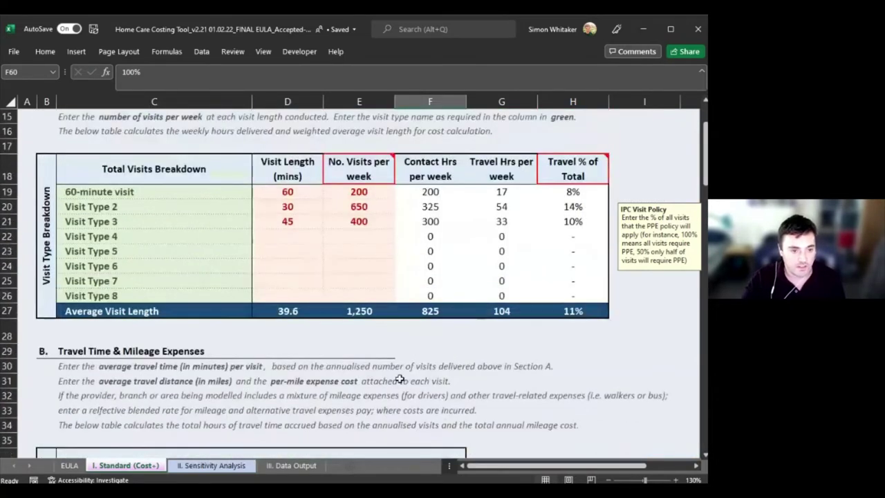
click(350, 311)
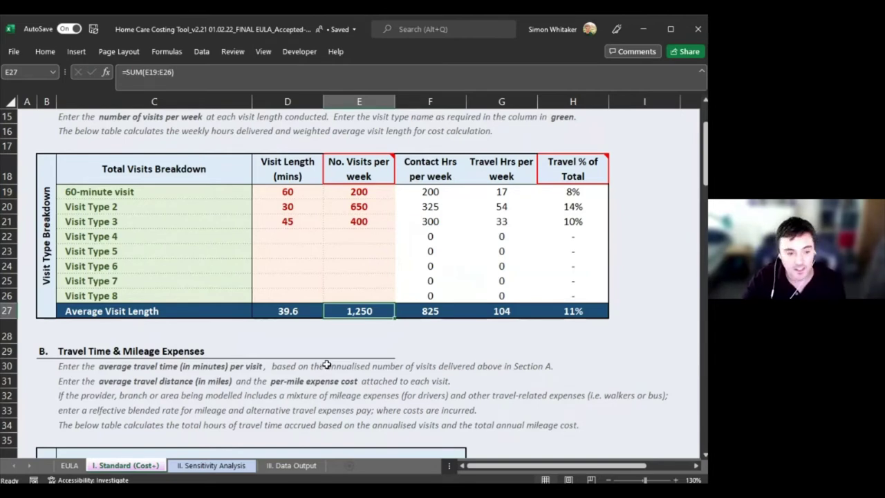
scroll(391, 353, down, 7)
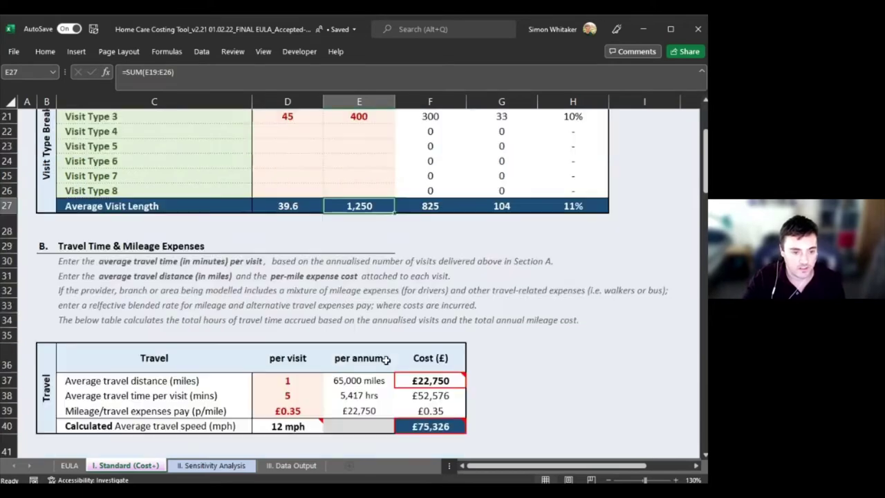
scroll(386, 360, down, 4)
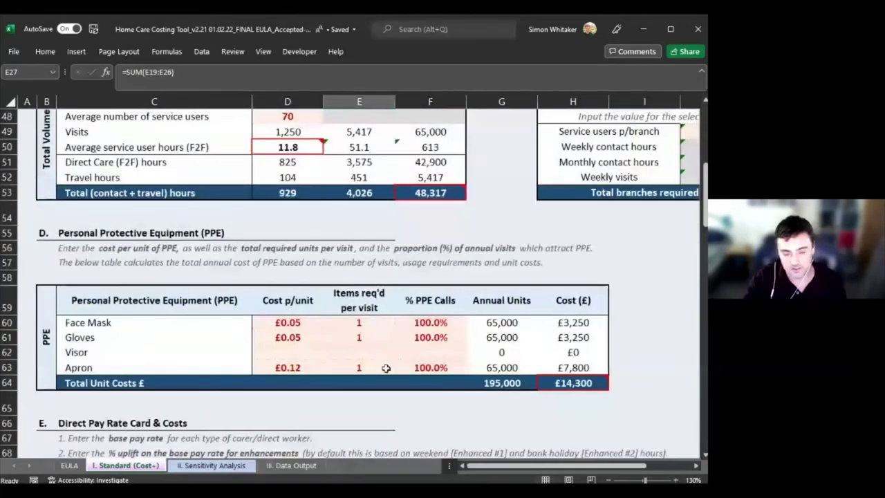
drag(430, 323, 431, 368)
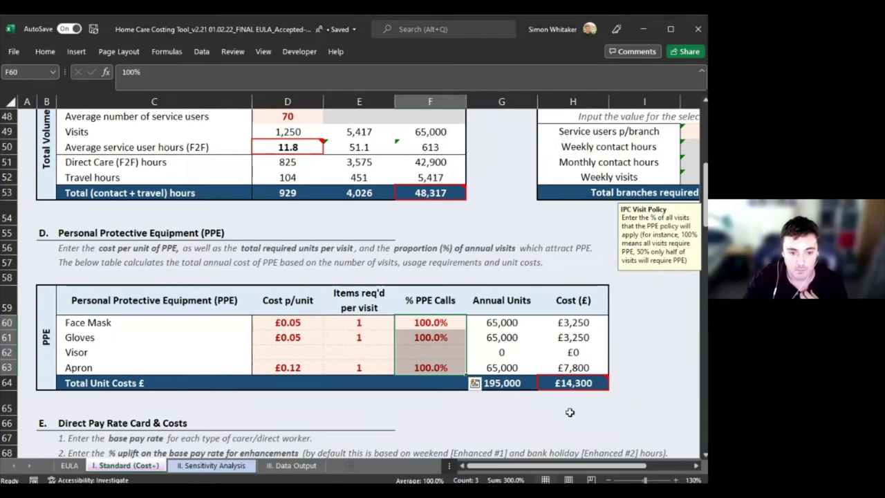
click(573, 383)
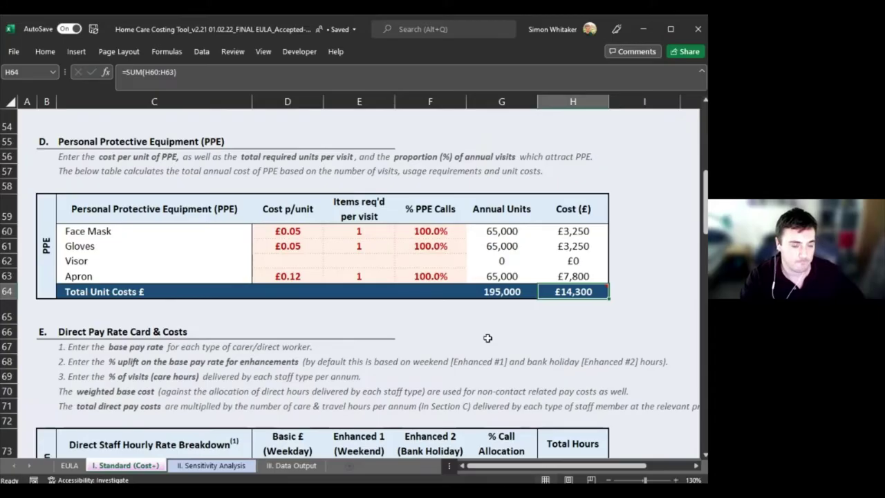
Step: Review Section E's base pay rate instruction and the Direct Staff Hourly Rate Breakdown from enhancement uplift to salaried staff
scroll(484, 342, down, 4)
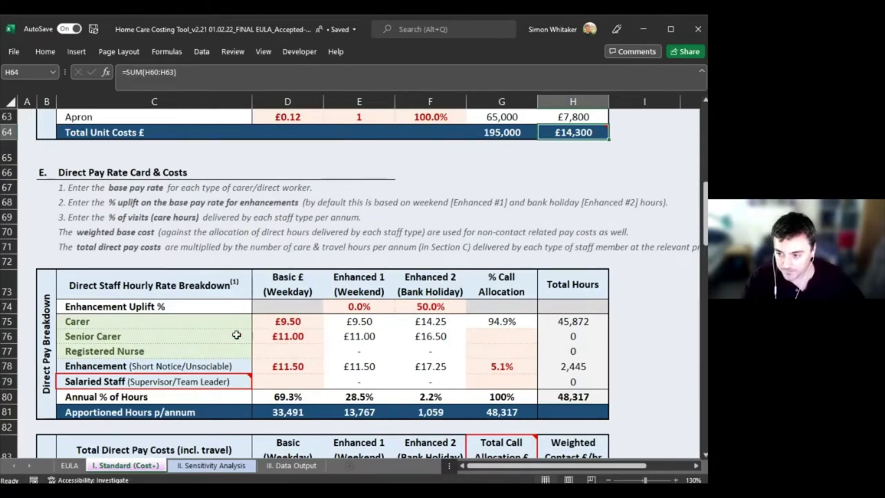
click(80, 189)
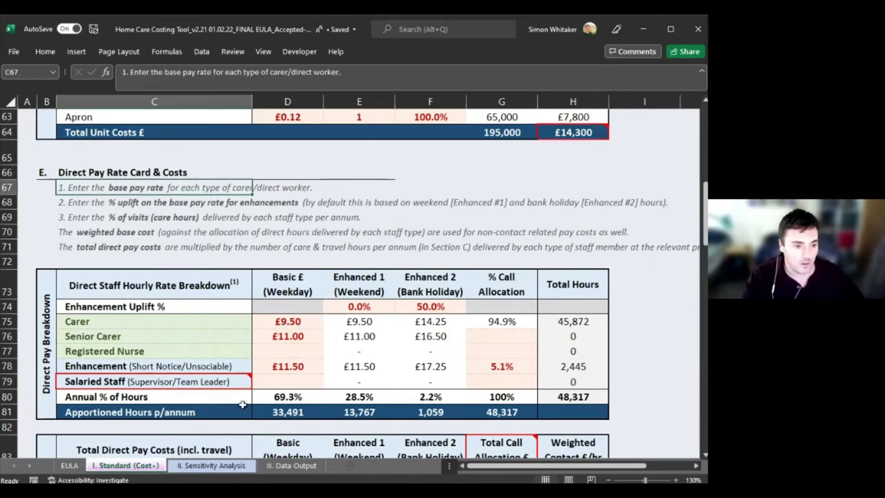
drag(303, 310, 524, 395)
click(517, 382)
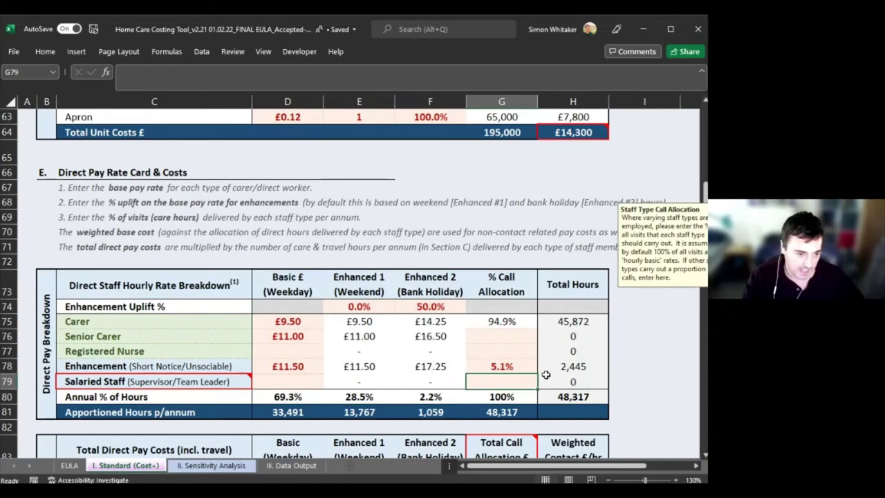
drag(88, 306, 567, 388)
click(512, 382)
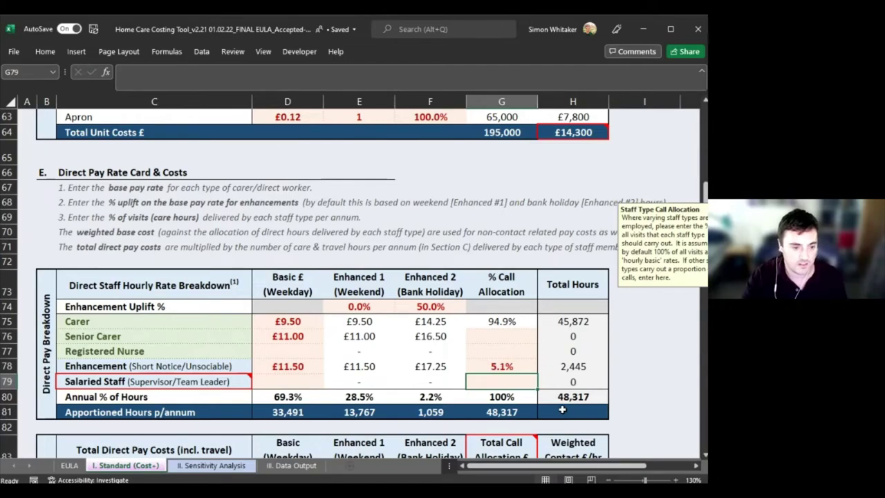
Step: Examine the cost column and Direct Care line of the Hourly Breakdown table, and return to the Section E pay rate card
scroll(562, 410, down, 20)
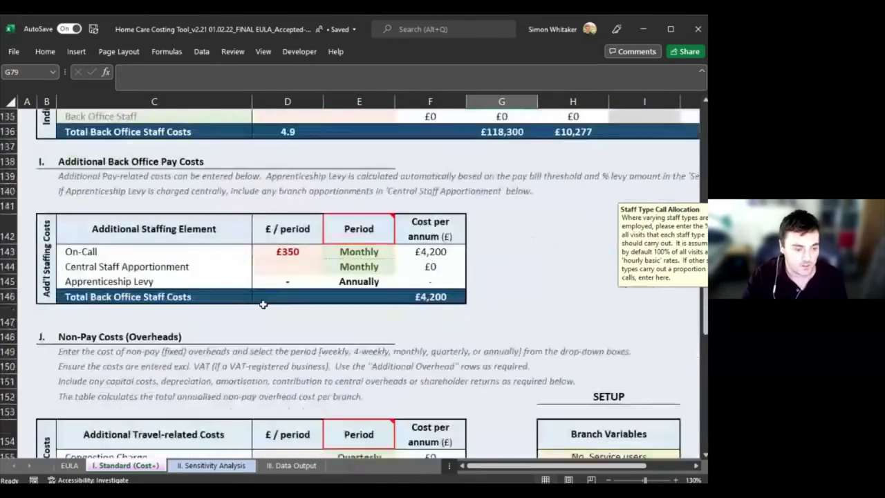
scroll(262, 304, down, 18)
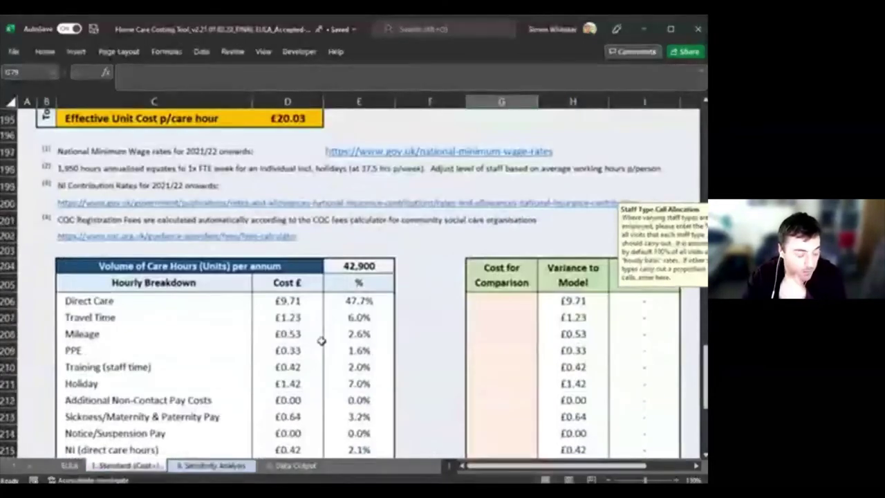
scroll(291, 325, down, 1)
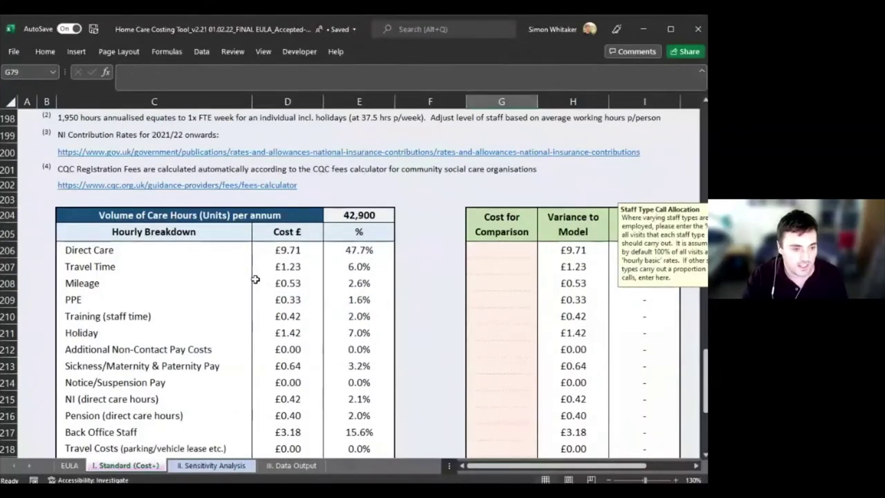
drag(265, 235, 280, 444)
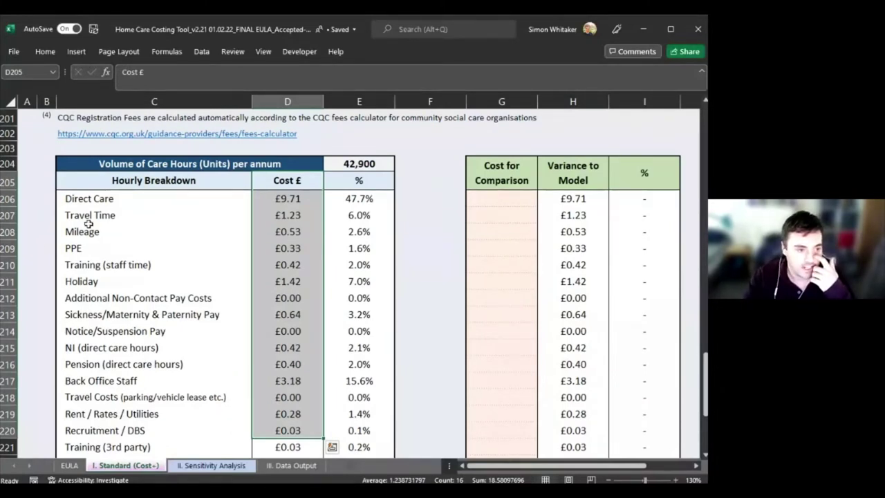
drag(138, 198, 305, 199)
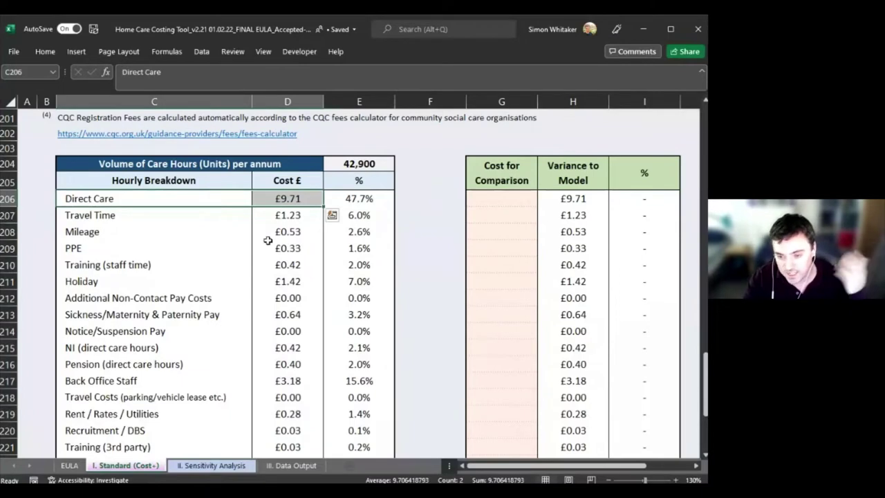
click(290, 197)
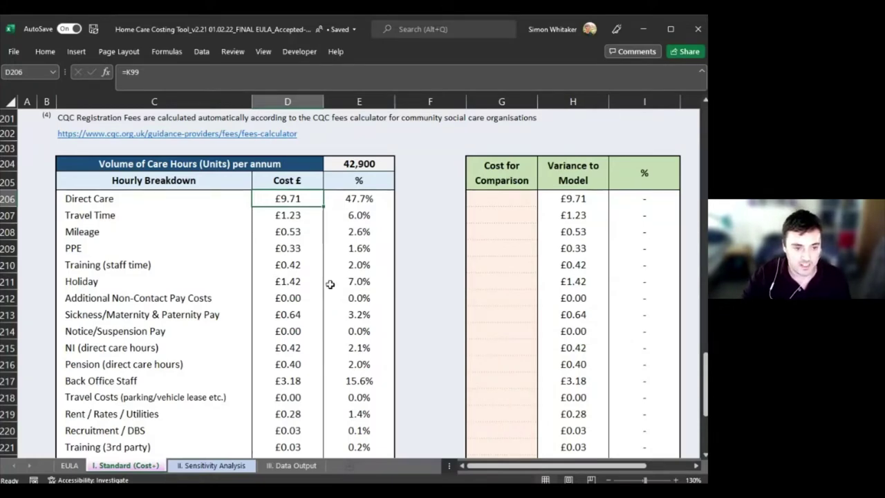
scroll(359, 297, up, 9)
scroll(389, 307, up, 13)
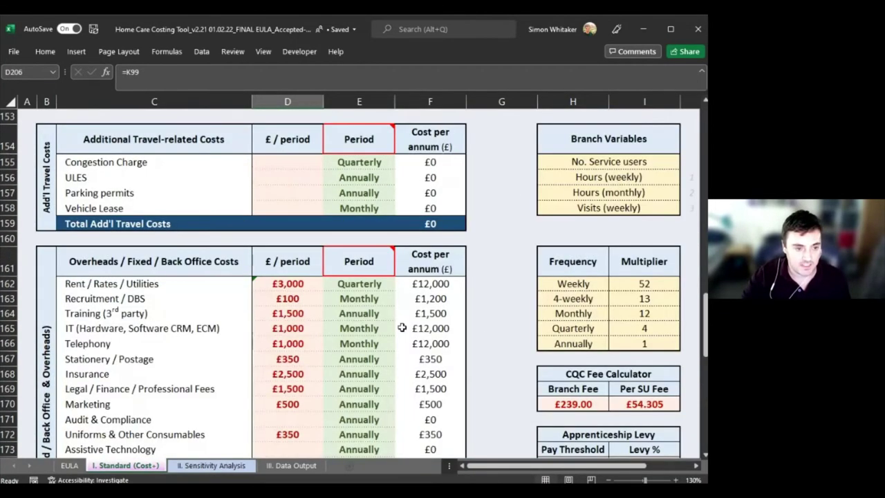
scroll(408, 328, up, 20)
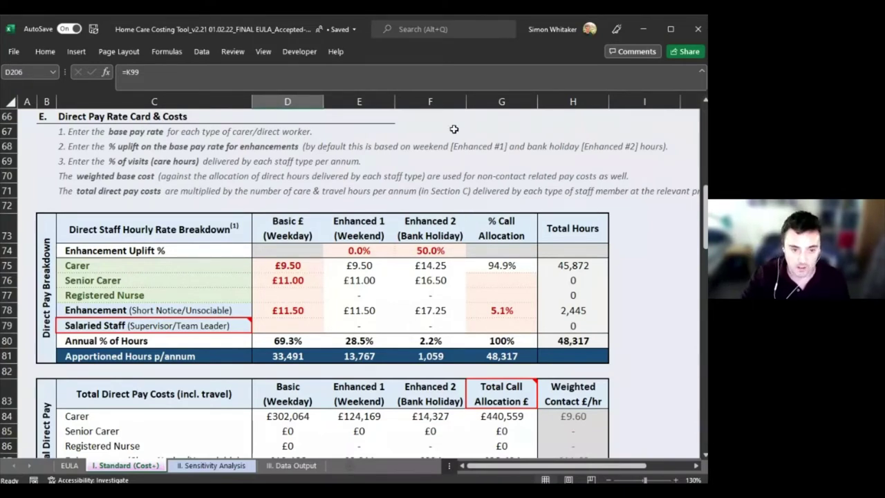
Step: Examine the Enhanced 2 (Bank Holiday) and Enhanced 1 (Weekend) rates, then the Carer, Senior Carer and Registered Nurse staff types
drag(445, 232, 448, 279)
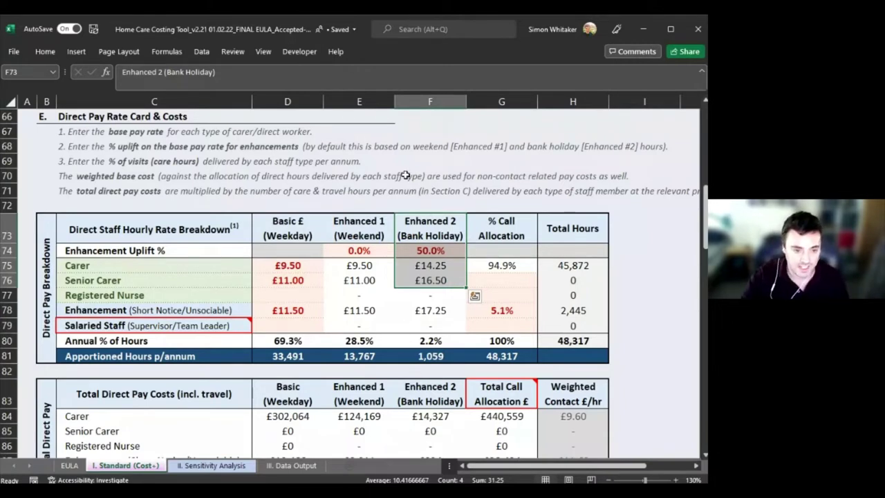
click(350, 270)
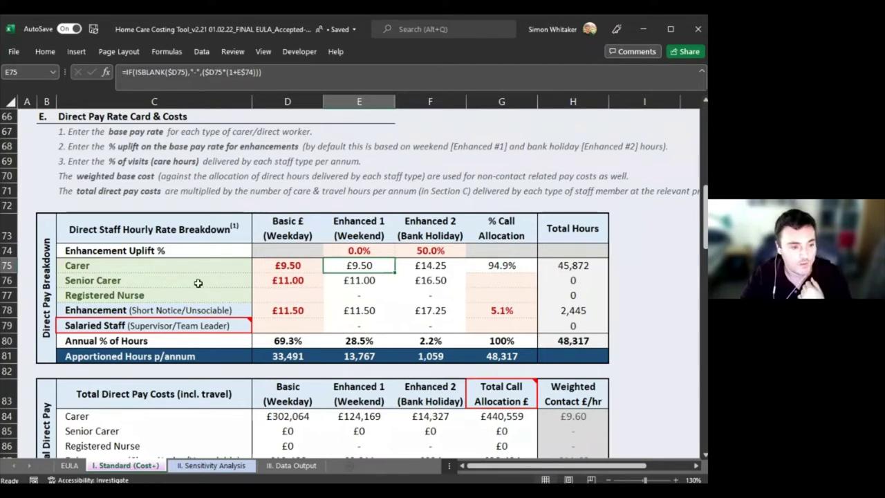
drag(121, 271, 136, 322)
click(166, 298)
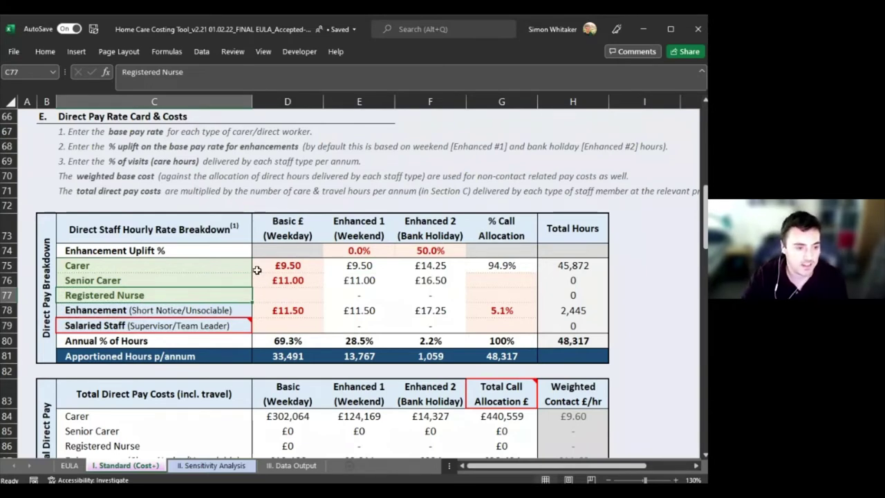
drag(218, 264, 219, 293)
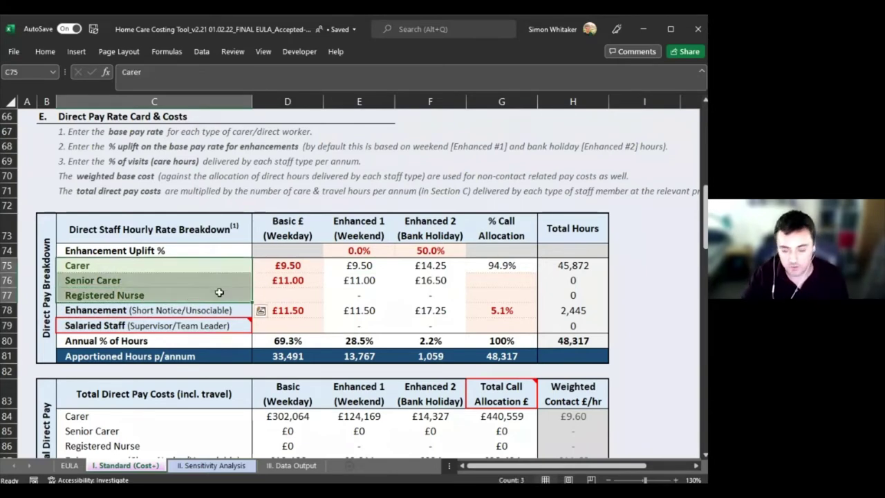
click(149, 268)
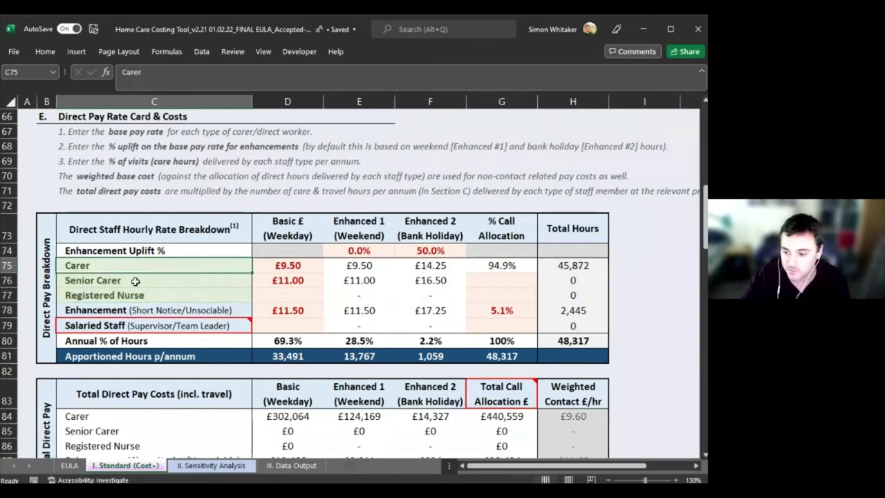
click(181, 281)
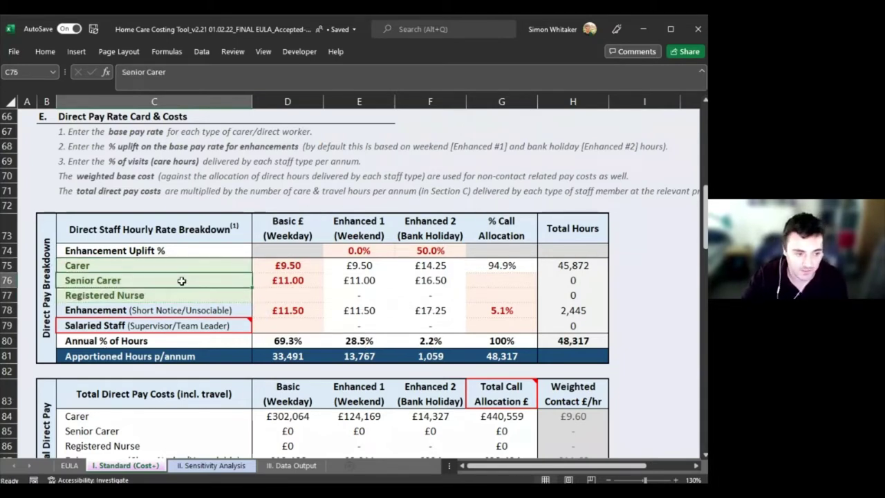
click(179, 293)
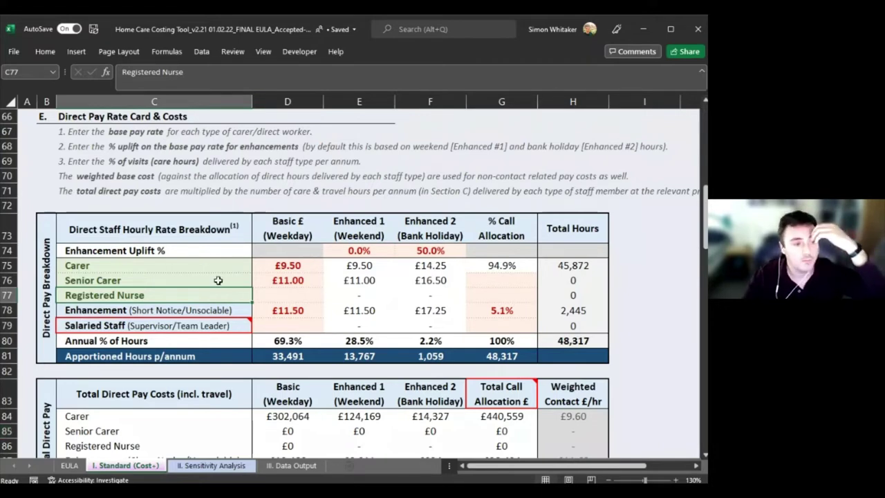
drag(220, 266, 218, 291)
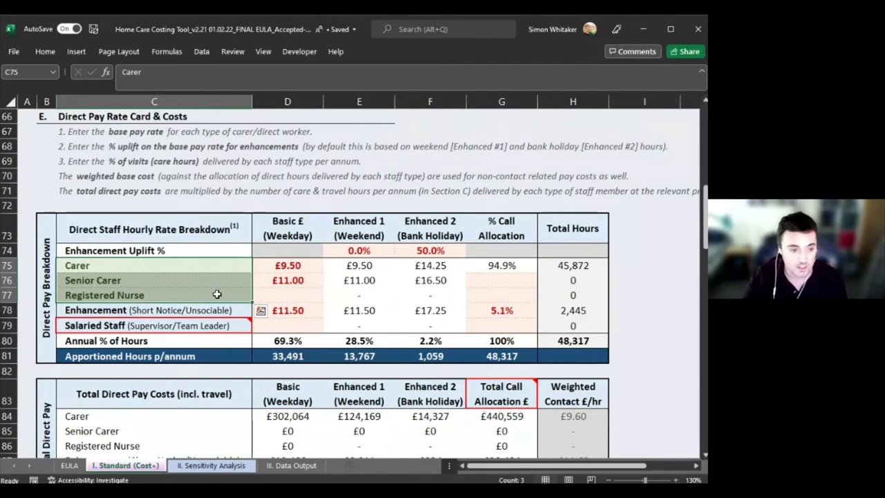
Step: Review the Enhancement and Salaried Staff rows, including the pay cost and call allocation guidance notes, and the Basic £ (Weekday) column
click(148, 314)
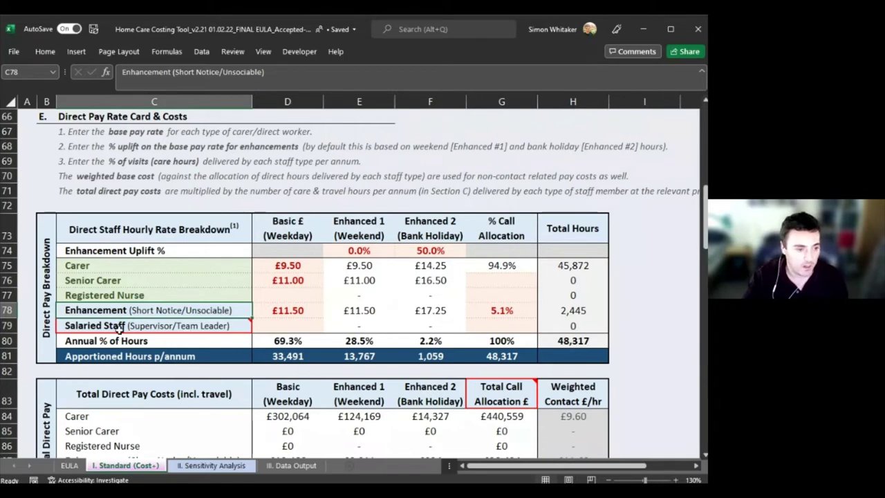
click(287, 325)
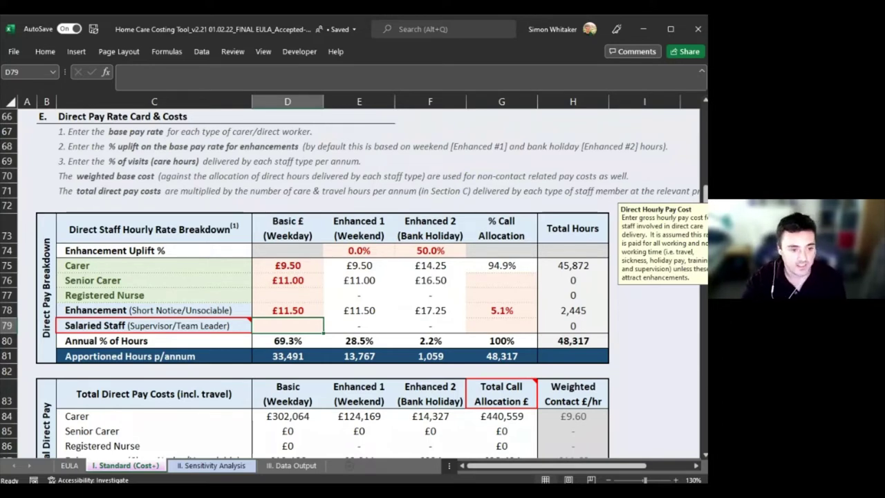
click(488, 325)
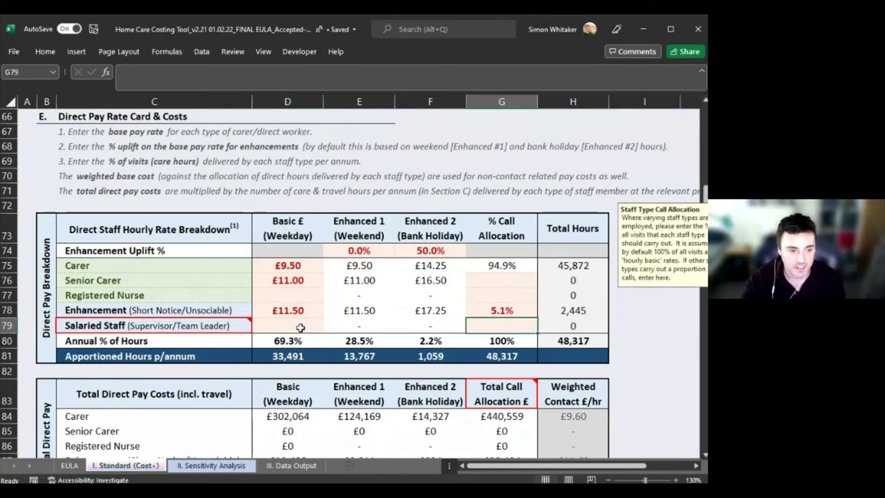
drag(216, 323, 573, 325)
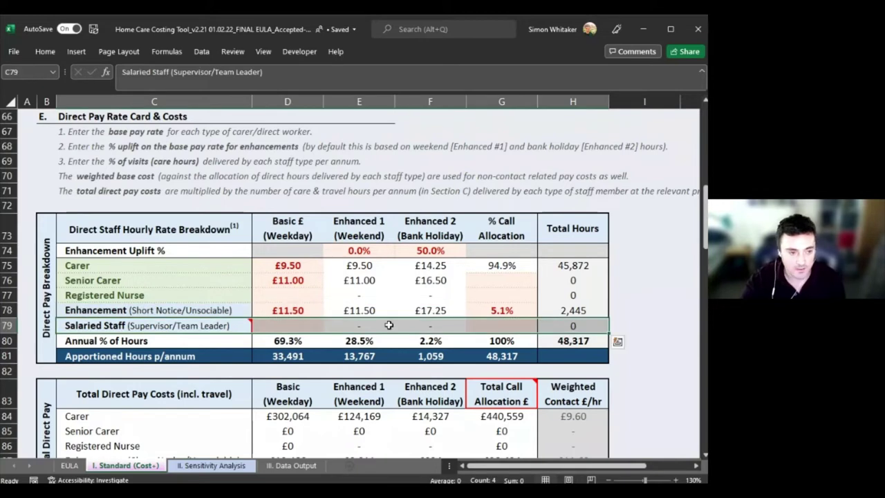
click(273, 327)
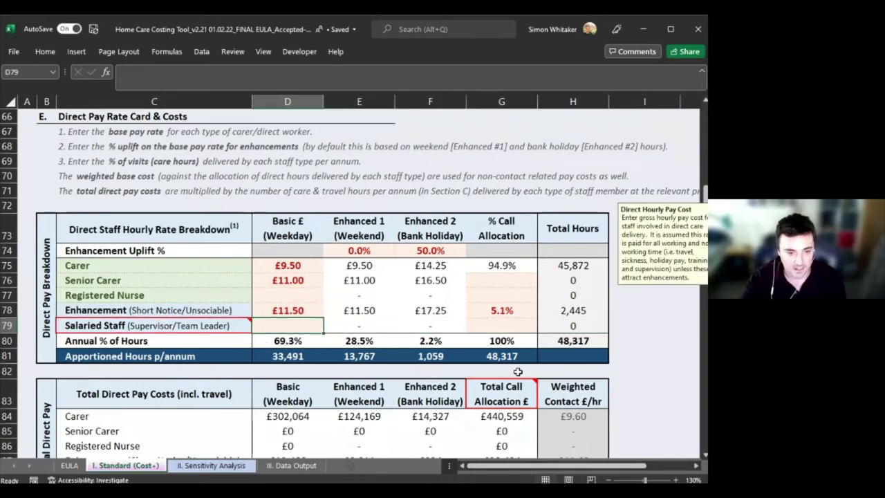
drag(285, 256, 291, 327)
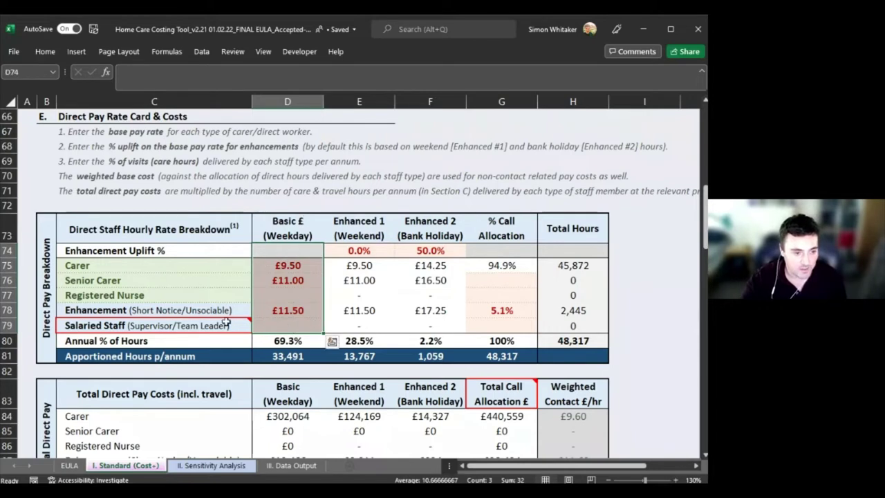
Step: Set the Enhanced 1 (Weekend) enhancement uplift to 10%
click(377, 252)
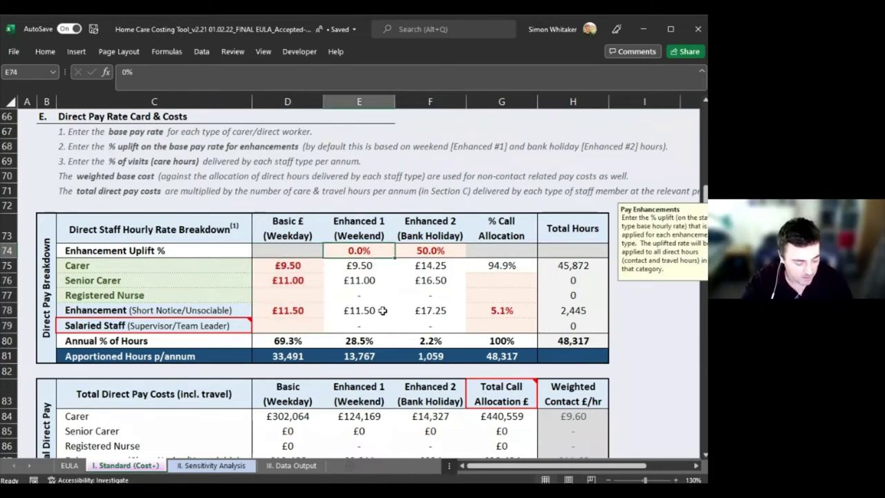
text(10)
key(Return)
key(Up)
key(Down)
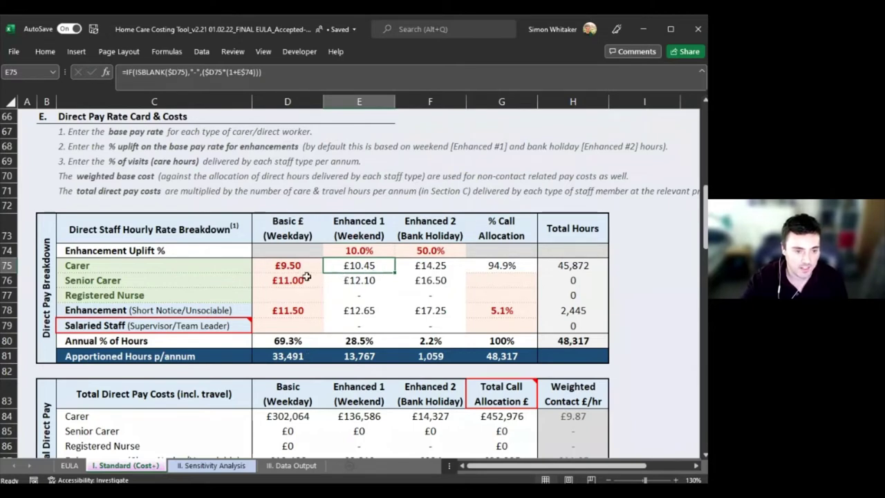
Step: Compare the basic rates with the recalculated weekend rates down to the Enhancement row, and check the weekend apportioned hours
key(Left)
key(Down)
key(Down)
key(Down)
key(Right)
click(302, 310)
click(356, 357)
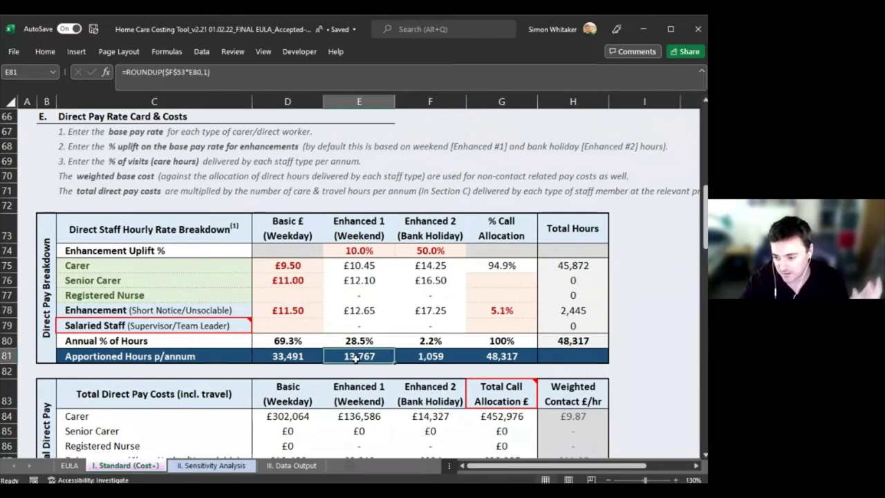
Step: Check the weekend and bank holiday uplift percentages and the Enhanced 2 rates for senior carer, enhancement and salaried staff
click(379, 252)
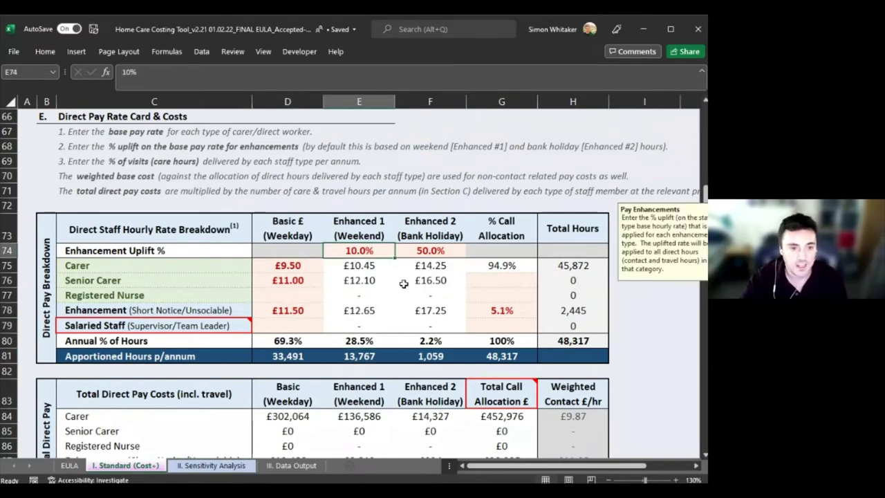
click(419, 249)
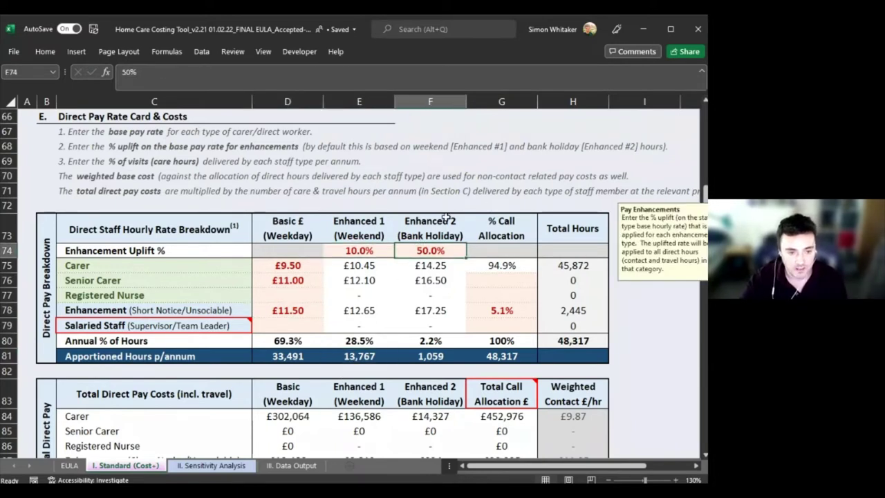
click(426, 282)
click(429, 310)
click(430, 325)
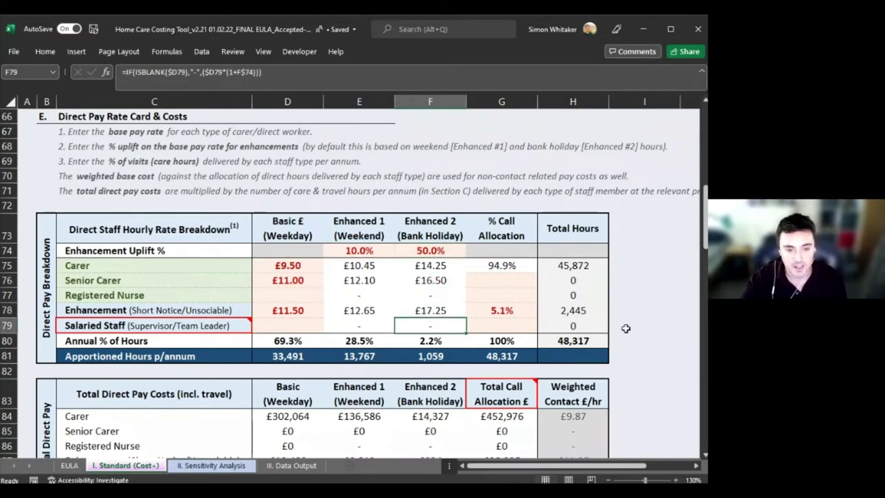
Step: Examine the % Call Allocation column, its guidance note and the formula behind the Carer allocation
drag(501, 230, 503, 371)
click(501, 298)
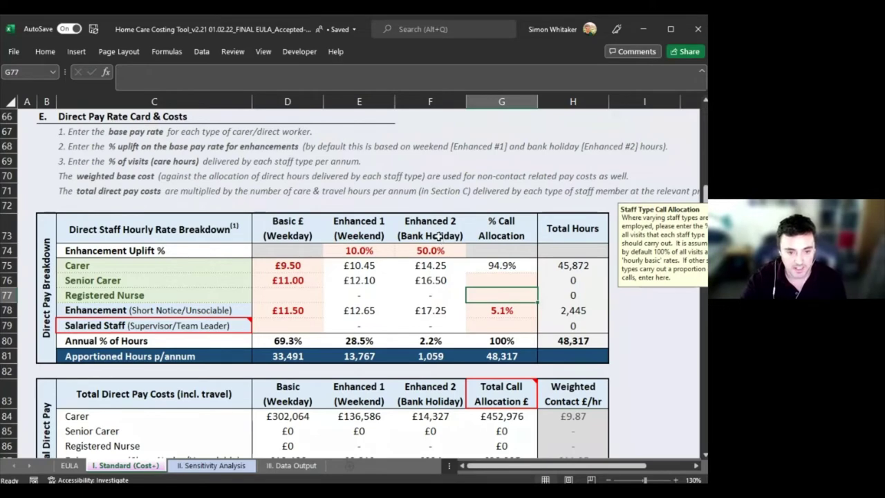
scroll(443, 239, down, 2)
scroll(579, 395, up, 3)
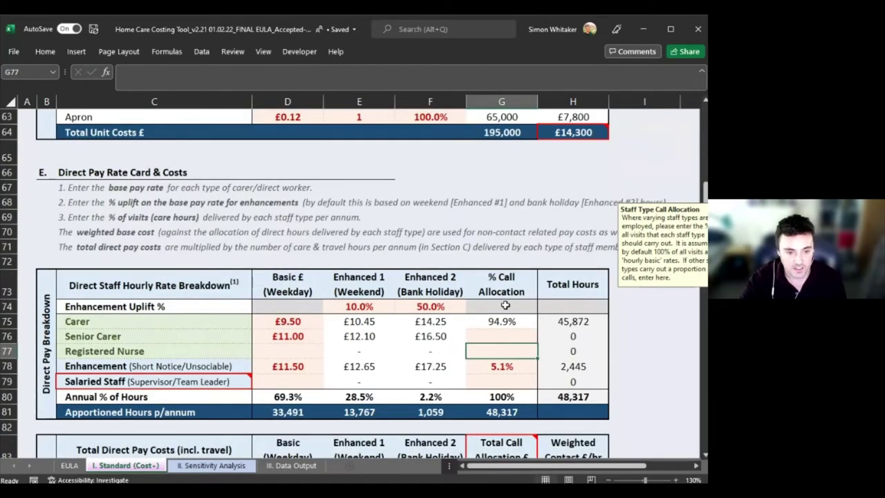
click(487, 324)
click(487, 336)
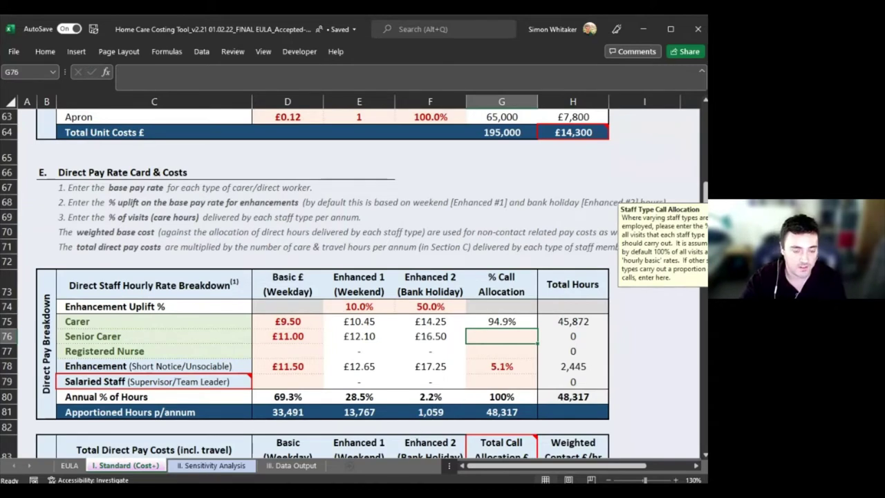
click(467, 329)
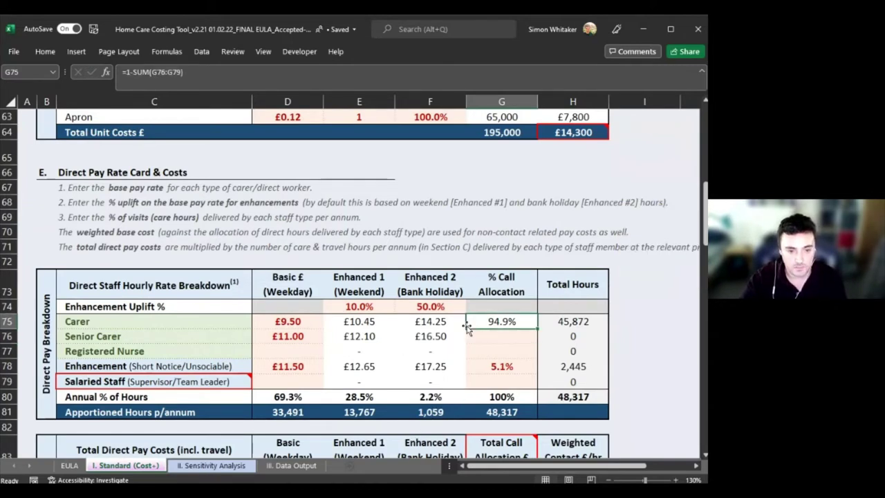
Step: Highlight the Carer row's rates and call allocation, including its staff type label, to review them together
click(276, 322)
key(shift+Right)
key(shift+Right)
key(shift+Right)
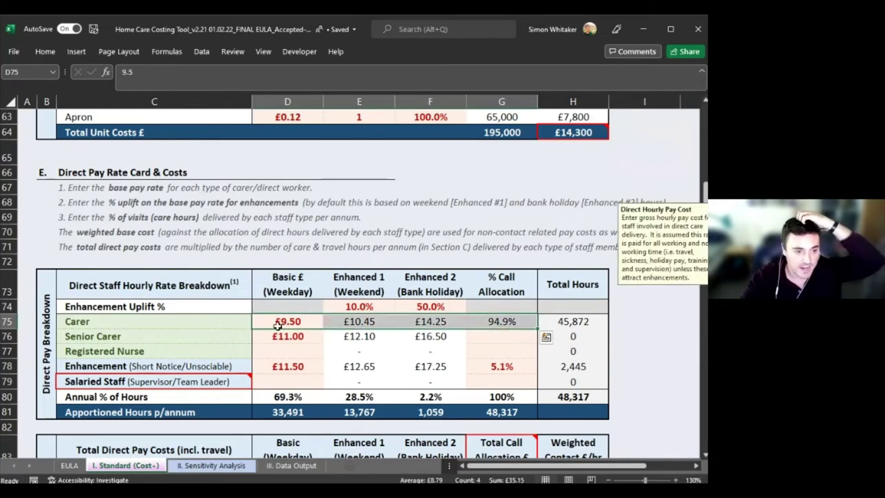
click(67, 321)
key(shift+Right)
key(shift+Right)
key(shift+Right)
key(shift+Right)
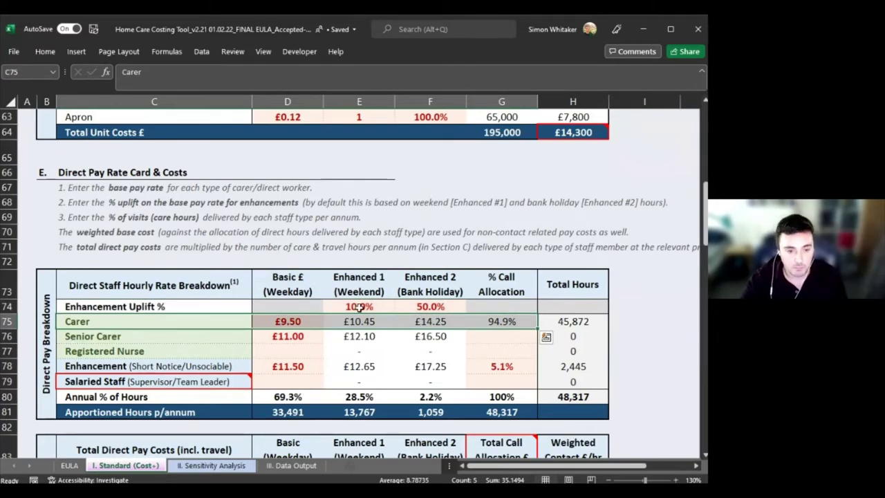
Step: Review the call allocation for senior carer and enhancement, then the Enhancement row's total hours and weekday, weekend and bank holiday rates
click(514, 338)
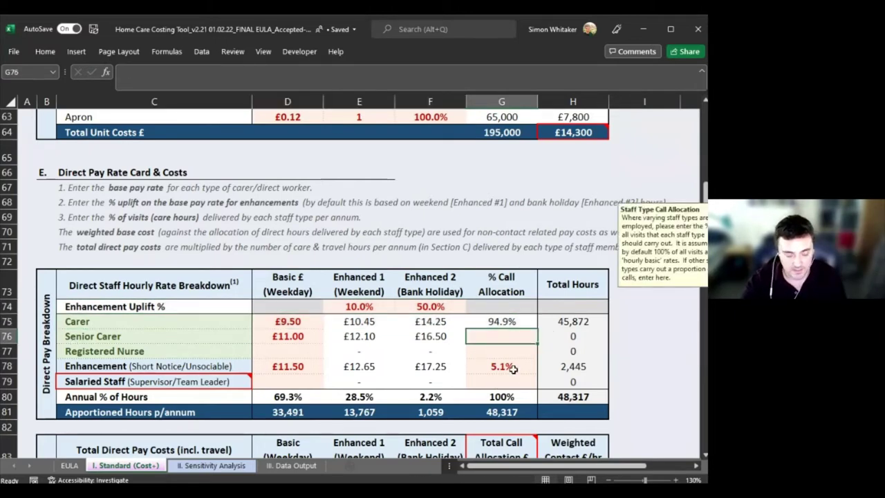
click(513, 368)
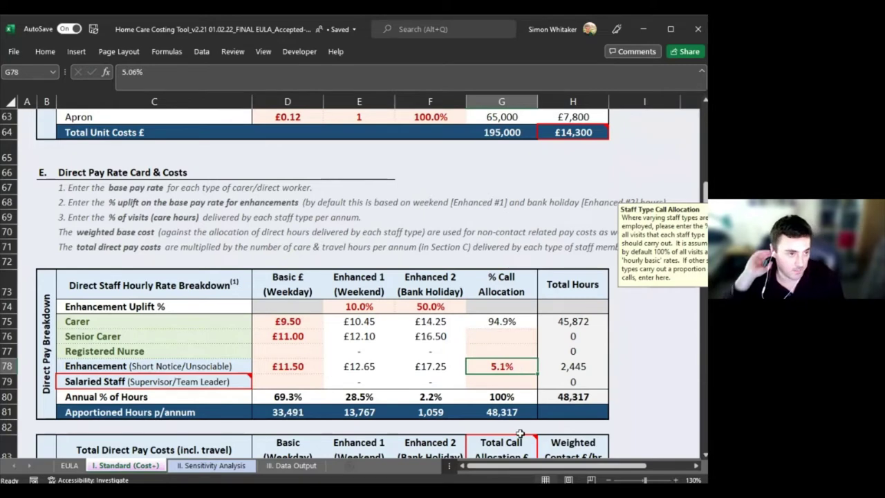
click(573, 368)
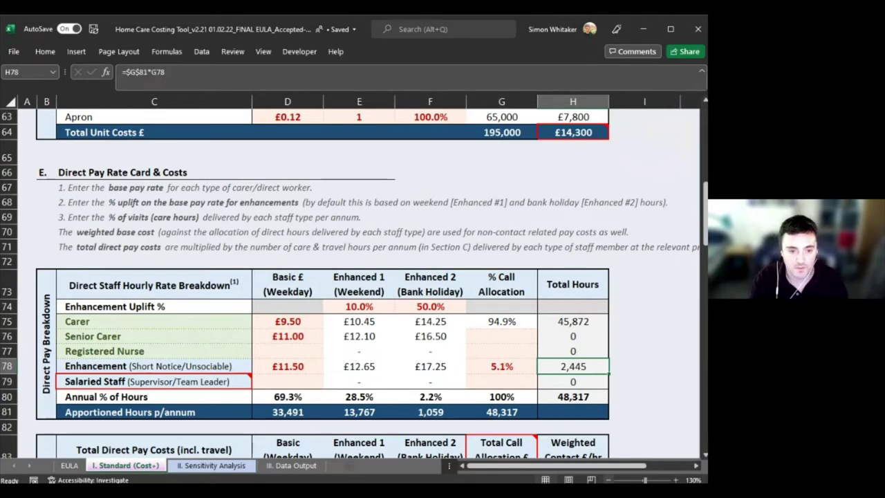
click(273, 369)
drag(388, 369, 442, 369)
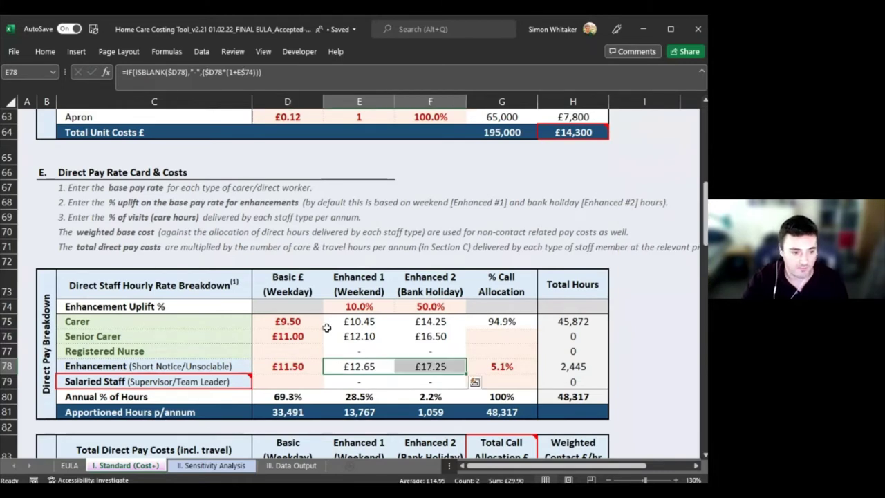
Step: Compare the Carer rates and call allocation with the Enhancement allocation, and check the total of the % Call Allocation column
click(297, 323)
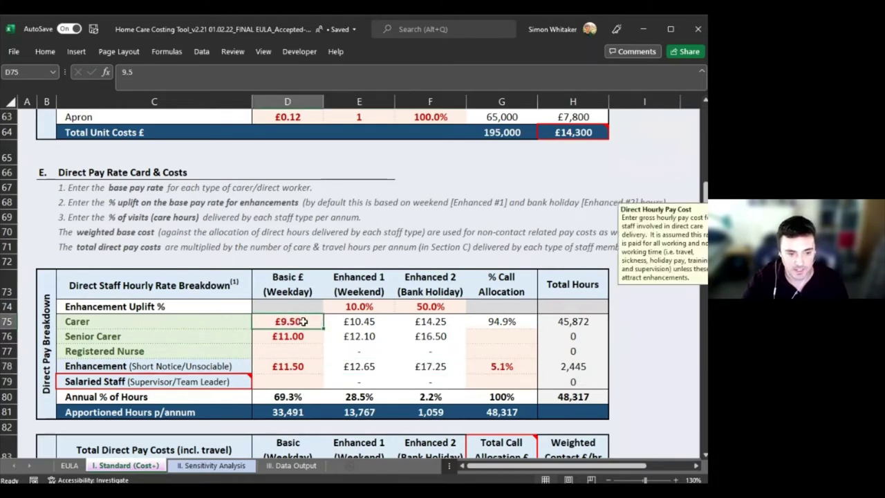
drag(303, 322, 436, 323)
click(501, 322)
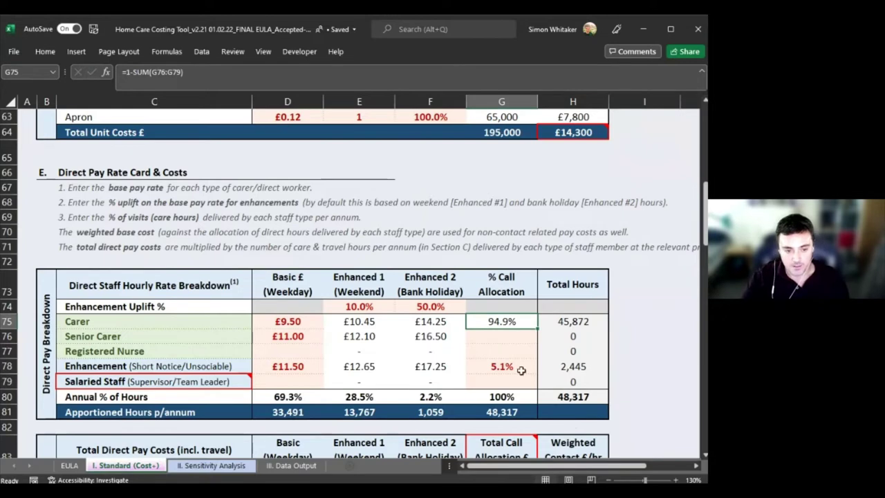
click(506, 353)
click(504, 367)
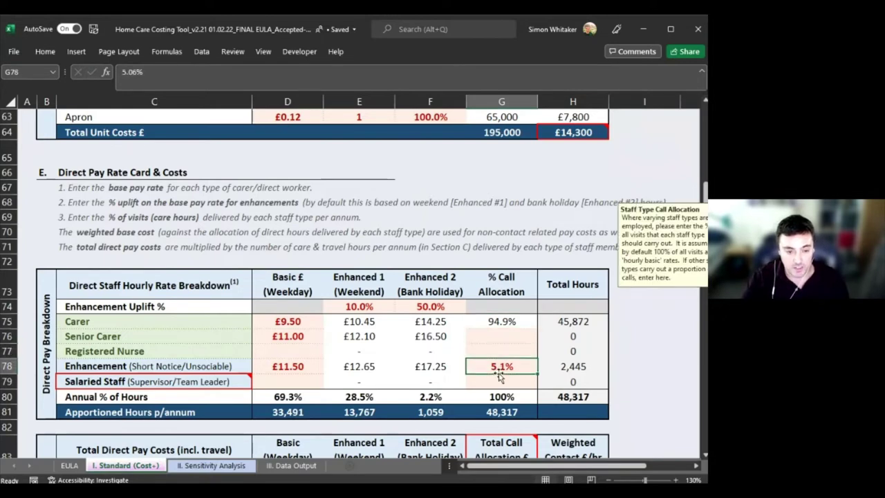
click(507, 319)
click(488, 399)
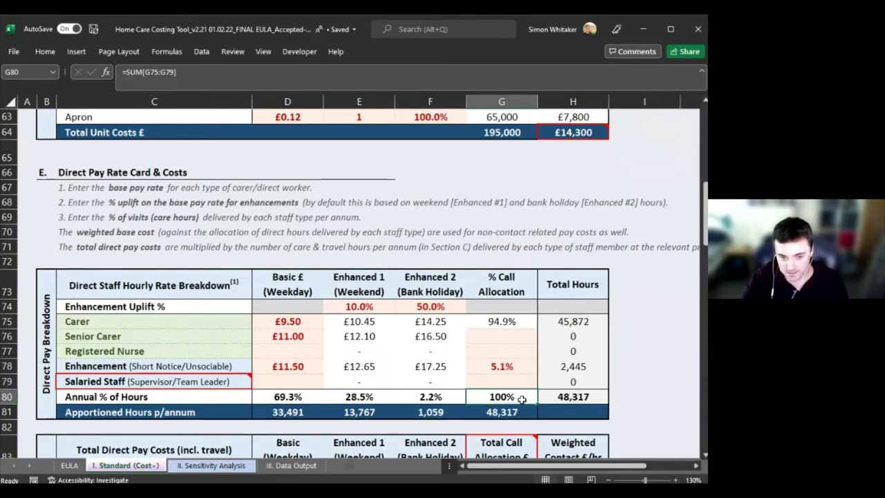
click(510, 366)
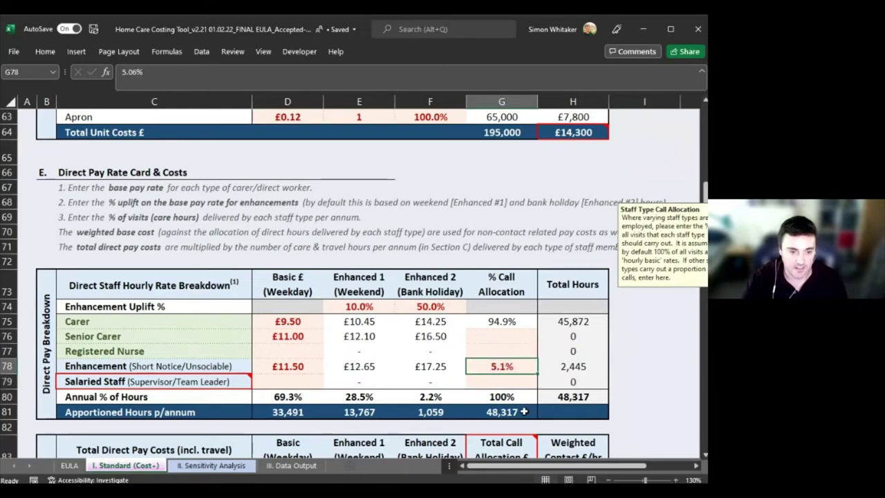
Step: Review the Total Direct Pay Costs table, including the Enhancement row's total call allocation and the overall weighted contact rate
scroll(524, 411, down, 3)
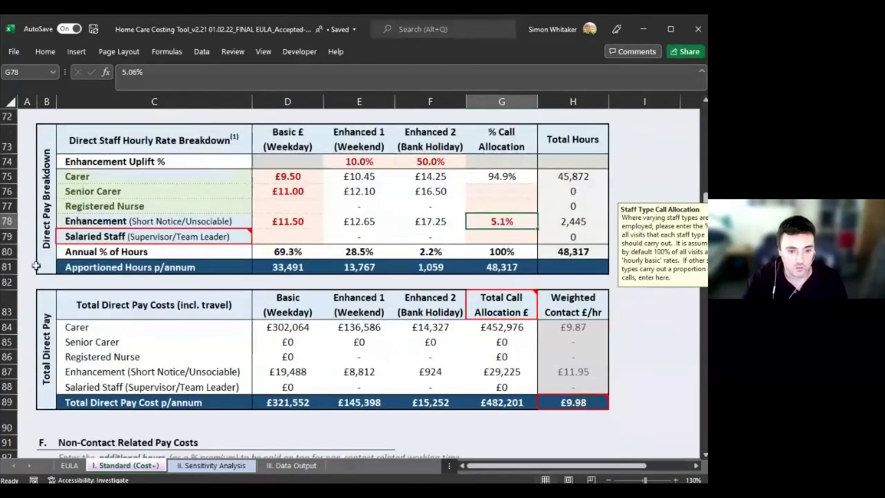
drag(46, 360, 577, 358)
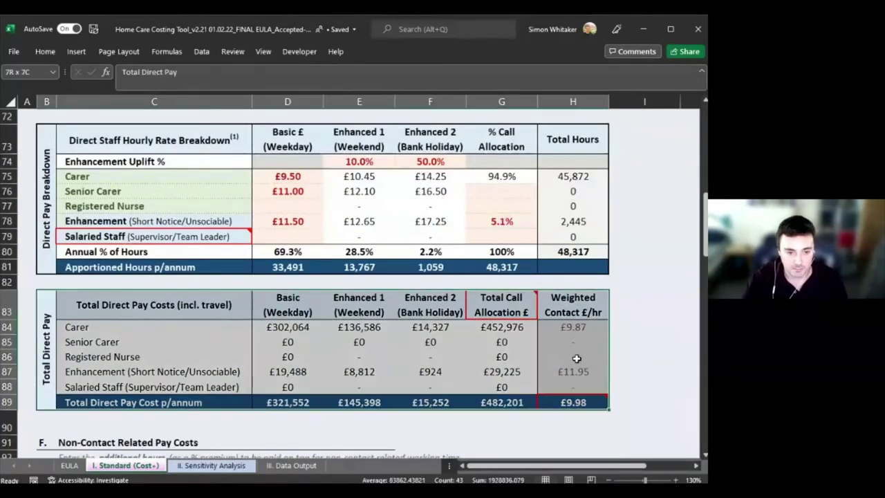
click(515, 373)
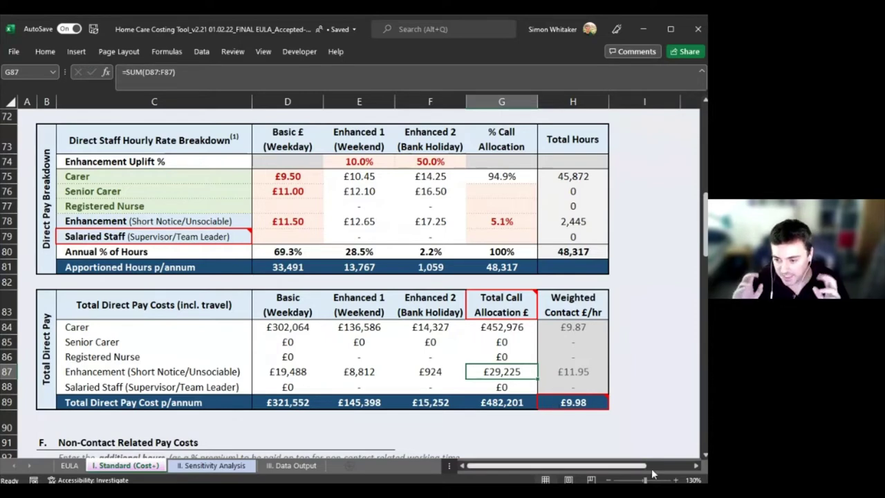
click(562, 402)
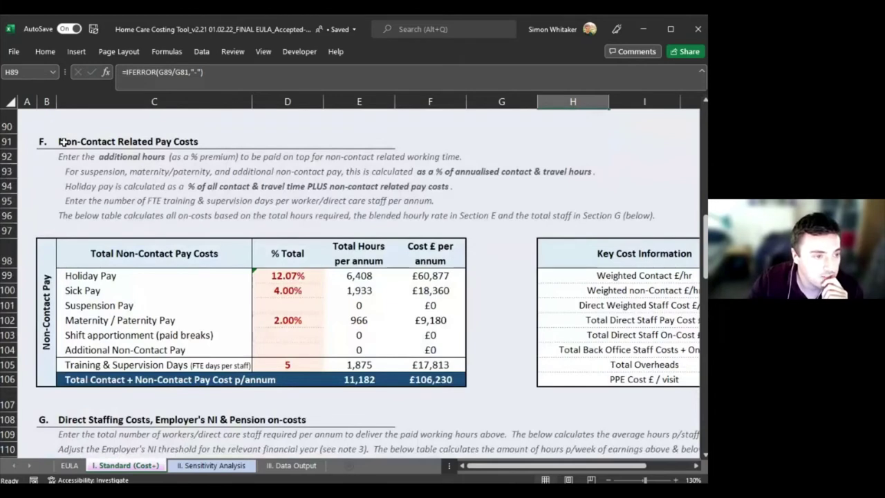
Step: Read Section F's guidance on non-contact related pay costs and refer back to the total direct pay cost per annum
drag(62, 141, 104, 231)
click(97, 173)
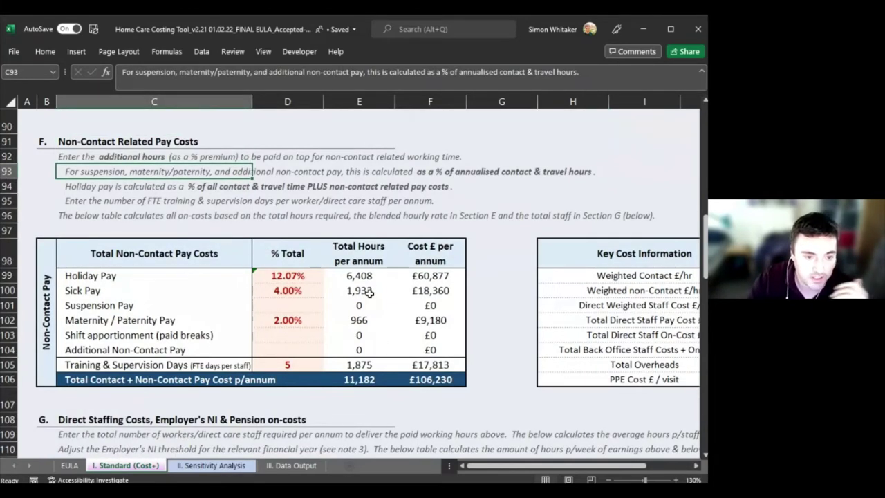
scroll(369, 325, up, 4)
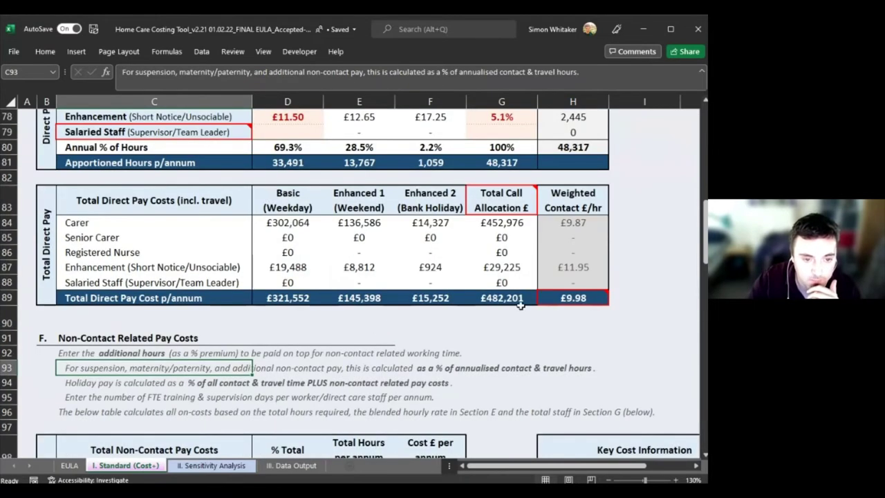
click(501, 298)
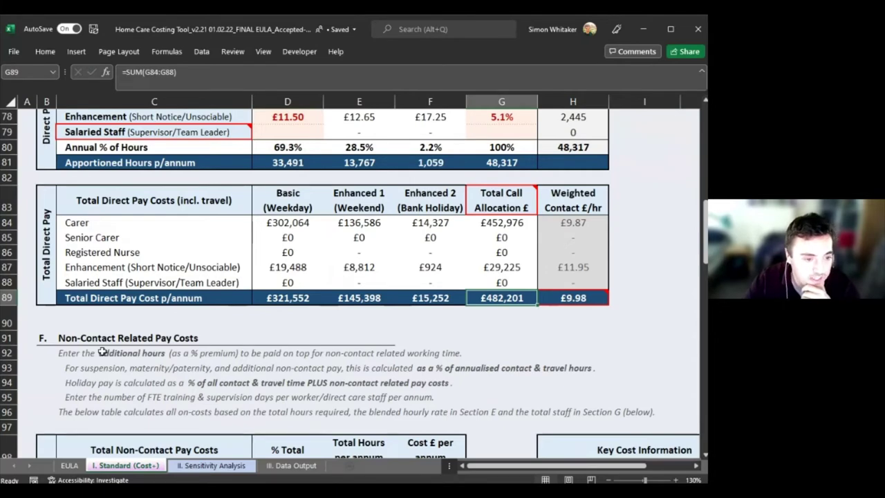
scroll(96, 346, down, 3)
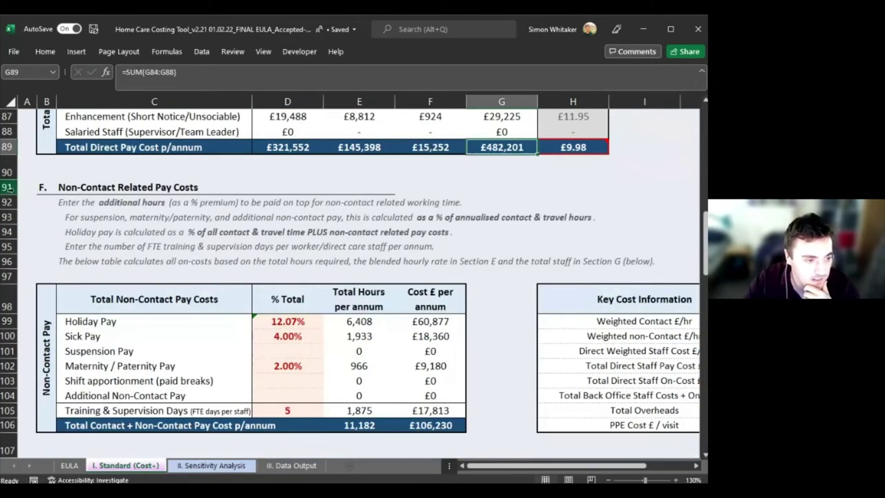
drag(13, 187, 15, 276)
click(124, 232)
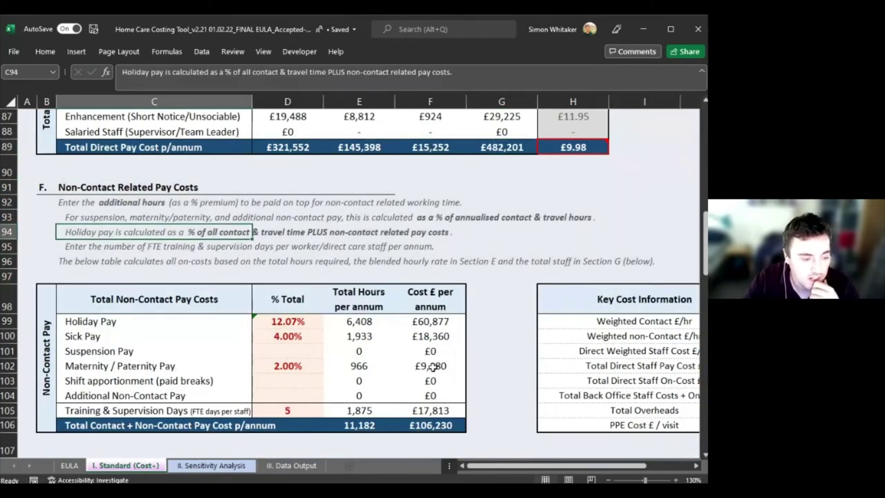
Step: Examine the Non-Contact Pay table's annual costs, pay categories and % Total inputs, including the Additional Non-Contact Pay guidance note
scroll(427, 355, down, 1)
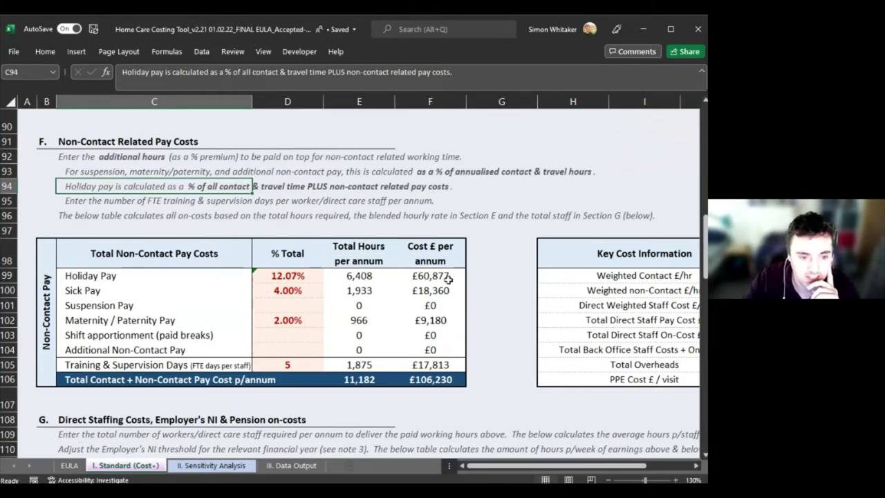
drag(446, 277, 446, 335)
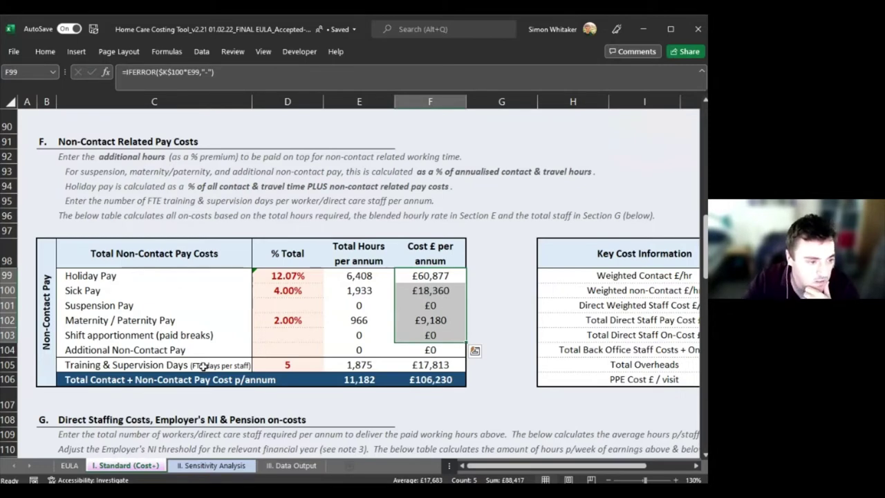
click(197, 275)
click(200, 295)
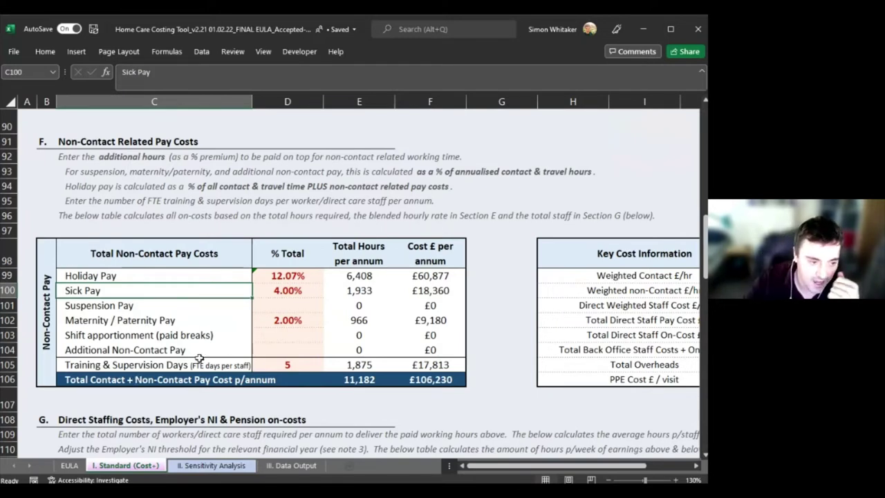
click(302, 349)
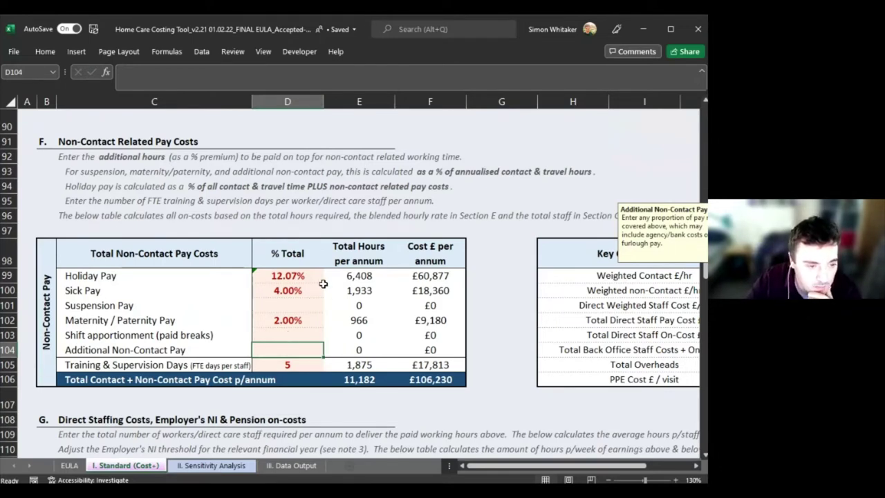
drag(314, 278, 307, 355)
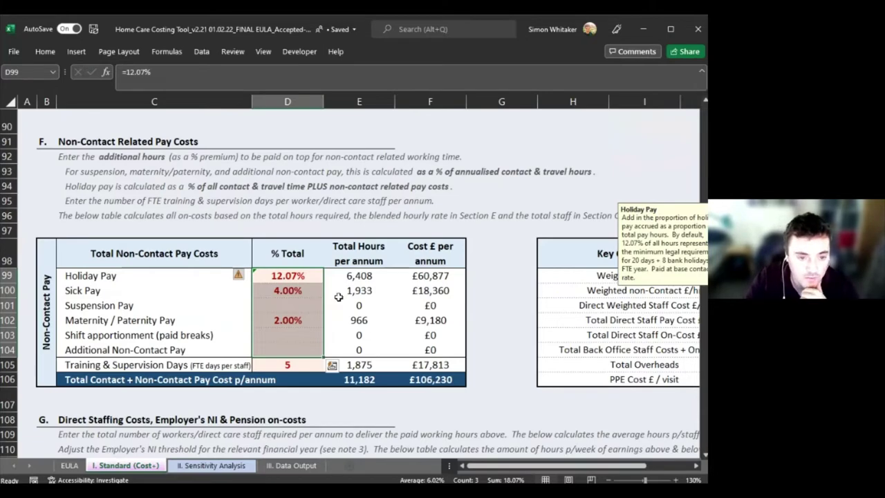
Step: Trace how the Sick Pay hours and cost derive from its percentage and Section E's total apportioned hours
scroll(431, 303, up, 8)
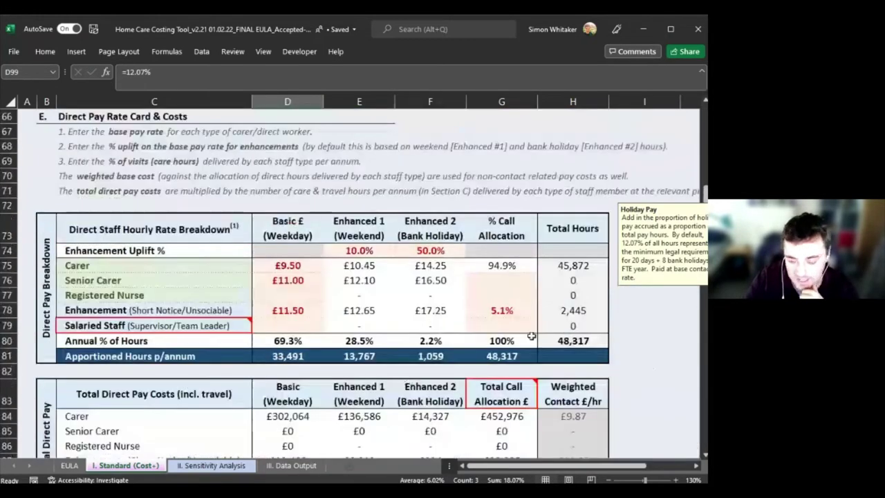
click(528, 354)
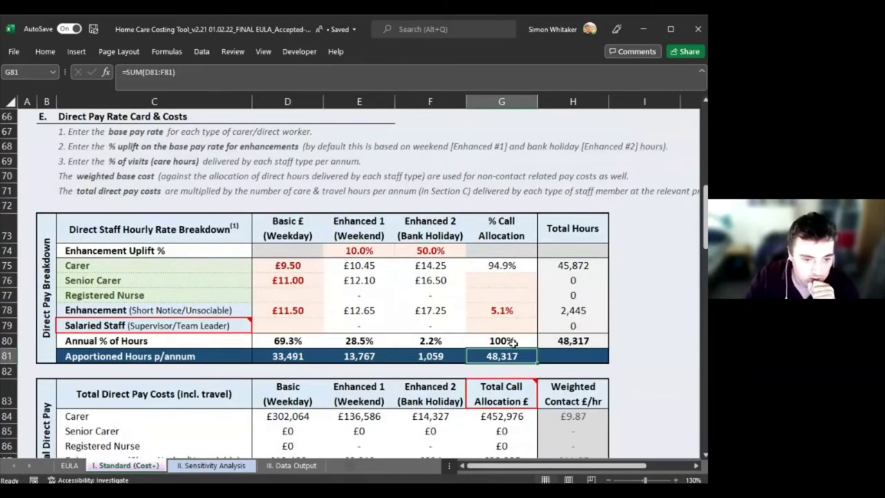
scroll(510, 354, down, 7)
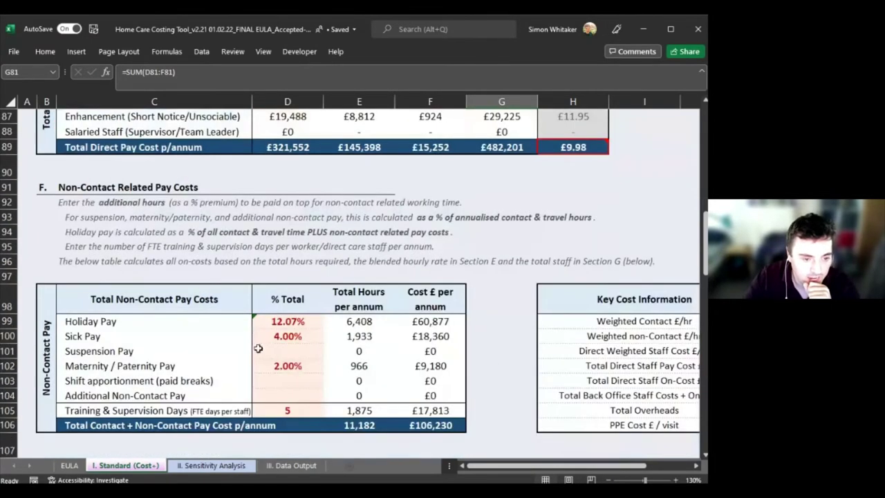
click(291, 340)
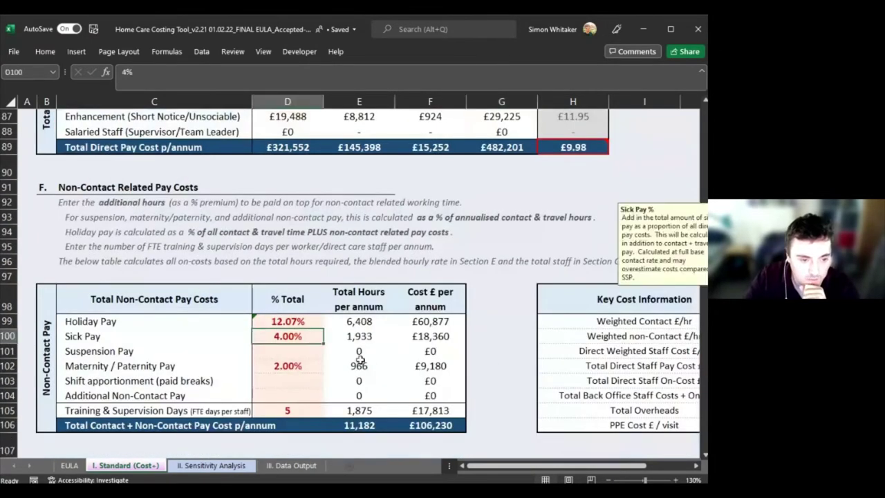
key(Right)
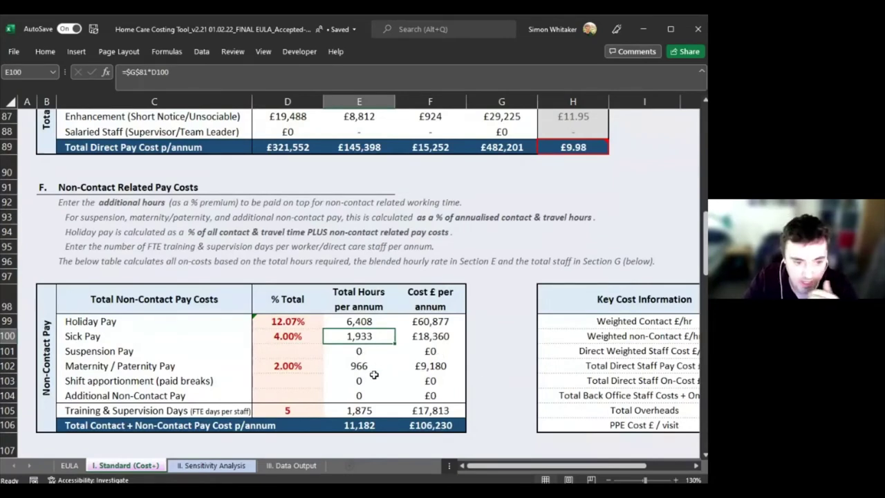
key(Right)
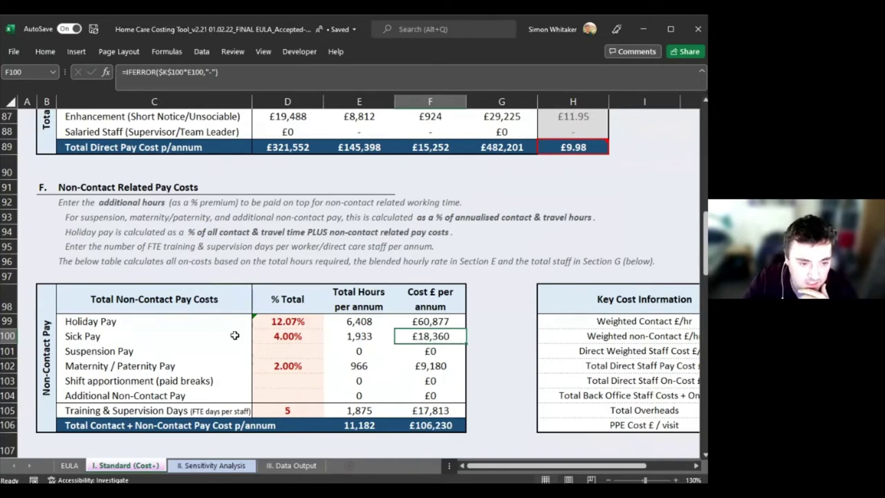
drag(418, 336, 311, 334)
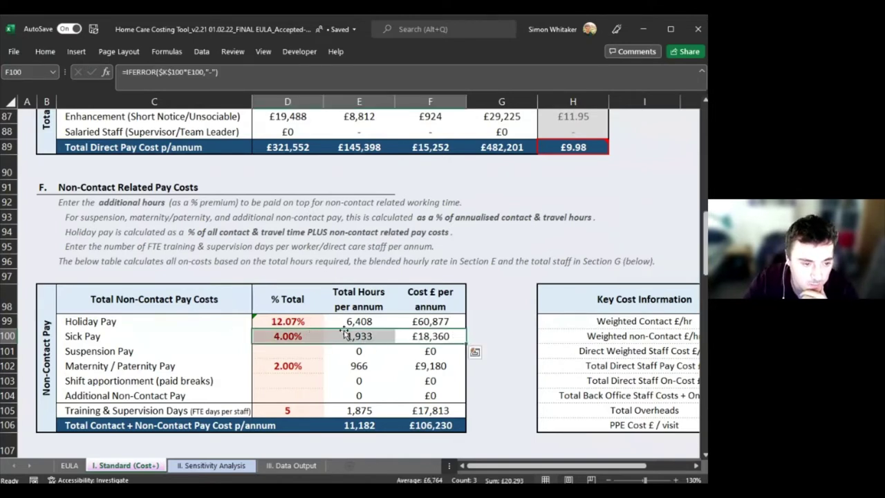
click(288, 336)
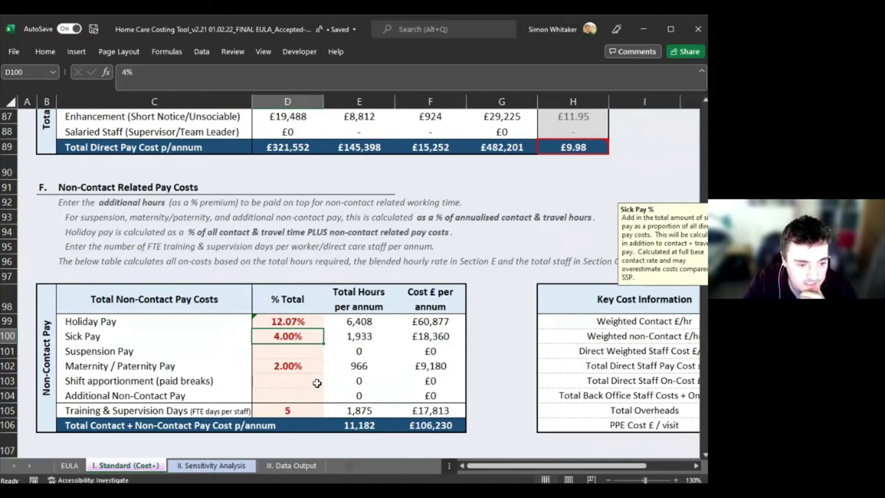
Step: Trace the Holiday Pay hours back to its percentage, the other non-contact hours and Section E's total apportioned hours
click(308, 323)
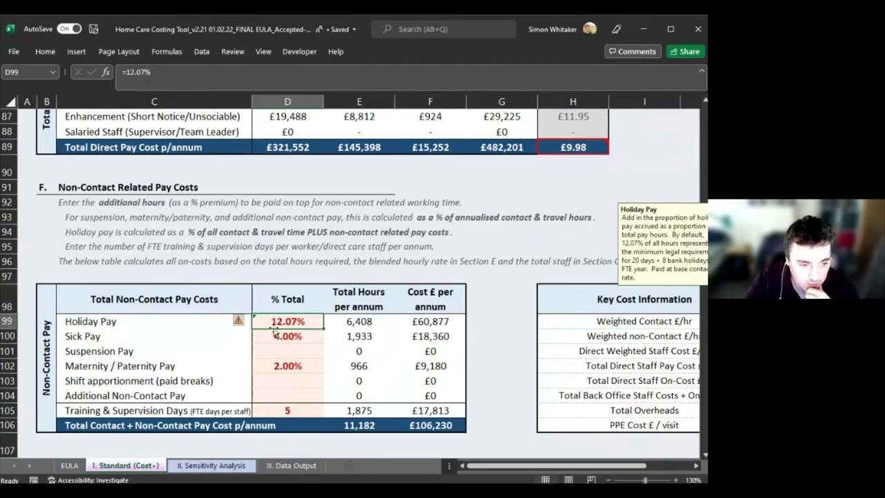
drag(376, 339, 378, 413)
scroll(441, 318, up, 2)
scroll(441, 318, up, 4)
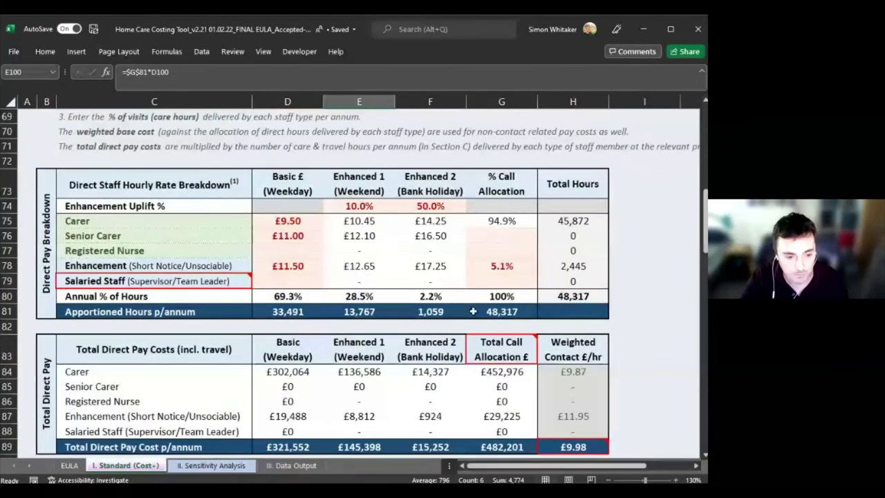
click(498, 312)
scroll(441, 408, down, 7)
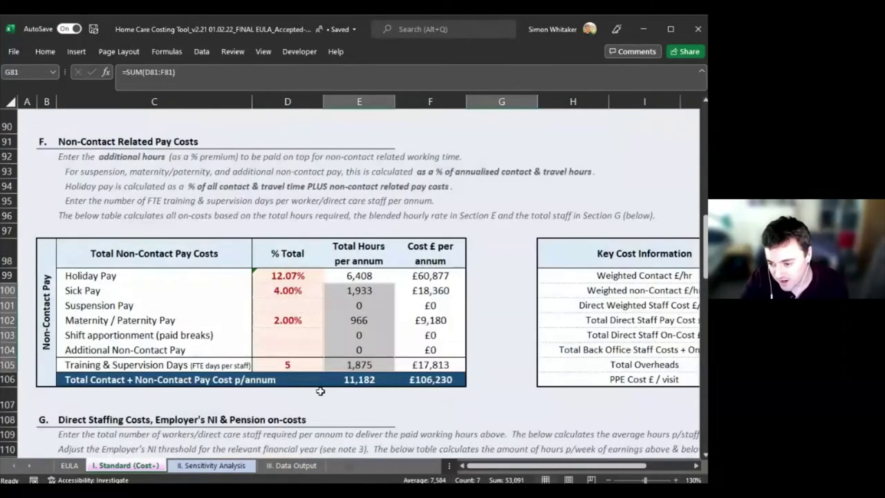
click(372, 365)
click(358, 275)
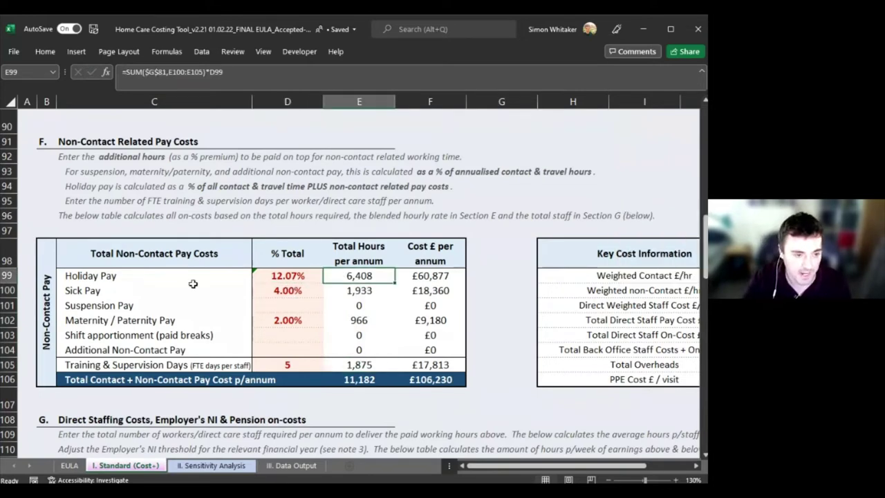
Step: Compare the Holiday Pay percentage and its guidance note with the annual Holiday Pay cost and its formula
click(289, 277)
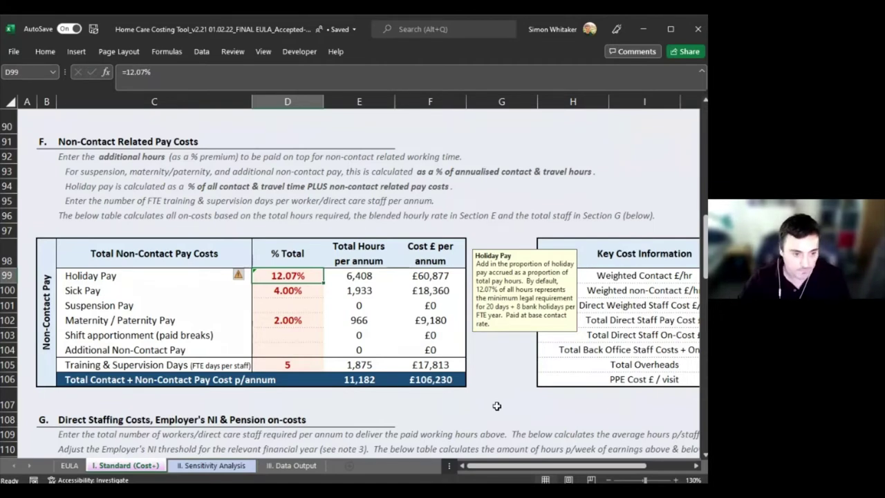
click(415, 278)
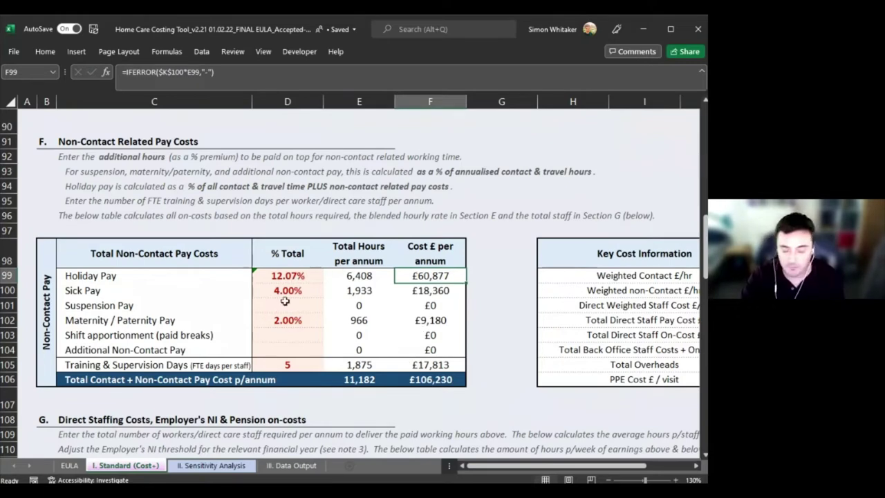
click(294, 276)
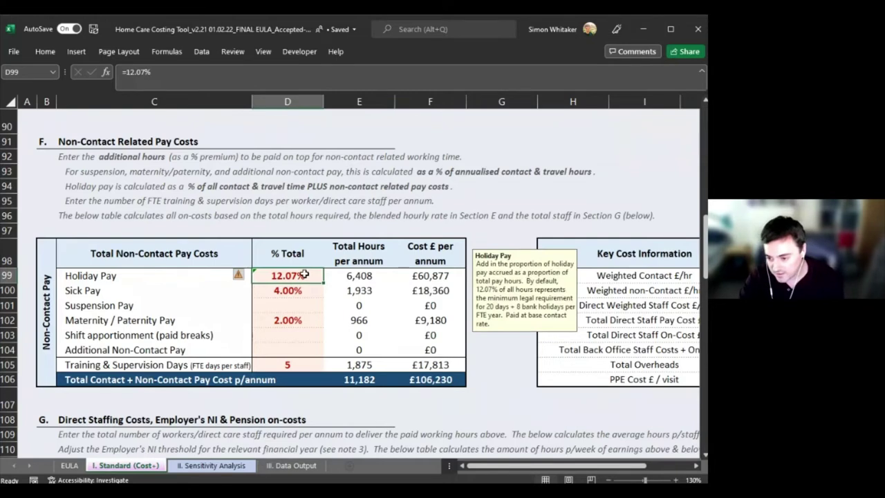
click(435, 276)
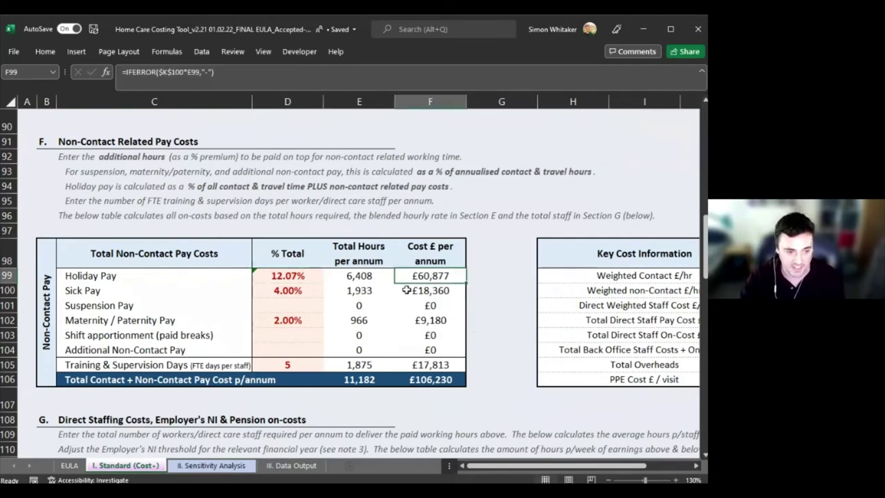
key(Left)
key(Left)
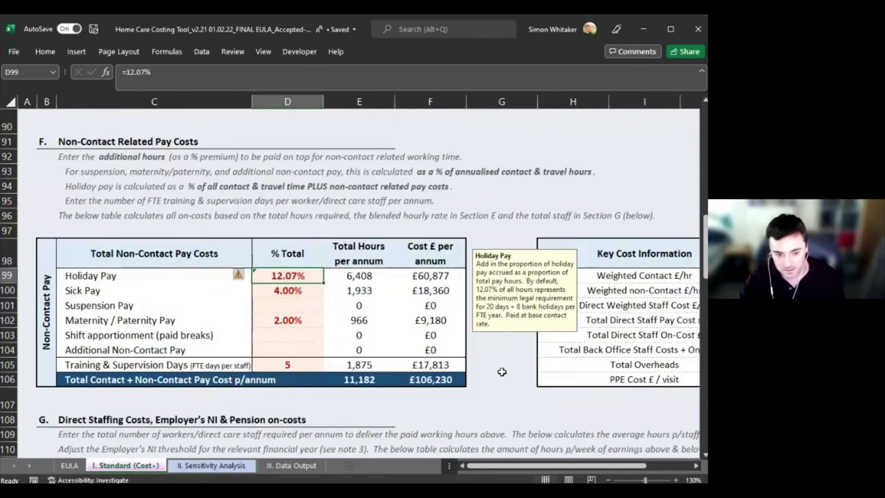
key(Right)
key(Right)
Step: Look over Section G's staffing tables and review the Training & Supervision Days input with its guidance note and label
scroll(477, 428, down, 4)
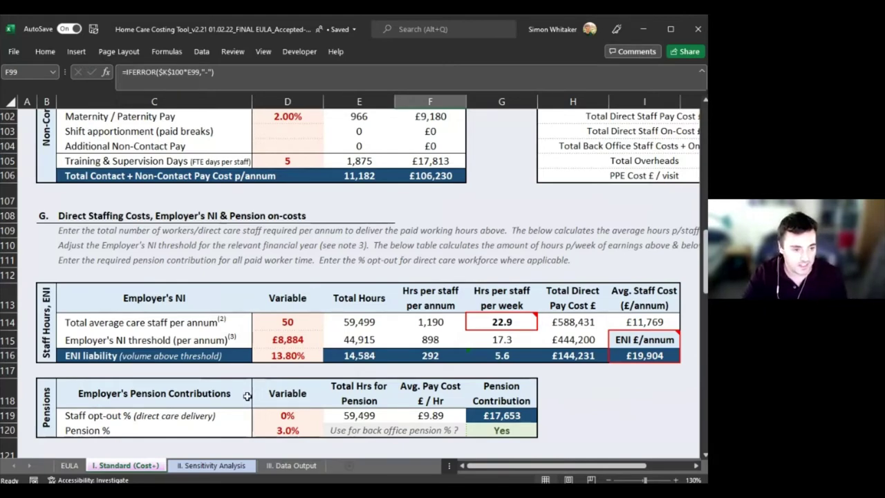
scroll(278, 267, up, 4)
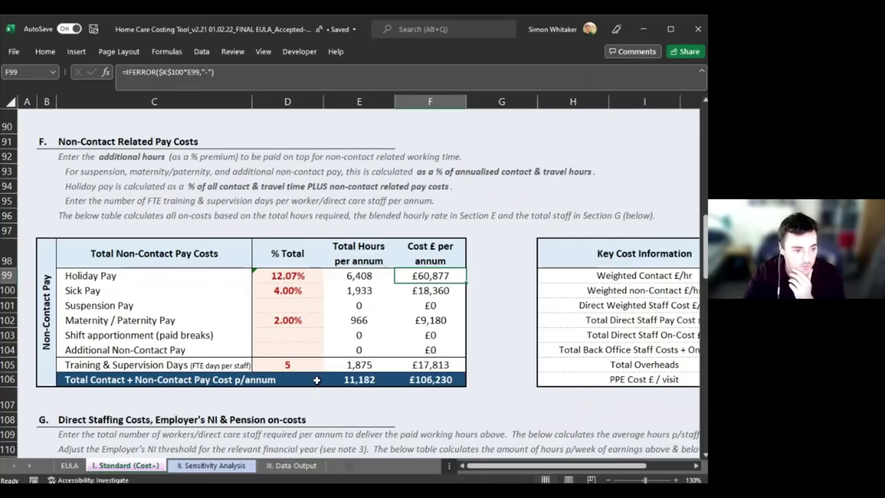
click(292, 362)
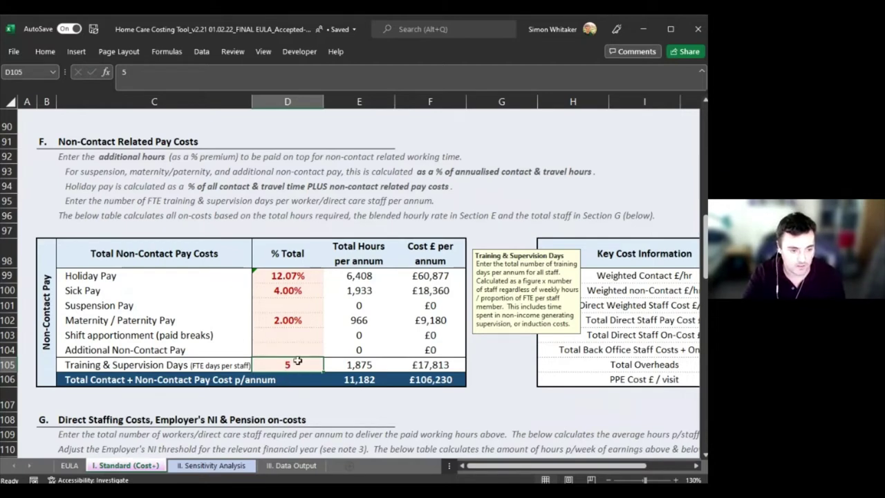
click(185, 368)
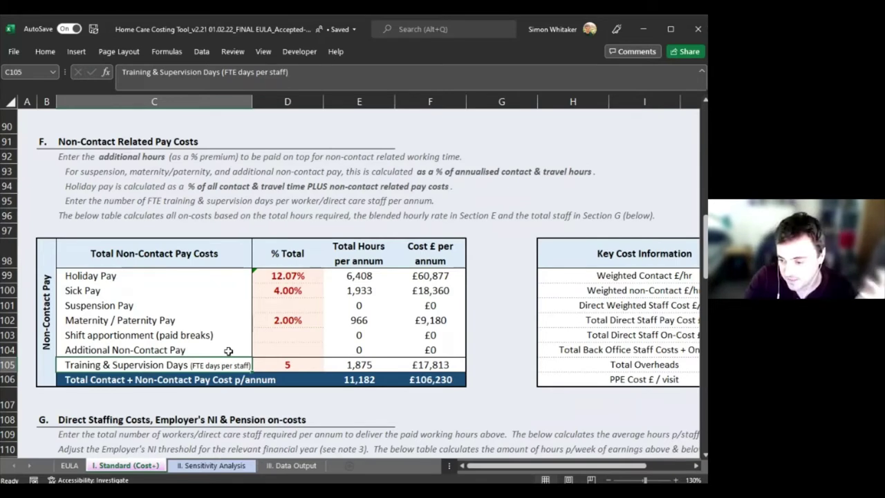
Step: Clear Section G's total average care staff per annum value to test its effect on the Training & Supervision figures
key(Right)
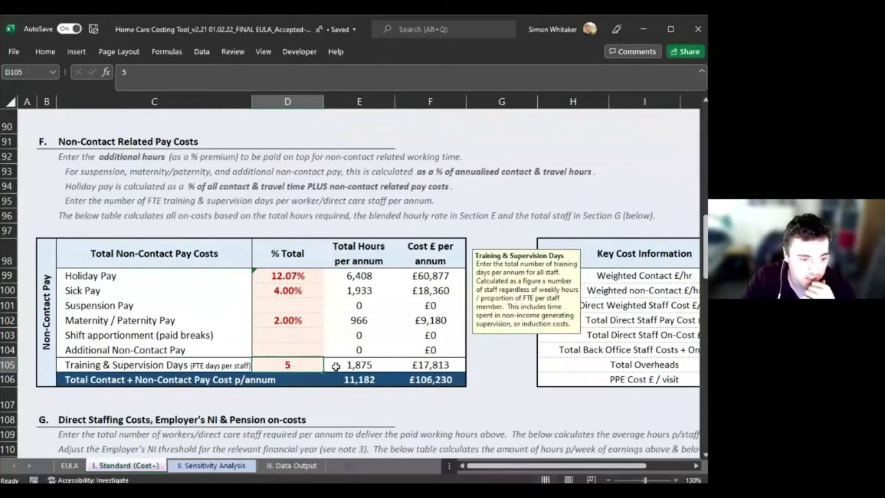
scroll(324, 380, down, 2)
click(301, 430)
key(Delete)
scroll(356, 336, up, 2)
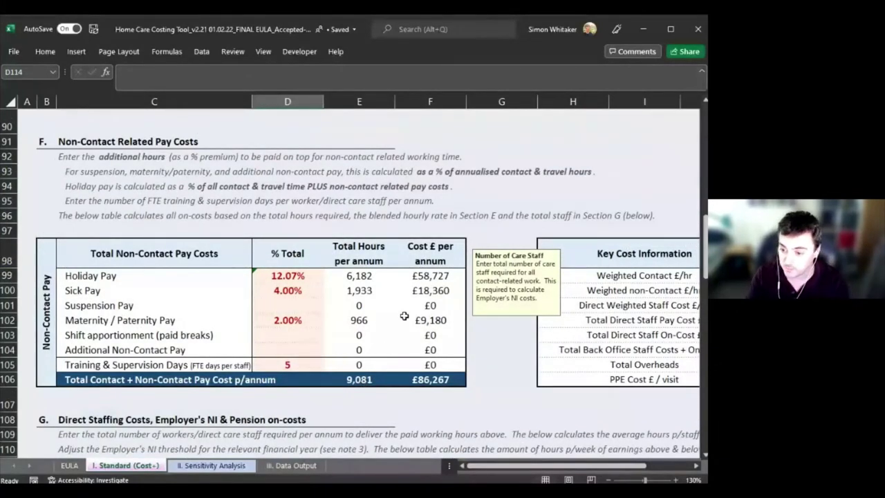
Step: Check the Training & Supervision Days input against its annual hours and cost with the care staff number left blank
click(302, 270)
click(359, 334)
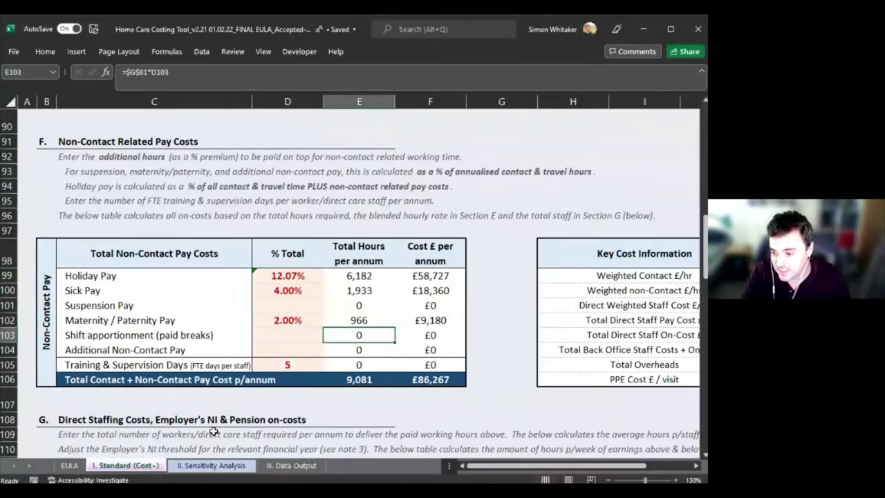
click(262, 367)
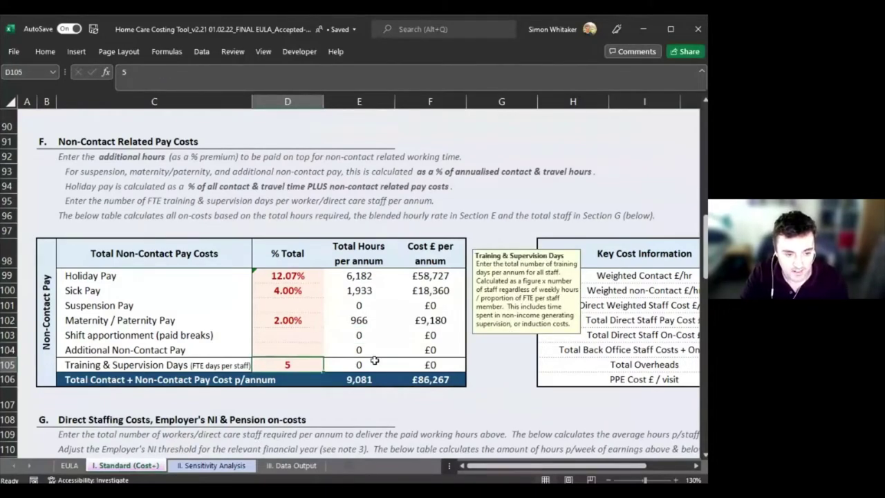
drag(374, 361, 418, 365)
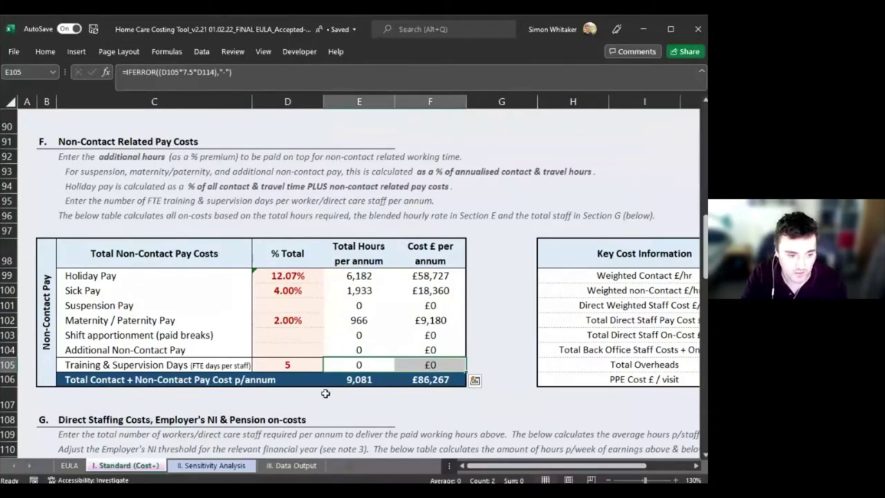
Step: Compare the empty care staff input and its guidance note with the Training & Supervision hours formula and cost
scroll(129, 418, down, 2)
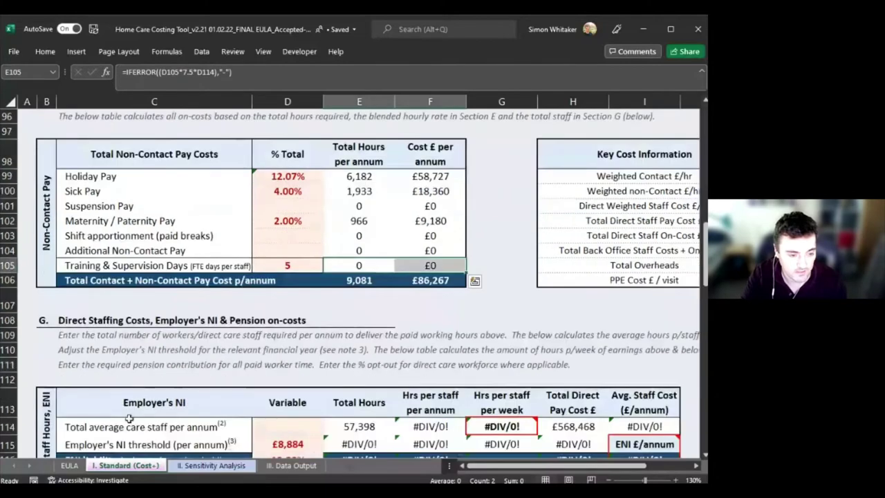
click(141, 426)
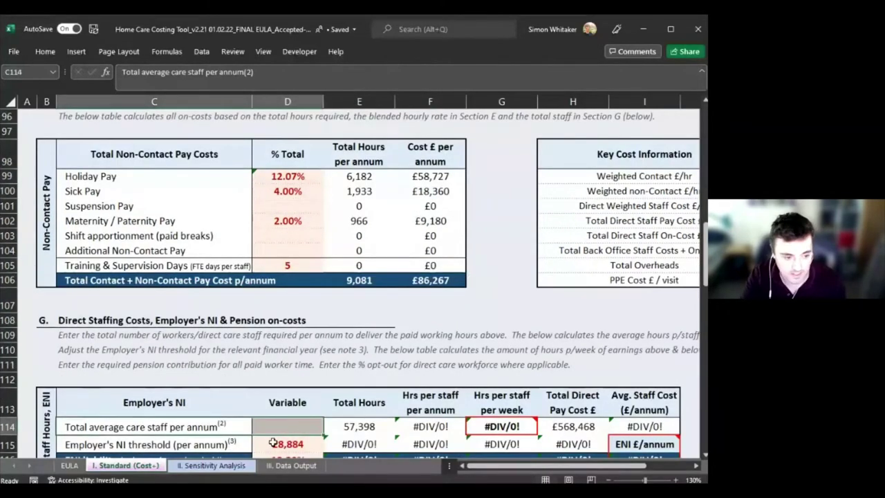
click(314, 419)
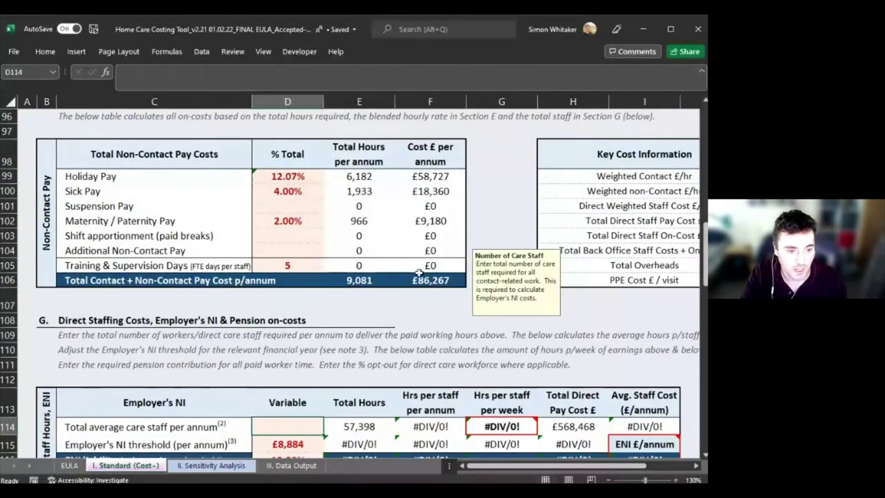
scroll(347, 335, up, 2)
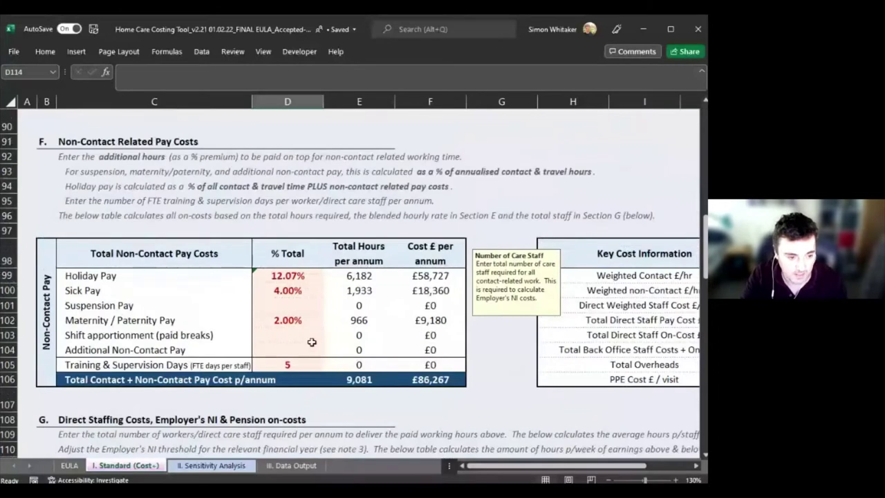
click(298, 365)
drag(351, 364, 424, 365)
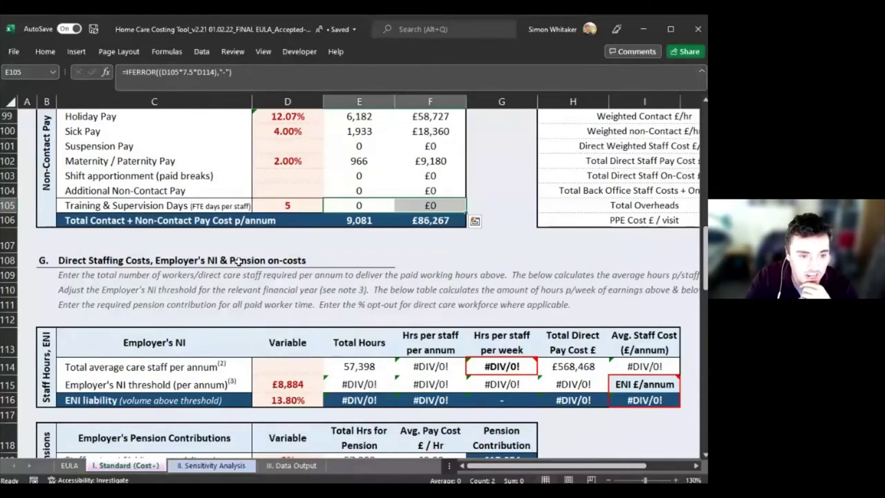
Step: Look over Section G's staffing tables and undo the clearing of the total average care staff number
scroll(284, 236, down, 1)
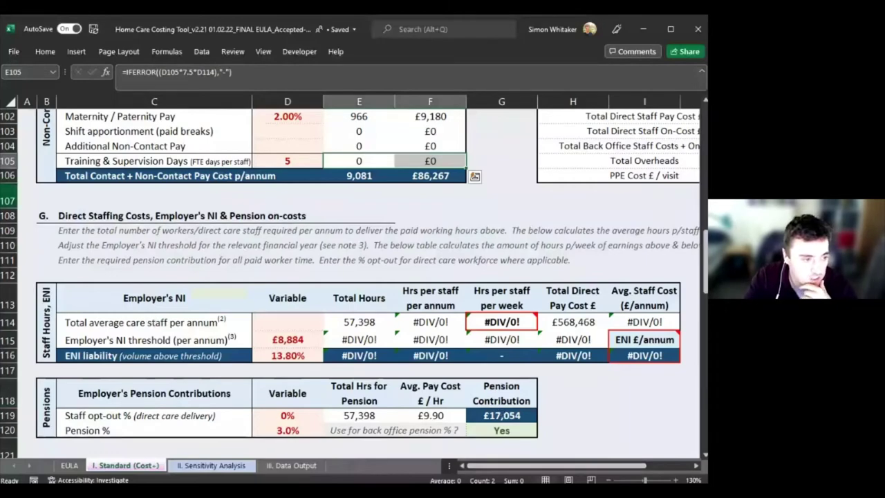
drag(9, 216, 9, 430)
click(107, 295)
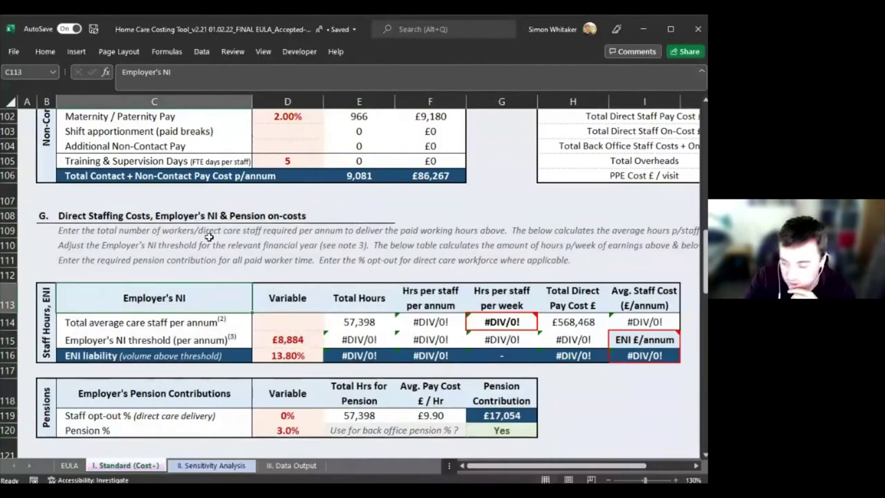
click(287, 322)
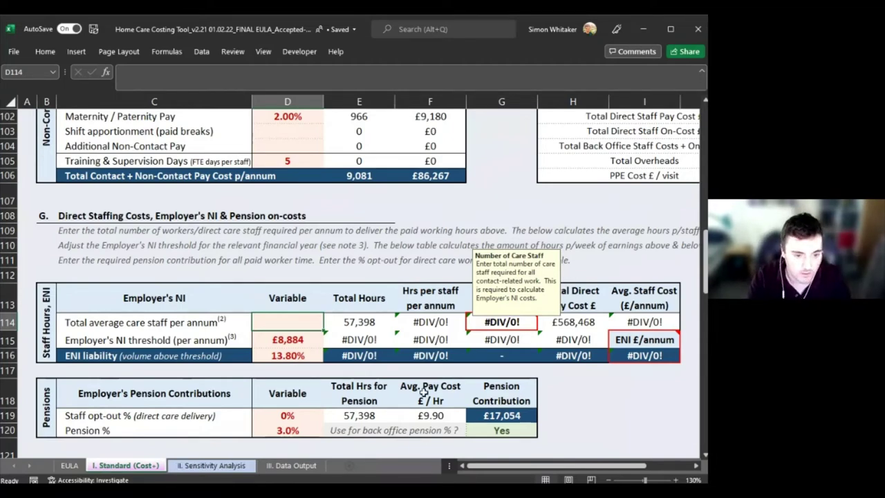
key(ctrl+z)
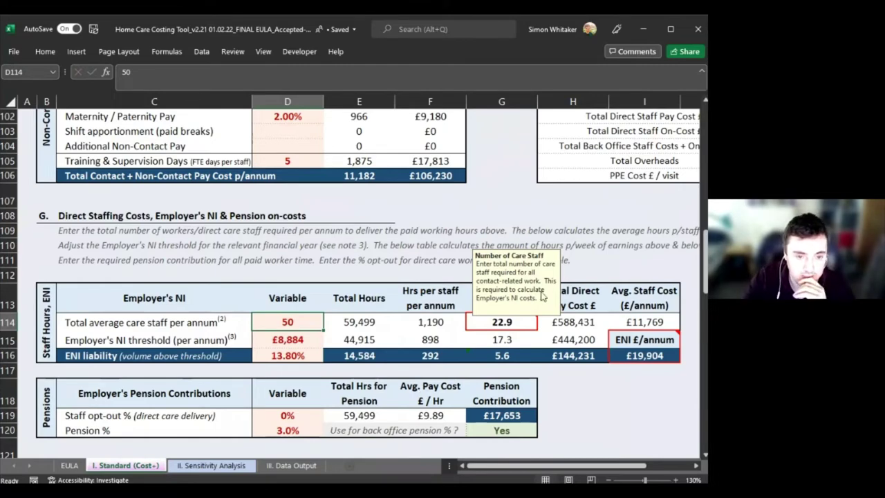
Step: Move the floating guidance note clear of the Employer's NI table and select the Training & Supervision Days input
drag(558, 254, 643, 176)
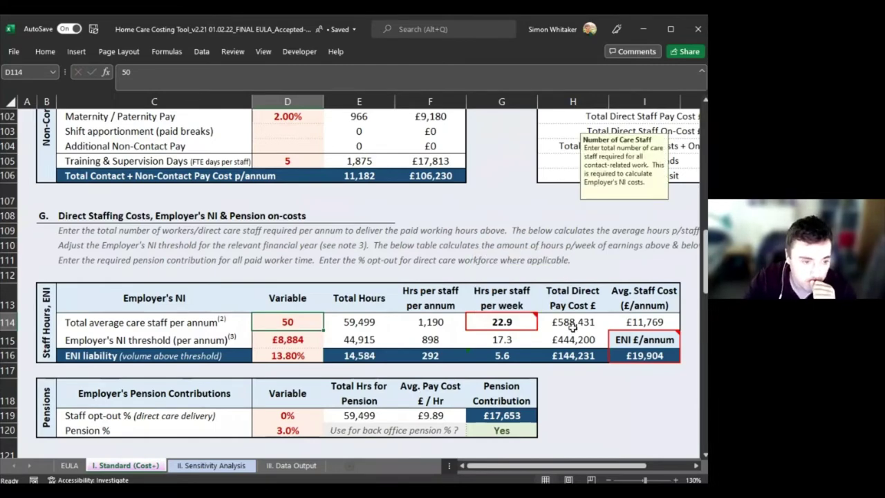
scroll(569, 327, up, 2)
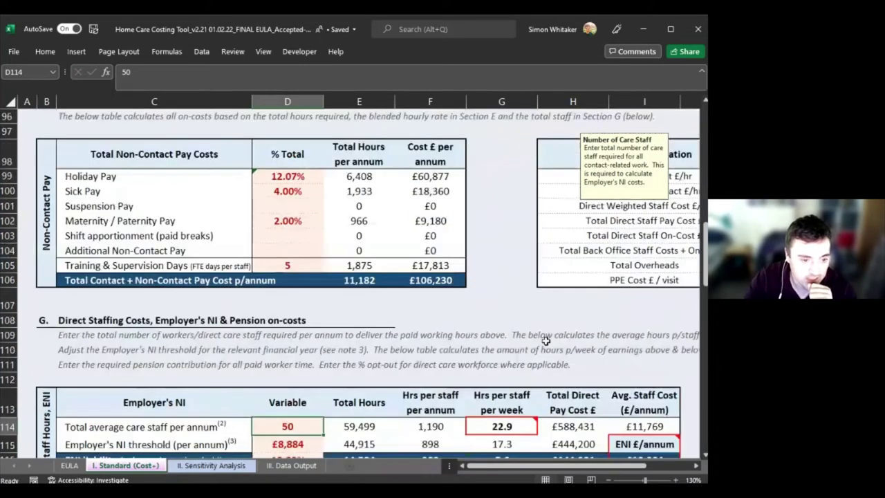
click(271, 269)
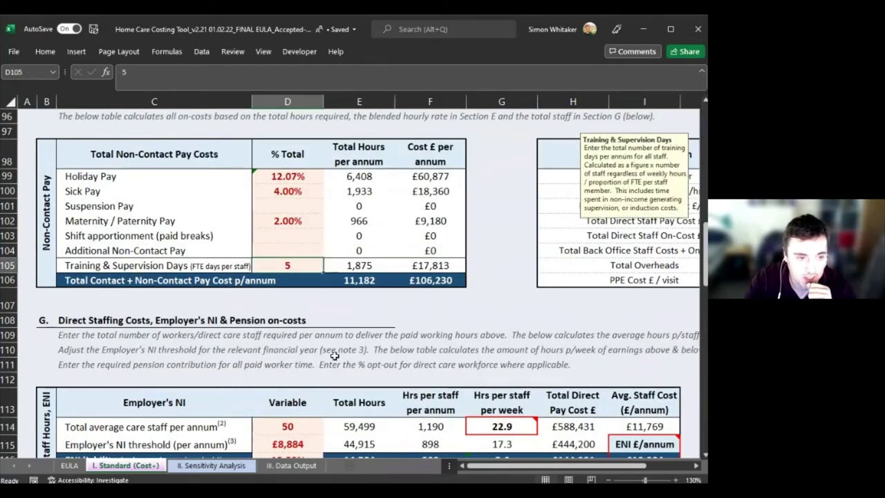
Step: Review Section E's direct pay rates, and inspect the formulas behind the Training & Supervision hours and cost
scroll(335, 356, up, 6)
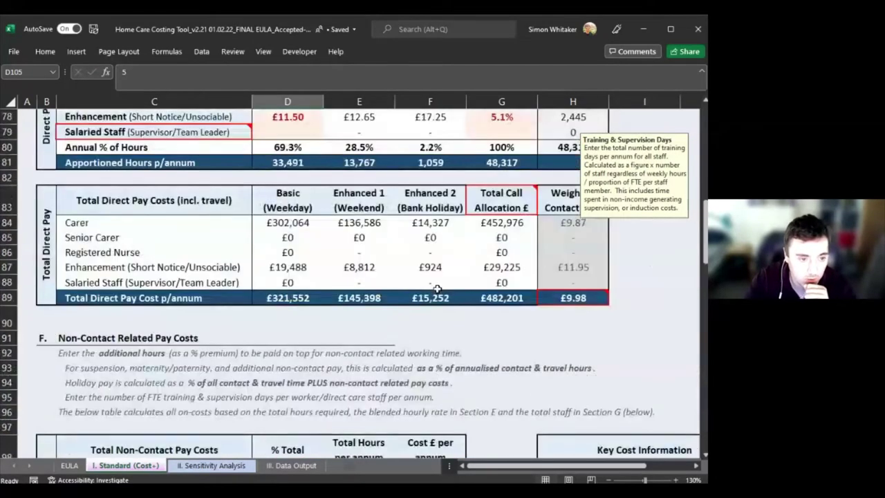
scroll(437, 289, up, 2)
drag(287, 176, 288, 269)
scroll(342, 361, down, 10)
scroll(343, 361, up, 2)
click(432, 265)
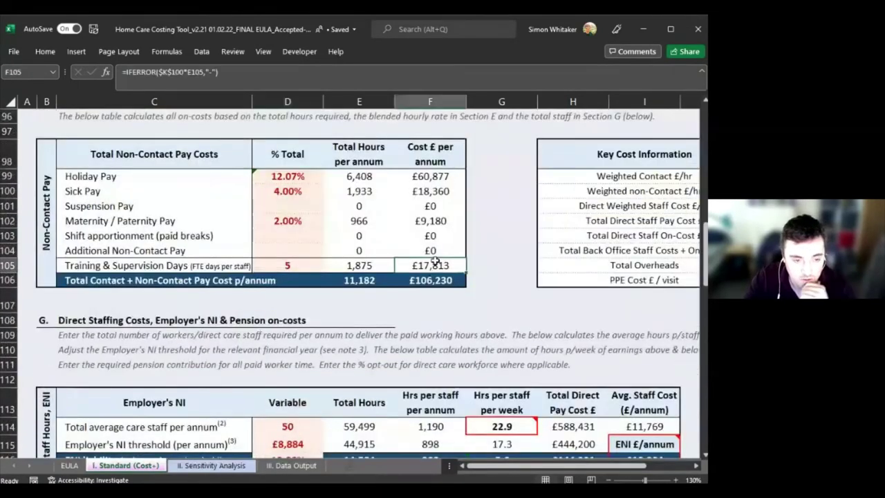
click(356, 269)
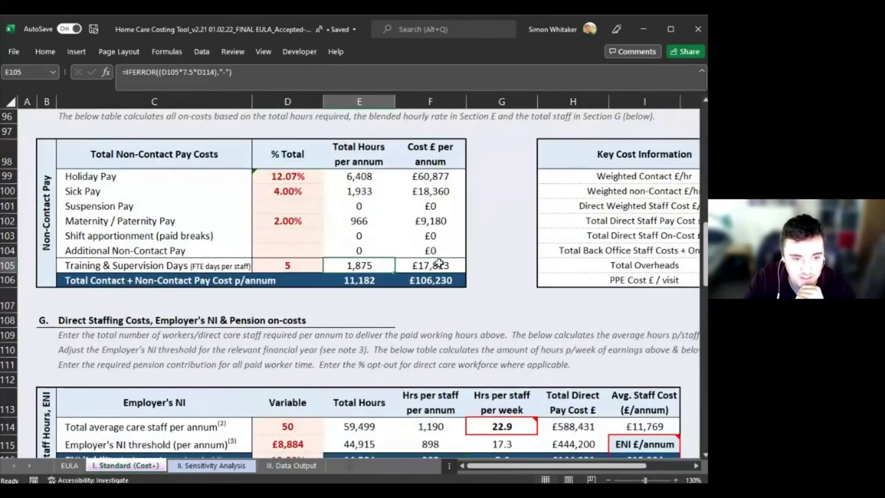
click(435, 266)
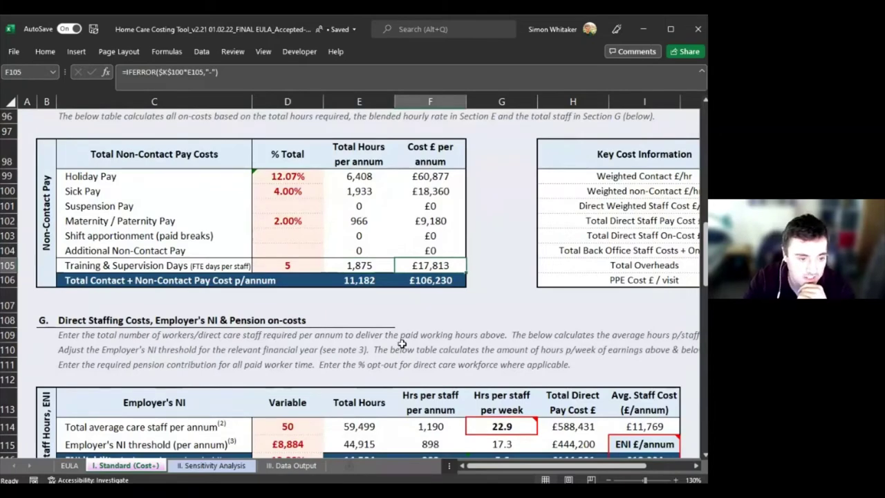
Step: Trace the Training & Supervision cost back to its days per staff and Section G's total average care staff number
scroll(401, 344, down, 2)
click(272, 318)
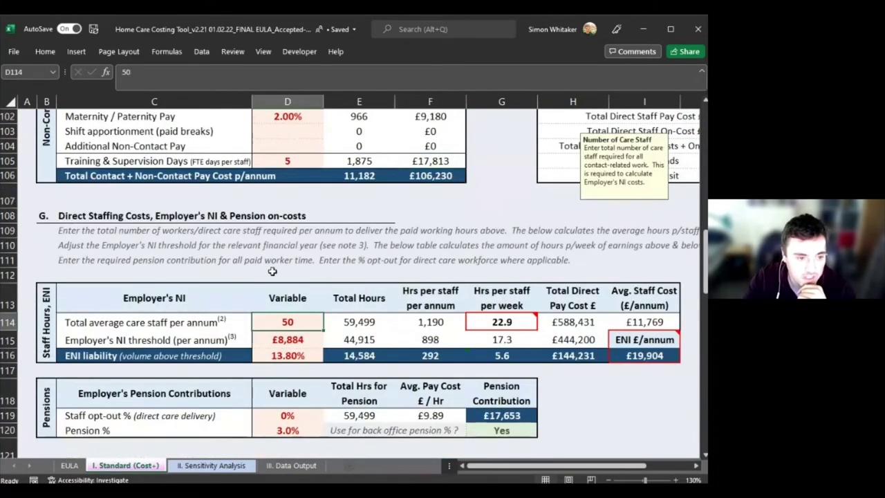
click(306, 159)
click(423, 162)
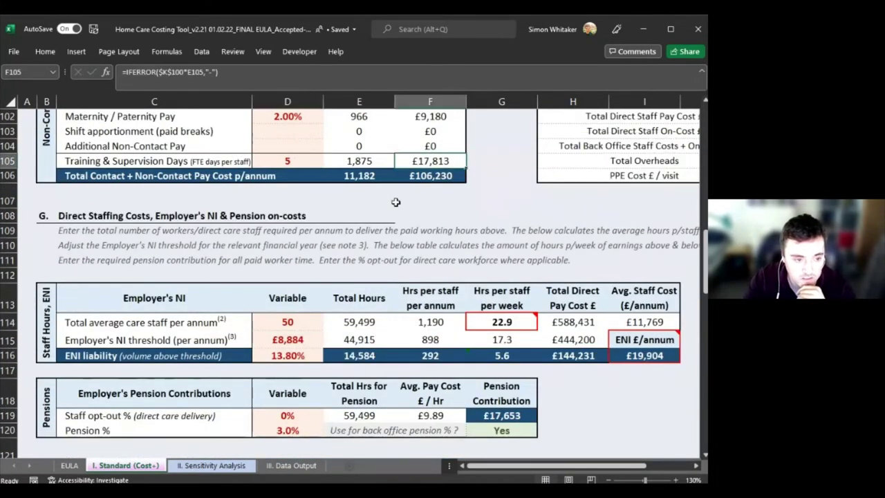
click(290, 321)
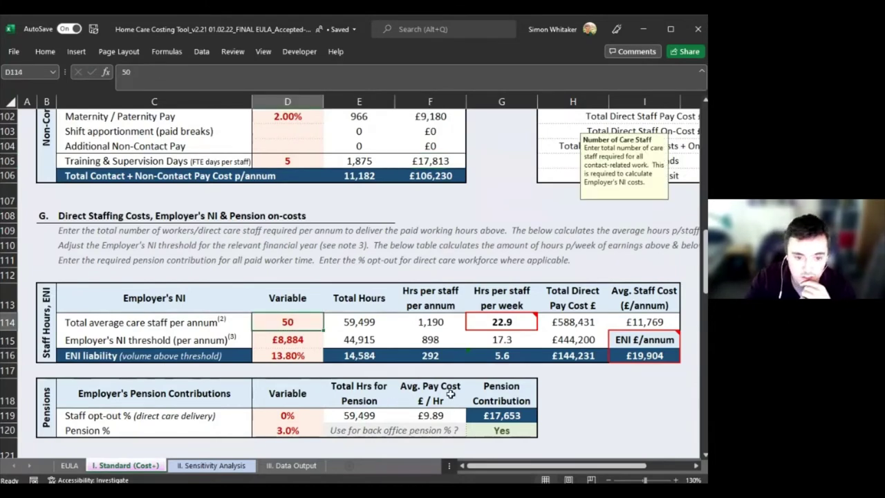
scroll(440, 306, up, 1)
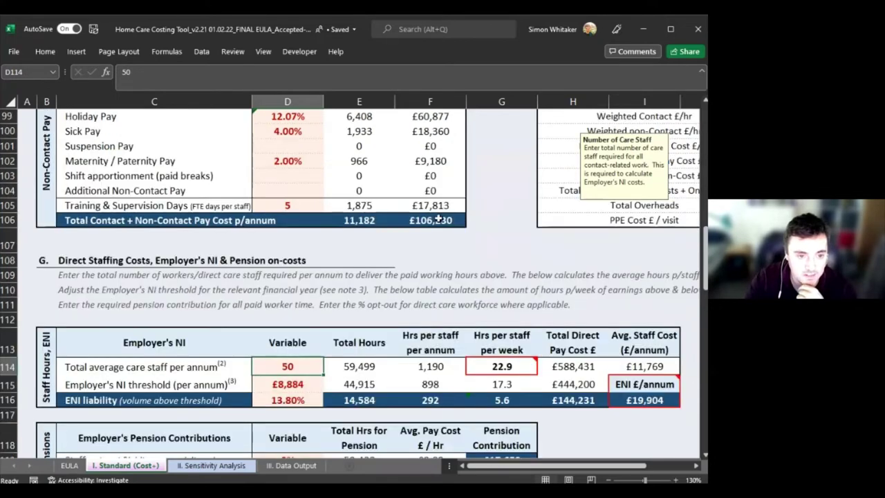
click(444, 205)
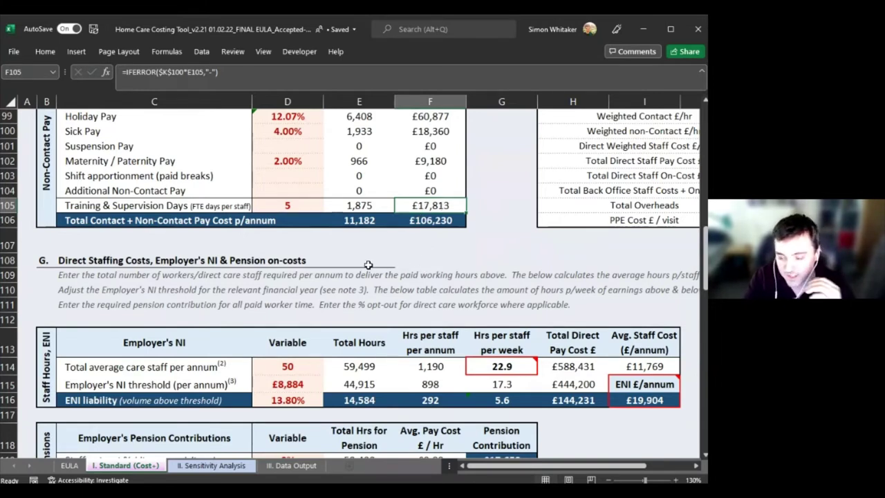
Step: Try 3.4 Training & Supervision Days per staff, check the resulting cost, and undo the change
click(312, 207)
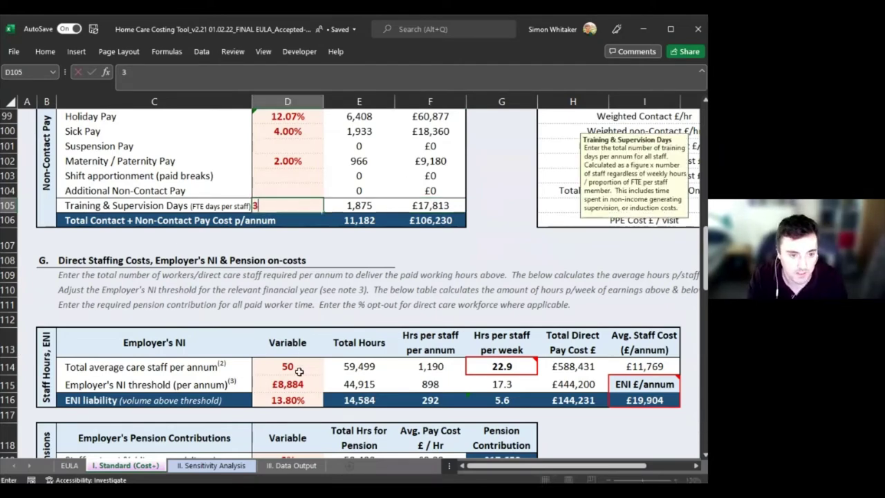
text(3.4)
key(Tab)
key(Tab)
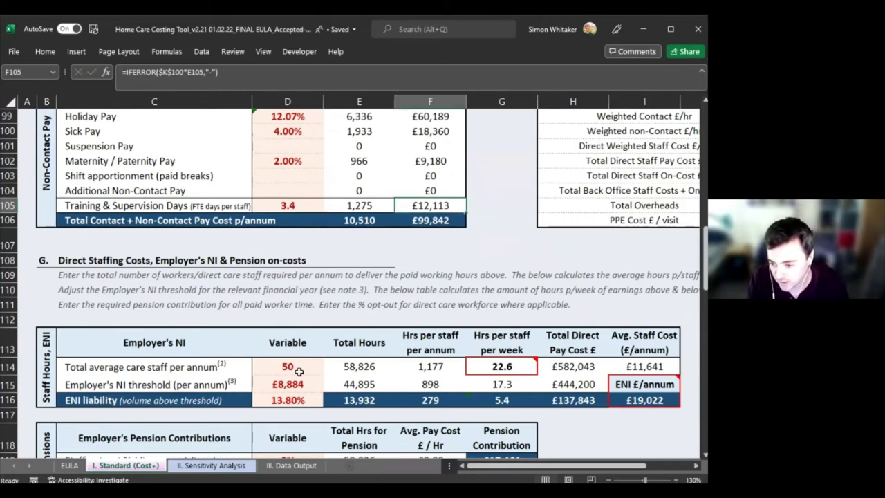
key(shift+Tab)
key(shift+Tab)
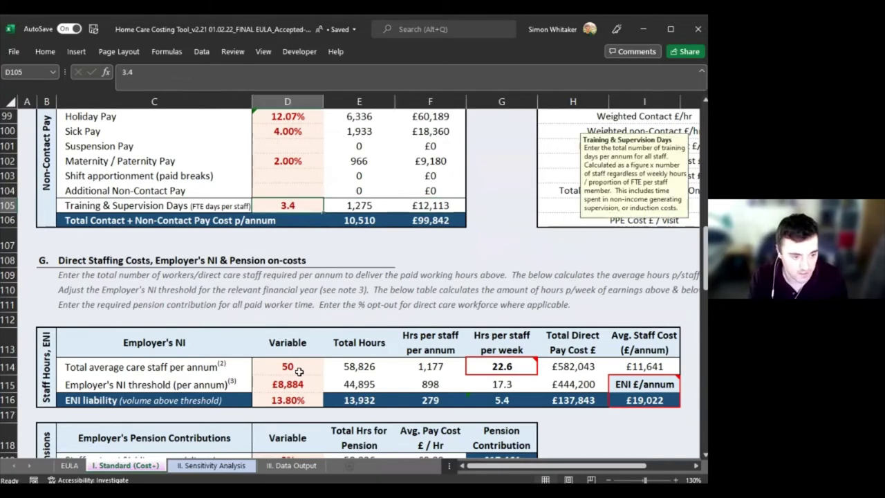
key(ctrl+z)
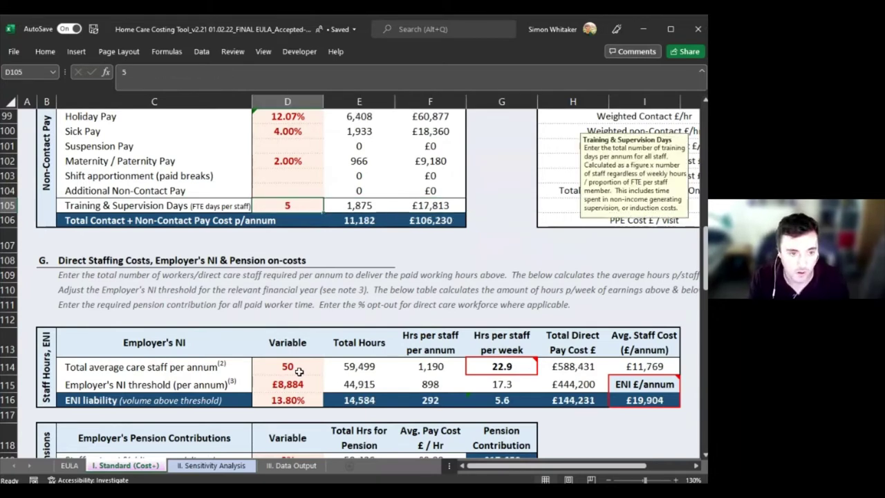
Step: Check the Training & Supervision row against the total non-contact pay cost formula and the individual costs it sums
key(Tab)
key(Tab)
key(shift+Tab)
key(shift+Tab)
key(Tab)
key(Tab)
key(Down)
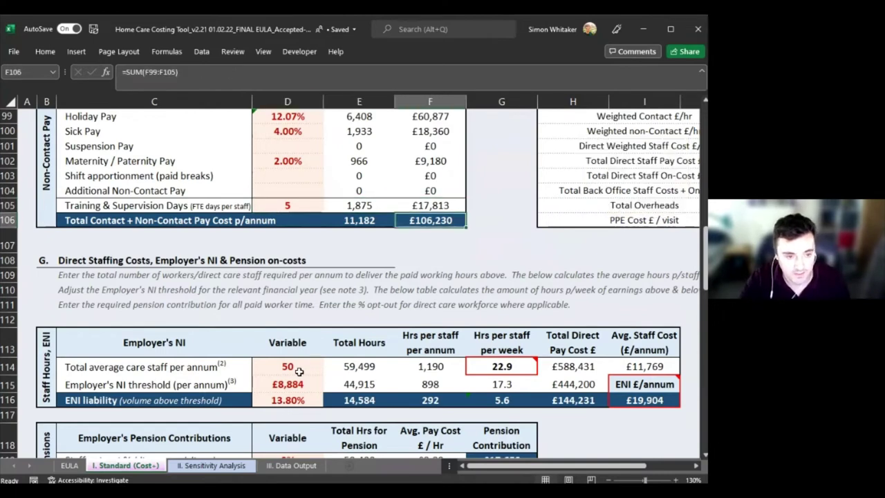
drag(452, 205, 443, 147)
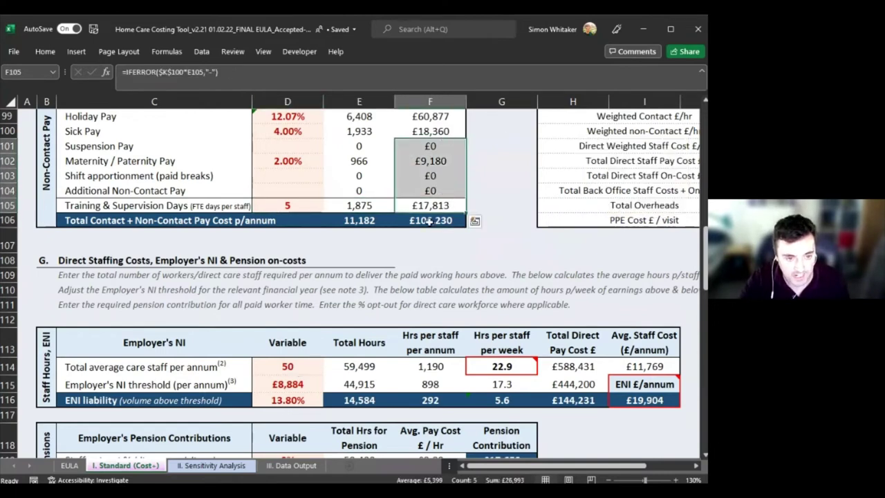
Step: Relate the Training & Supervision cost to the total care staff number and the hours per staff per week formula
click(427, 206)
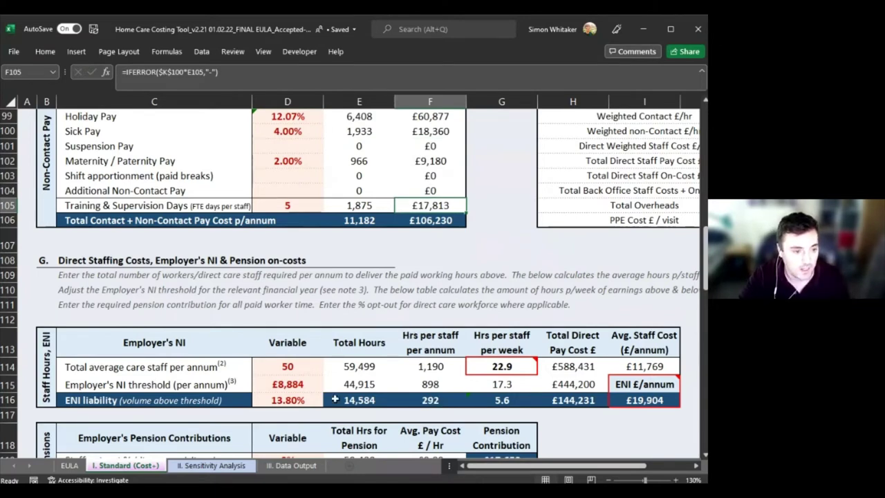
click(276, 367)
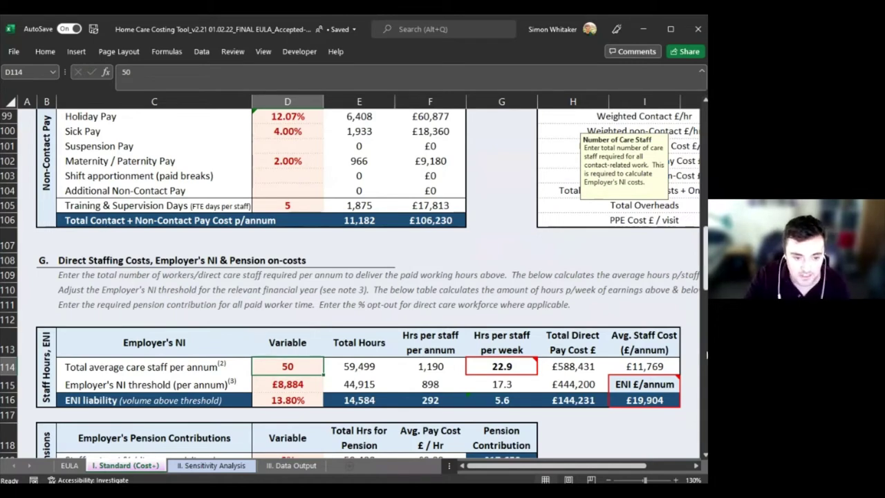
click(484, 374)
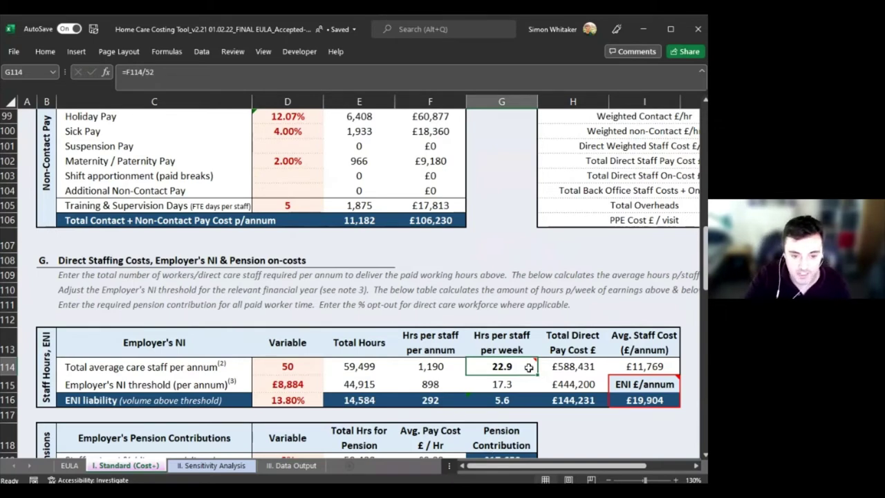
Step: Try 34 and 30 as the total average care staff per annum in Section G's Employer's NI table
mouse_move(517, 370)
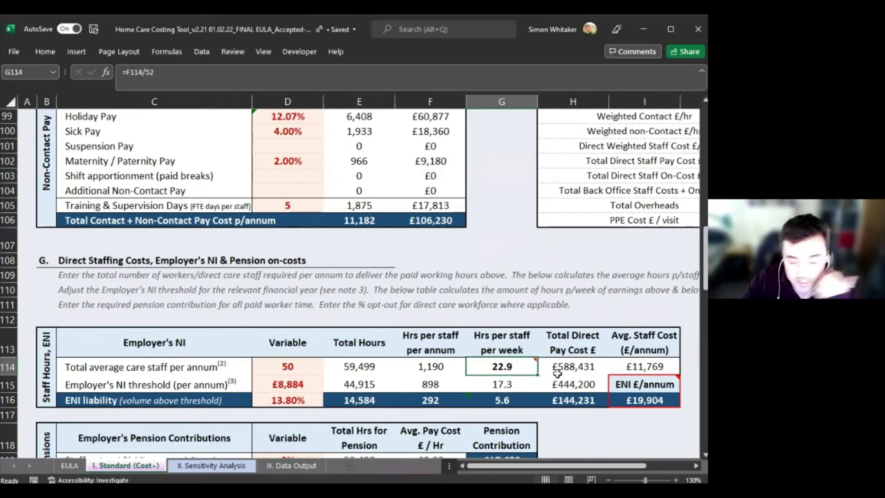
click(285, 366)
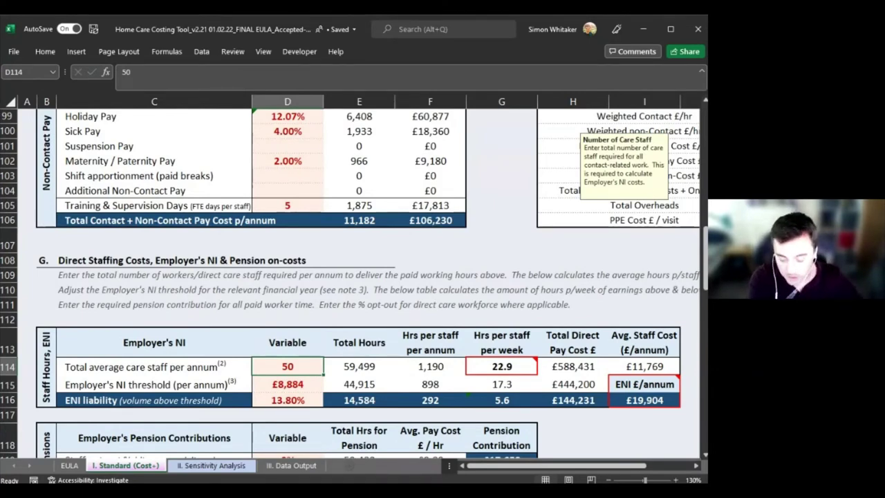
text(34)
key(ctrl+Return)
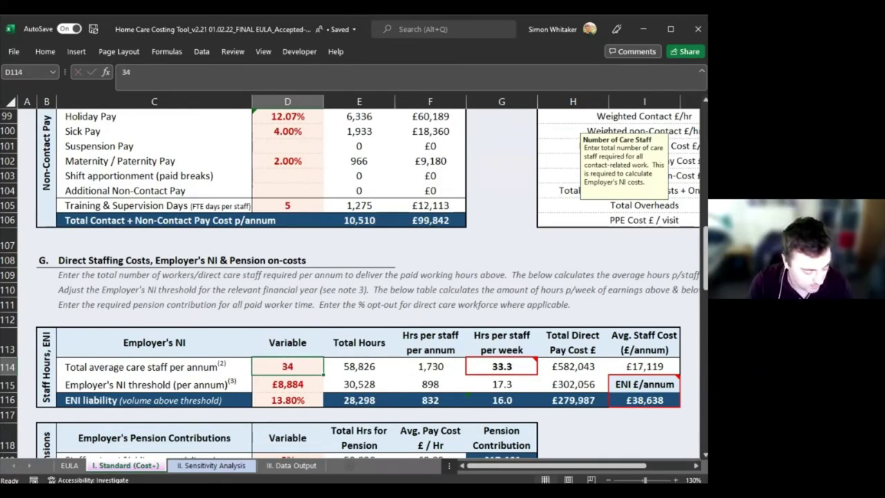
text(30)
key(ctrl+Return)
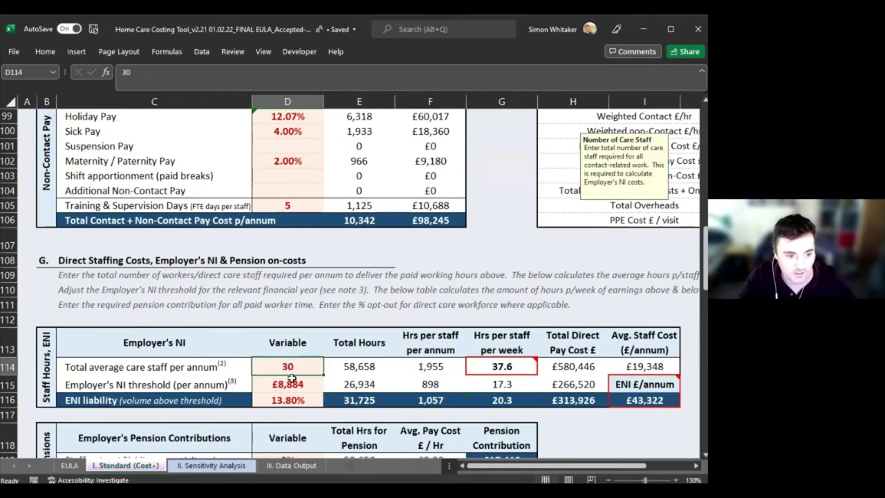
Step: Check the staff hours per week note, the Training & Supervision cost and the annual ENI cost against the staff number
click(514, 365)
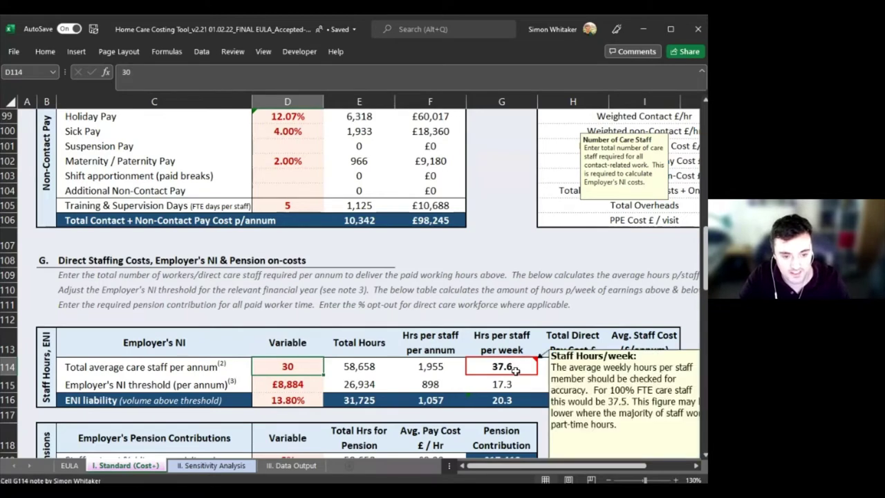
click(288, 363)
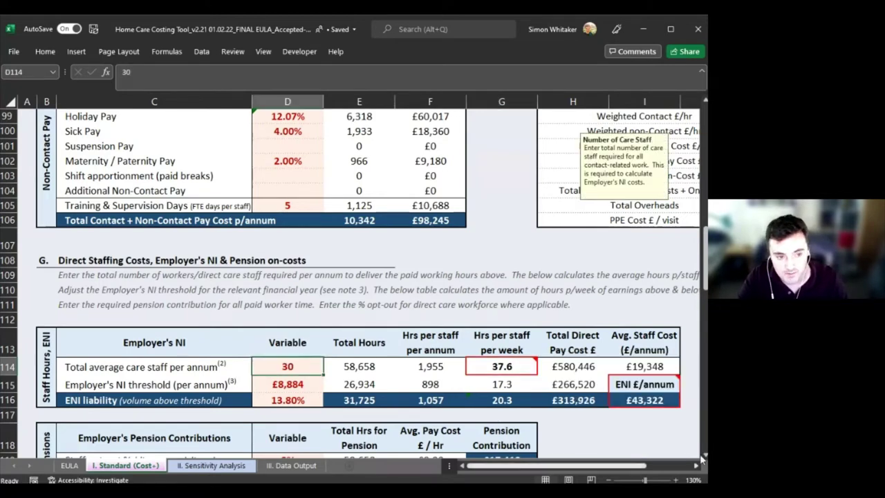
click(424, 206)
click(626, 402)
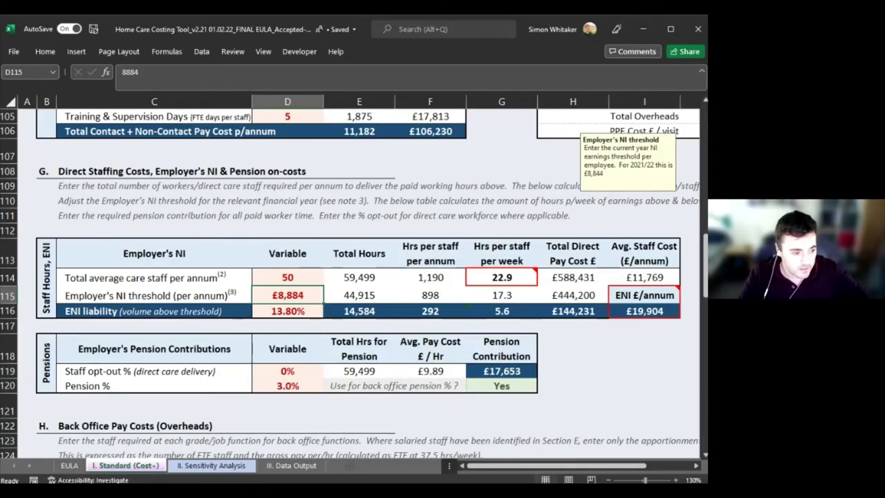
Step: Examine the Employer's Pension Contributions table, including the pension contribution formula and the Staff opt-out % input
drag(50, 373, 484, 373)
click(472, 377)
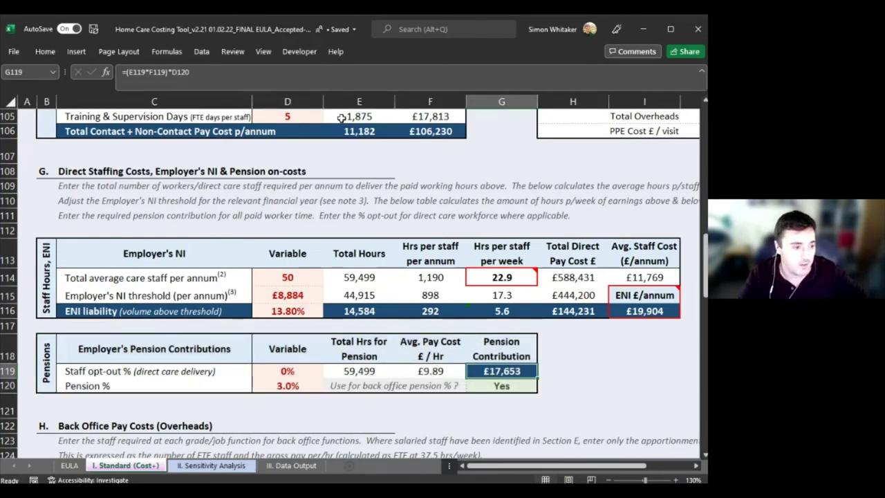
scroll(341, 118, down, 2)
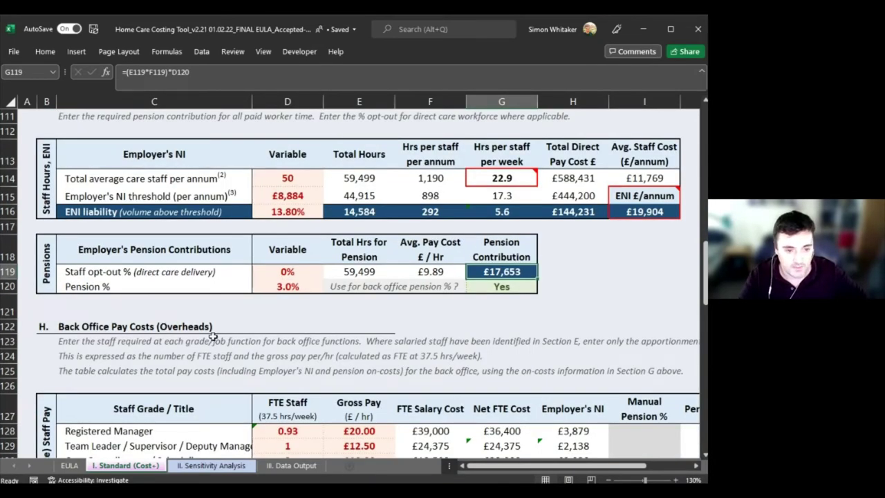
scroll(263, 304, down, 1)
scroll(276, 291, up, 1)
click(291, 275)
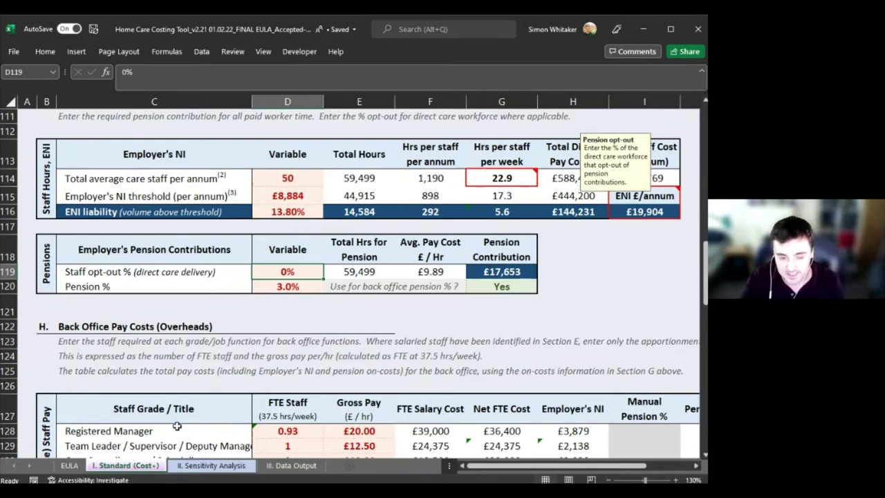
Step: Check the pension table's average pay cost per hour formula and the guidance on the Pension % input
click(476, 311)
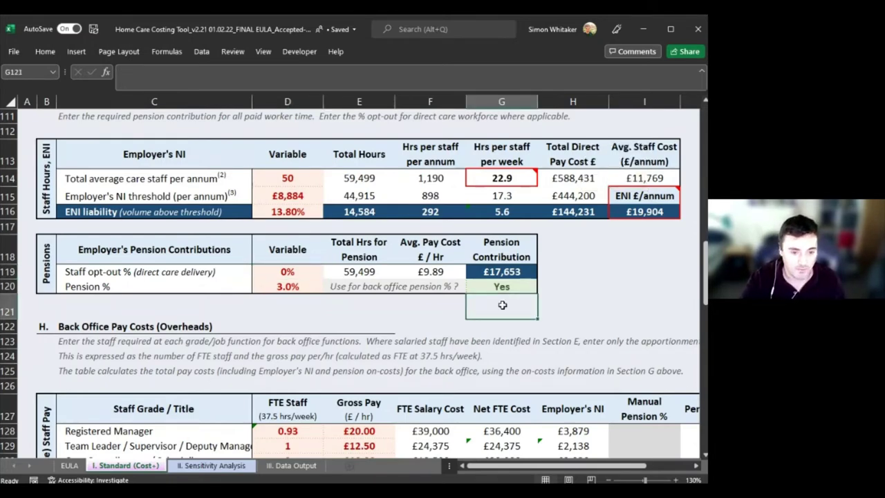
scroll(502, 304, up, 1)
click(430, 316)
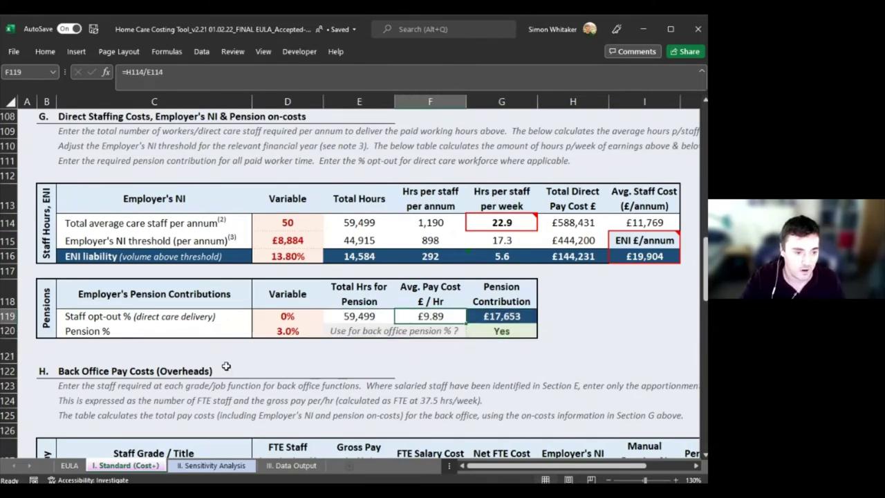
scroll(238, 378, up, 1)
click(260, 386)
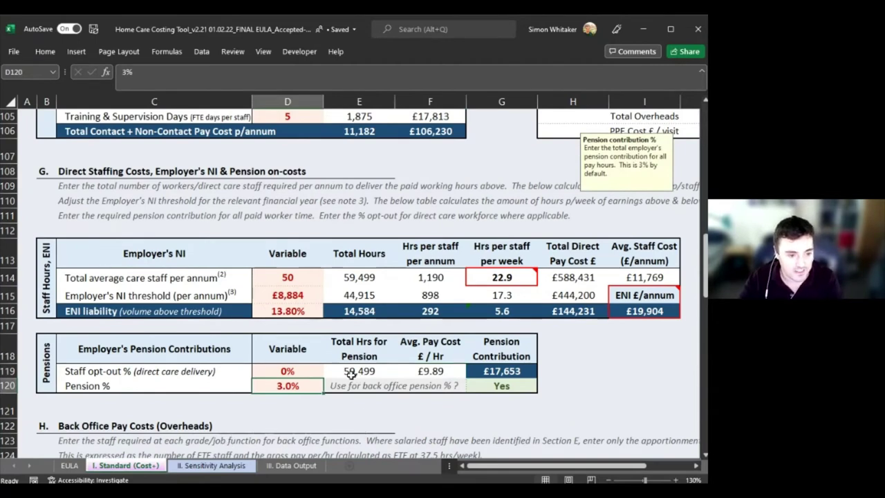
Step: Try a Staff opt-out of 100% for direct care delivery and check the resulting pension contribution
drag(311, 370, 309, 382)
key(shift+Up)
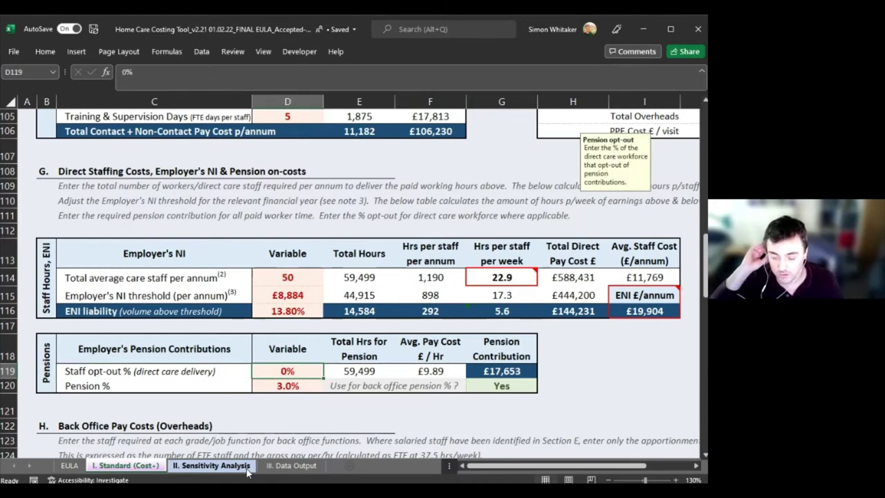
text(100)
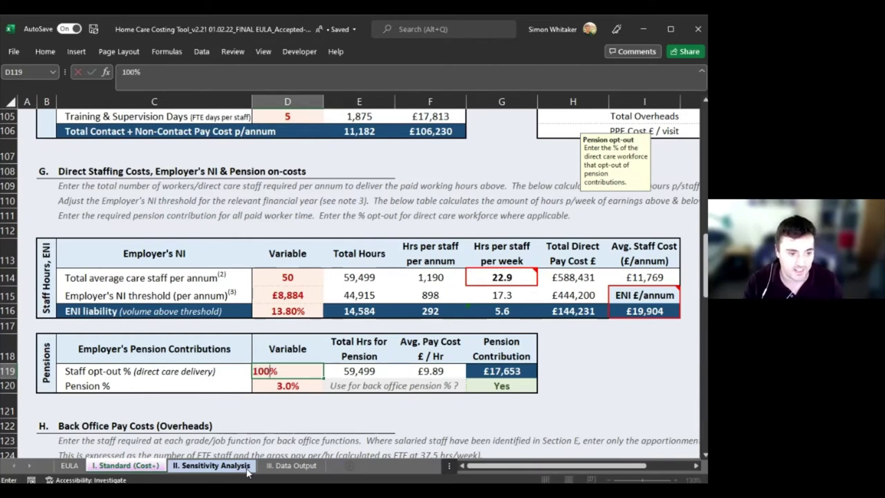
key(Return)
key(Right)
key(Right)
key(Right)
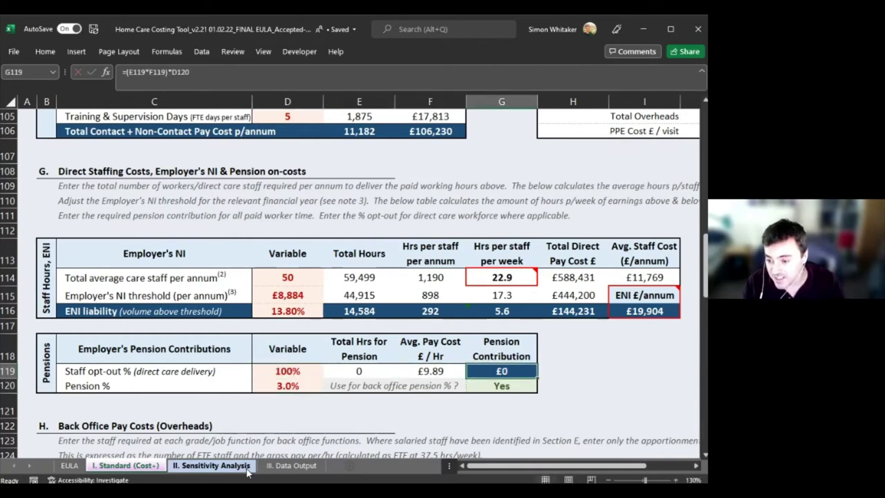
key(Right)
key(Right)
key(Right)
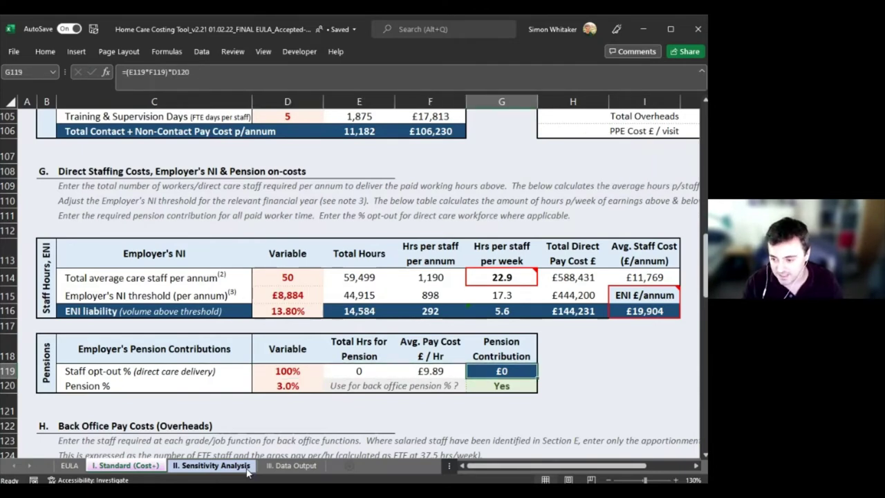
Step: Review the pension row's average pay cost and contribution, and set the Staff opt-out back to 0%
key(Left)
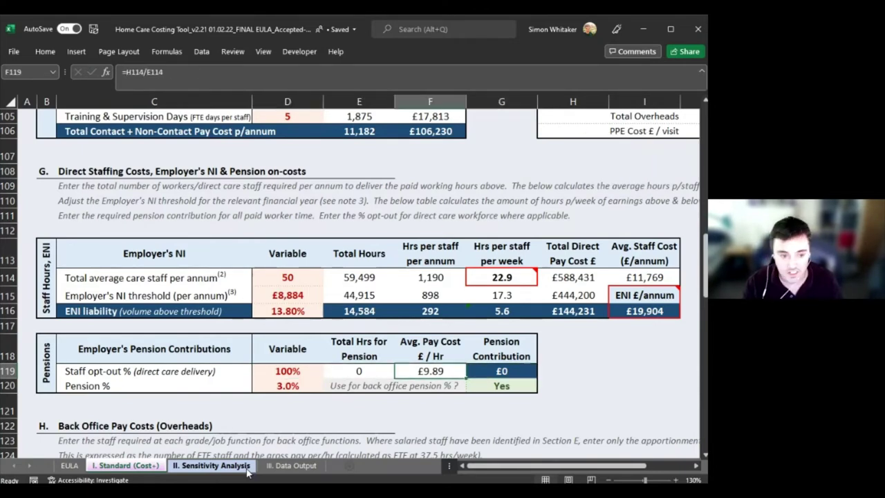
key(Left)
key(Left)
key(Left)
key(Right)
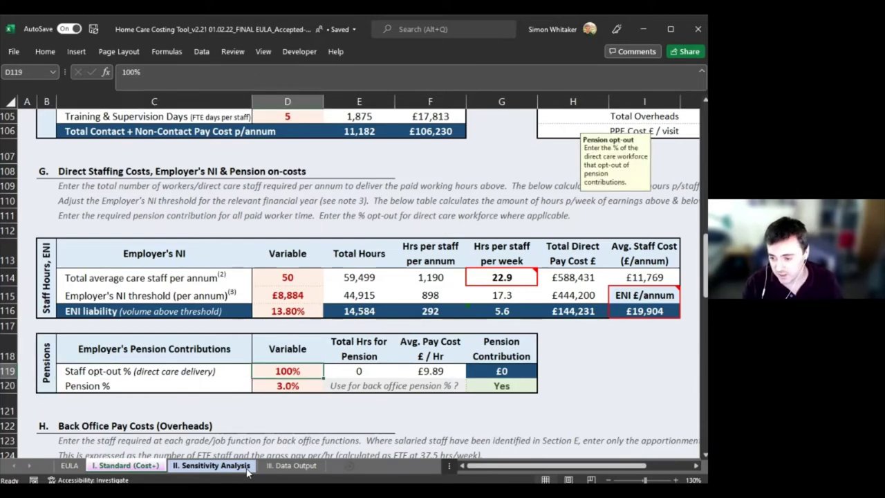
key(Right)
key(Right)
key(Right)
key(Left)
key(Left)
key(Left)
text(0)
key(Return)
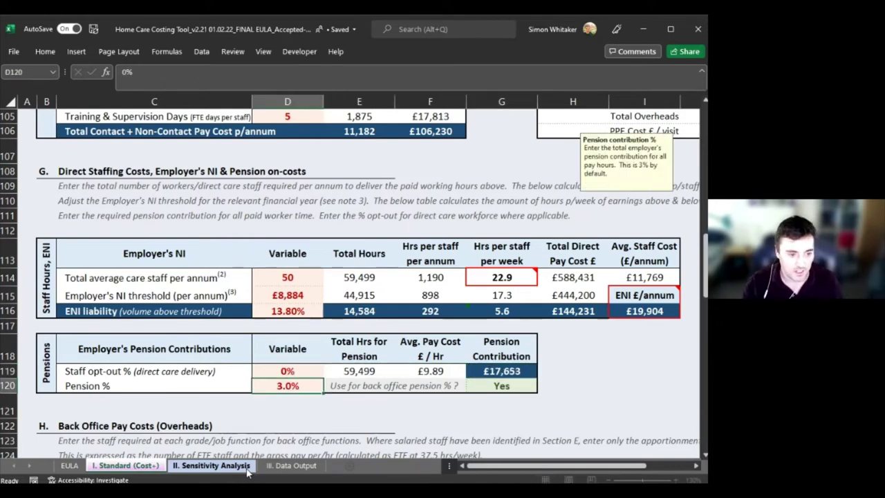
Step: Trace the pension contribution formula back through the average pay cost per hour and the total hours for pension
key(Up)
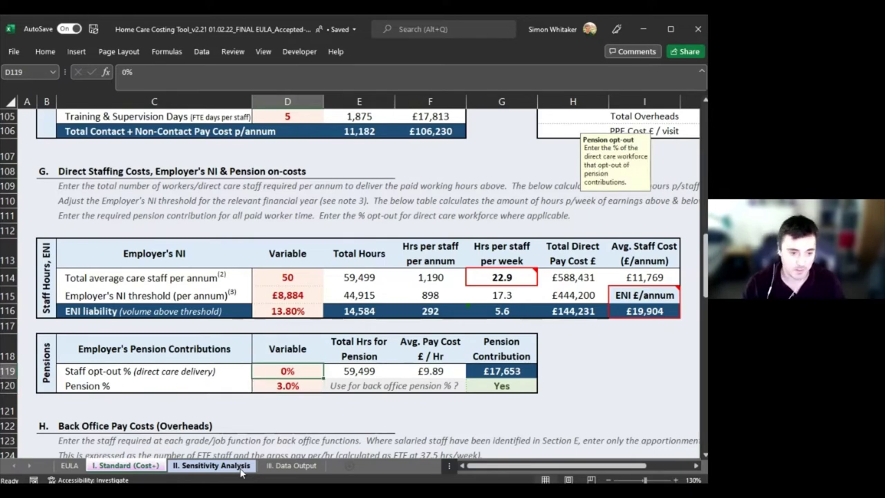
key(Right)
key(Right)
key(Right)
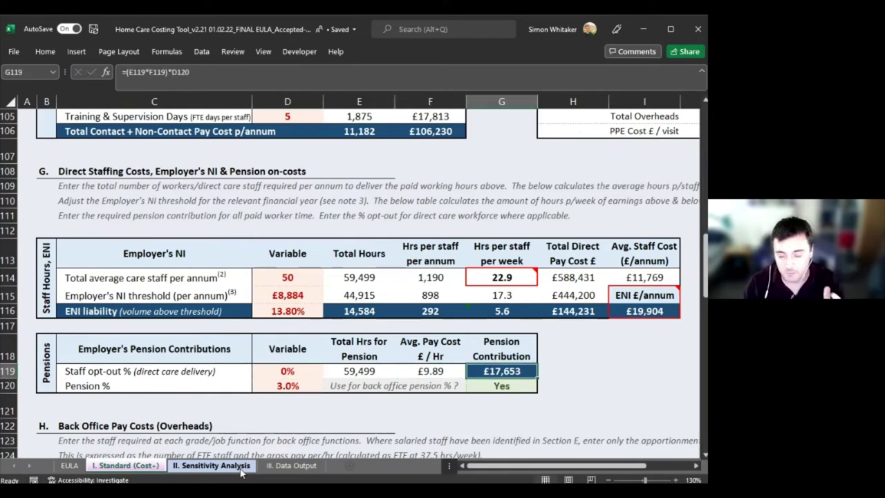
key(Left)
key(Right)
key(Down)
key(Up)
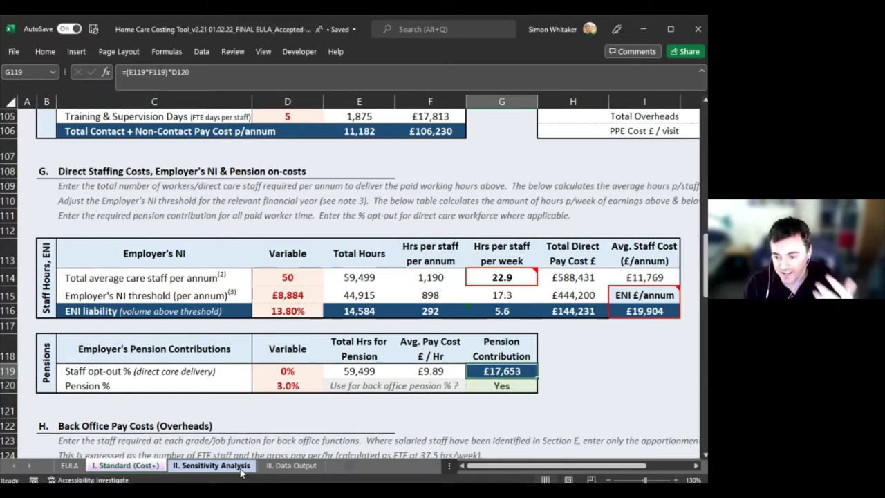
key(Left)
key(Right)
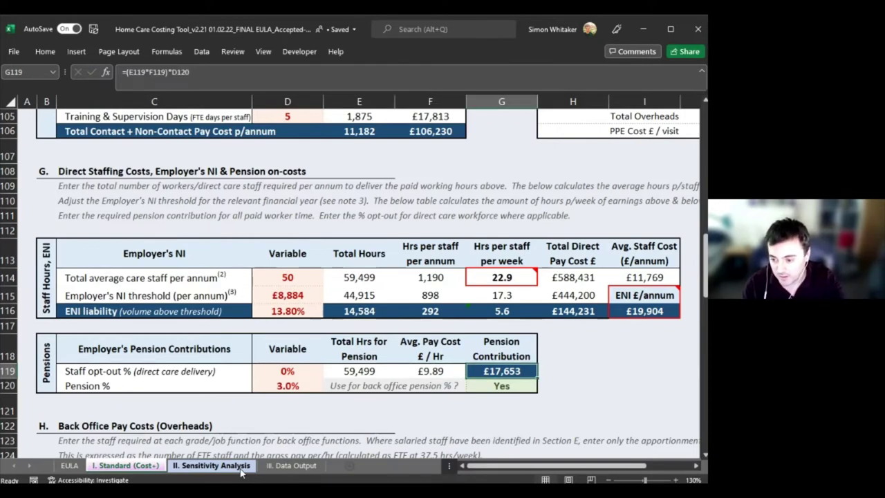
key(Left)
key(Left)
key(Left)
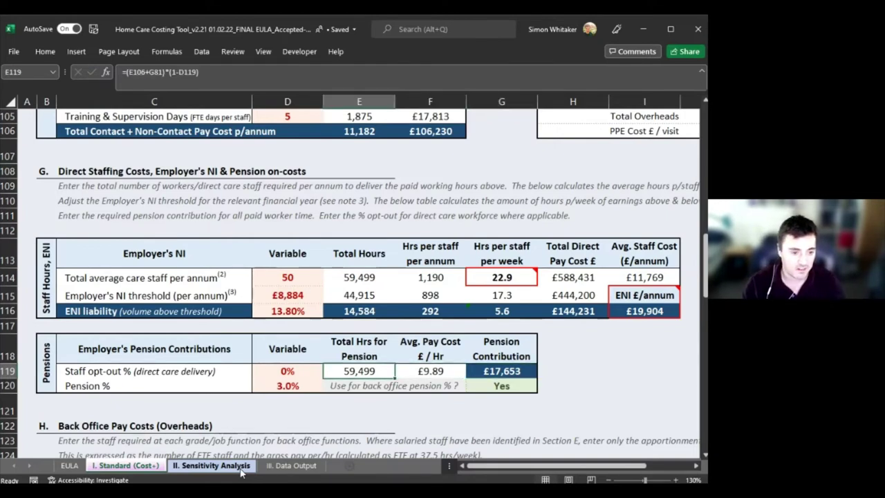
Step: Check the Pension % input and the formula behind the average staff cost per annum in the Employer's NI table
key(Down)
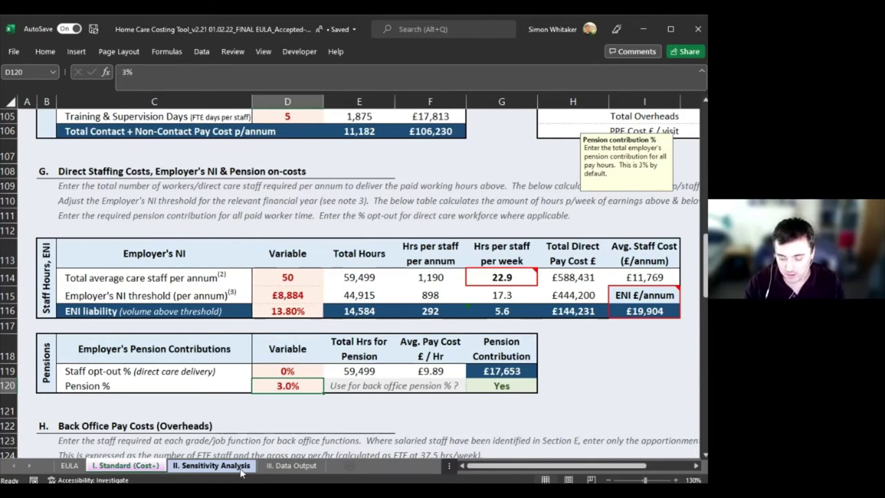
key(Right)
key(Right)
key(Right)
key(Right)
key(Right)
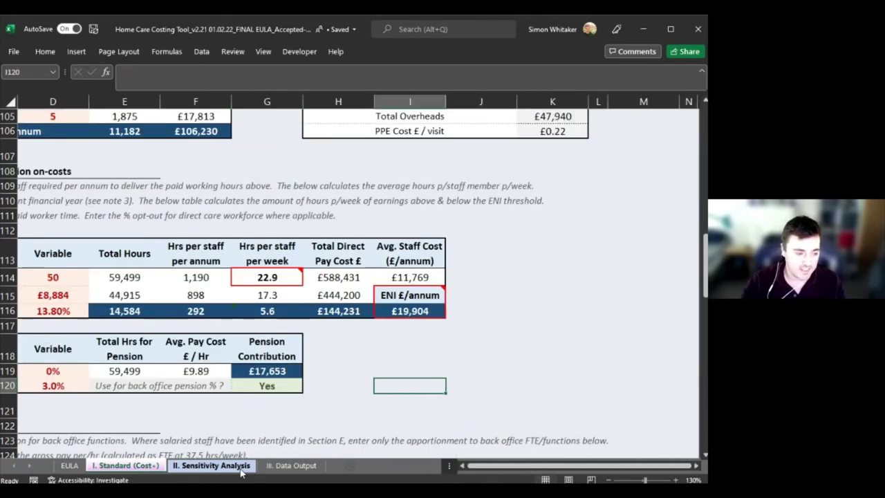
click(382, 278)
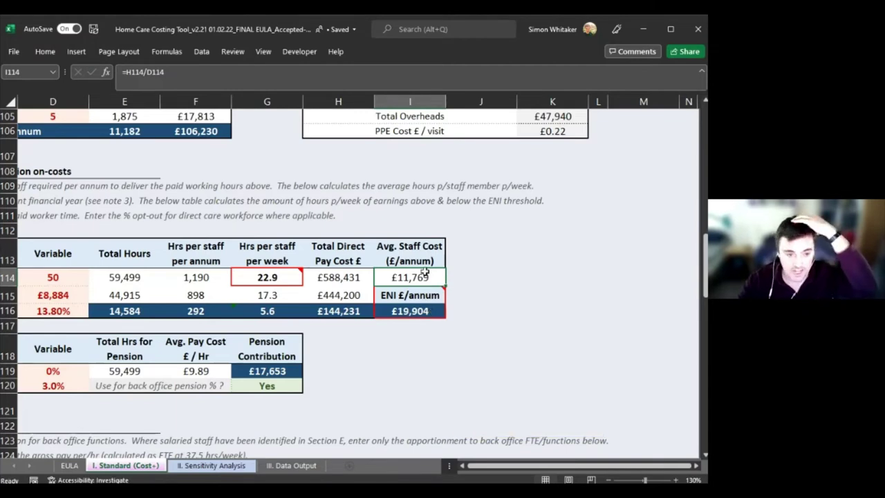
Step: In cell I120, subtract 6240 from the average staff cost with the formula =I114-6240, and select the result
click(433, 402)
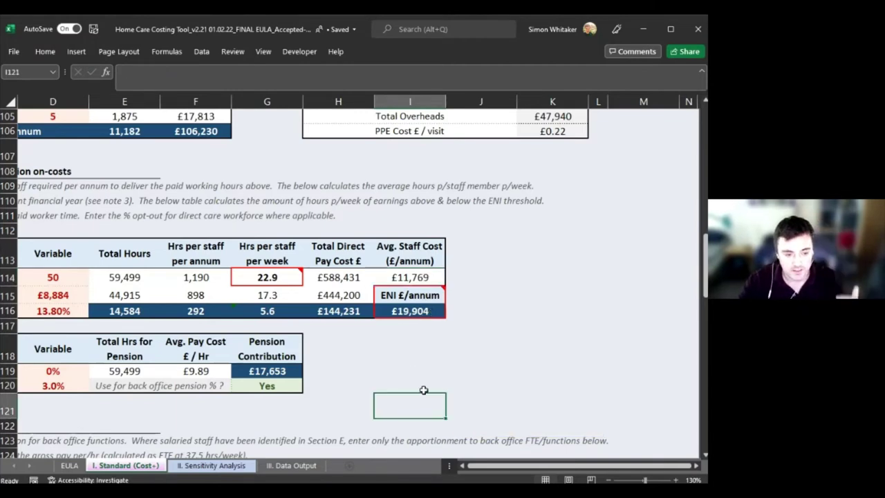
key(Up)
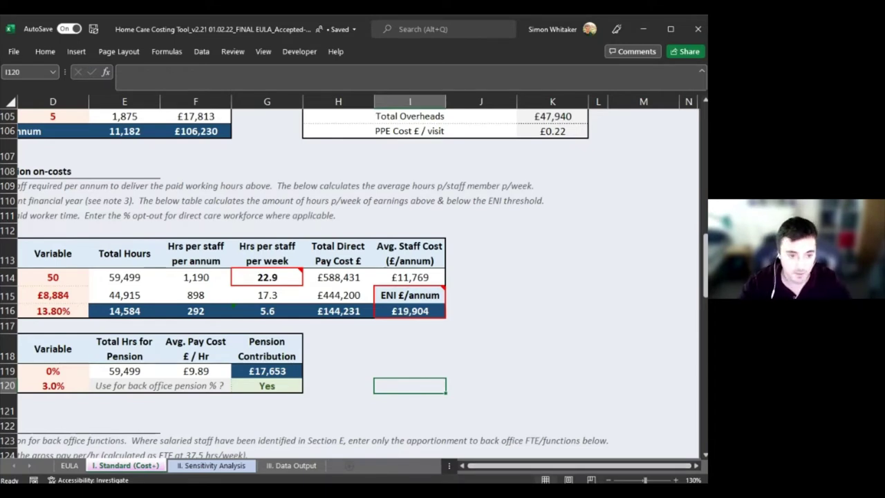
text(=)
key(Up)
key(Up)
key(Up)
key(Up)
key(Up)
key(Up)
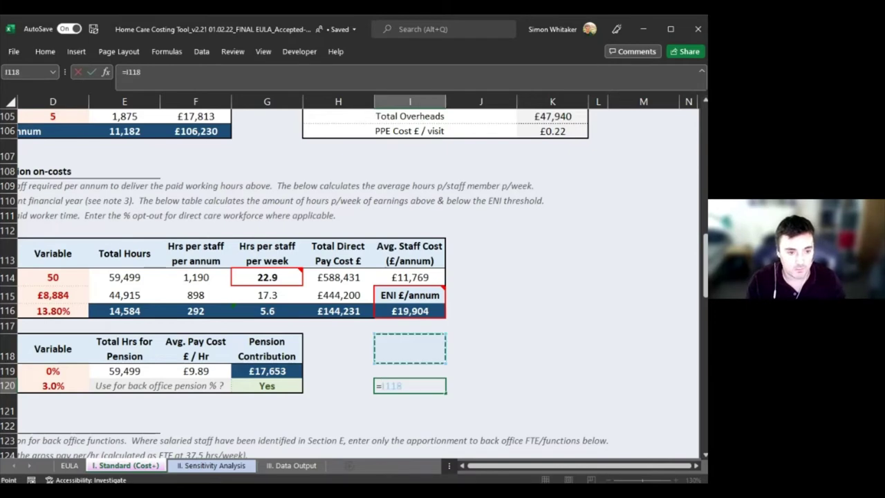
text(-634)
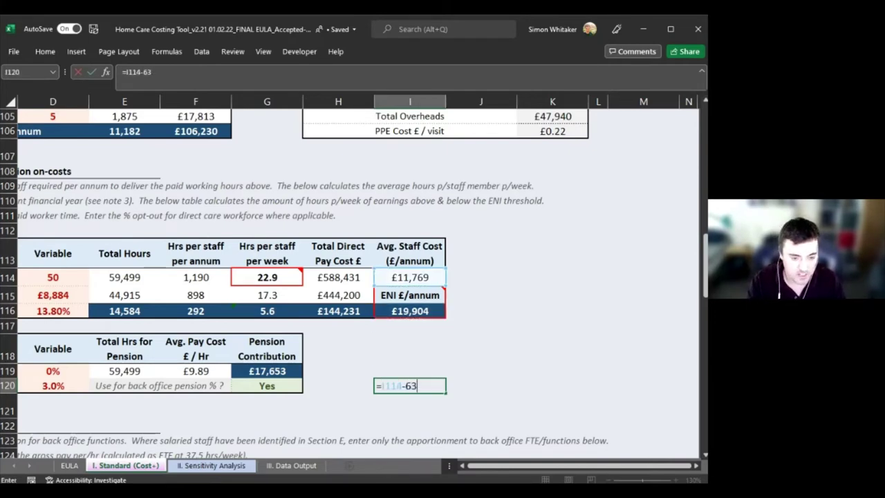
key(BackSpace)
key(BackSpace)
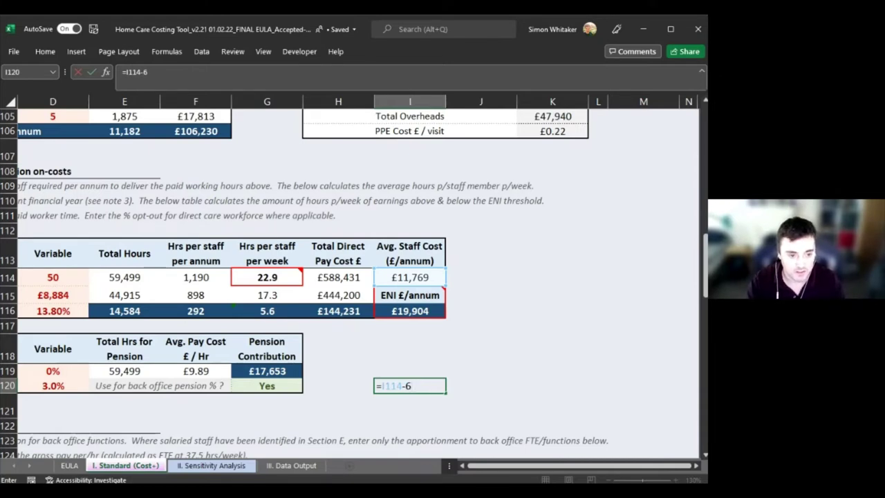
text(240)
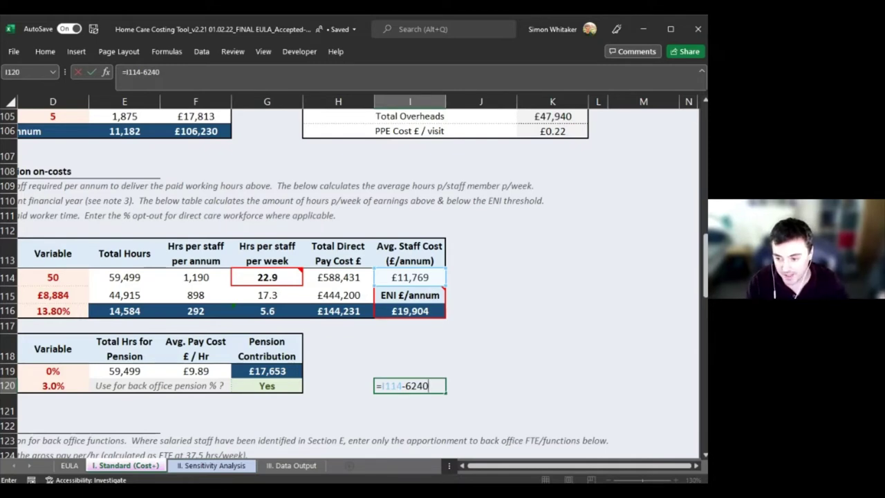
key(Return)
click(409, 386)
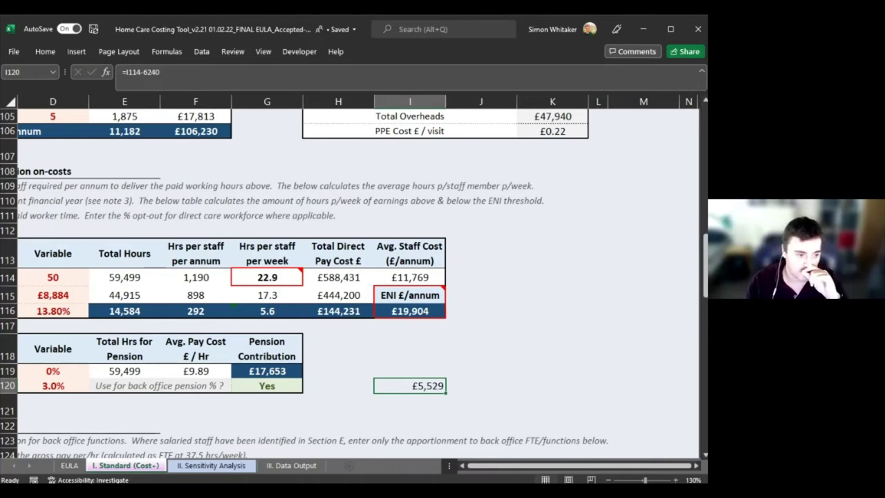
Step: In cell I119, divide I120 by the average staff cost with =I120/I114, and format the result as a percentage
key(Left)
key(Left)
key(Left)
scroll(646, 394, left, 3)
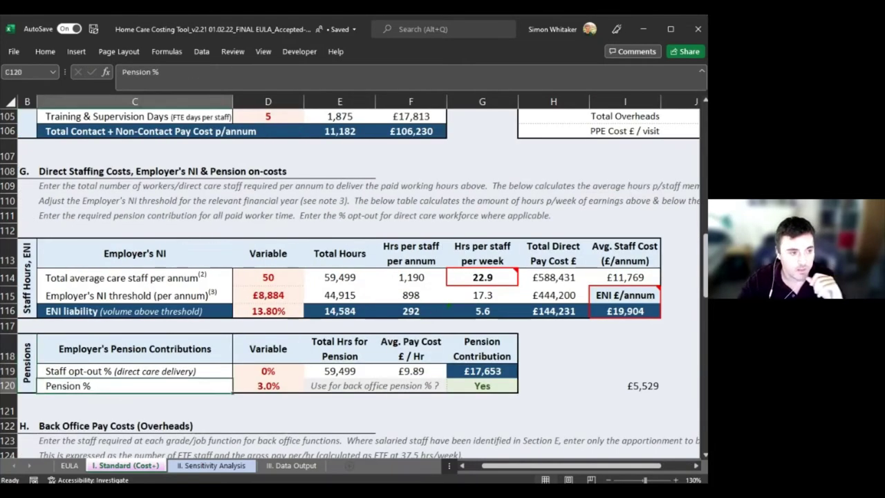
click(636, 372)
text(=)
click(645, 388)
text(/)
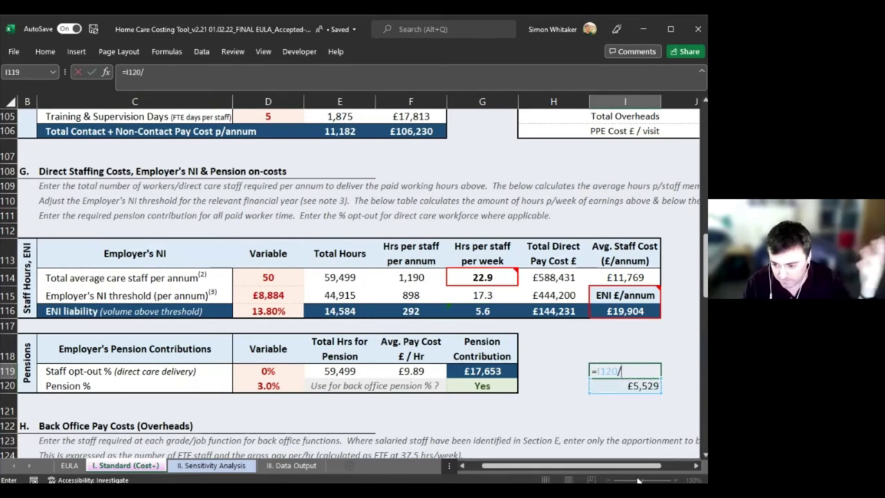
key(Up)
key(Up)
key(Up)
key(Up)
key(Up)
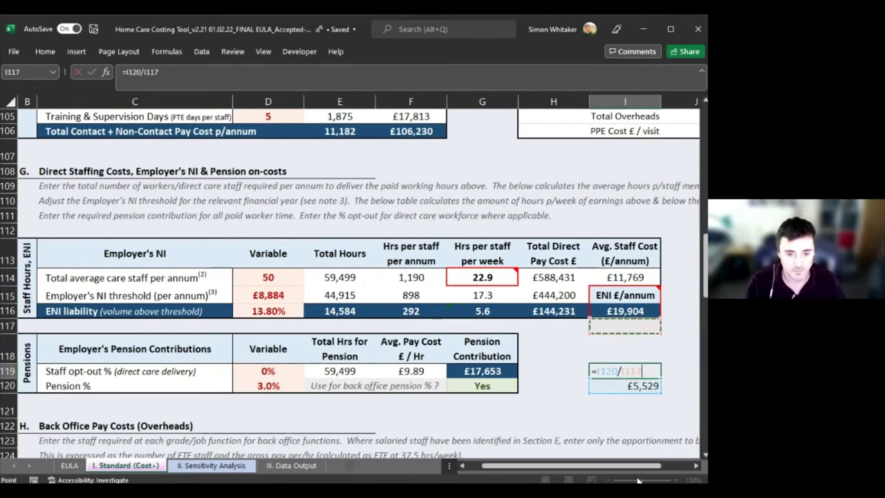
key(ctrl+Return)
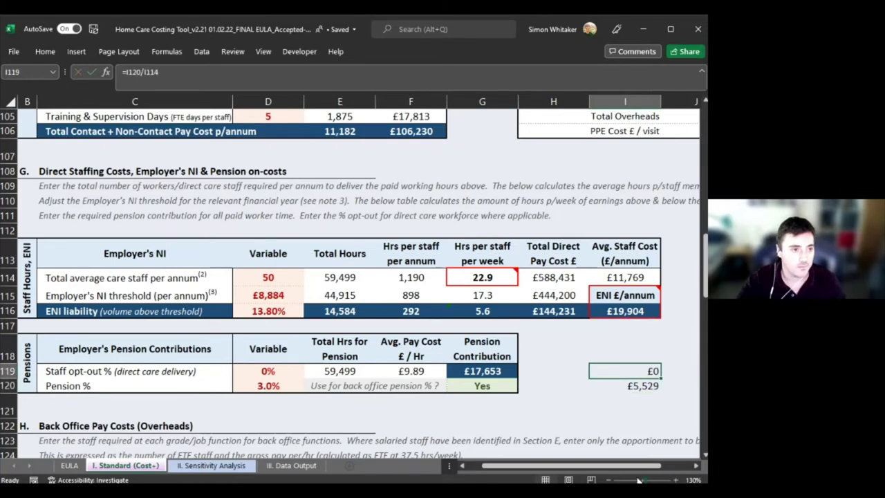
click(49, 50)
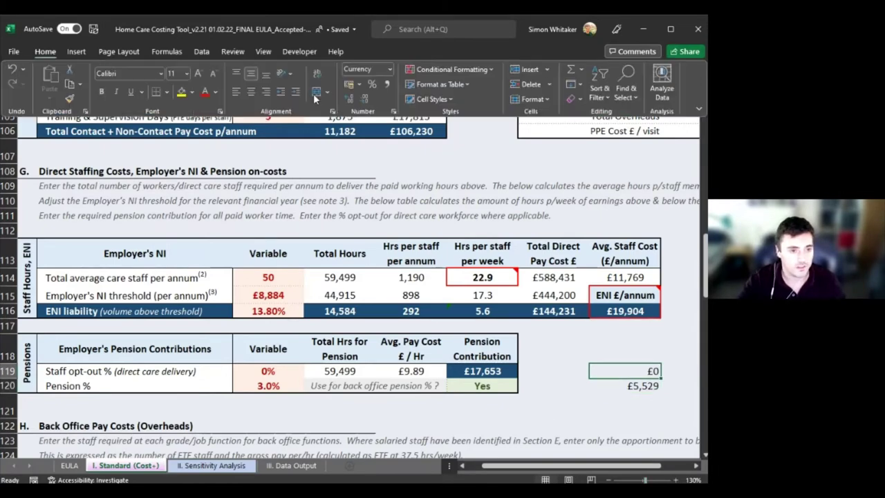
click(372, 84)
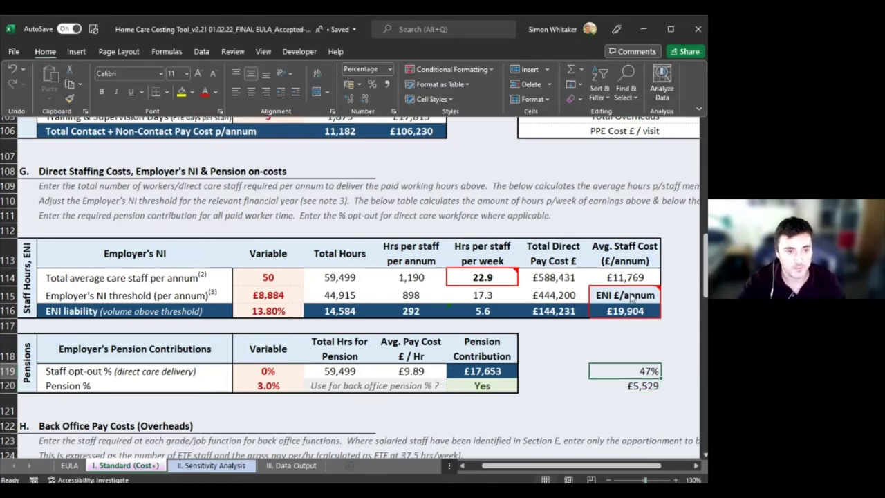
click(618, 366)
Step: Set the Pension % to the formula =3%*47% and check the resulting pension contribution
click(267, 385)
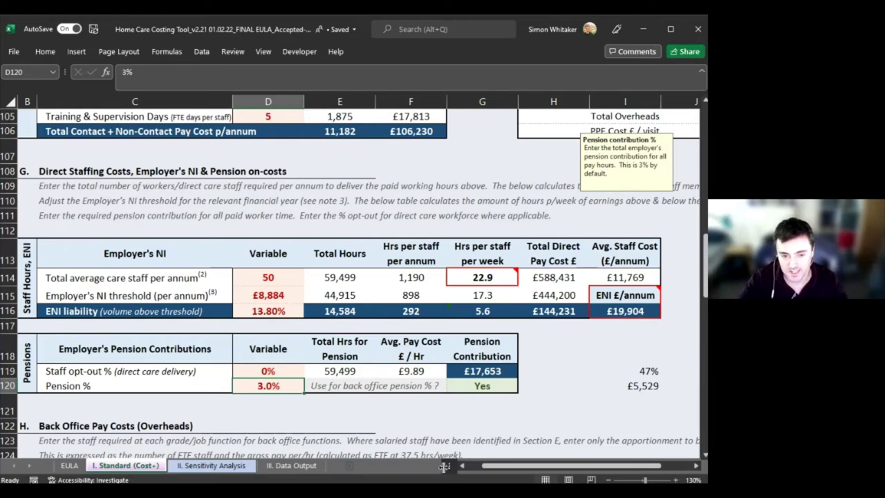
key(F2)
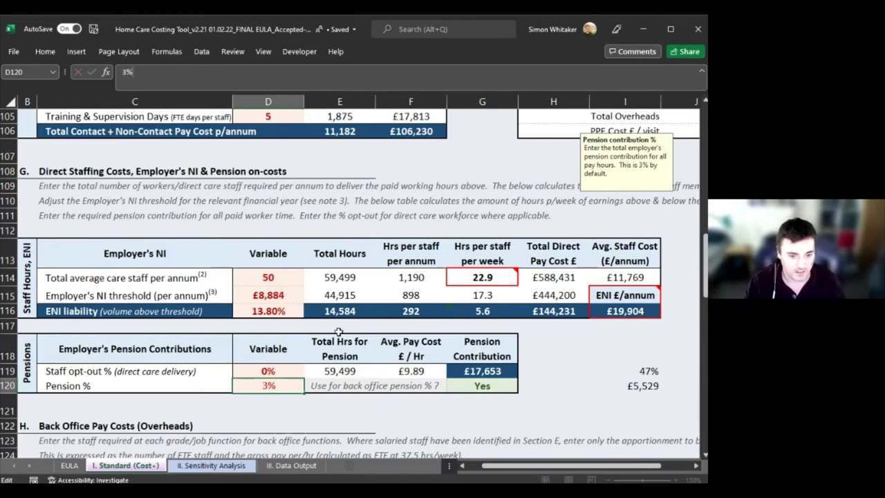
key(Home)
text(=3%)
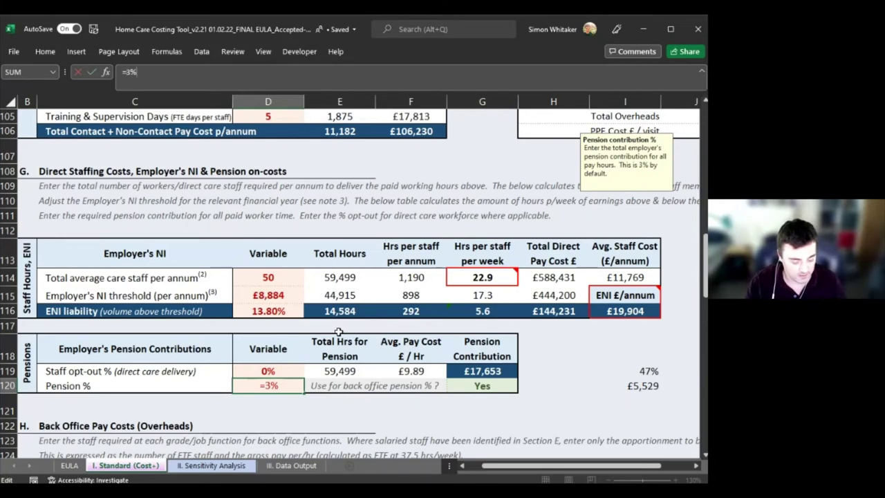
text(*47%)
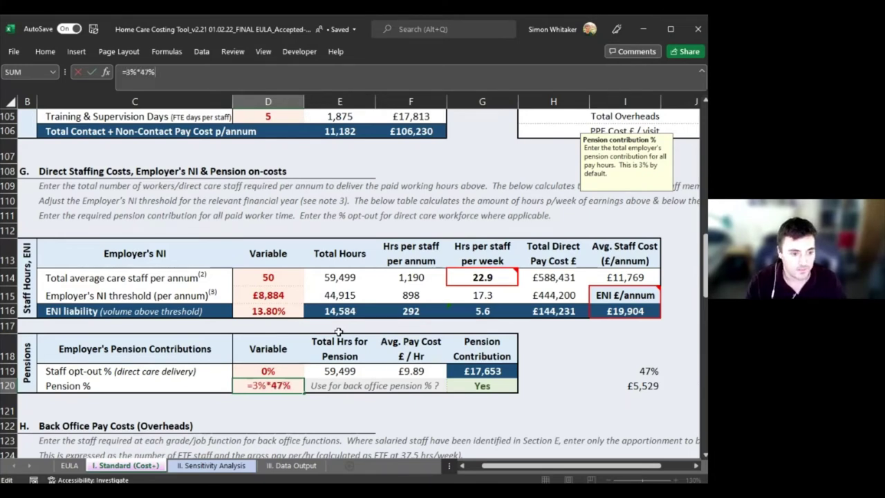
key(ctrl+Return)
key(Right)
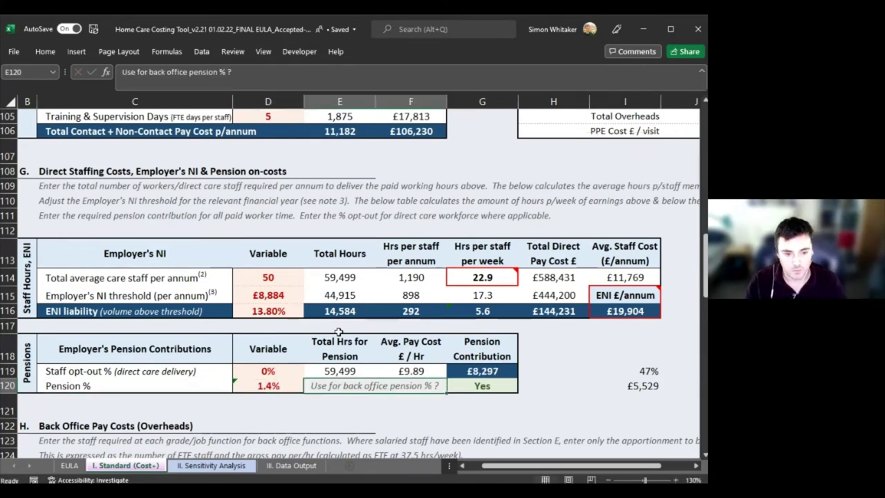
key(Right)
key(Up)
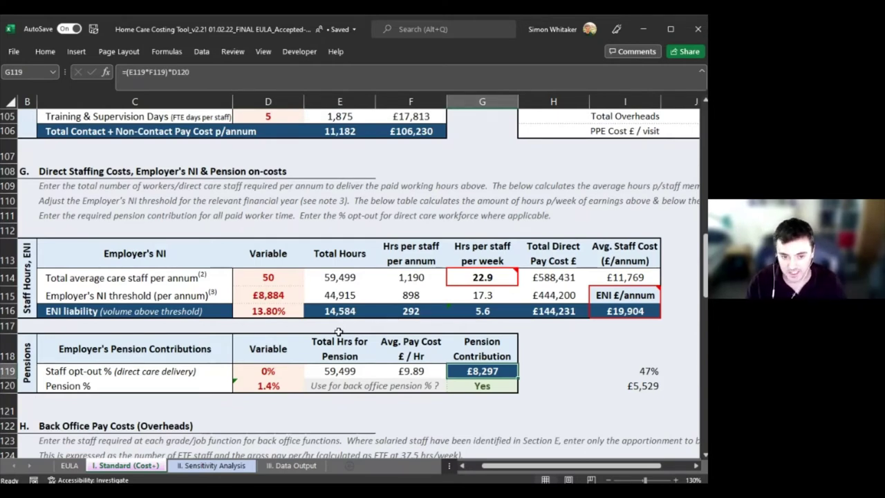
Step: Clear the scratch calculations from cells I119 and I120
key(Down)
key(Right)
key(Right)
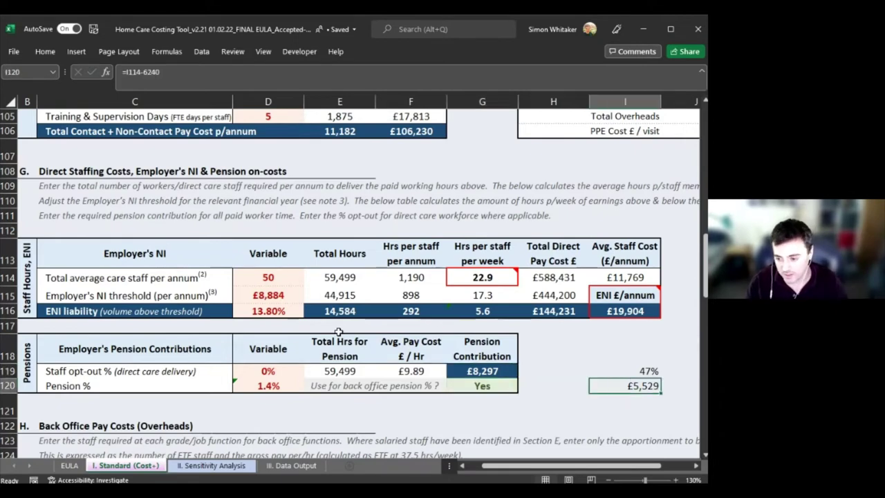
key(shift+Up)
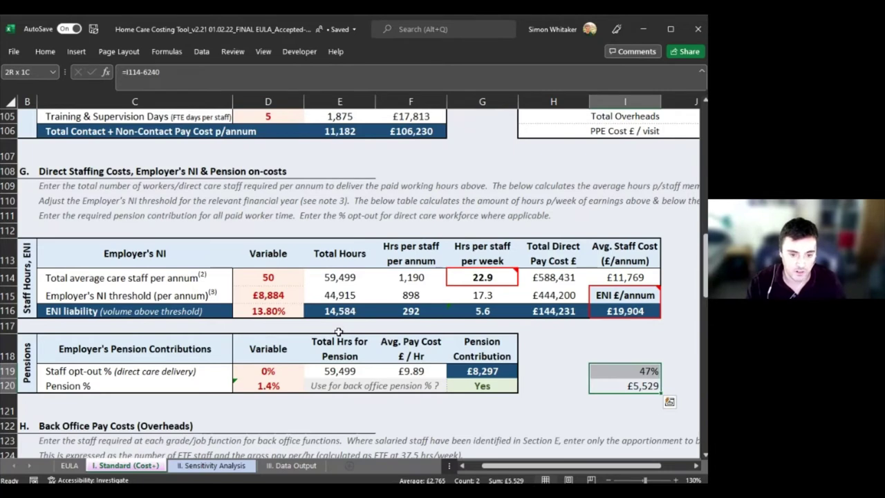
key(Delete)
Step: Compare the pension contribution formula with the reduced Pension % formula it depends on
key(Left)
key(Left)
key(Up)
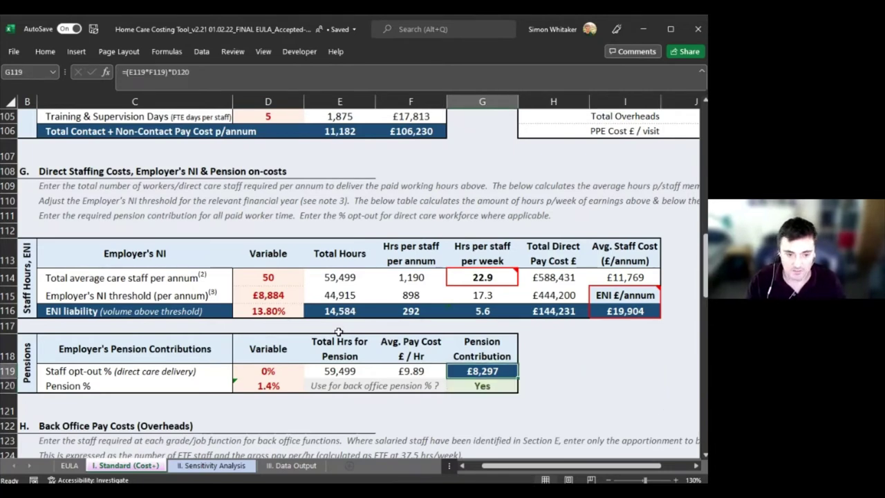
key(Left)
key(Left)
key(Left)
key(Down)
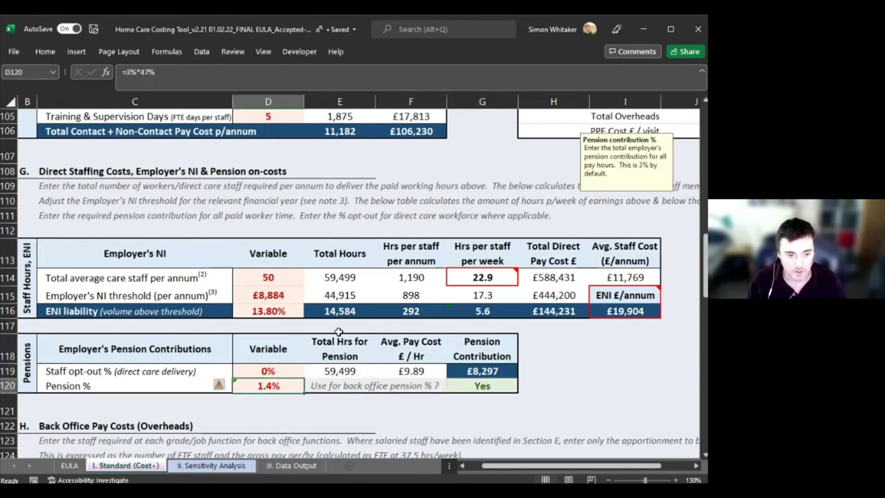
key(Right)
key(Right)
key(Up)
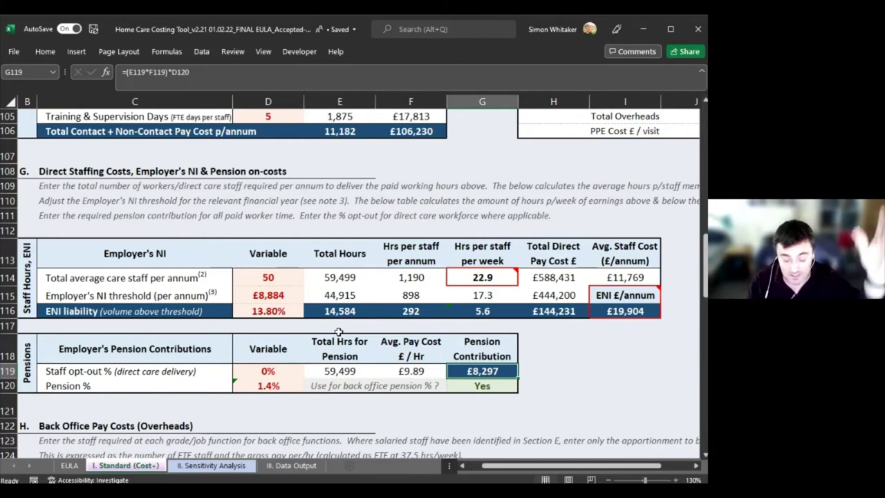
Step: Check the average pay cost per hour formula, the back office pension option and the pension contribution
key(Left)
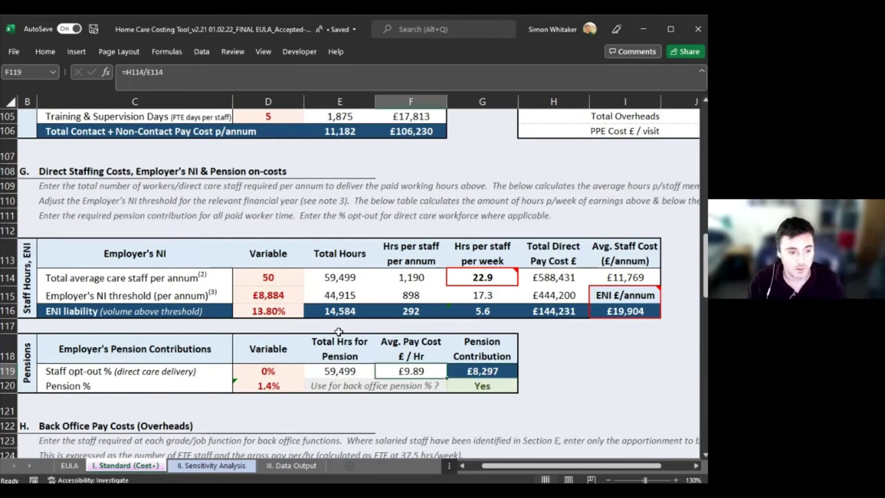
key(Left)
key(Left)
key(Down)
key(Right)
key(Right)
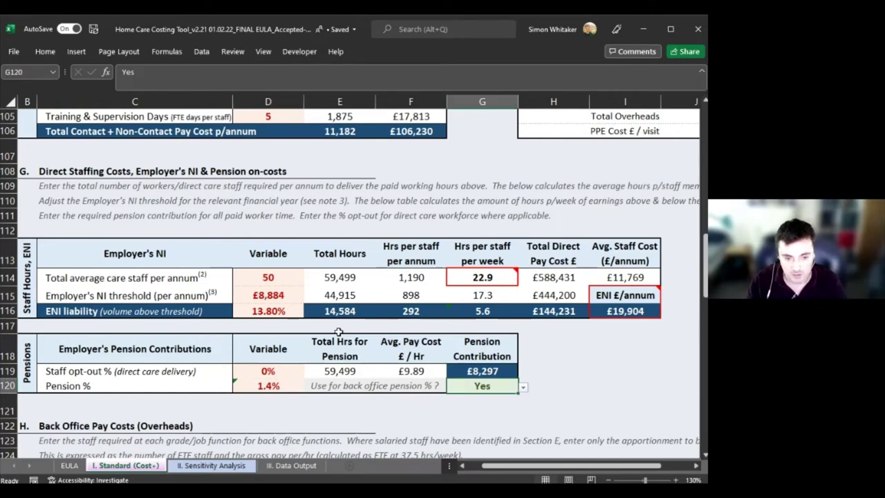
key(Up)
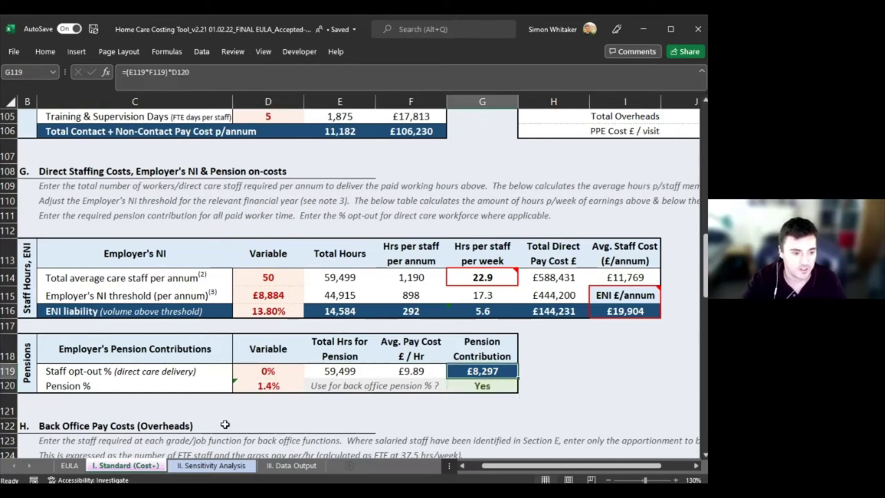
Step: Undo the reduced Pension % formula and the scratch calculations in cells I119 and I120
key(ctrl+z)
key(ctrl+z)
key(ctrl+z)
key(ctrl+z)
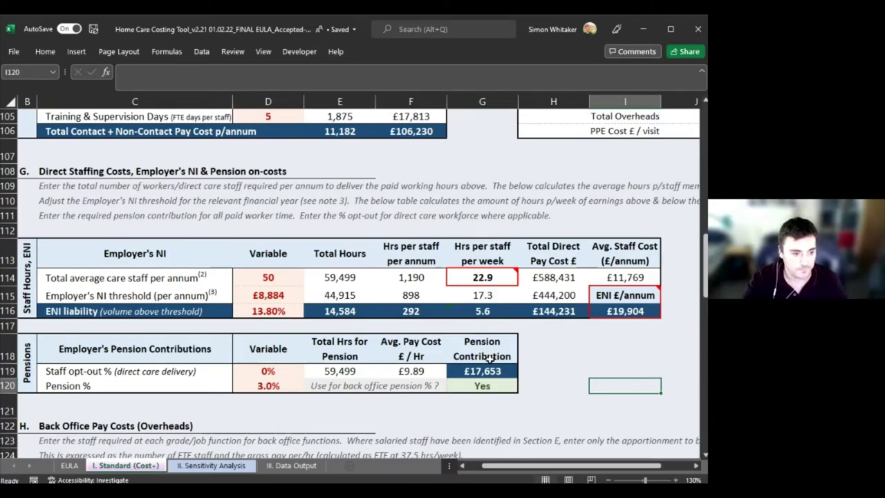
Step: Examine Section H, Back Office Pay Costs (Overheads), including its instructions and the indirect staff pay table
scroll(490, 358, down, 2)
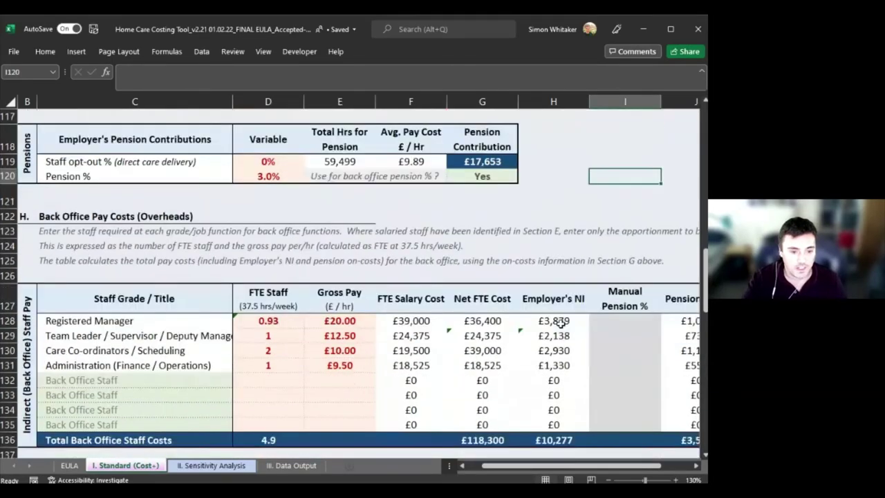
scroll(560, 323, down, 2)
drag(495, 465, 480, 465)
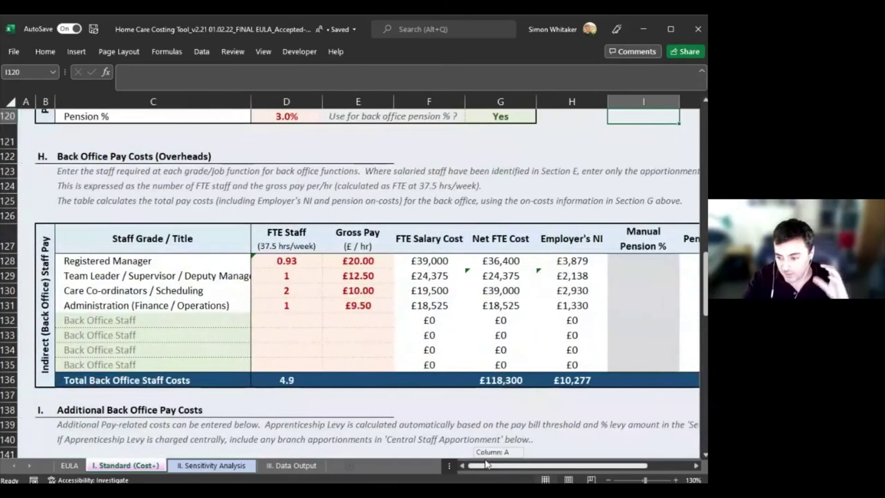
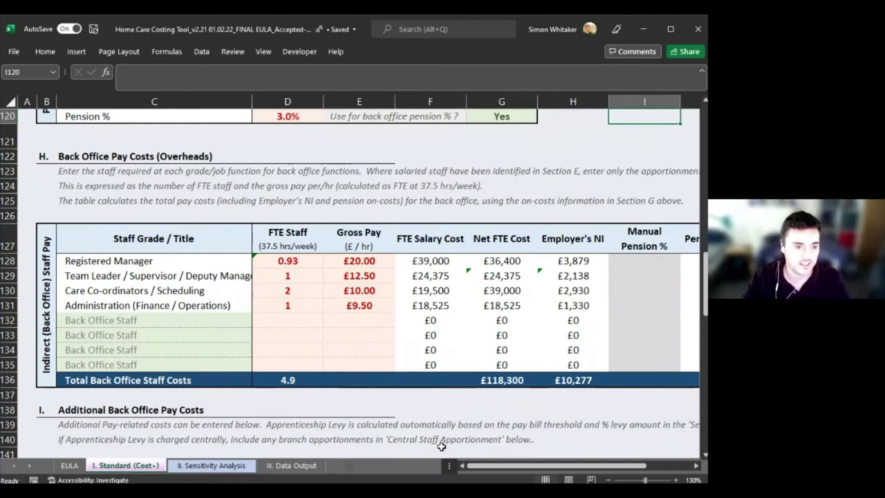
scroll(336, 308, up, 1)
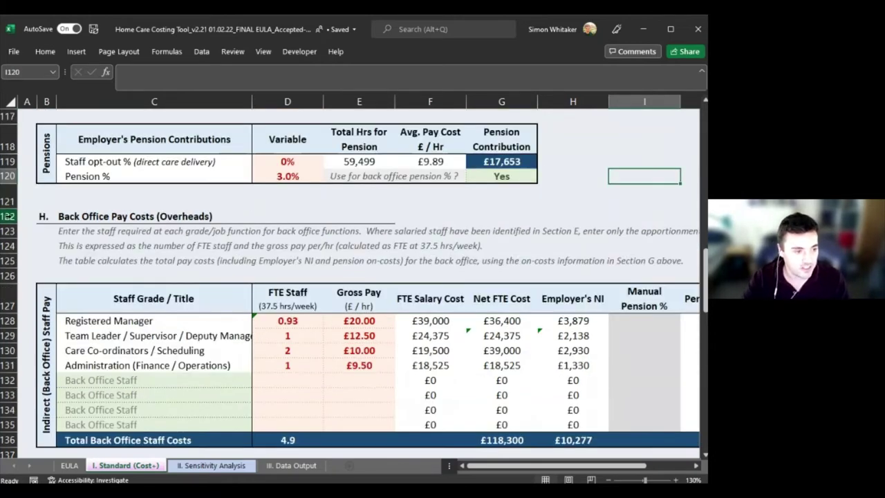
drag(8, 216, 9, 440)
click(359, 245)
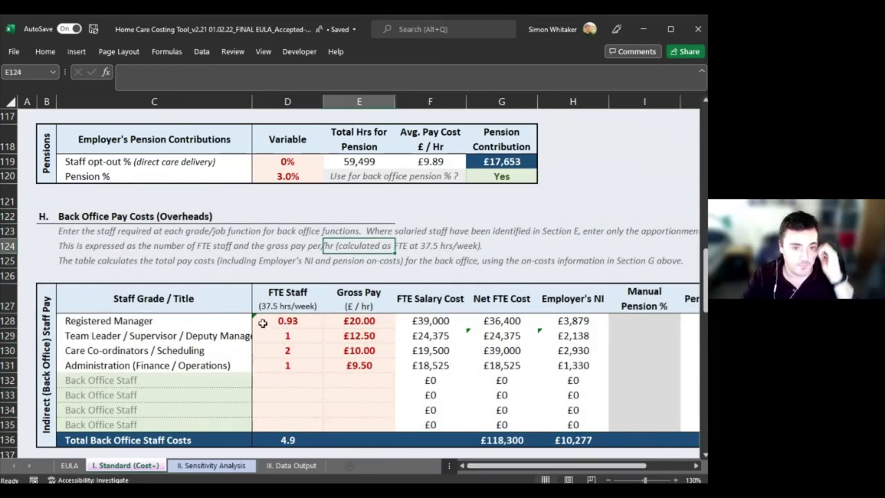
Step: Set the "Use for back office pension % ?" option in the pension contributions table to No
scroll(391, 311, up, 1)
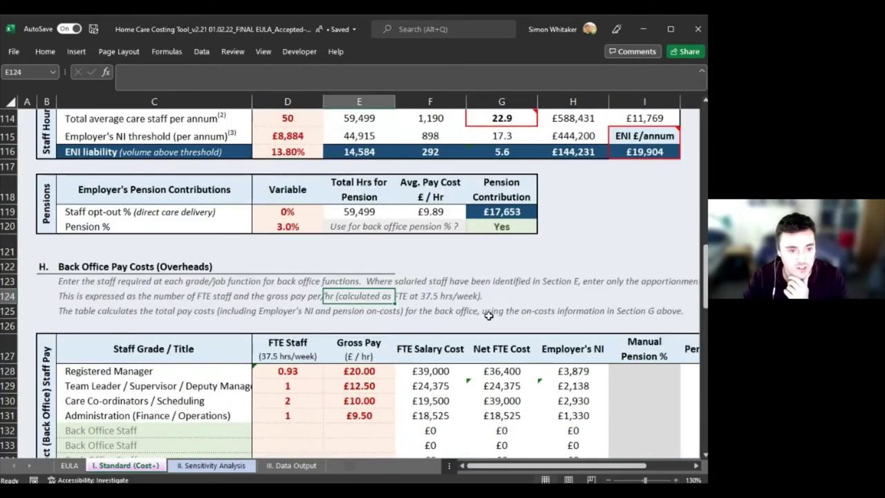
click(428, 228)
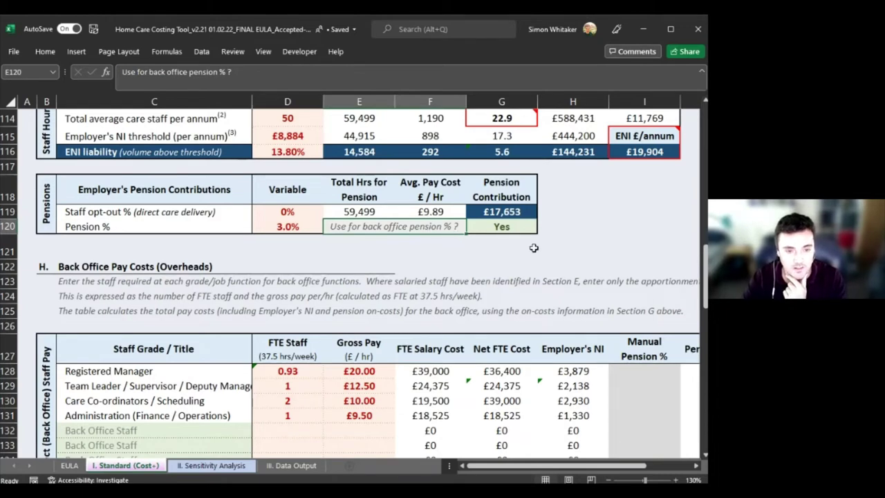
click(525, 226)
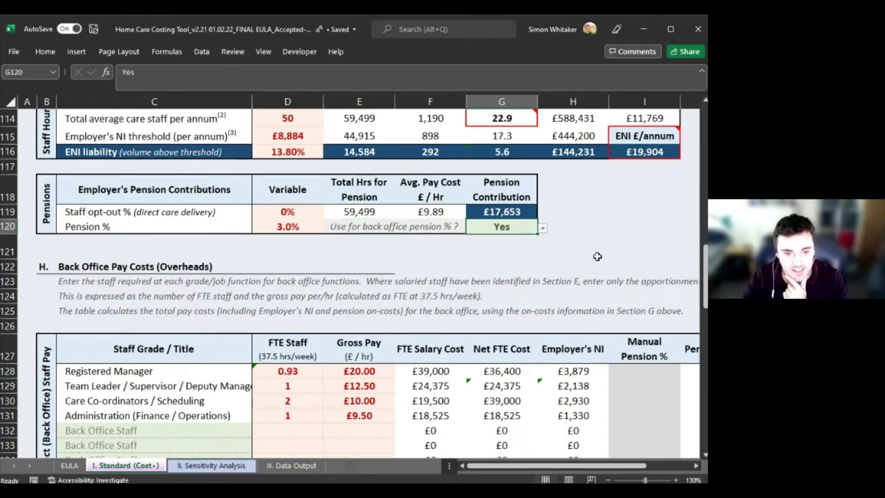
click(543, 229)
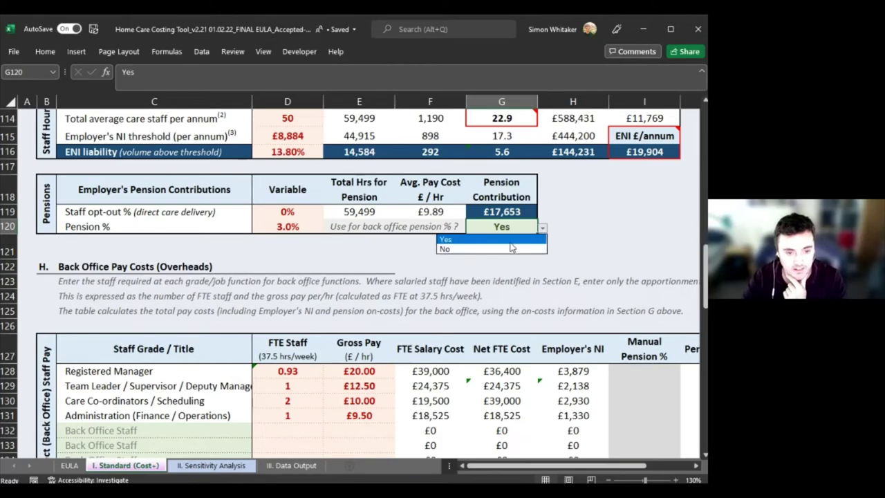
click(484, 247)
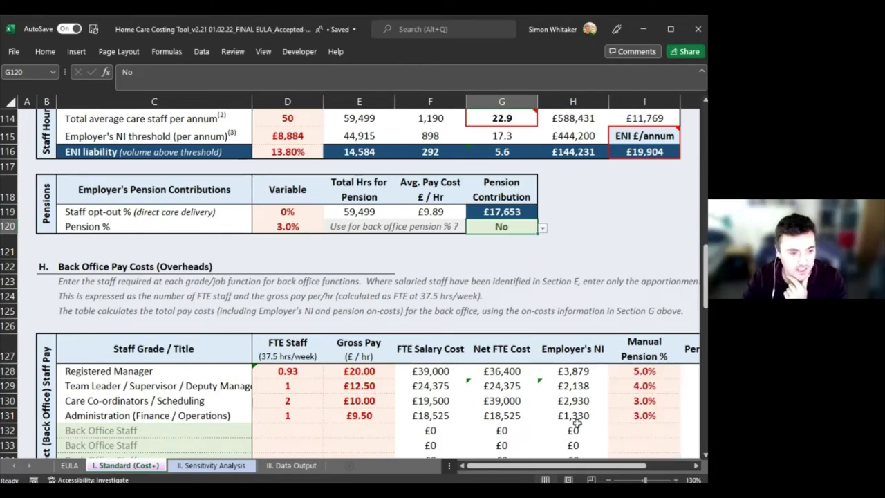
Step: Examine the Manual Pension % inputs for the back office staff grades in Section H, including the Registered Manager's rate
scroll(576, 423, down, 2)
drag(541, 467, 566, 469)
drag(428, 262, 420, 364)
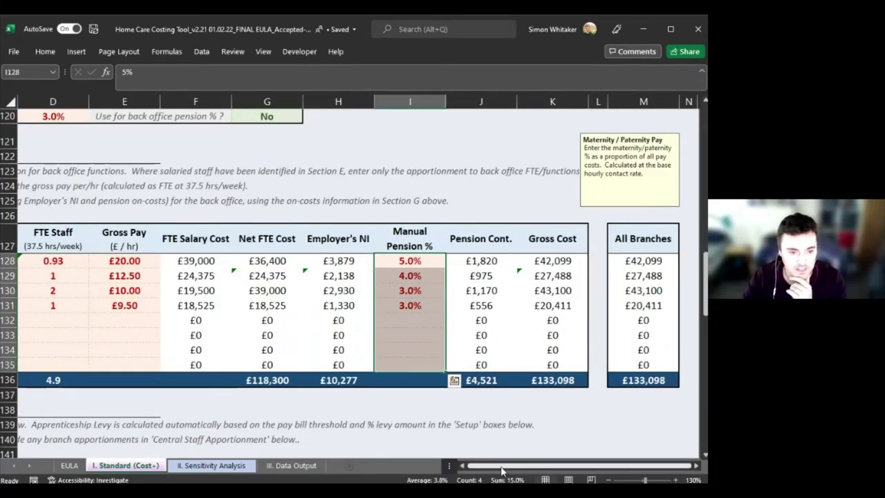
scroll(502, 470, left, 3)
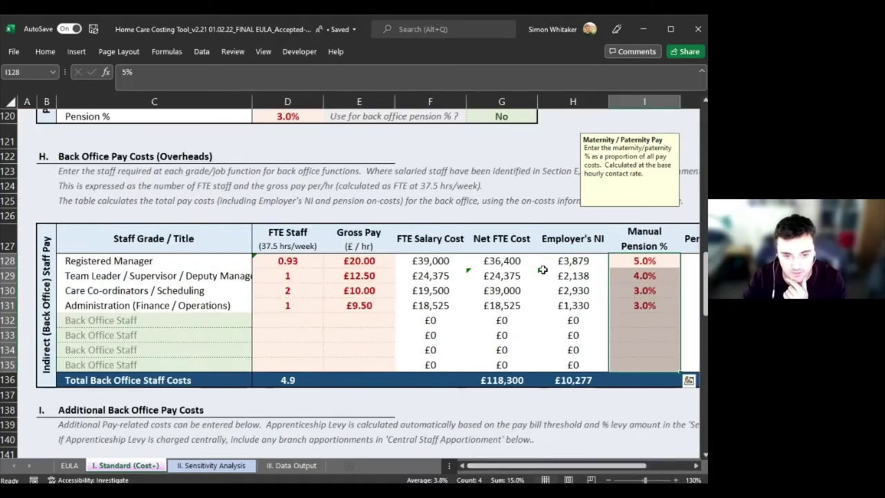
click(634, 274)
click(628, 262)
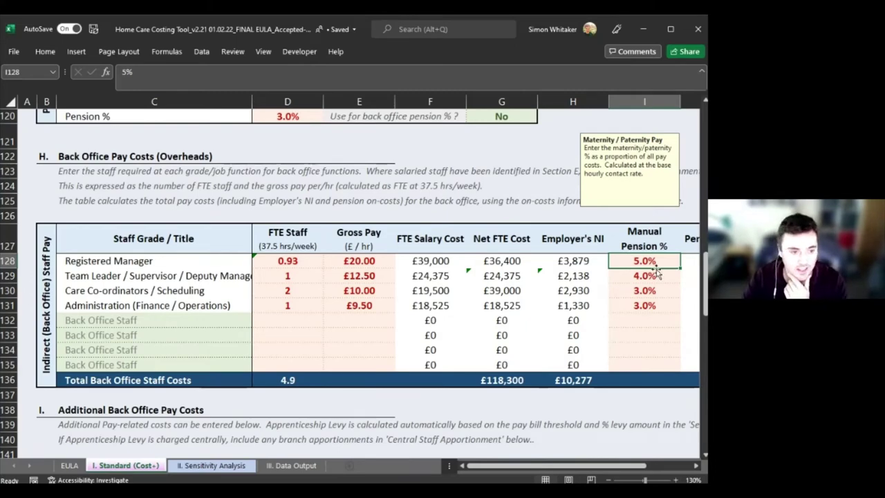
scroll(657, 275, up, 2)
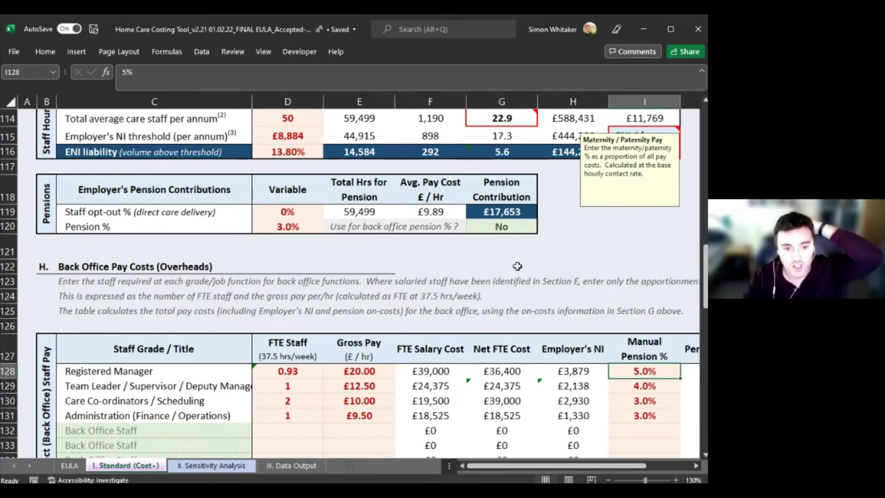
Step: Set the "Use for back office pension % ?" option to Yes and check the Registered Manager's Manual Pension % cell
click(503, 228)
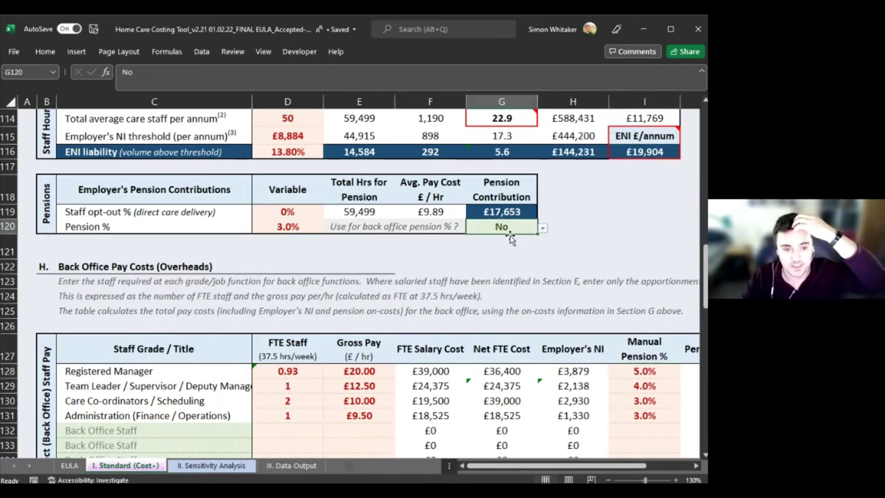
click(542, 230)
click(508, 247)
click(543, 227)
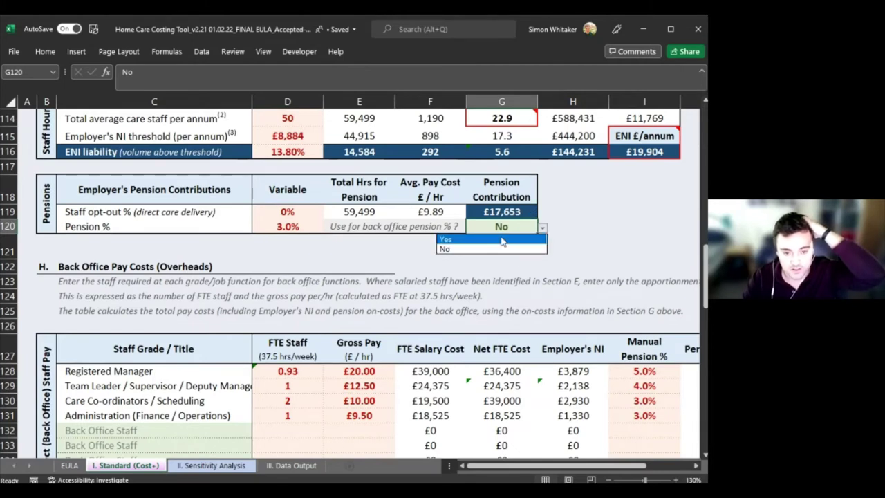
click(509, 238)
click(644, 372)
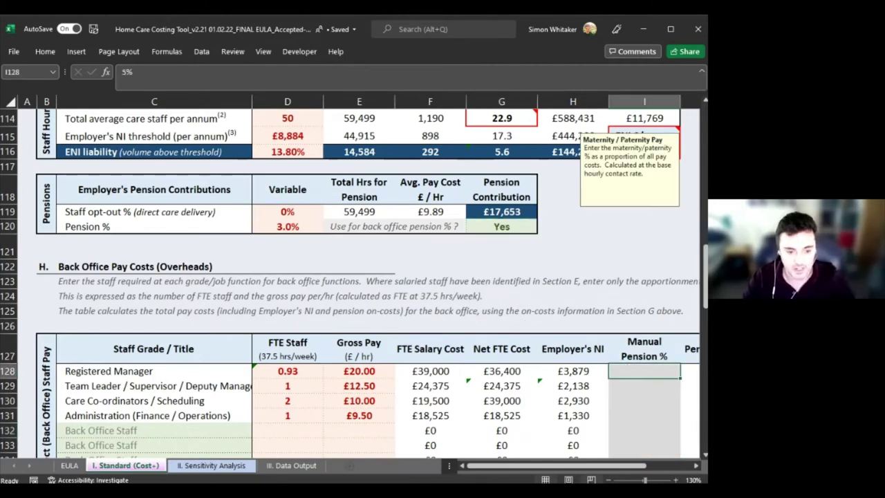
drag(558, 469, 547, 467)
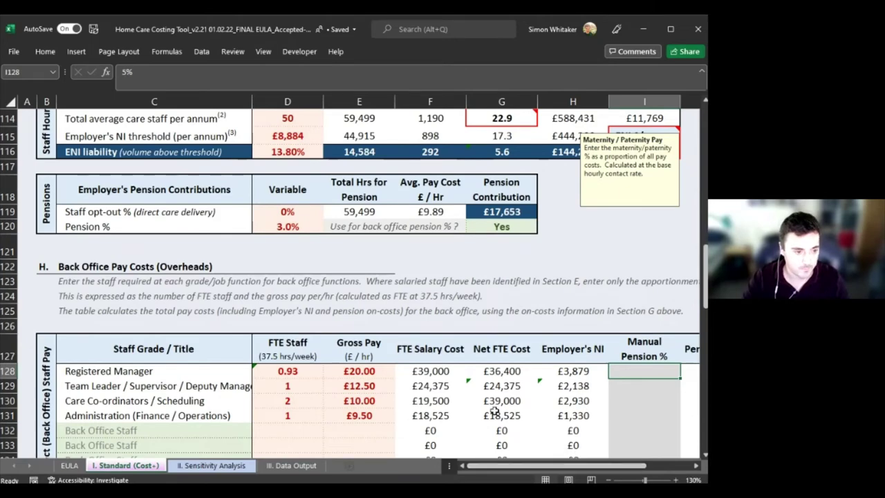
Step: Examine the FTE Staff and Gross Pay inputs for the back office grades in Section H
scroll(267, 316, down, 2)
scroll(226, 312, up, 1)
drag(293, 321, 359, 381)
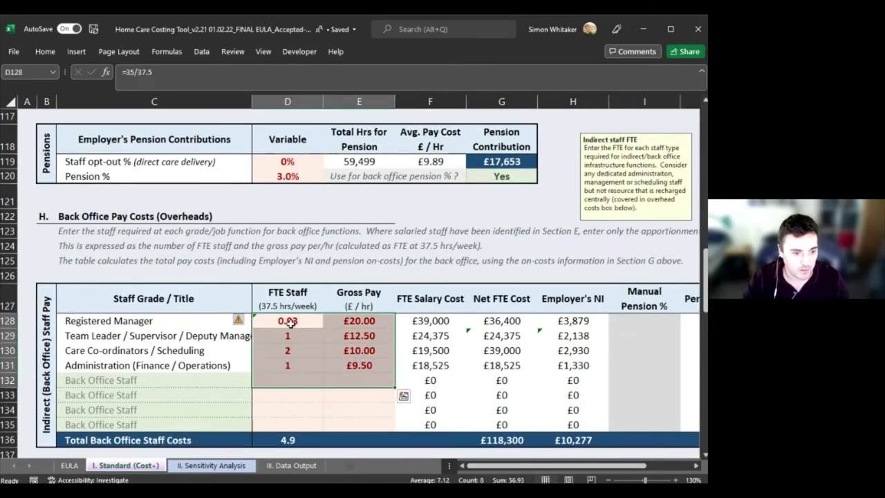
click(307, 349)
drag(297, 366, 374, 365)
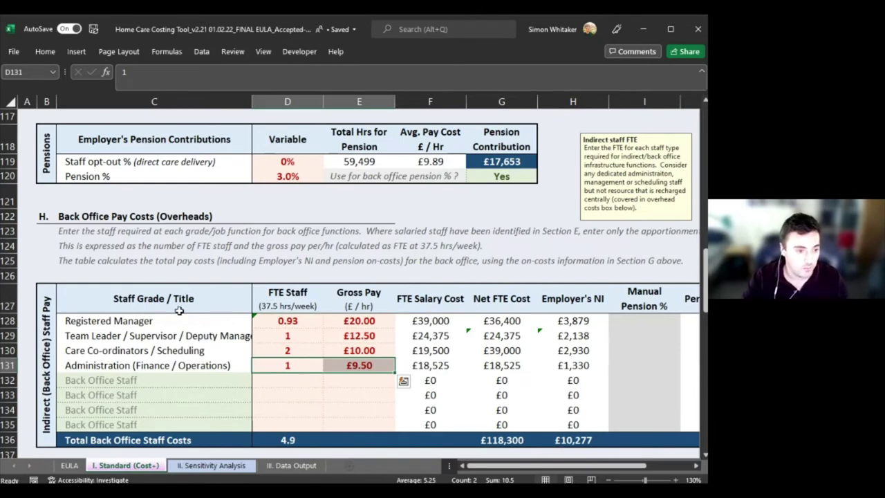
Step: Review the Staff Grade / Title column, covering the four named grades and the spare Back Office Staff rows
drag(181, 321, 166, 394)
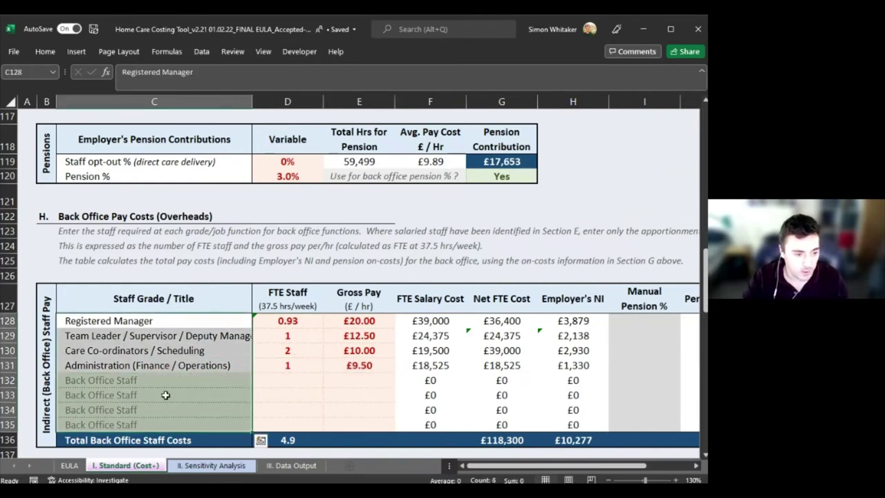
click(196, 322)
click(197, 336)
click(196, 350)
click(203, 377)
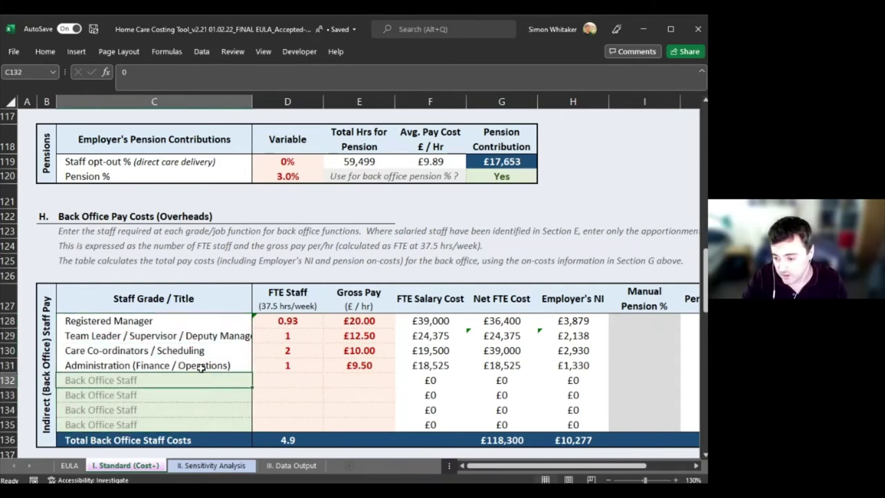
click(200, 367)
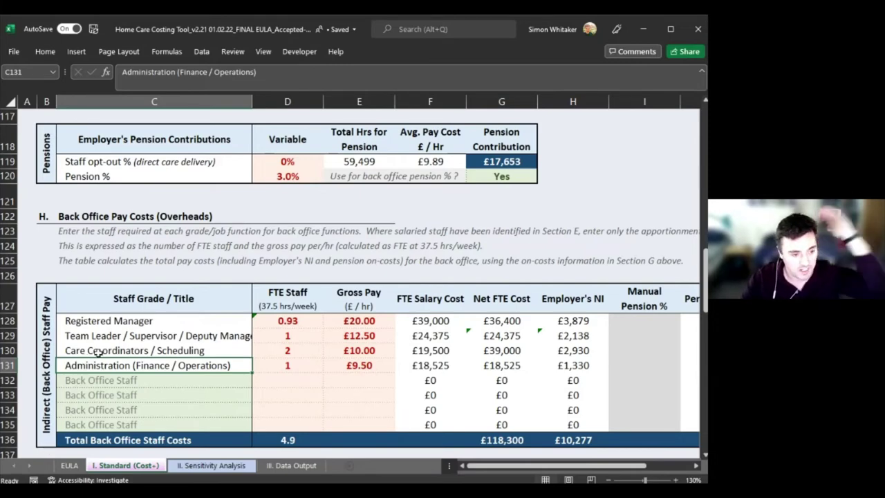
drag(141, 323, 144, 365)
scroll(149, 349, down, 1)
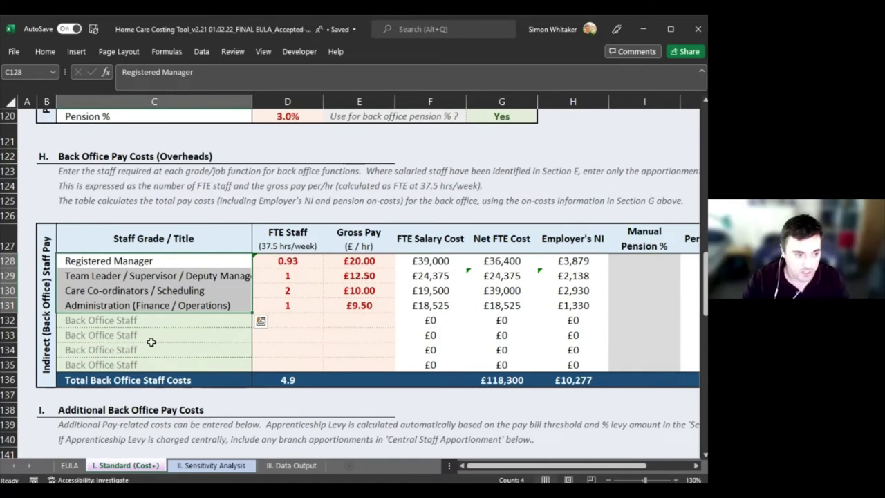
drag(163, 320, 151, 369)
click(169, 364)
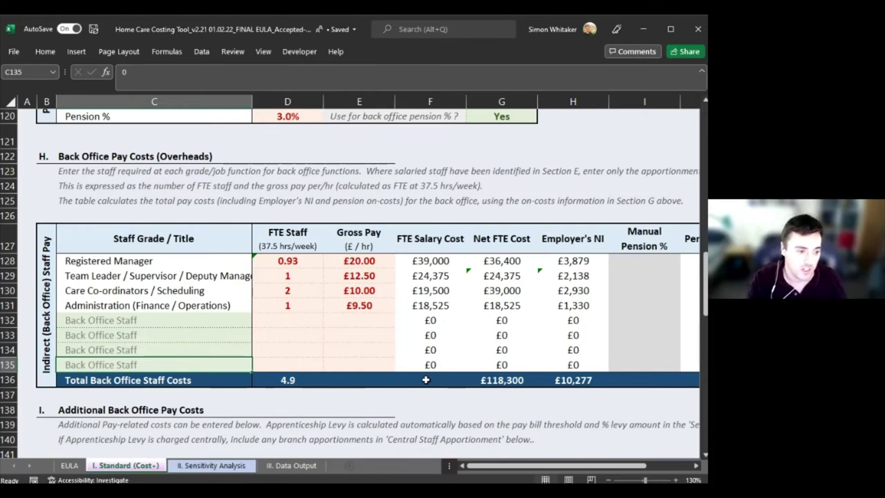
drag(236, 320, 226, 361)
click(244, 331)
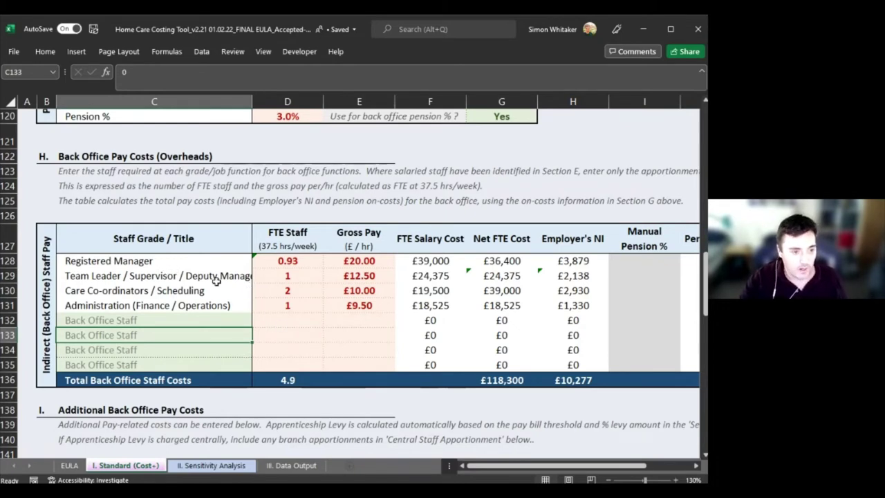
Step: Inspect the FTE Salary Cost formulas and the formula behind the Registered Manager's FTE Staff entry
drag(440, 263, 440, 374)
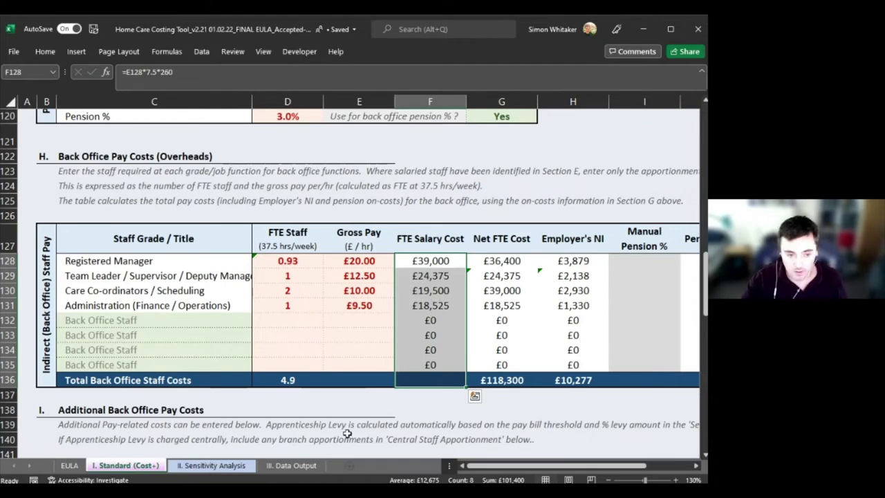
click(415, 290)
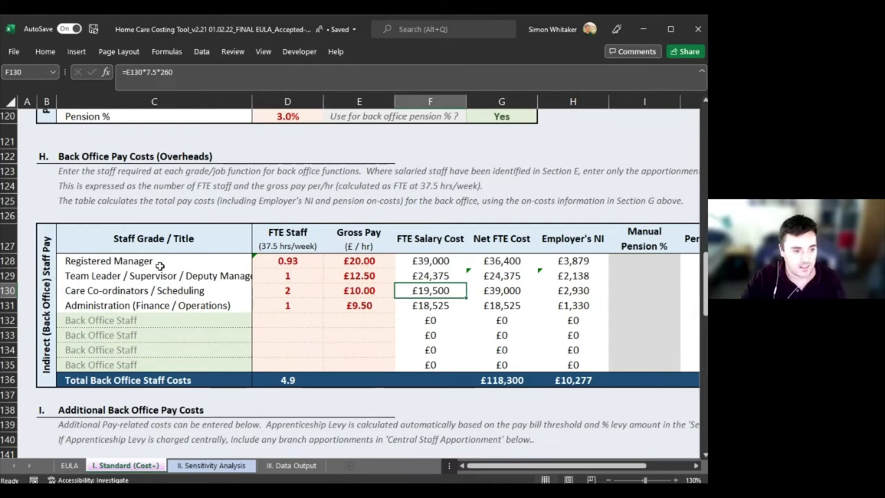
click(313, 260)
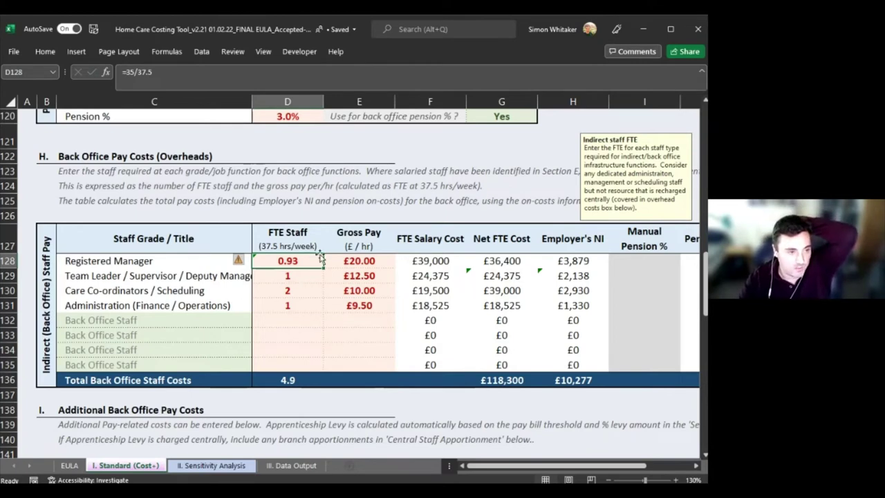
click(163, 73)
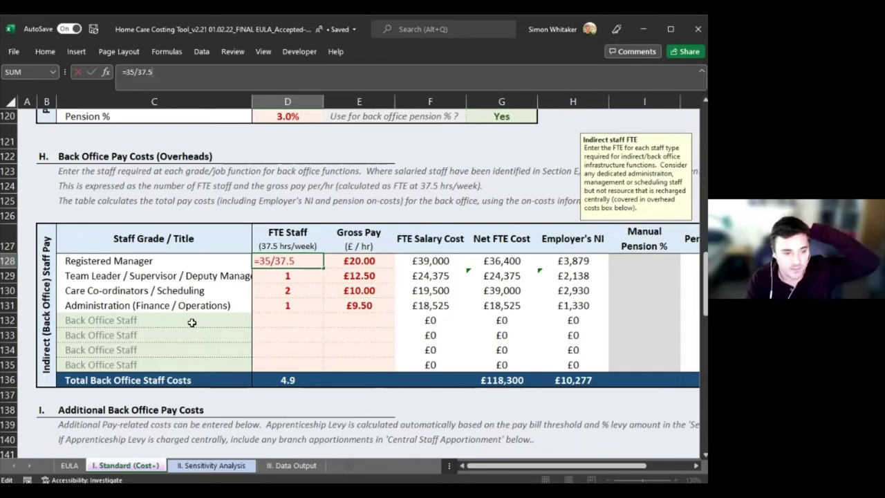
key(ctrl+Return)
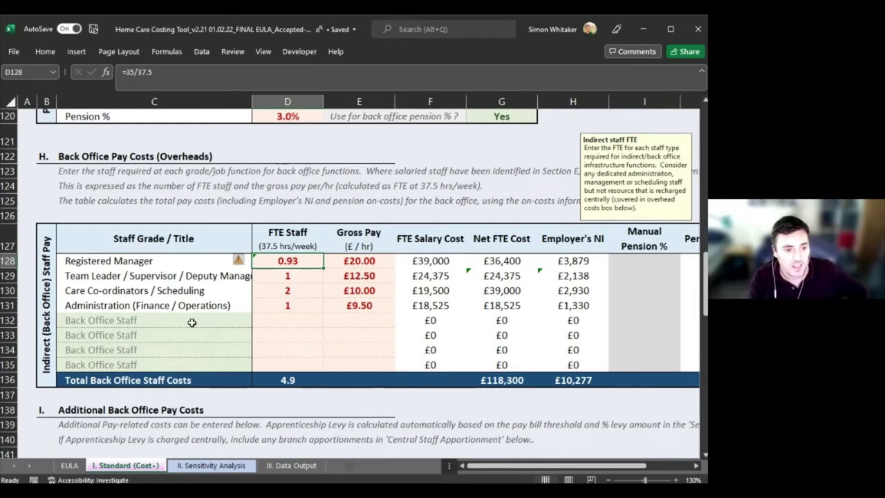
Step: Trace the Registered Manager's row cell by cell, checking the formulas from Gross Pay through Employer's NI to Gross Cost
key(Right)
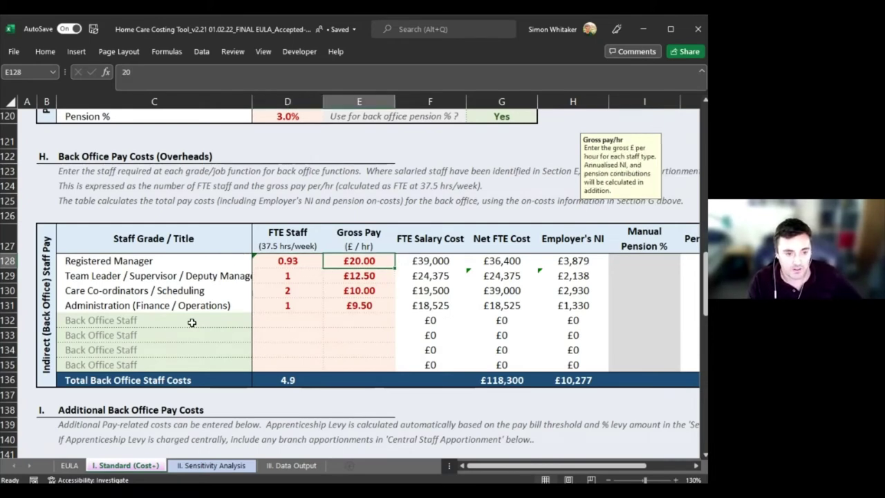
key(Right)
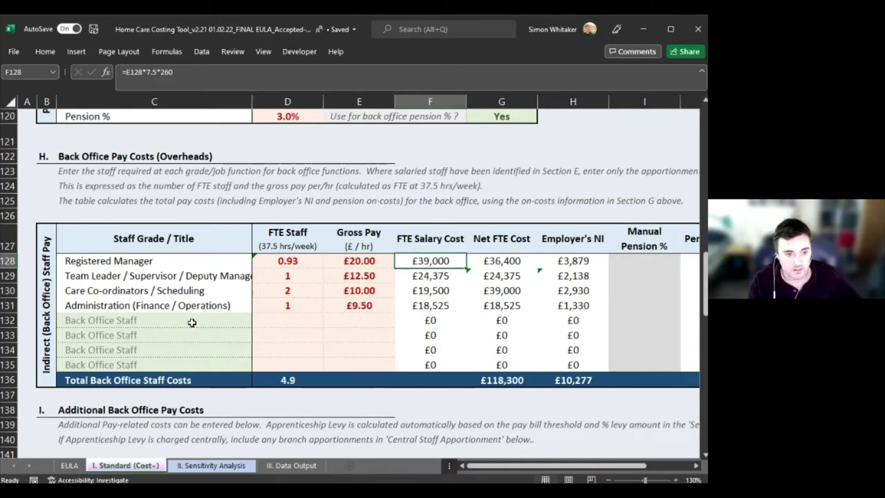
key(Left)
key(Right)
key(Left)
key(Right)
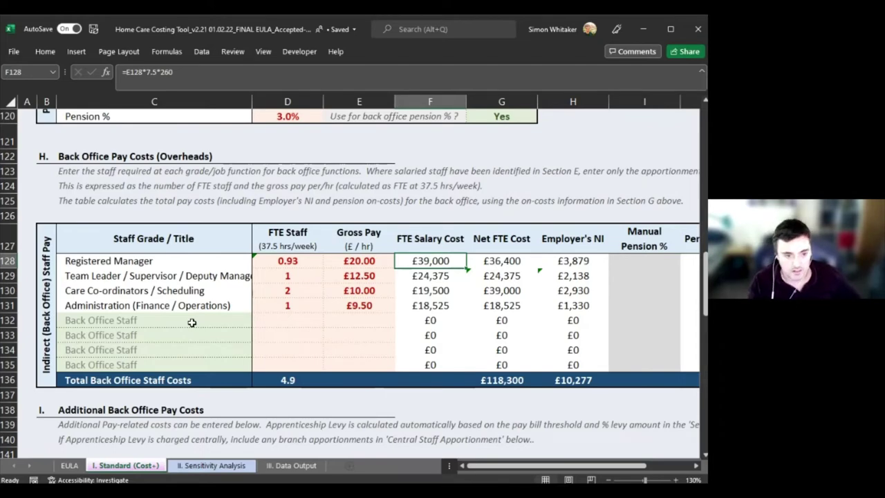
key(Right)
key(Left)
key(Right)
key(Right)
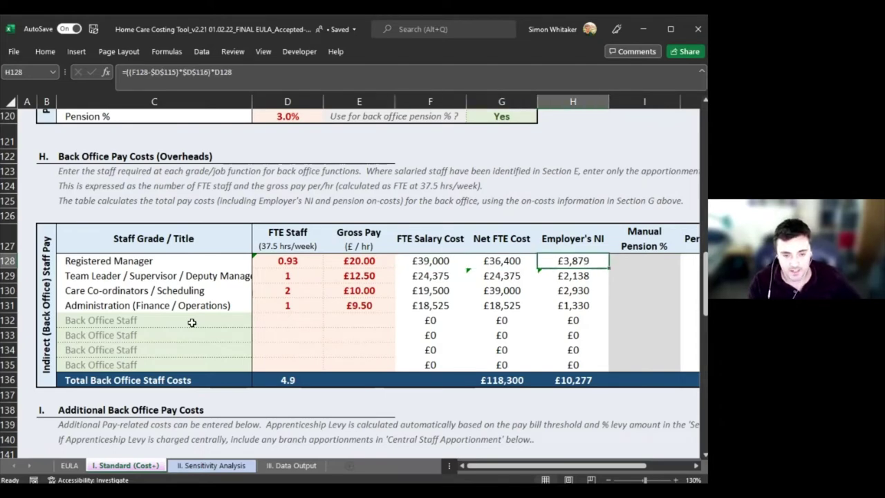
key(Right)
key(Right)
key(Right)
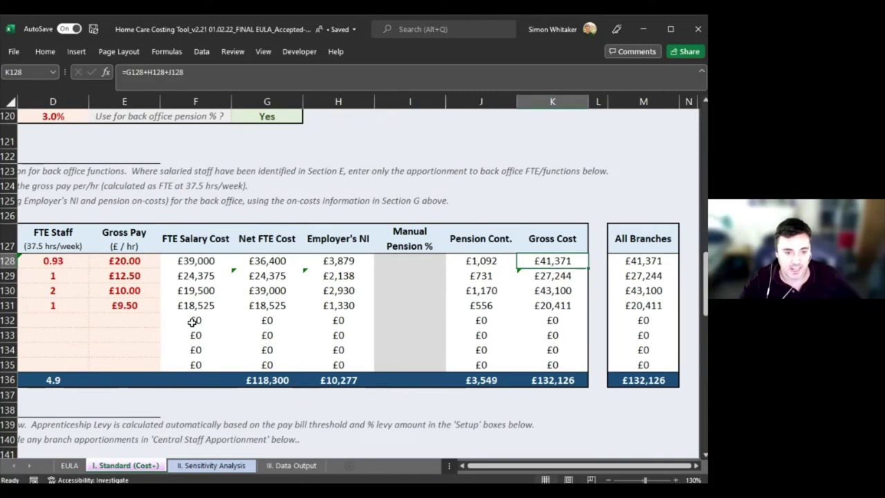
key(Up)
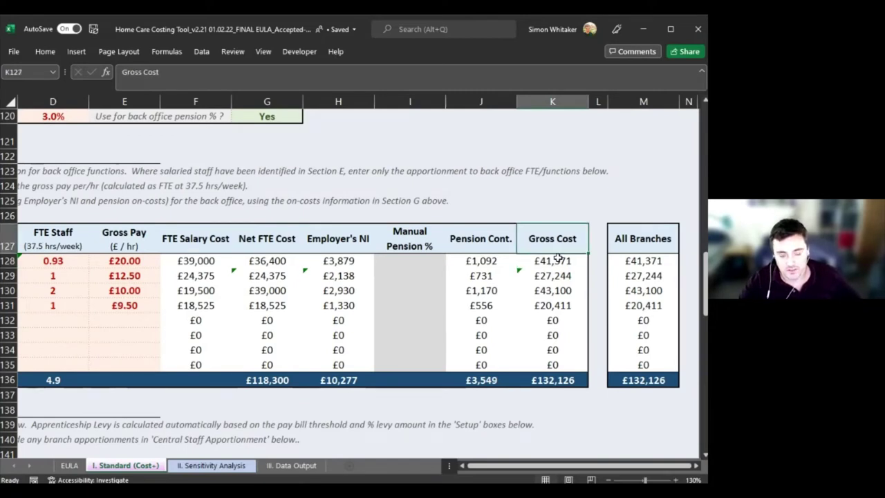
key(Down)
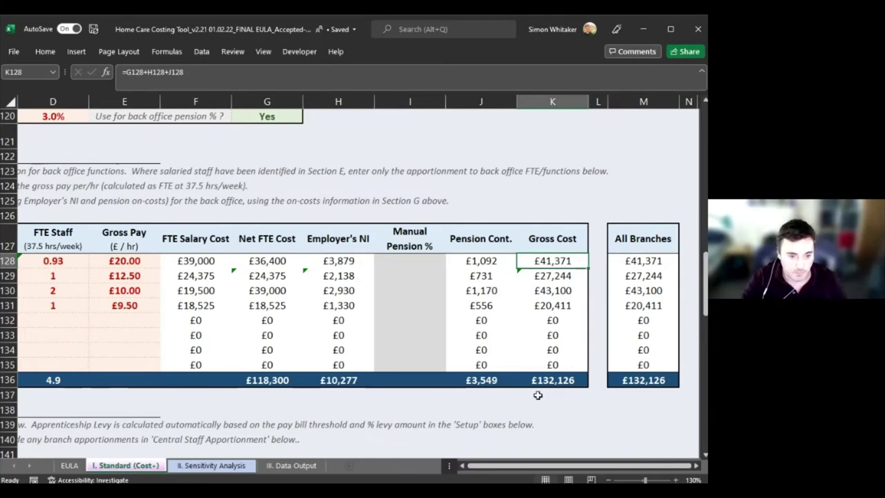
Step: Compare the FTE Salary Cost figures with the hourly Gross Pay inputs for the four back office grades
click(181, 261)
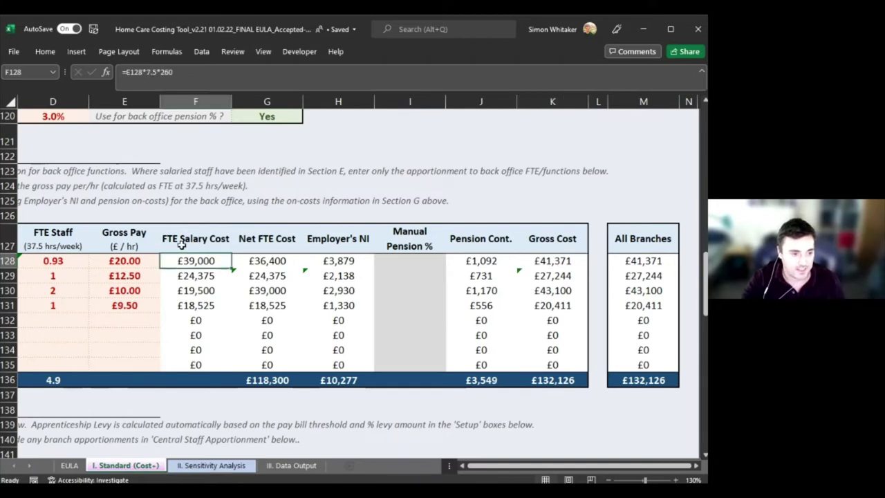
drag(181, 267, 207, 332)
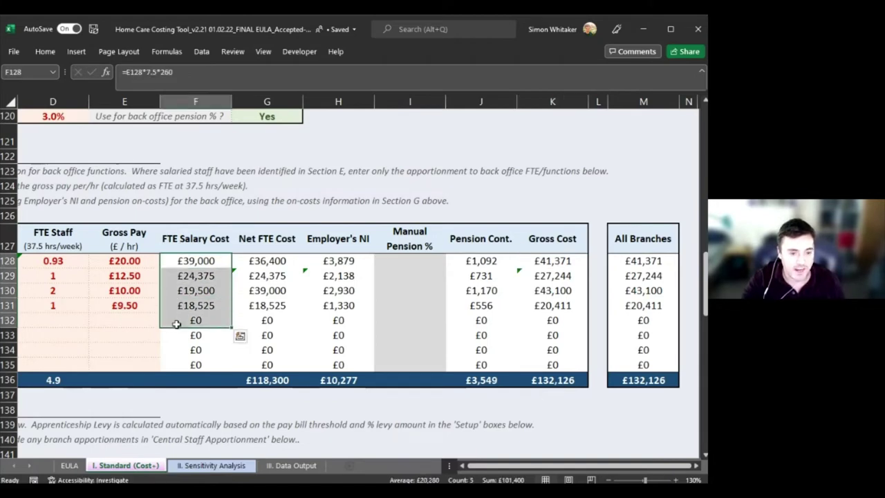
click(196, 290)
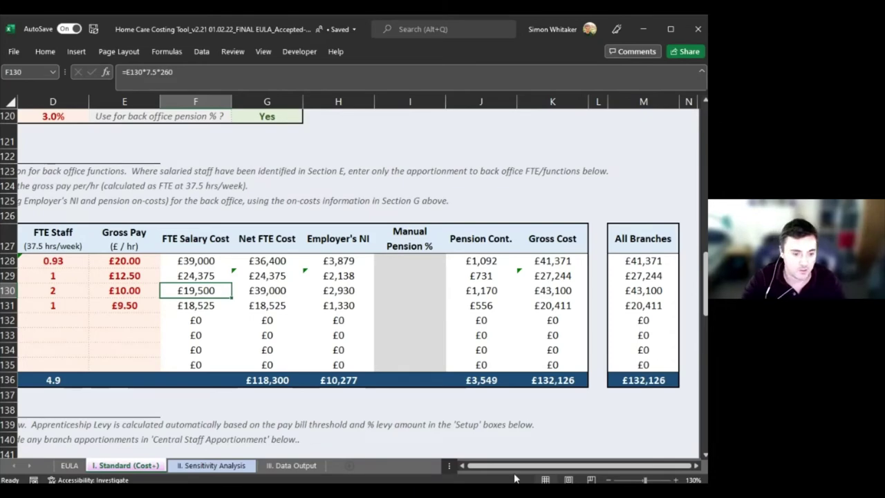
scroll(505, 466, left, 3)
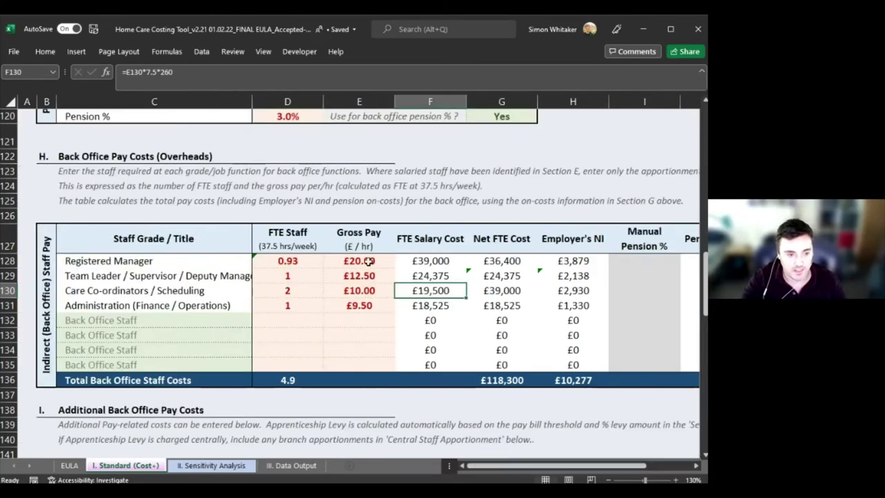
drag(359, 305, 359, 263)
click(359, 305)
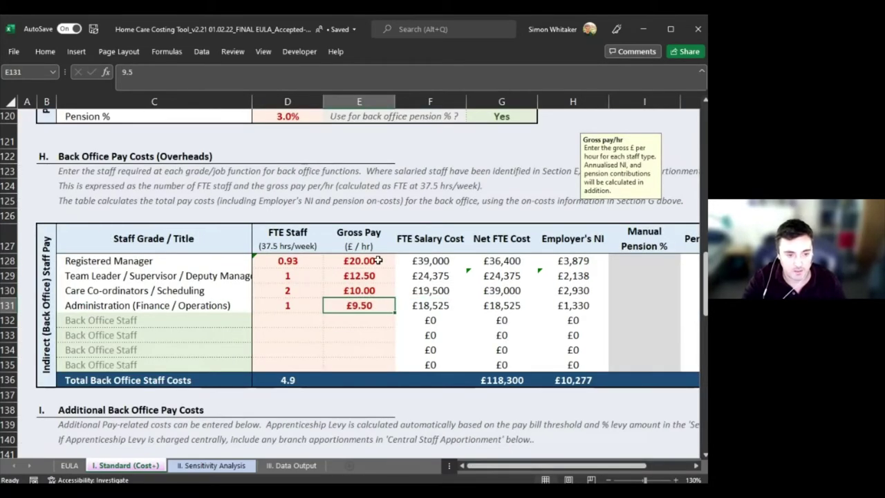
drag(431, 254, 439, 306)
click(438, 307)
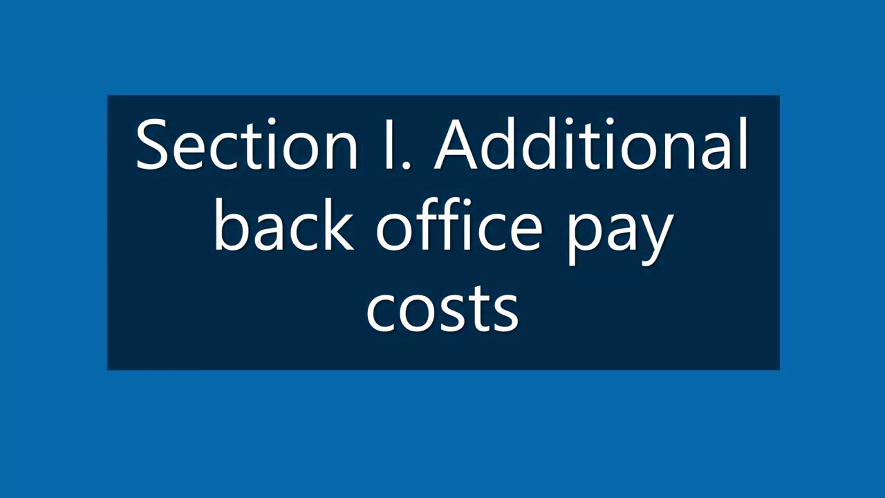
Step: Review Section I's On-Call row, checking its amount per period, the available period options and the annual cost formula
scroll(360, 409, down, 2)
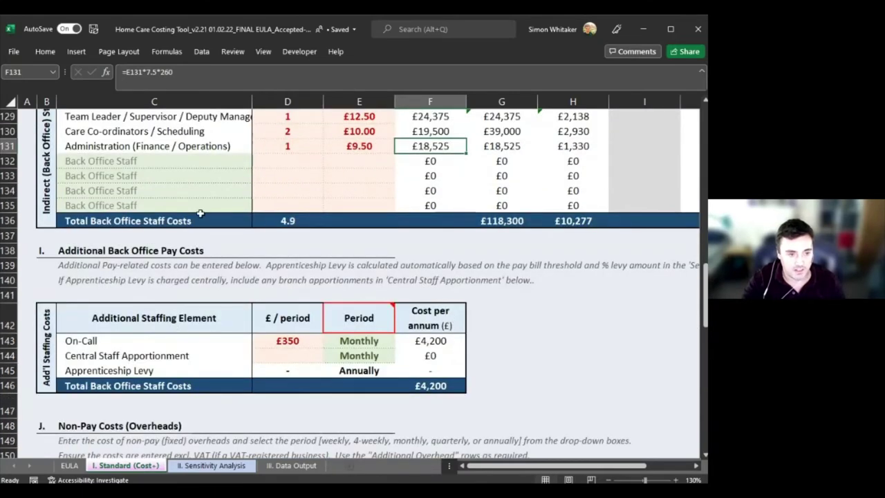
drag(287, 161, 380, 187)
click(288, 175)
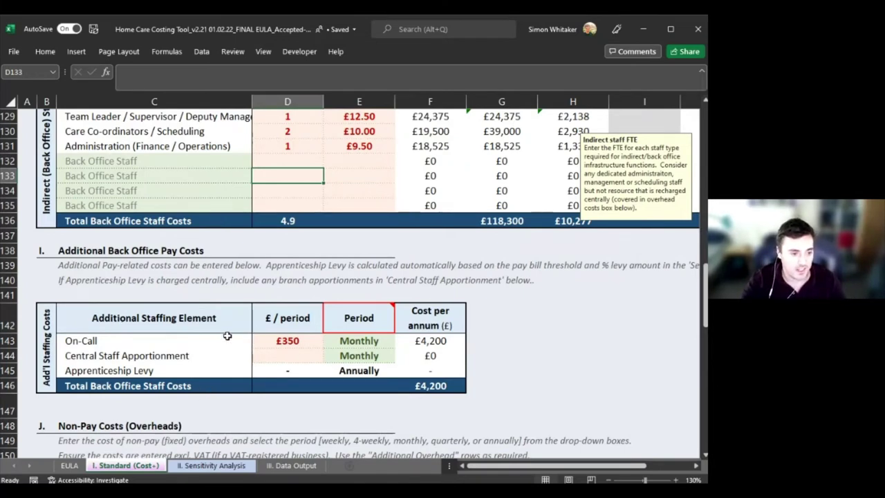
click(264, 336)
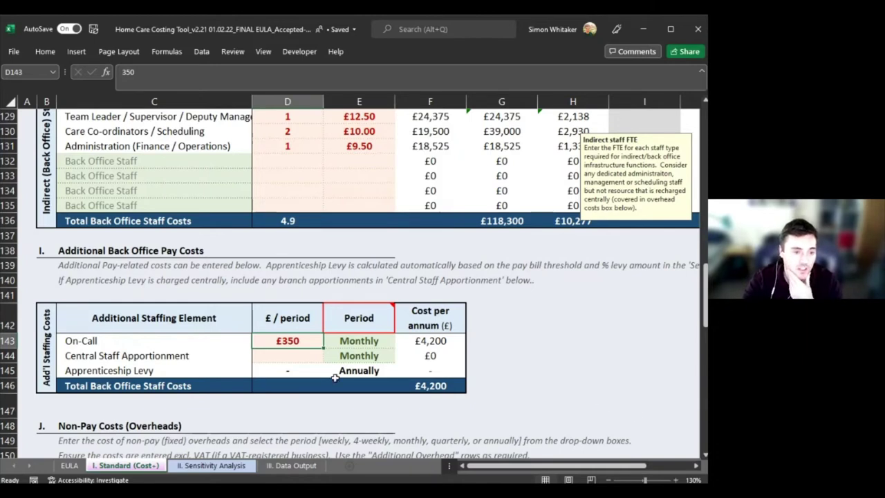
click(377, 340)
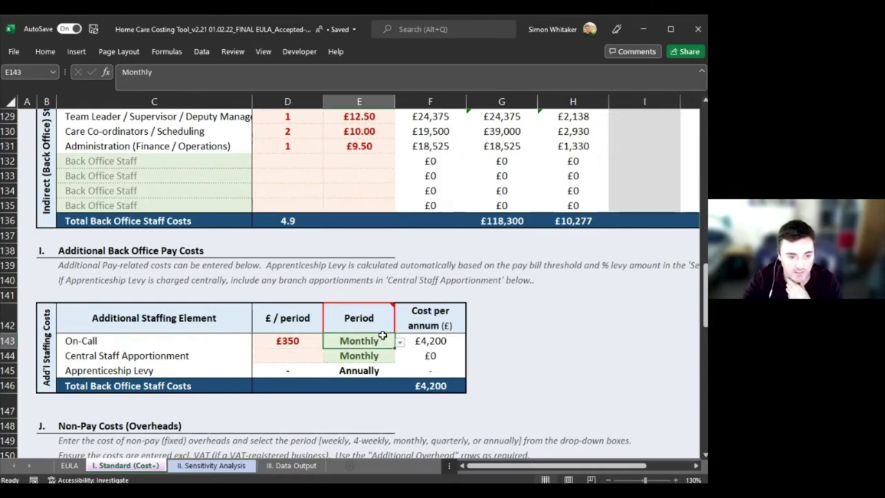
click(399, 341)
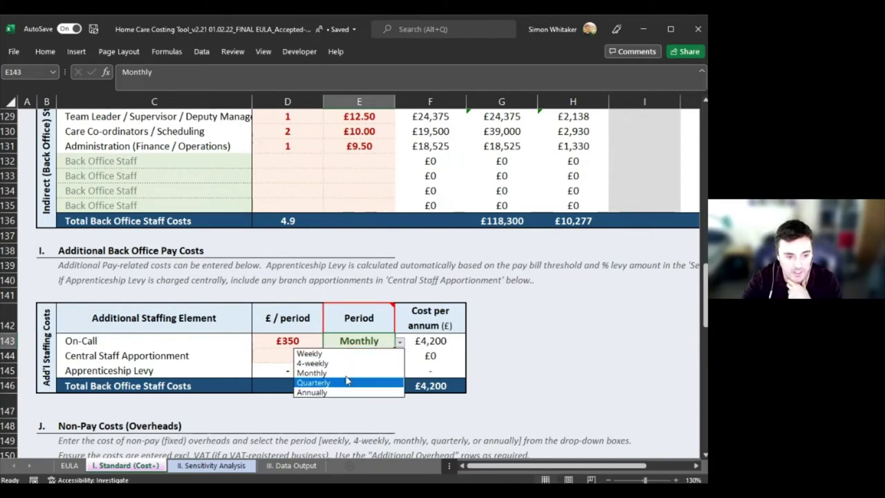
key(Escape)
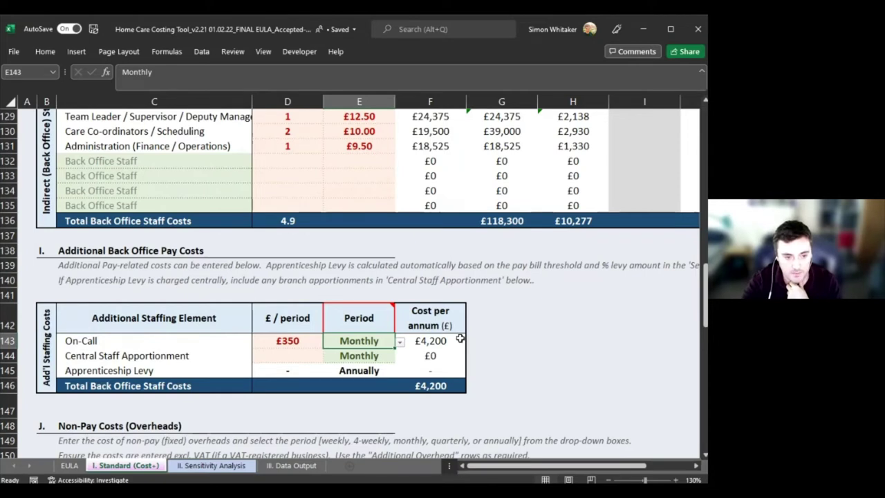
drag(459, 338, 454, 356)
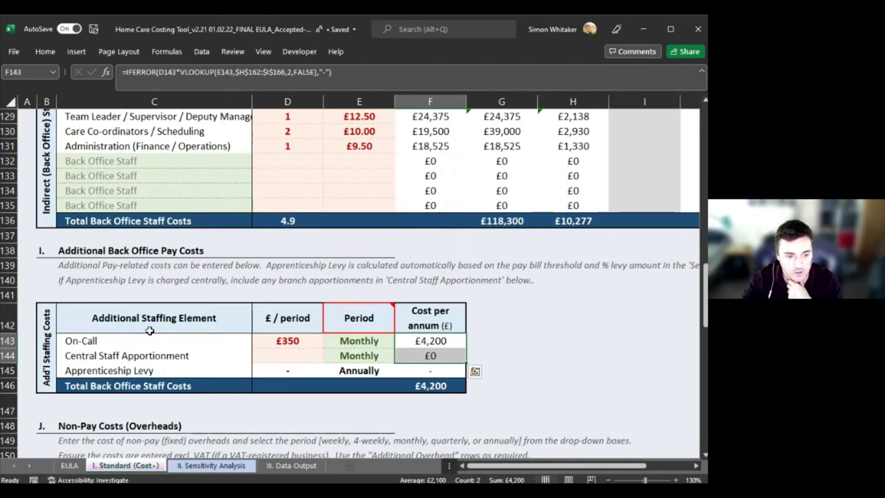
Step: Inspect the Central Staff Apportionment row and the formula behind the Apprenticeship Levy amount
click(289, 354)
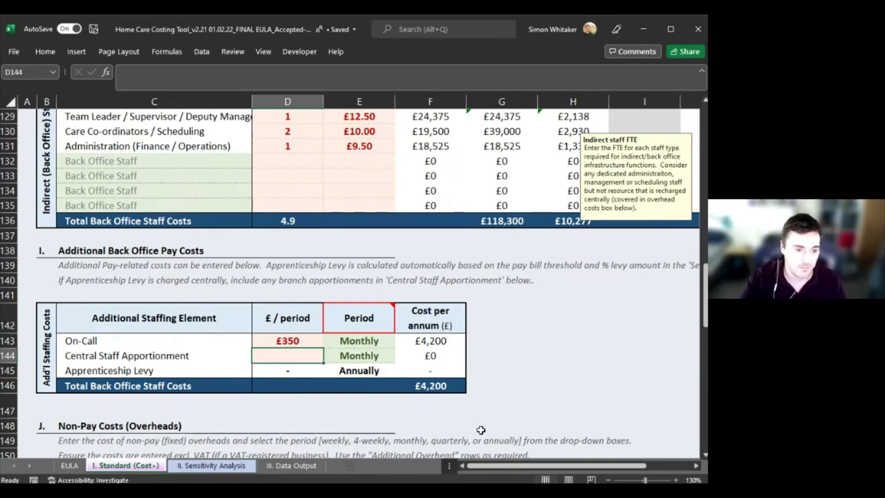
click(331, 356)
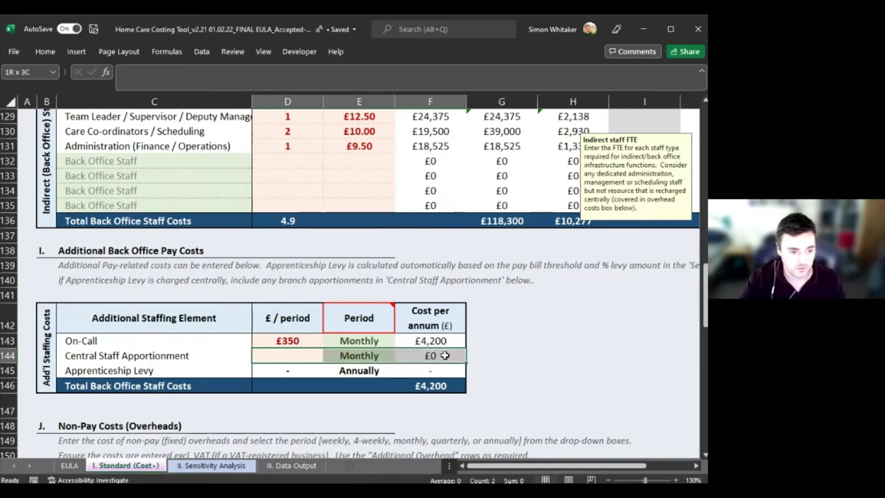
click(266, 356)
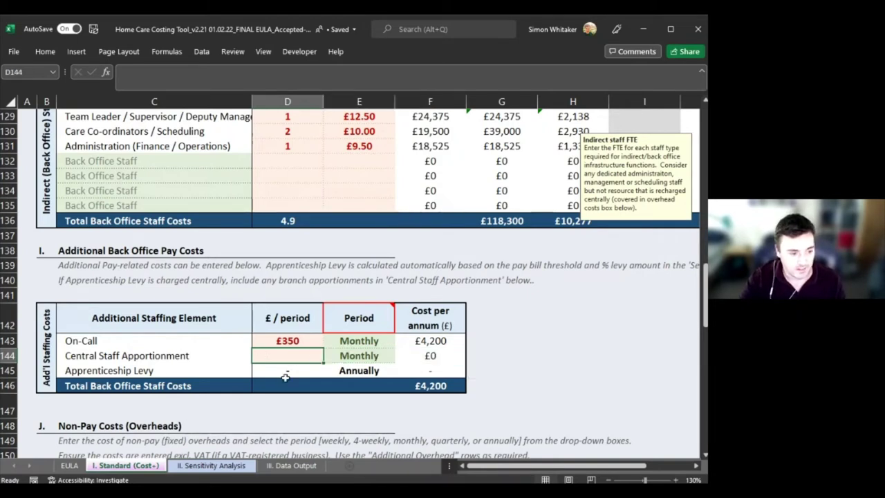
drag(148, 372, 429, 368)
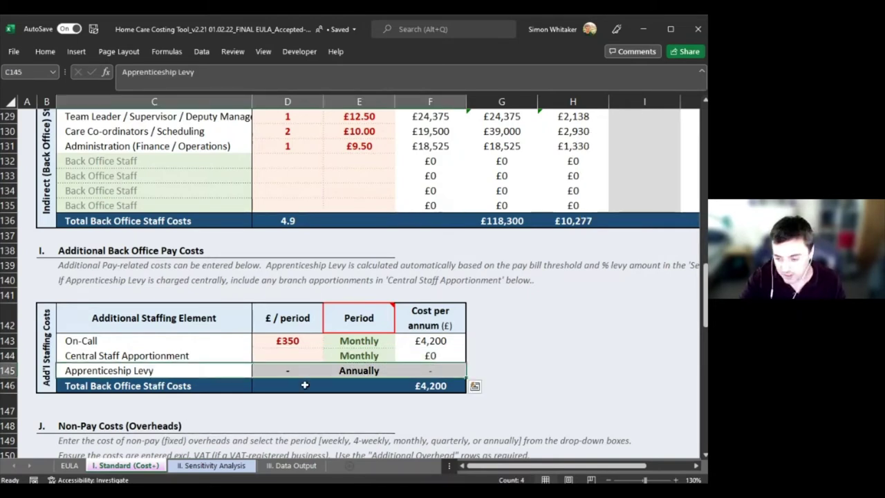
click(305, 372)
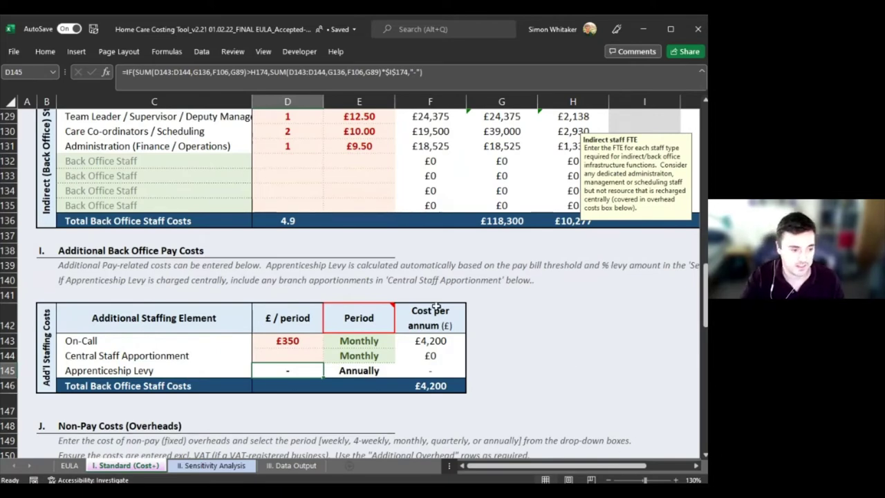
Step: Go to Section J, Non-Pay Costs (Overheads), and read its guidance notes above the travel-related costs table
scroll(550, 366, down, 1)
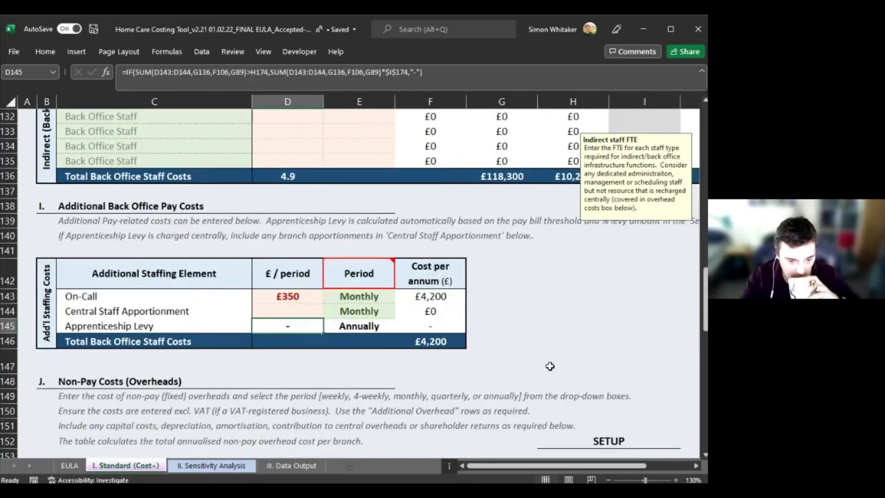
scroll(550, 366, down, 2)
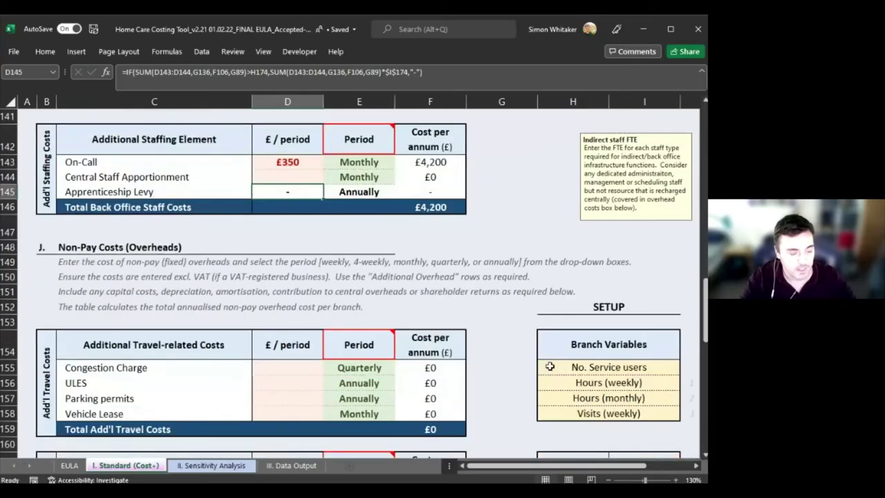
scroll(542, 356, down, 1)
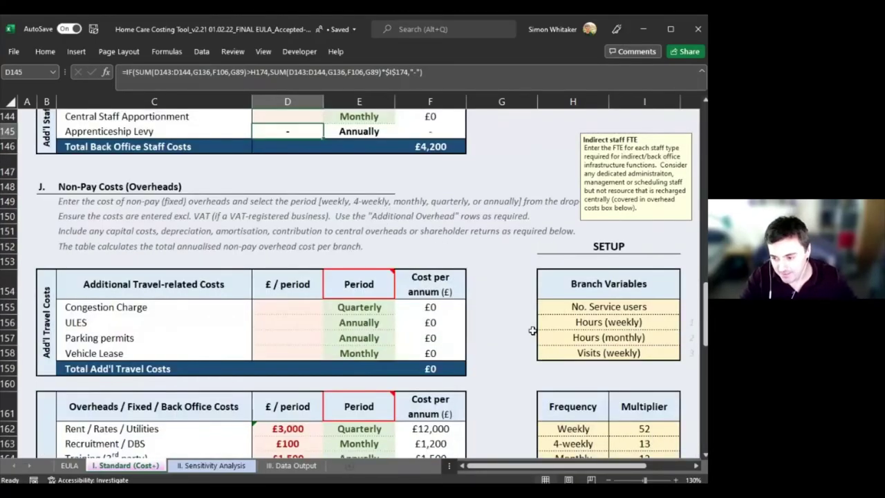
scroll(487, 361, down, 1)
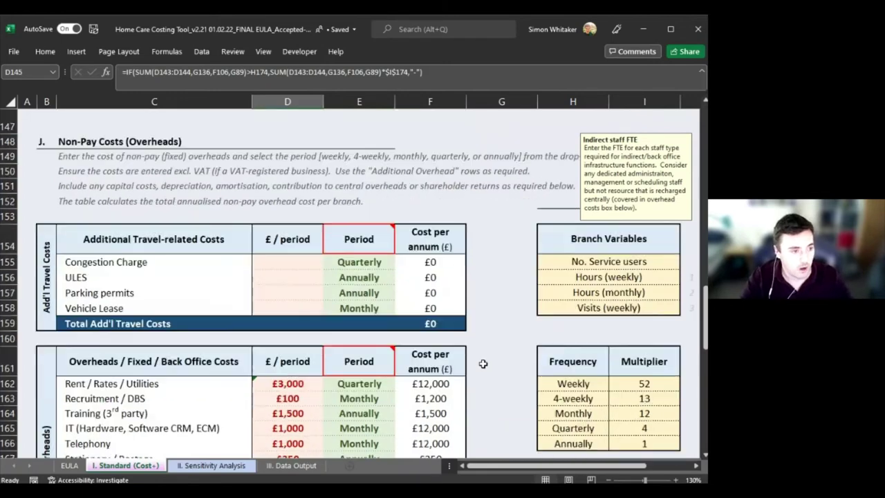
drag(61, 139, 261, 233)
click(290, 184)
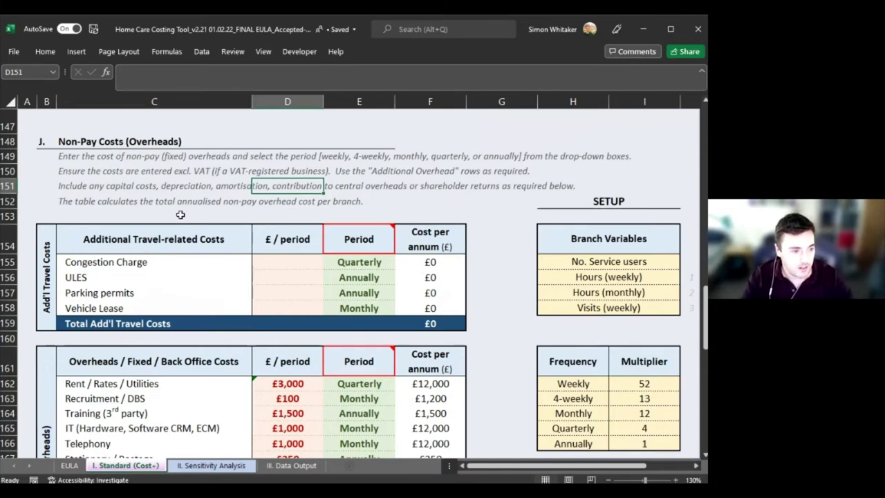
Step: Review the £ / period inputs in Additional Travel-related Costs, focusing on the Parking permits and Vehicle Lease rows
drag(291, 260, 286, 302)
click(291, 293)
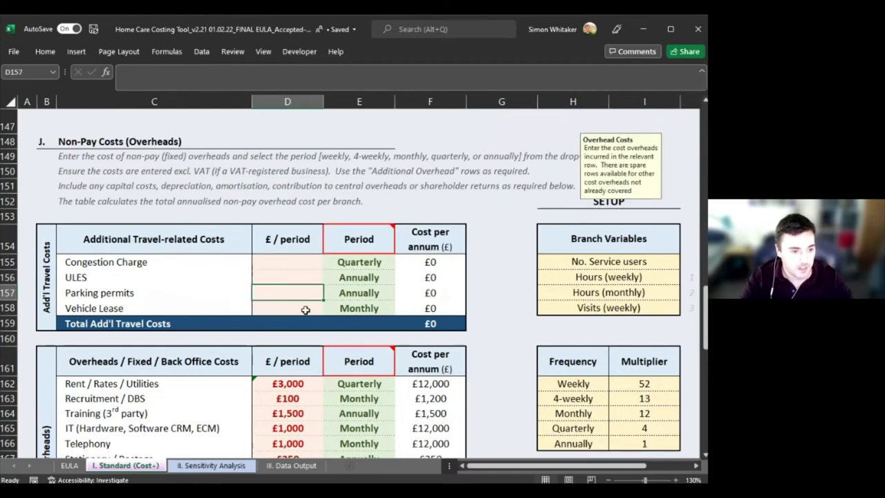
click(291, 308)
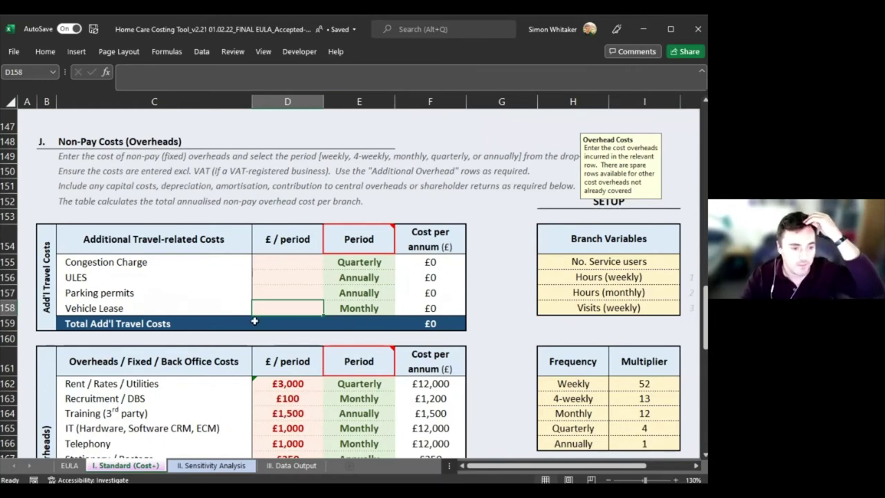
click(208, 307)
drag(428, 308, 294, 305)
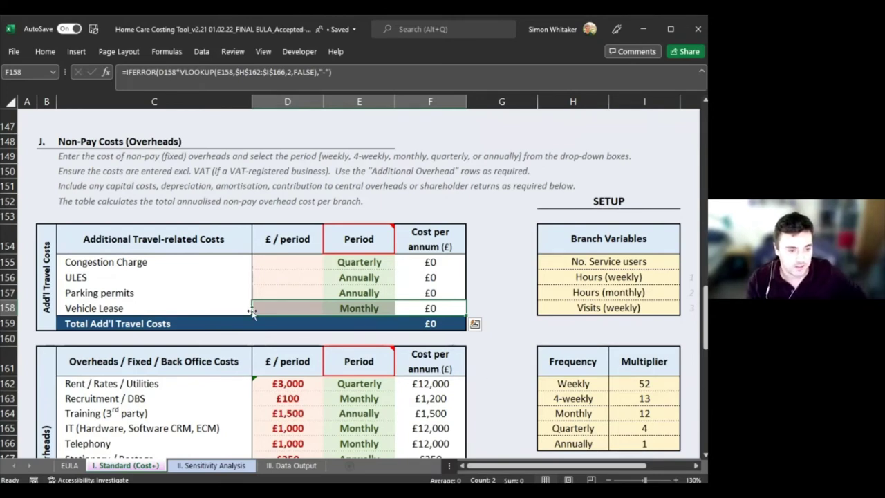
click(280, 311)
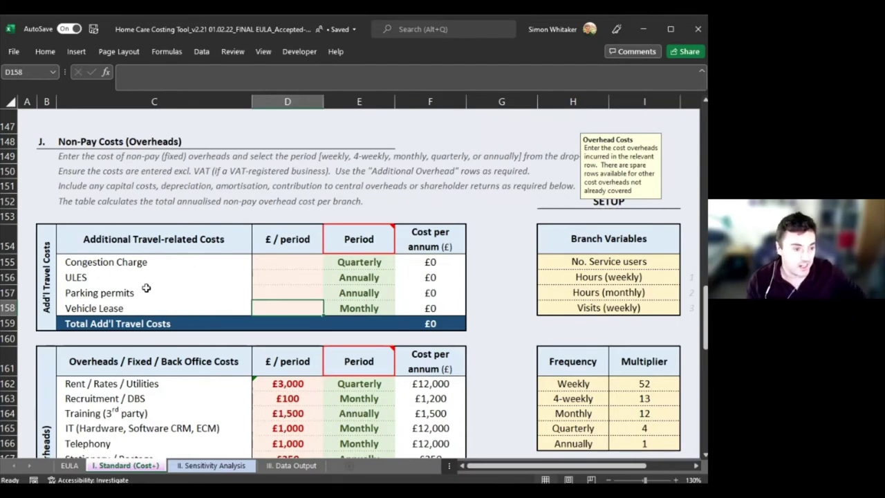
Step: Examine the Congestion Charge and ULES inputs, the travel cost periods and the ULES annual cost formula
click(297, 276)
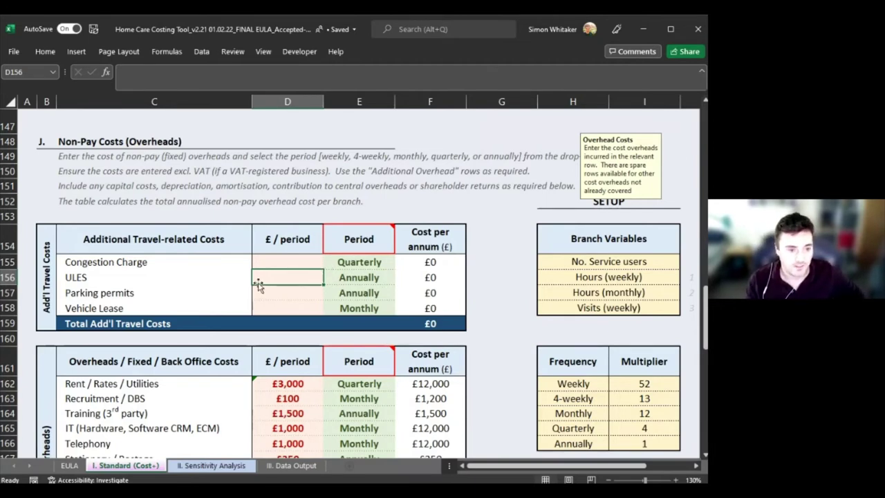
drag(286, 283, 285, 253)
click(289, 277)
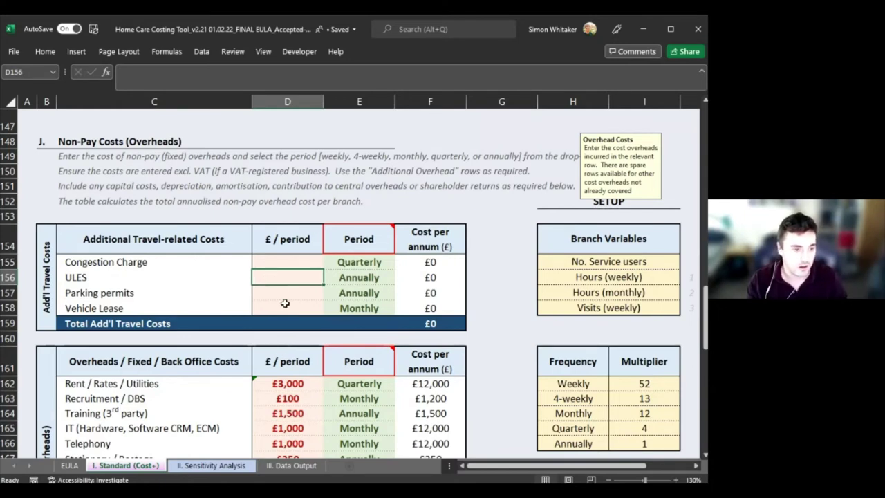
drag(375, 262, 352, 309)
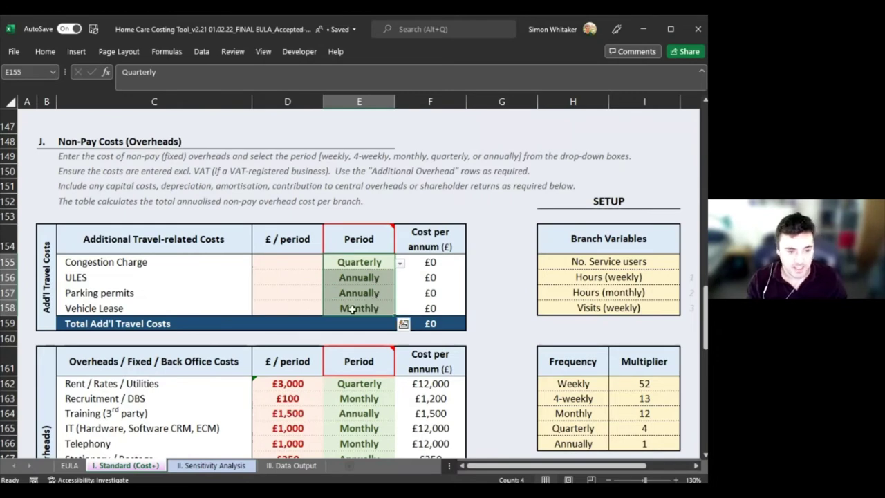
click(302, 284)
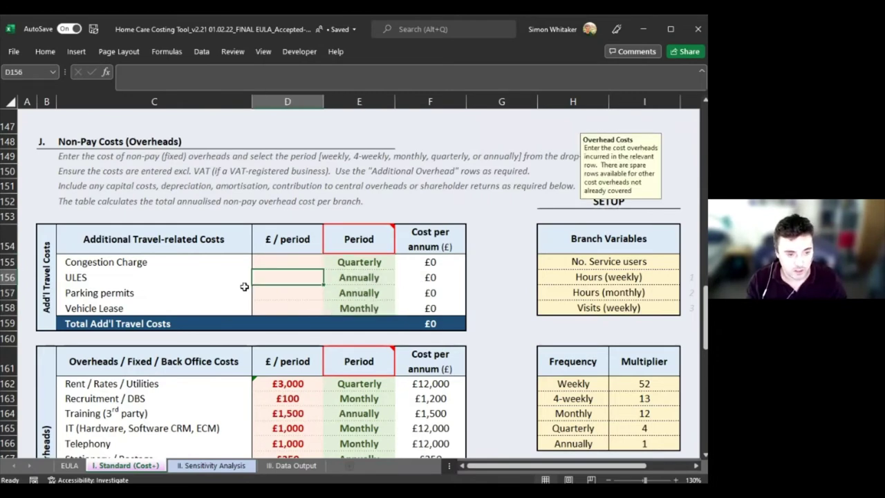
drag(184, 276, 458, 275)
click(457, 277)
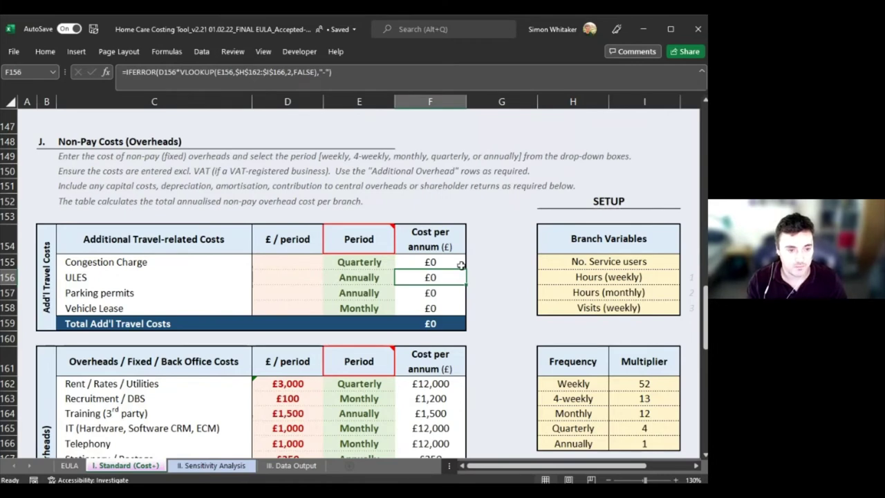
Step: Enter 2000 as the ULES cost per period and check the row's annual cost
click(269, 277)
text(2000)
key(Tab)
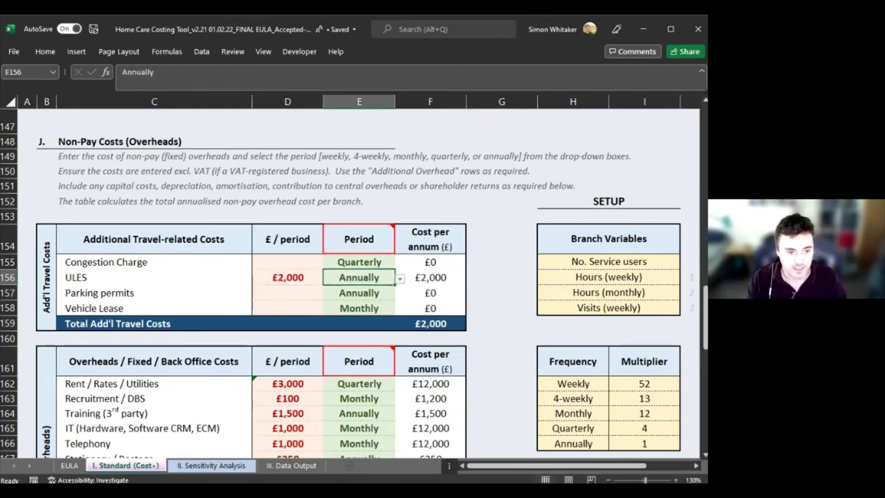
click(430, 278)
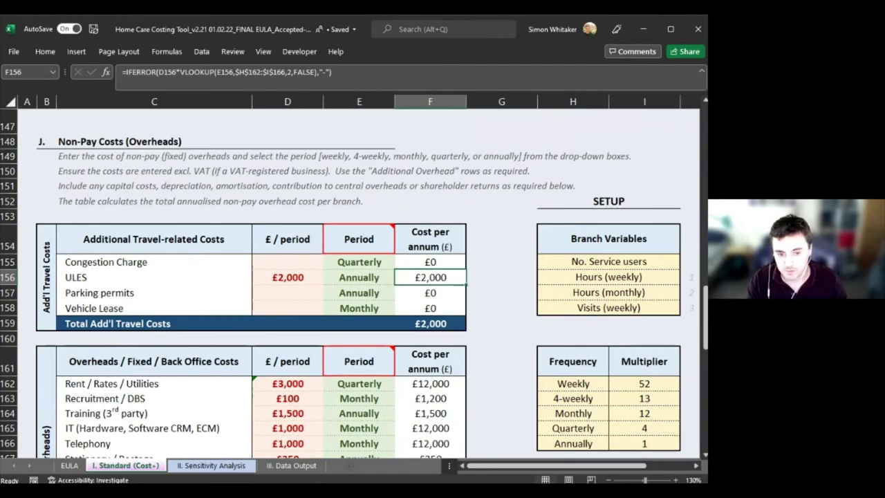
Step: Compare the ULES row's period and annual cost with the multipliers in the Frequency setup table
click(359, 278)
click(430, 277)
click(359, 277)
drag(654, 377, 573, 442)
click(585, 428)
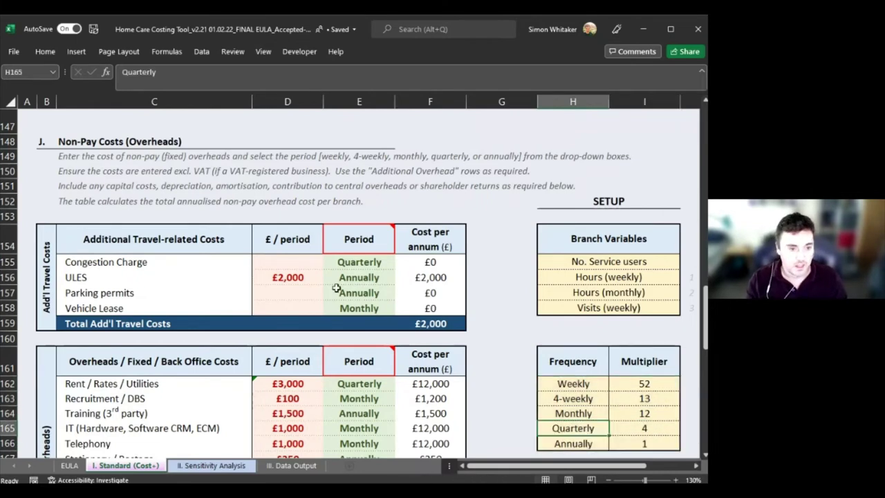
Step: Set the ULES period to Quarterly and check the formula behind its cost per annum
click(408, 277)
click(388, 278)
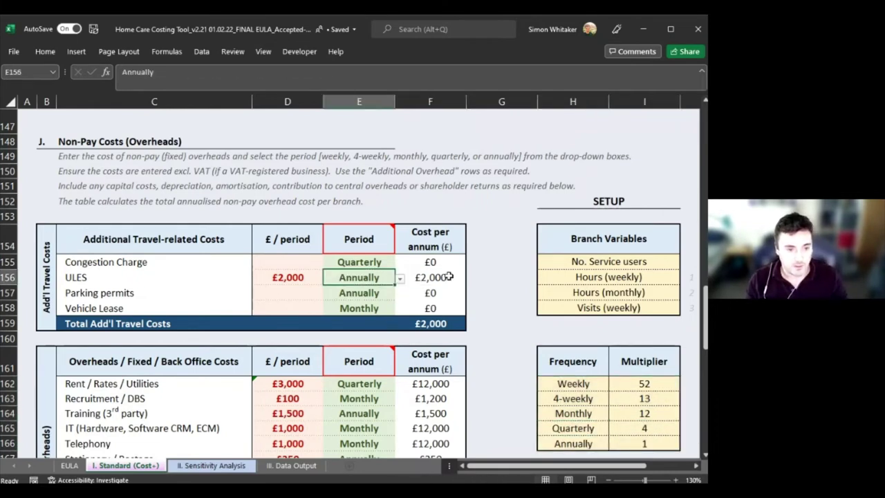
click(399, 278)
click(314, 319)
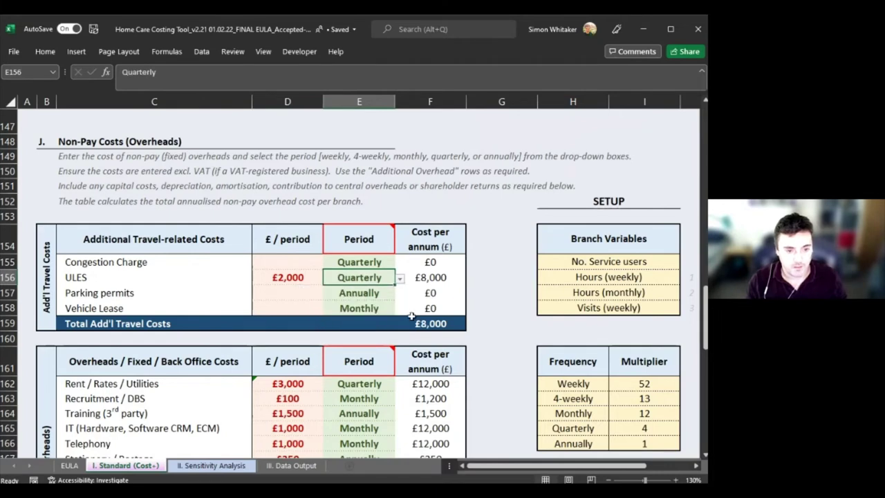
click(439, 279)
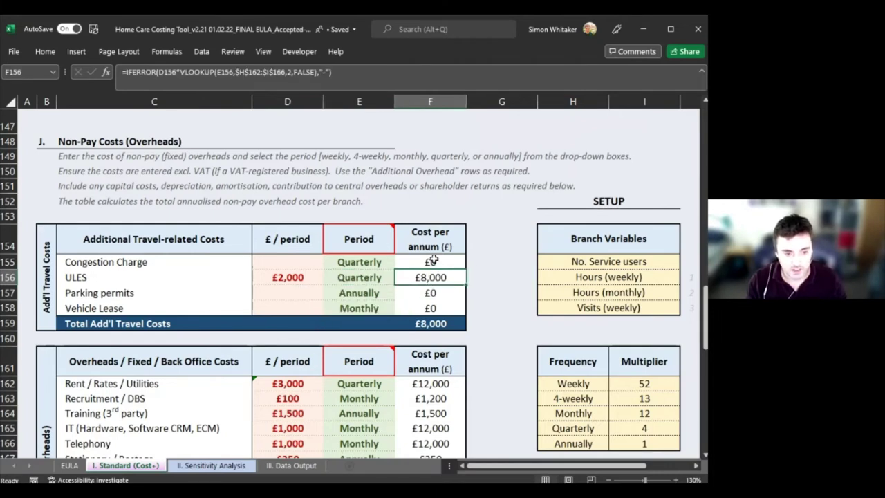
Step: Clear the ULES cost per period in the Additional Travel-related Costs table
click(285, 276)
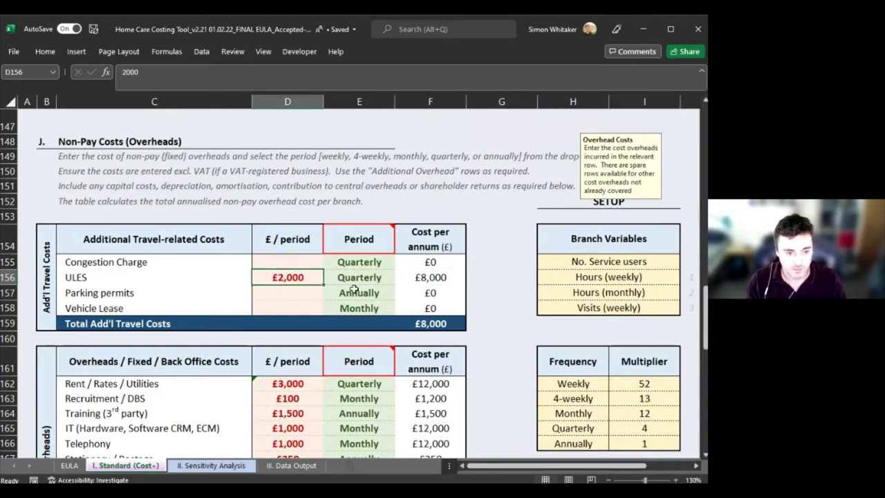
click(354, 284)
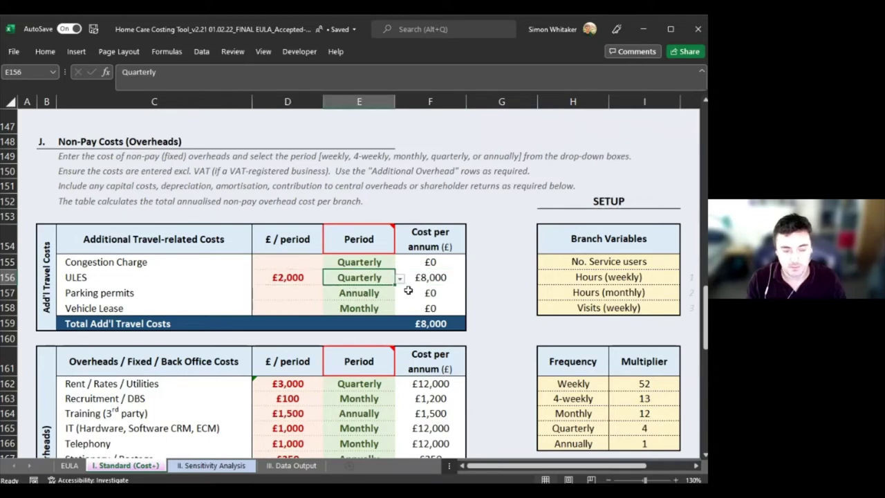
click(314, 261)
key(Down)
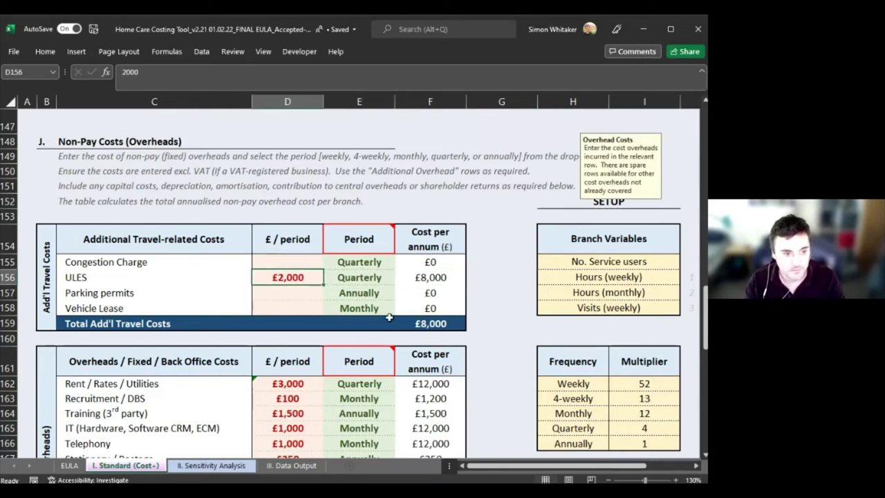
key(Delete)
Step: Examine the £ / period entries in the Overheads / Fixed / Back Office Costs table, including Rent / Rates / Utilities
scroll(361, 310, down, 4)
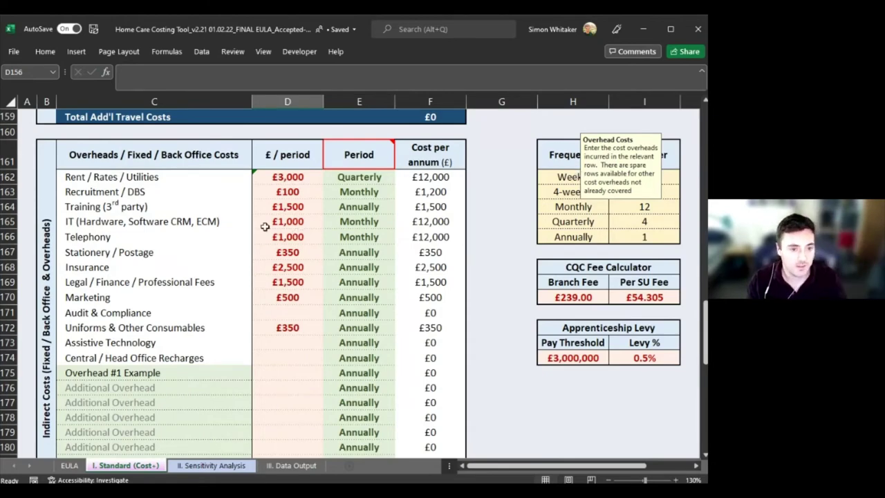
scroll(265, 226, up, 1)
drag(287, 223, 287, 390)
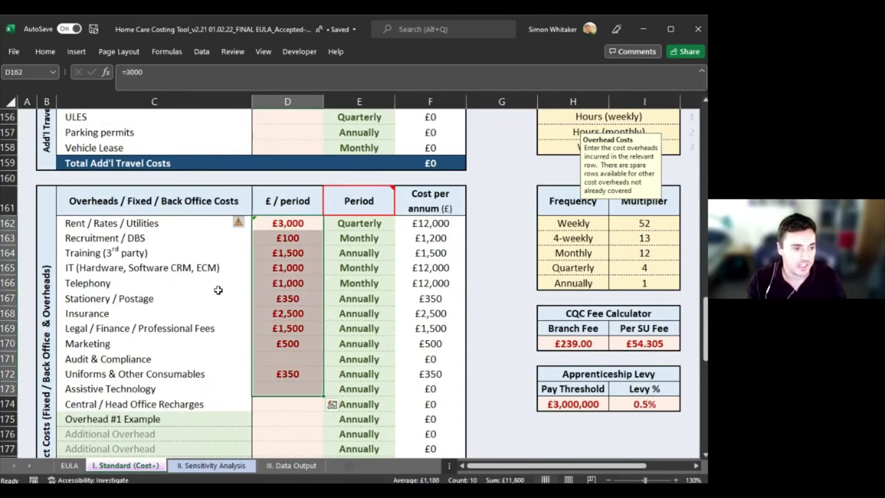
click(126, 225)
drag(241, 225, 271, 225)
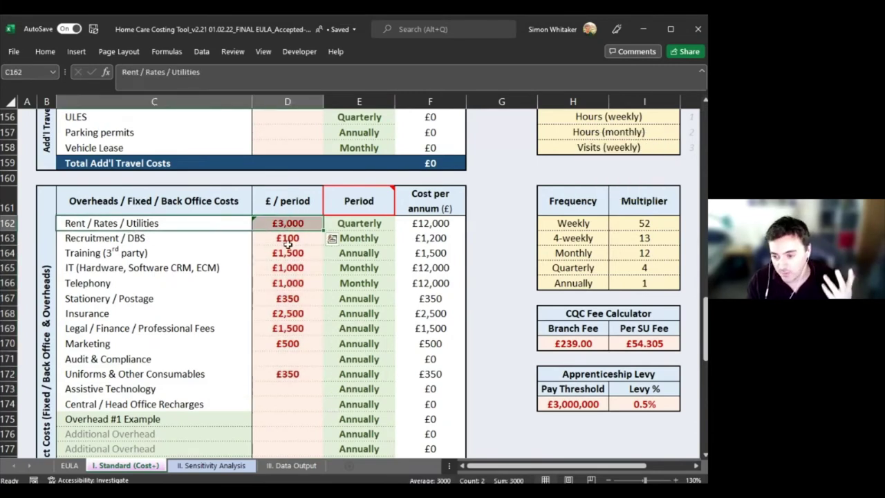
Step: Set the period for Rent / Rates / Utilities to 4-weekly
click(292, 223)
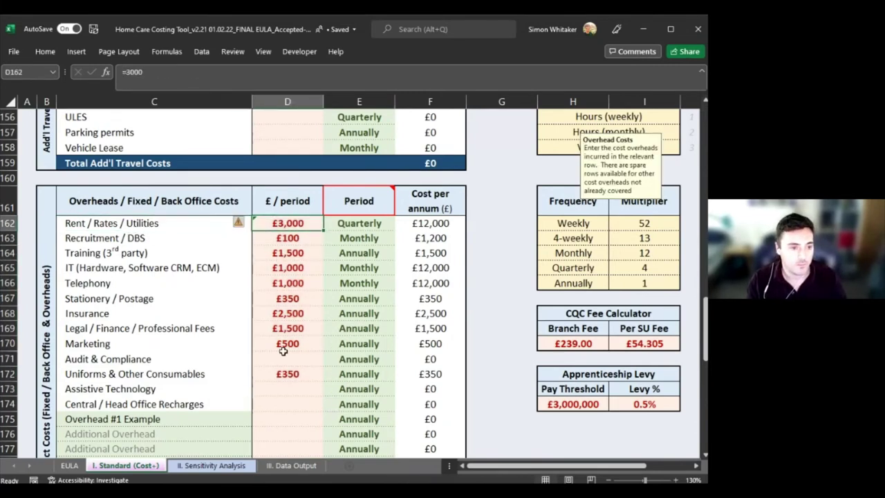
click(347, 223)
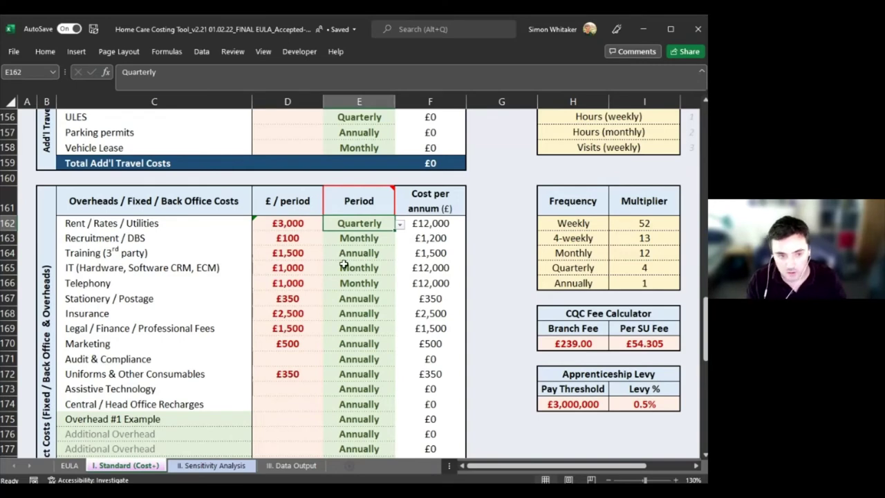
click(400, 224)
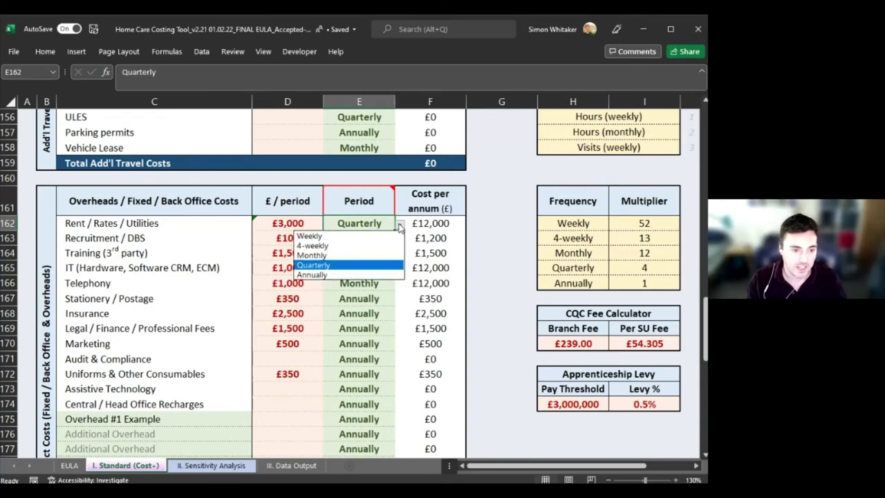
click(348, 247)
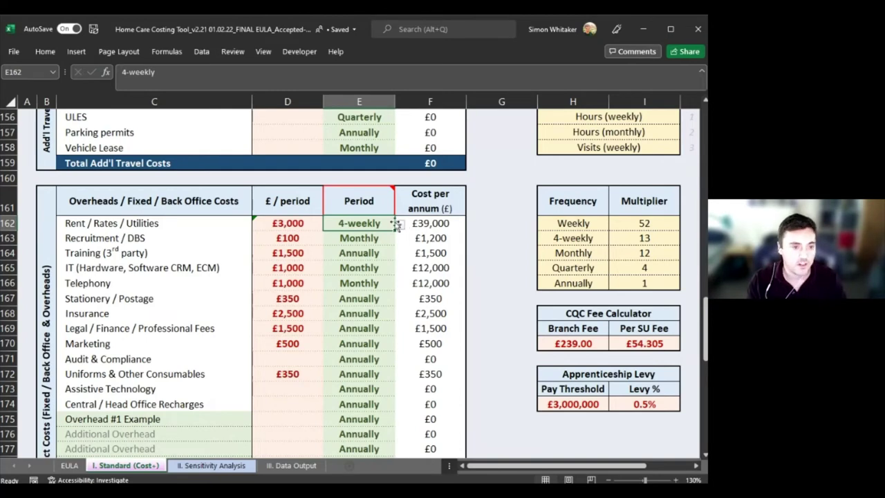
click(290, 224)
Step: Set the period for Rent / Rates / Utilities to Monthly
click(361, 224)
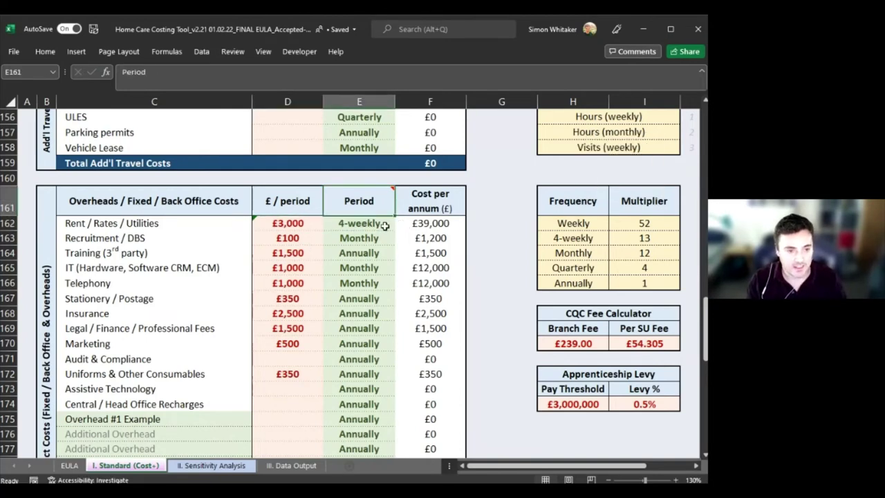
click(399, 224)
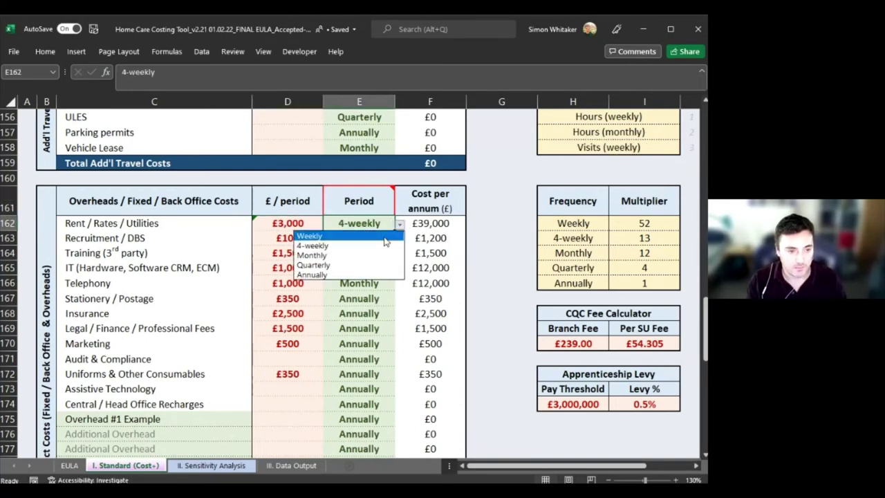
click(335, 255)
click(294, 223)
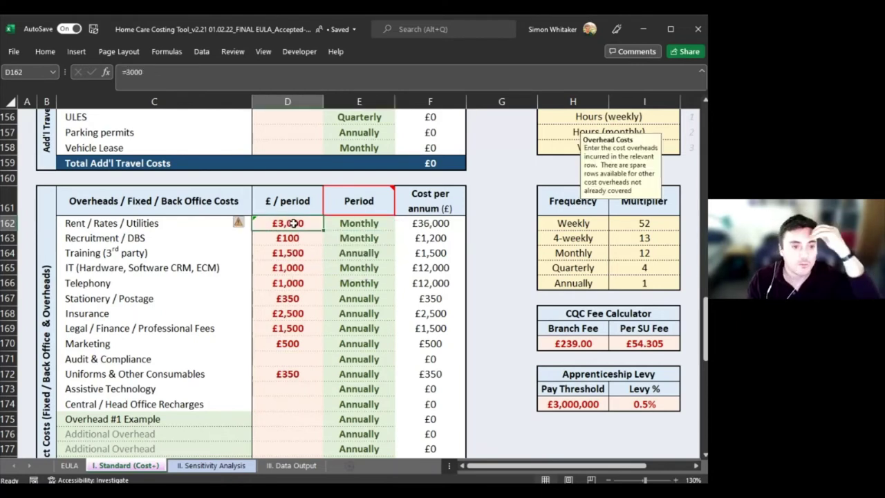
click(370, 224)
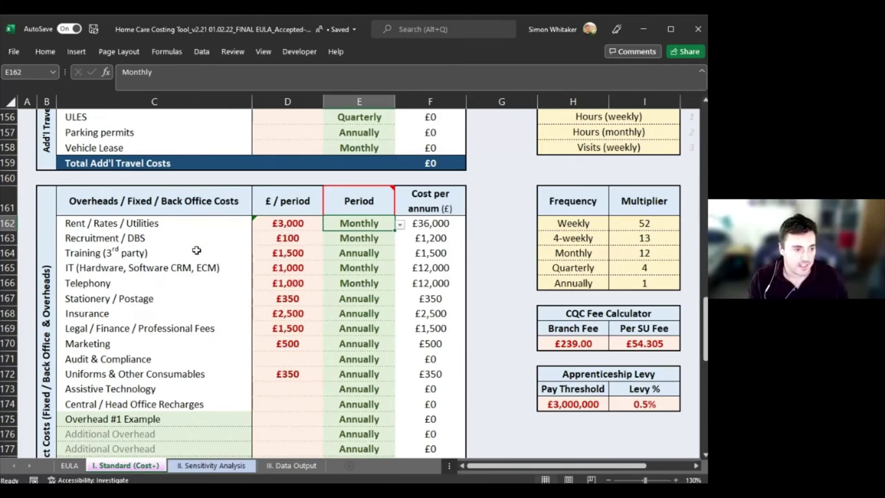
Step: Review the overhead rows from Recruitment / DBS down to Insurance, including the IT and Telephony costs
click(223, 237)
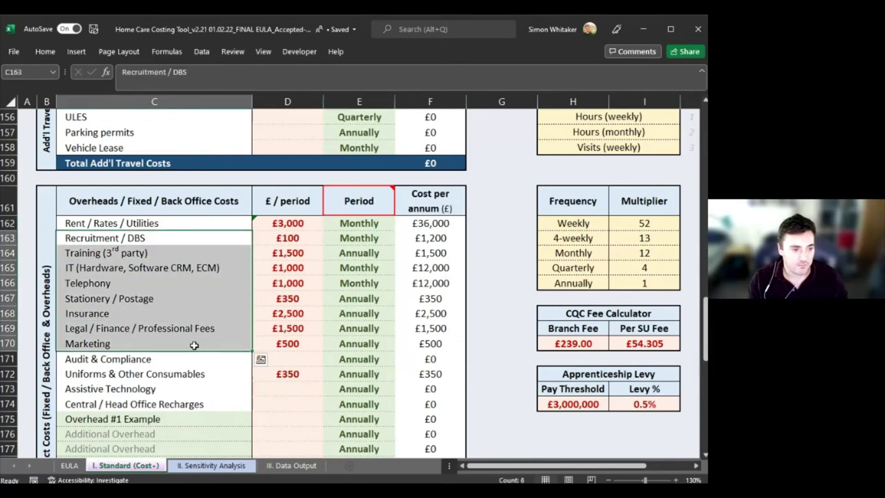
click(286, 237)
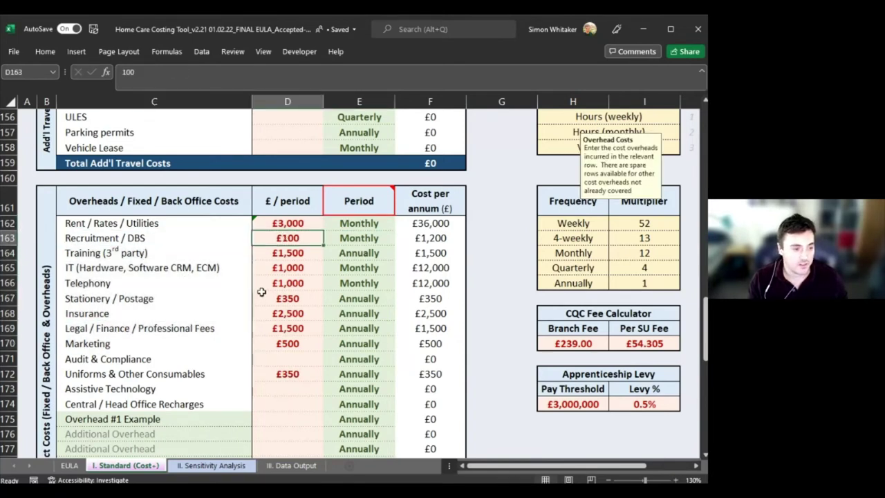
click(211, 255)
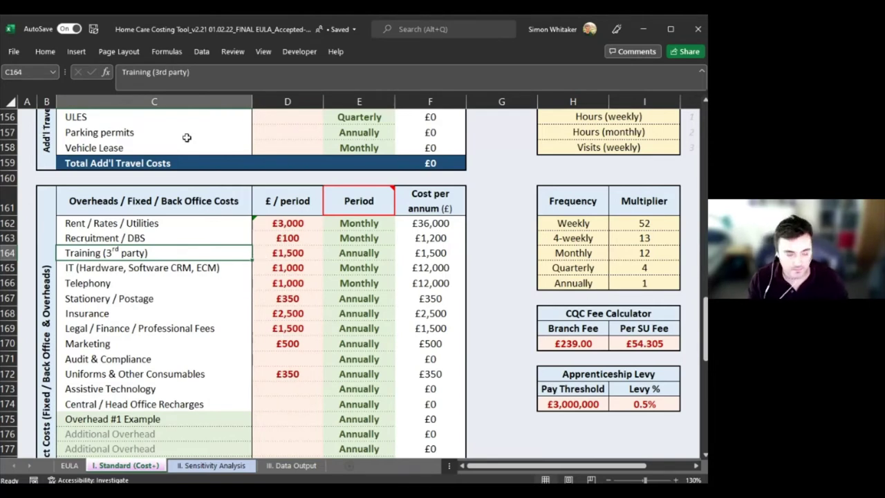
click(279, 259)
click(229, 271)
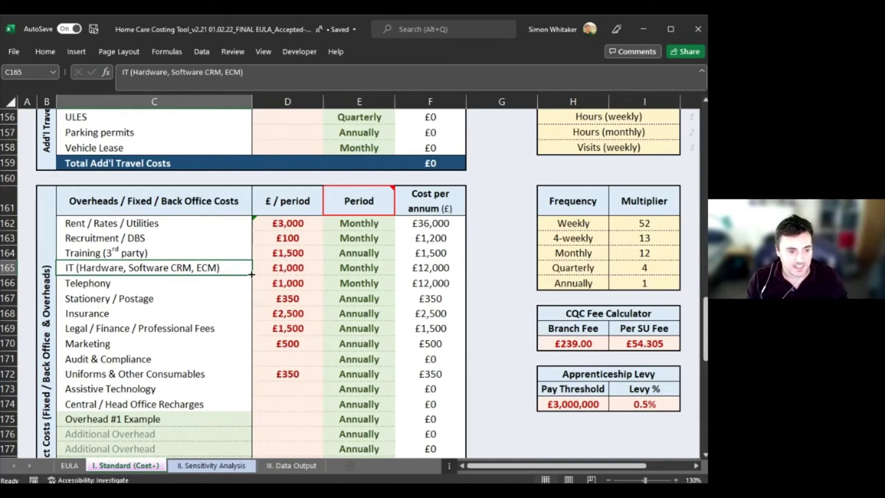
drag(242, 282, 233, 267)
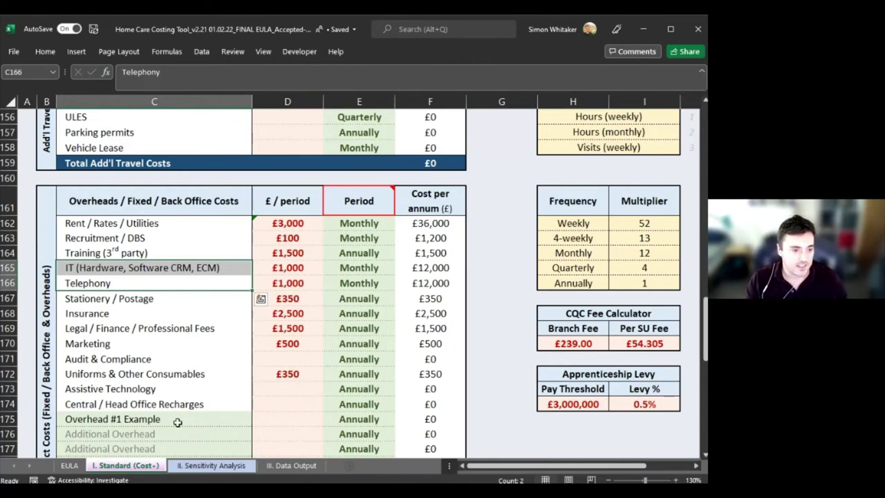
drag(283, 266, 291, 287)
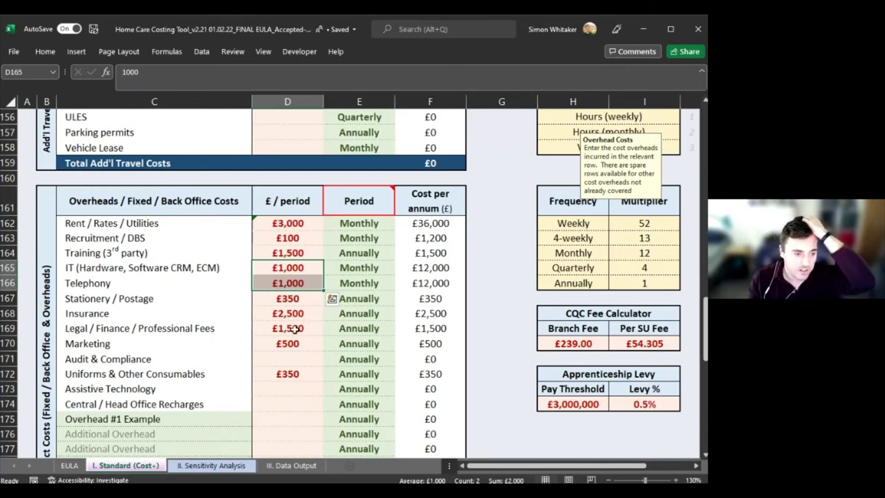
drag(174, 269, 166, 284)
click(166, 284)
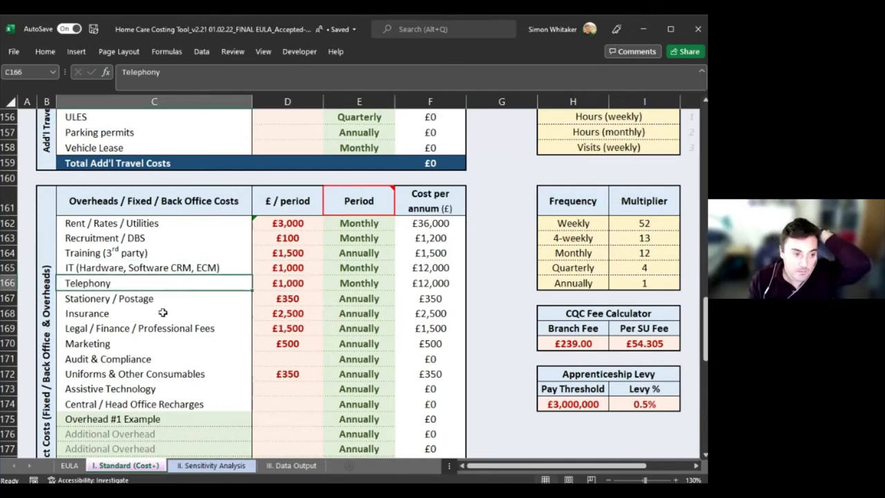
click(161, 301)
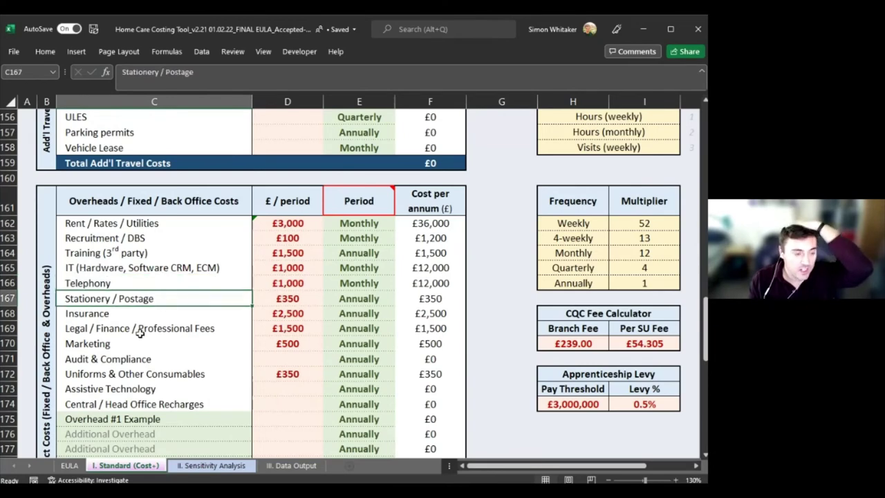
click(166, 320)
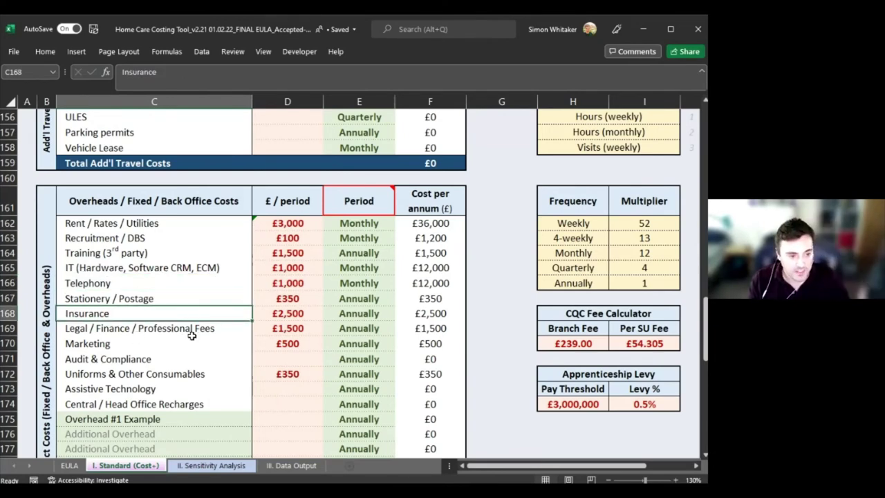
Step: Review the remaining standard overhead rows down to the Central / Head Office Recharges cost entry
scroll(197, 352, down, 3)
scroll(189, 367, up, 3)
scroll(205, 360, down, 1)
drag(159, 359, 313, 359)
click(314, 359)
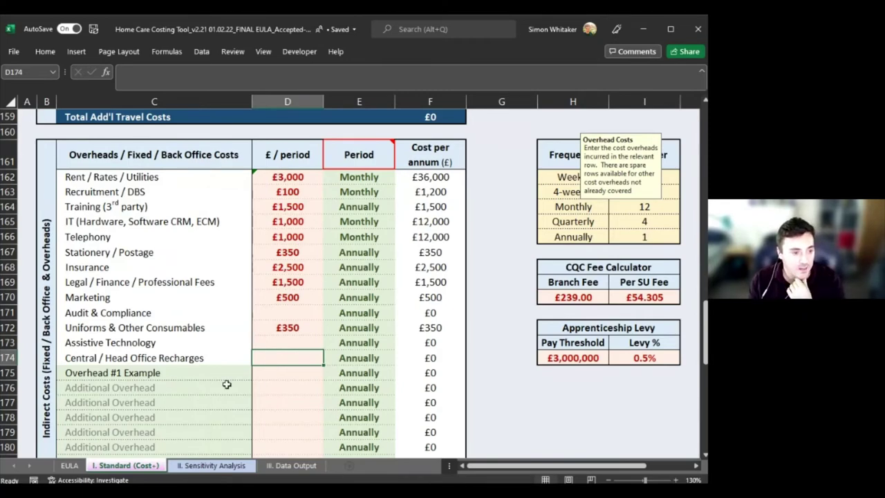
Step: Examine the spare Additional Overhead rows above the CQC Registration Fees
scroll(227, 385, down, 1)
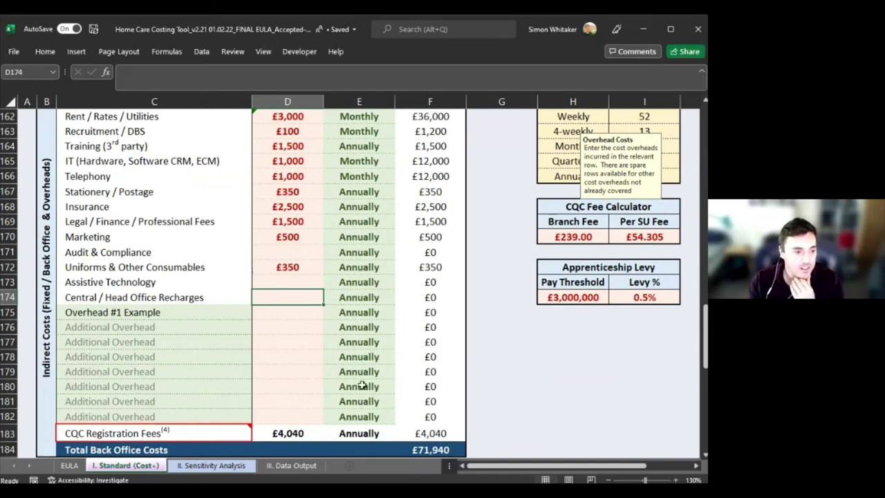
drag(178, 326, 174, 416)
click(203, 348)
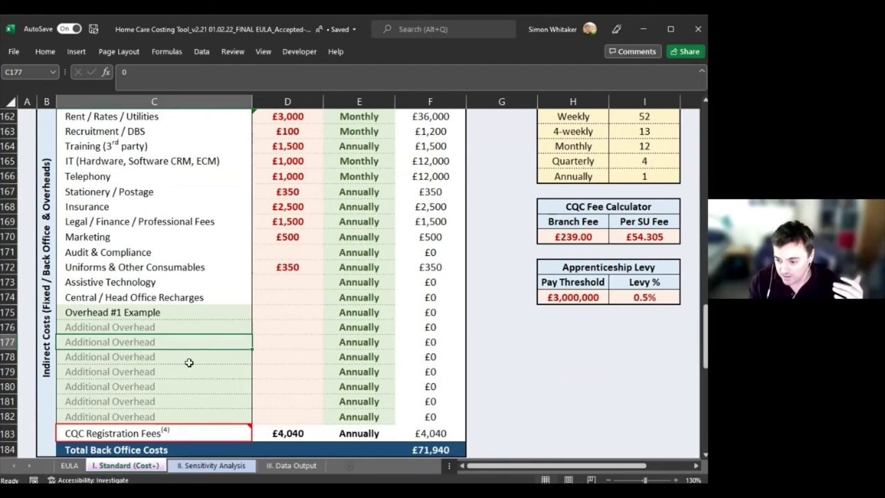
key(Right)
click(221, 387)
scroll(219, 403, down, 2)
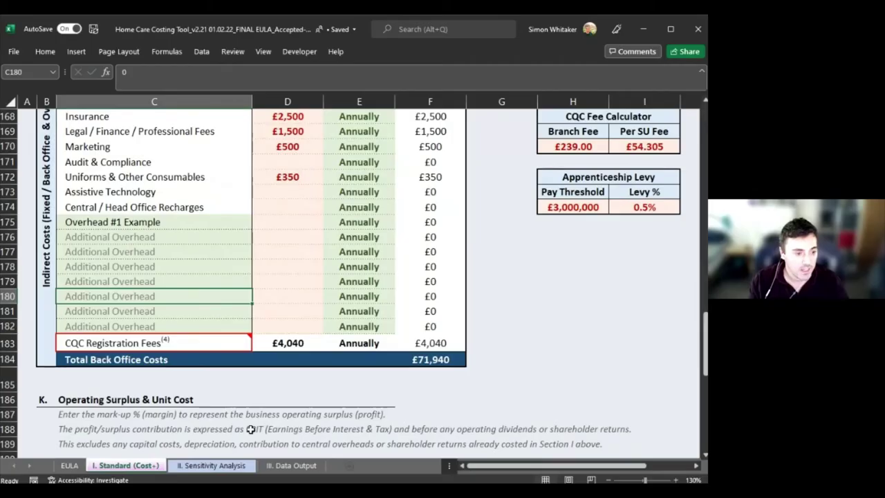
Step: Inspect the CQC Registration Fees formula and the Branch Fee and Per SU Fee inputs in the CQC Fee Calculator
scroll(128, 389, up, 1)
mouse_move(128, 389)
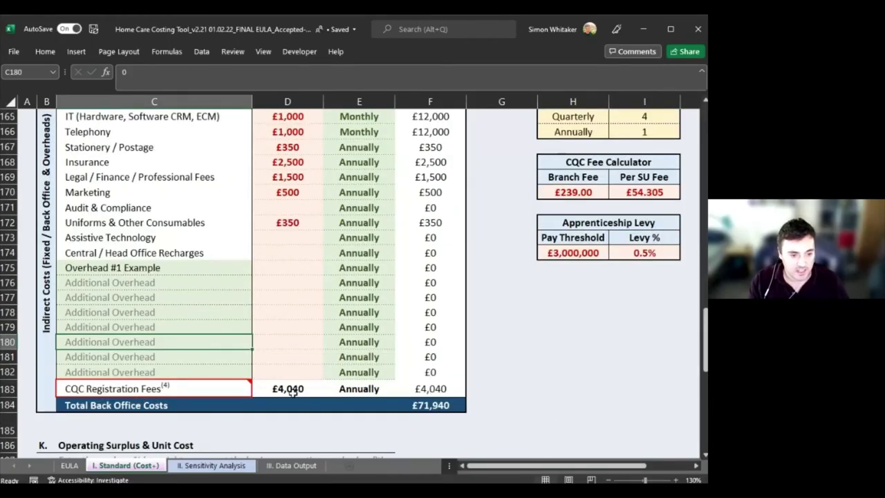
click(298, 390)
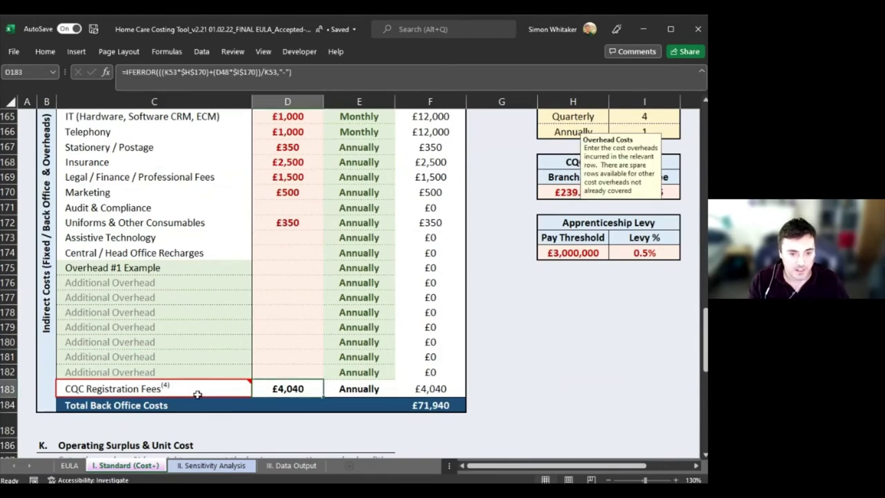
drag(538, 468, 548, 468)
scroll(557, 417, up, 3)
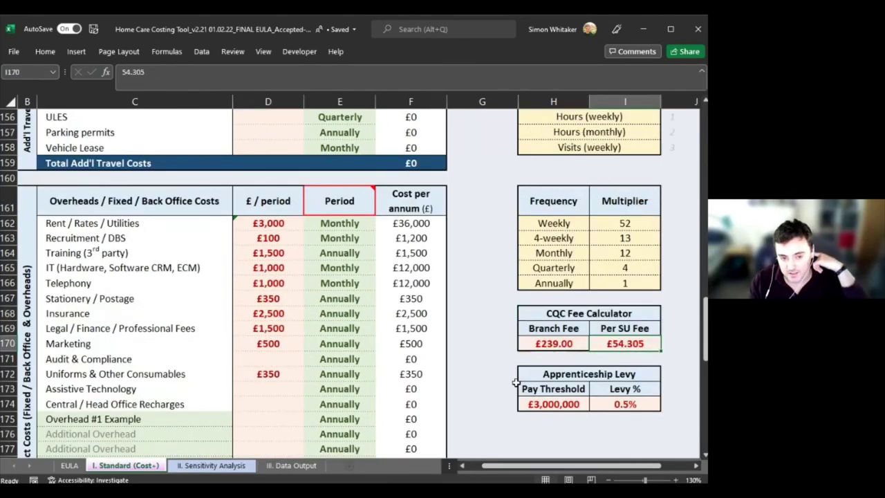
click(552, 345)
click(612, 346)
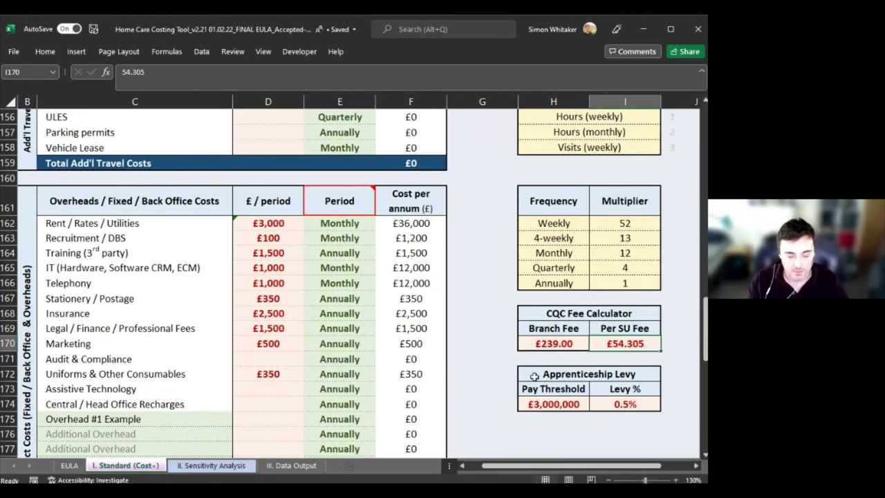
Step: Inspect the Apprenticeship Levy Pay Threshold and Levy % inputs and the Apprenticeship Levy row in Additional Back Office Pay Costs
drag(534, 406, 567, 406)
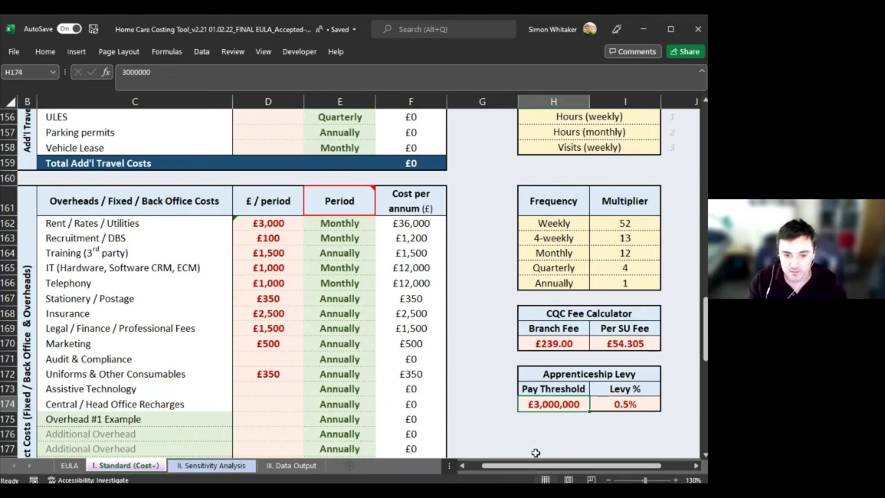
click(628, 408)
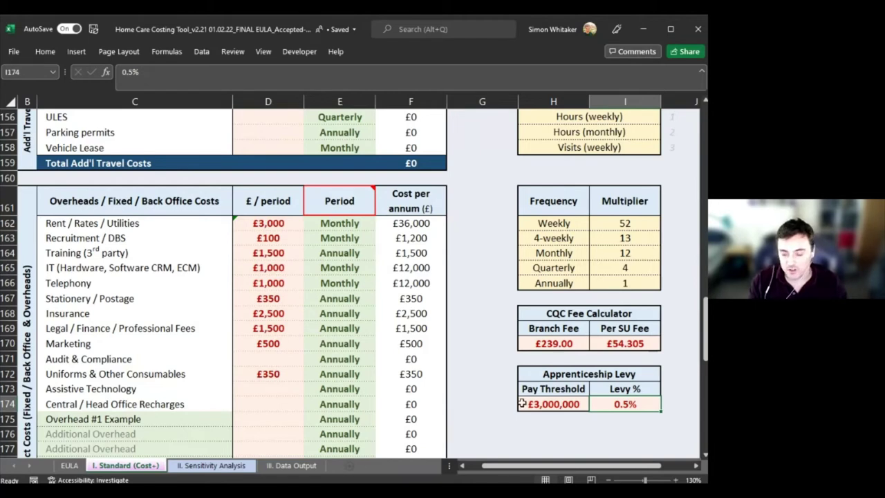
click(525, 403)
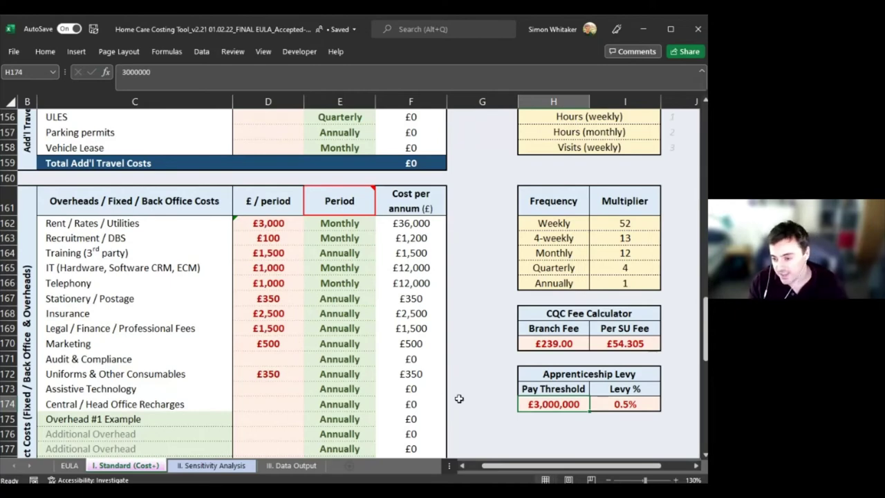
scroll(450, 368, up, 7)
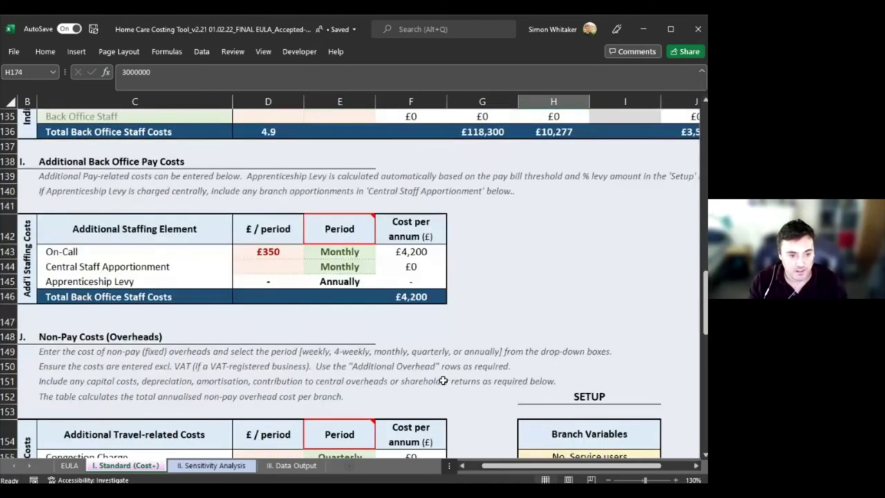
drag(268, 282, 404, 284)
key(Up)
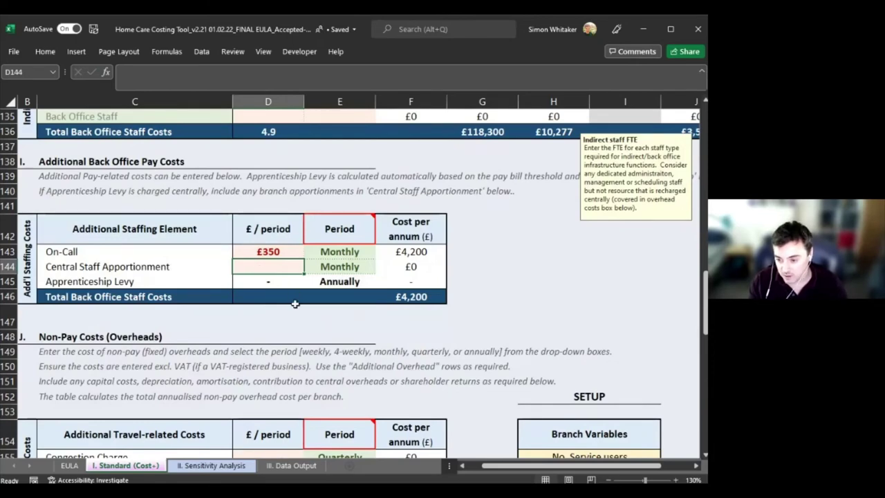
Step: Review the cost entry cells for Central / Head Office Recharges, Overhead #1 Example and the Additional Overhead rows
scroll(289, 312, down, 10)
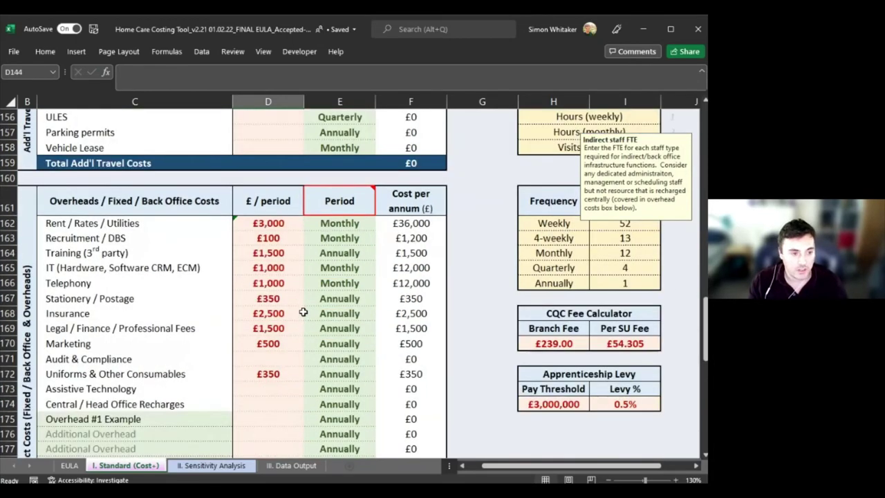
drag(179, 256, 279, 253)
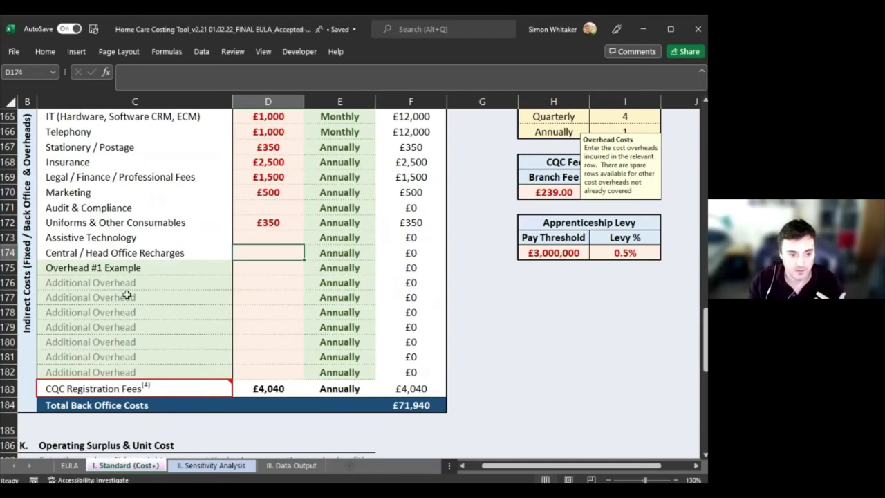
drag(284, 267, 259, 366)
click(258, 357)
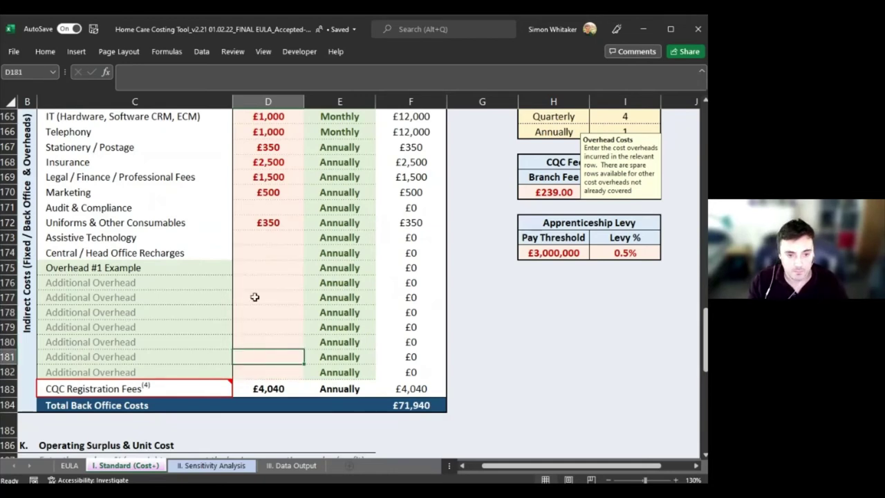
key(Up)
key(Up)
key(Up)
key(Up)
key(Up)
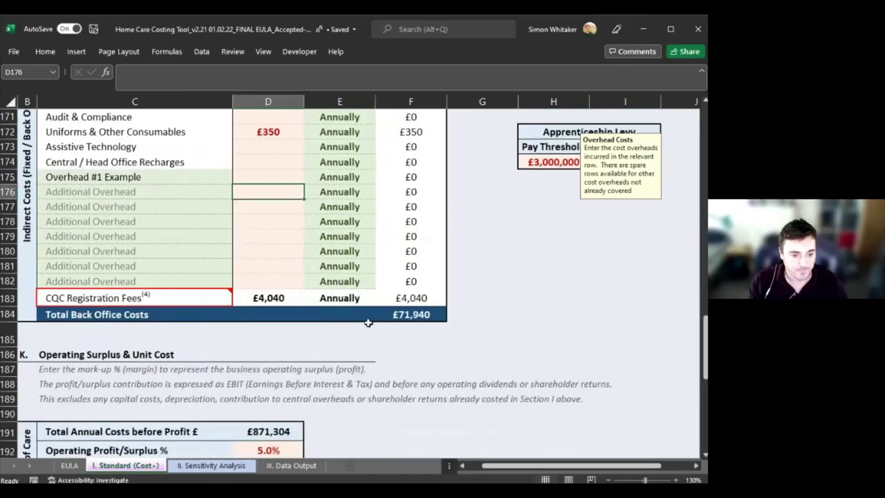
Step: Examine the Operating Profit/Surplus % input and the Profit/Surplus Contribution formula in the Operating Surplus & Unit Cost section
scroll(367, 318, down, 2)
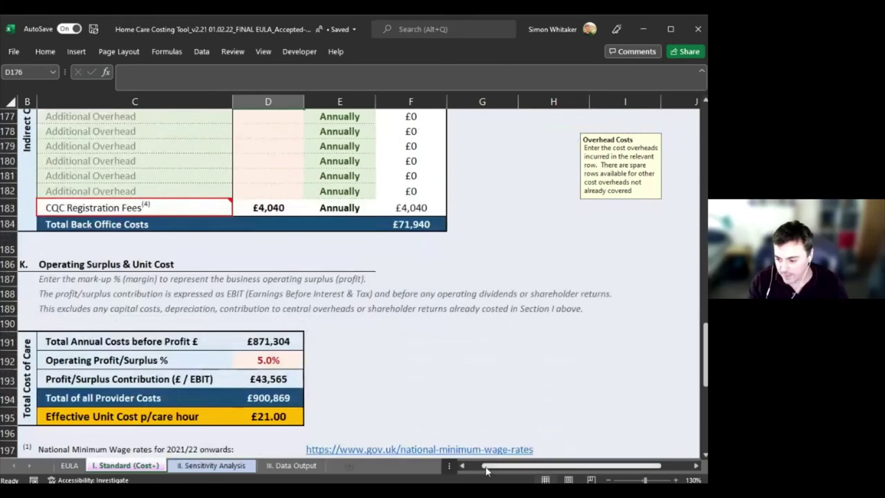
drag(486, 470, 472, 470)
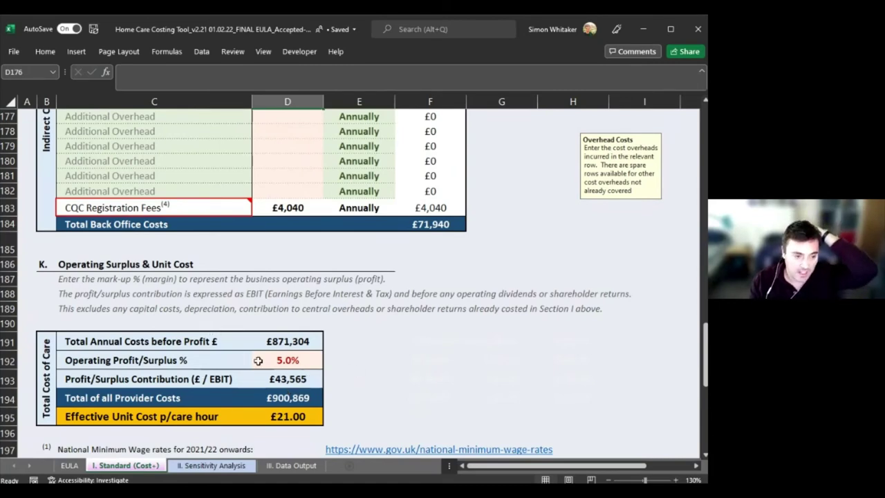
click(287, 360)
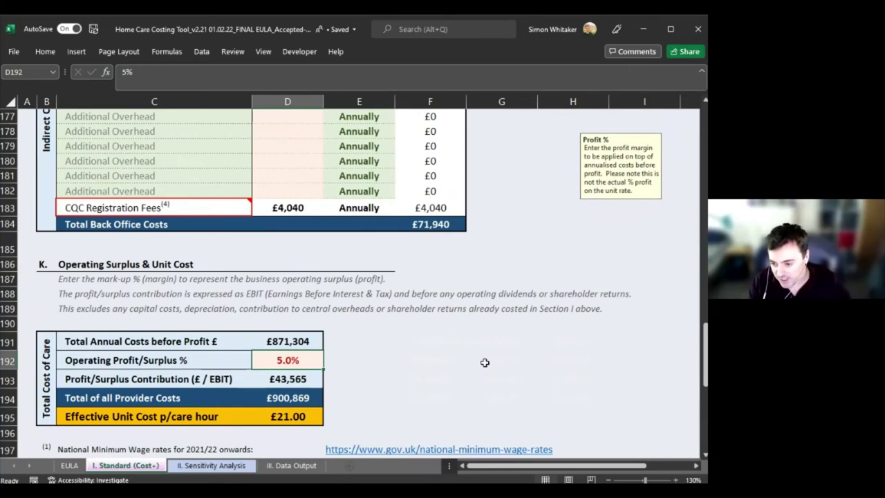
click(198, 381)
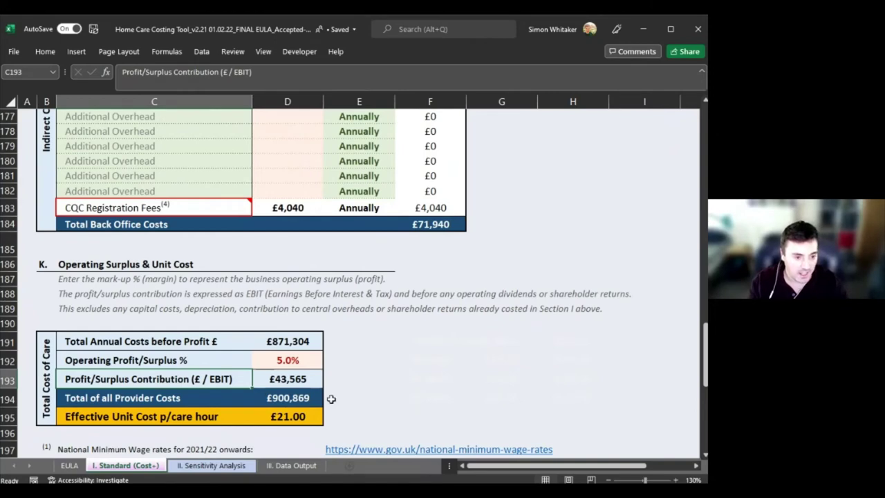
click(311, 380)
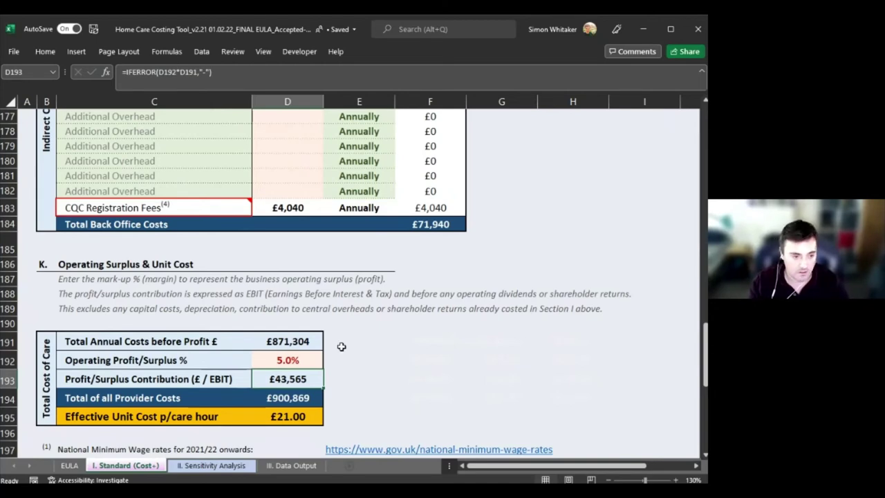
click(299, 361)
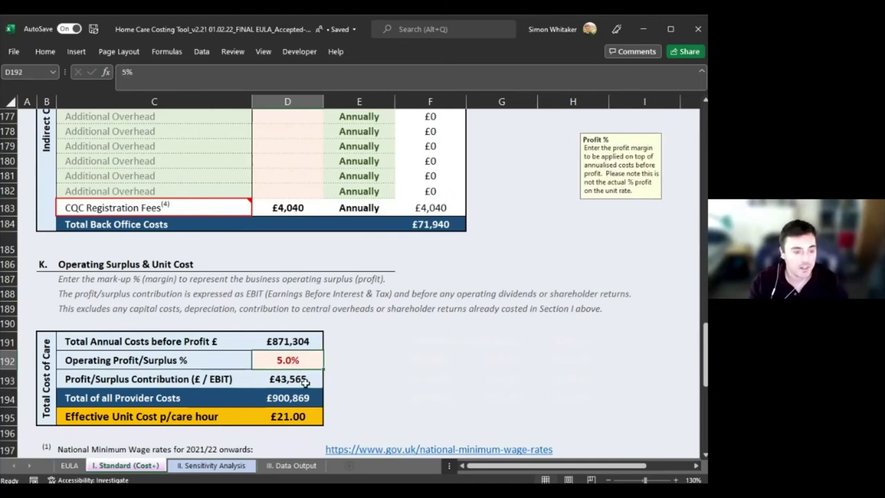
click(268, 384)
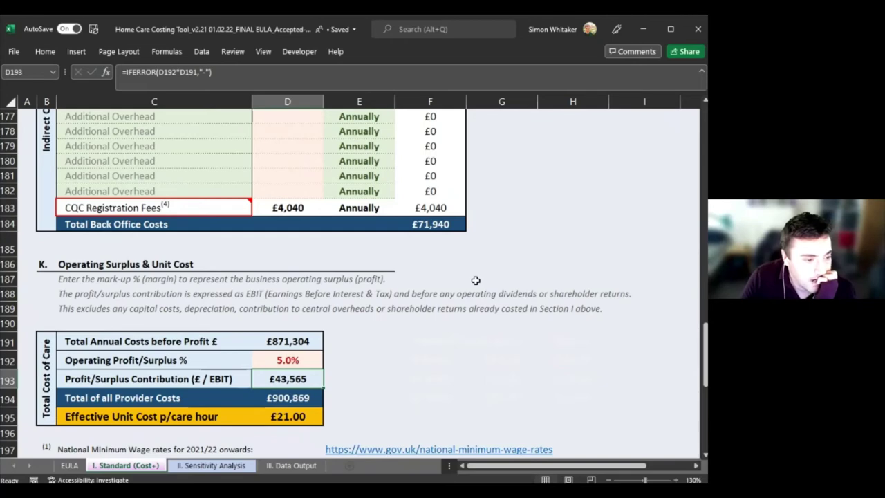
Step: Trace the Effective Unit Cost p/care hour back to the annual Direct Care (F2F) hours in the Branch and Volume Summary
scroll(305, 420, down, 1)
drag(180, 377, 289, 376)
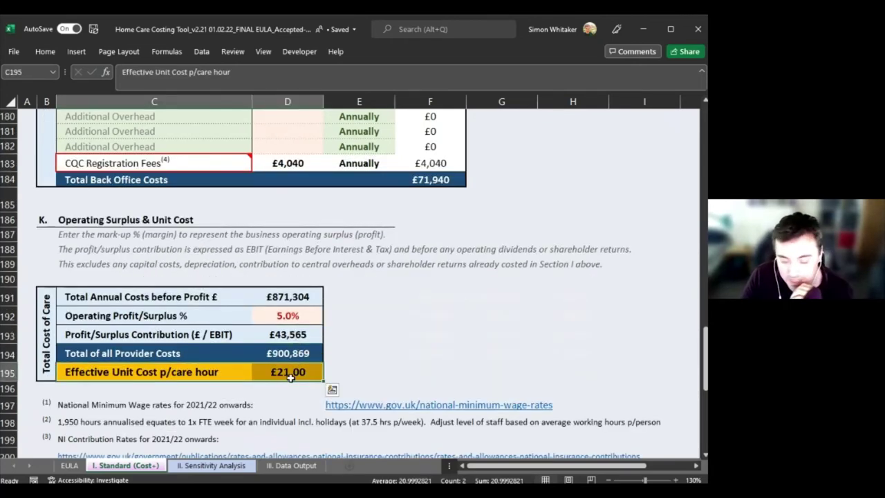
scroll(391, 349, up, 11)
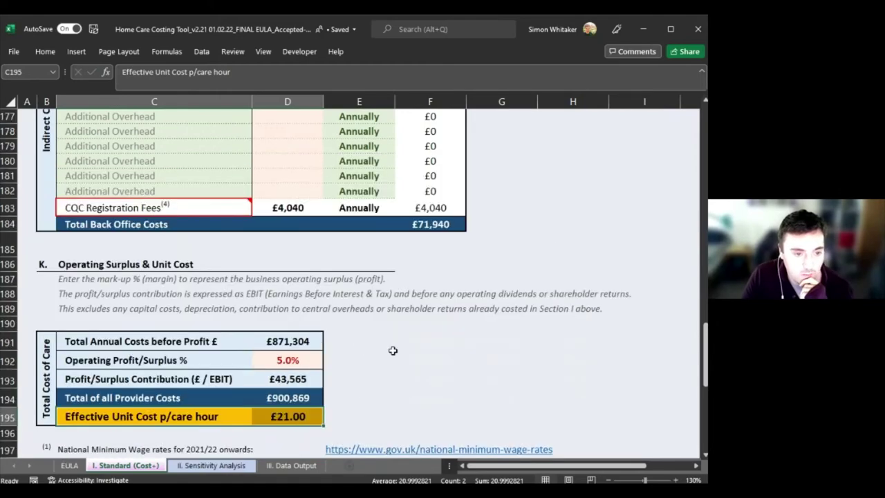
scroll(401, 333, up, 20)
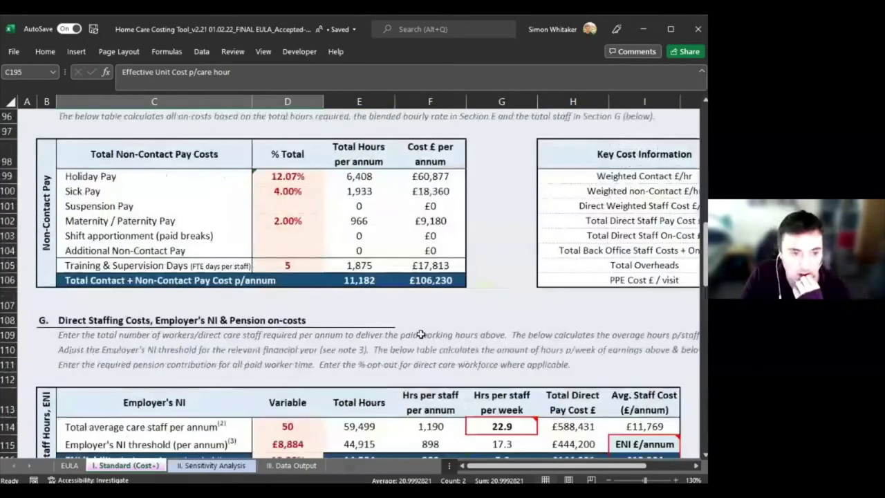
scroll(429, 340, up, 19)
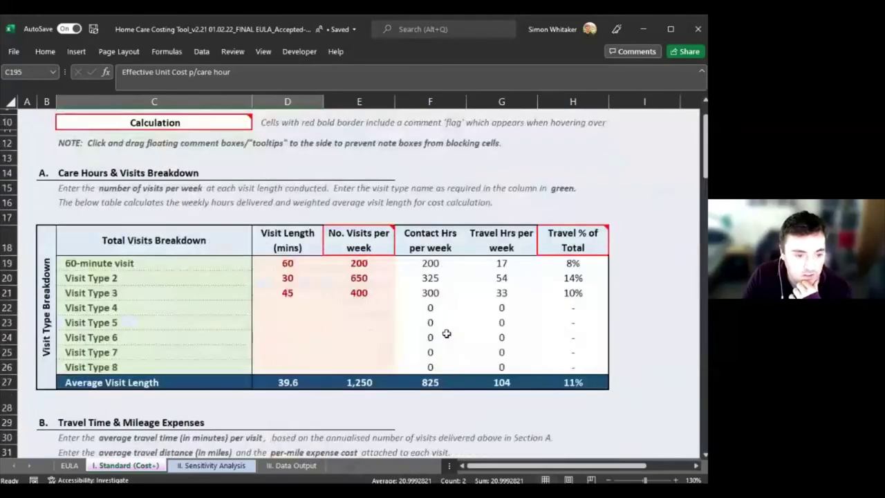
scroll(446, 334, down, 9)
click(436, 324)
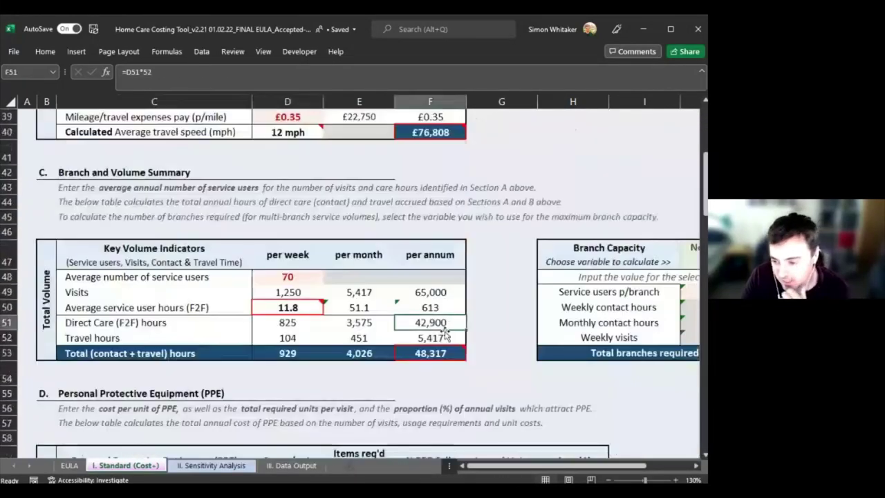
Step: Inspect the Total of all Provider Costs and Effective Unit Cost p/care hour formulas in the Total Cost of Care table
scroll(505, 349, down, 1)
scroll(503, 348, down, 20)
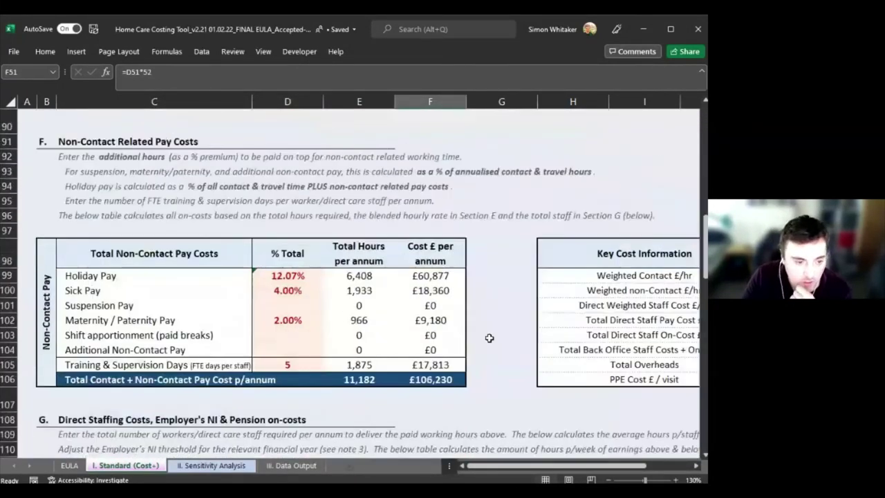
scroll(485, 336, down, 20)
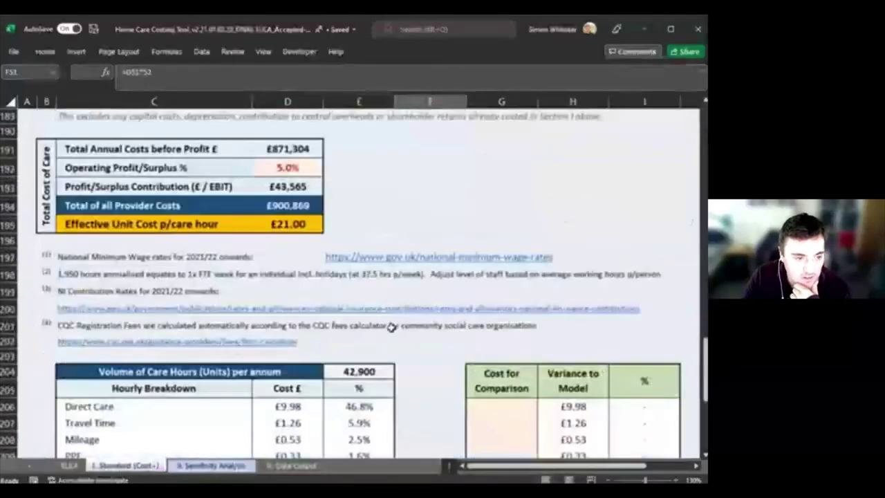
scroll(339, 349, up, 4)
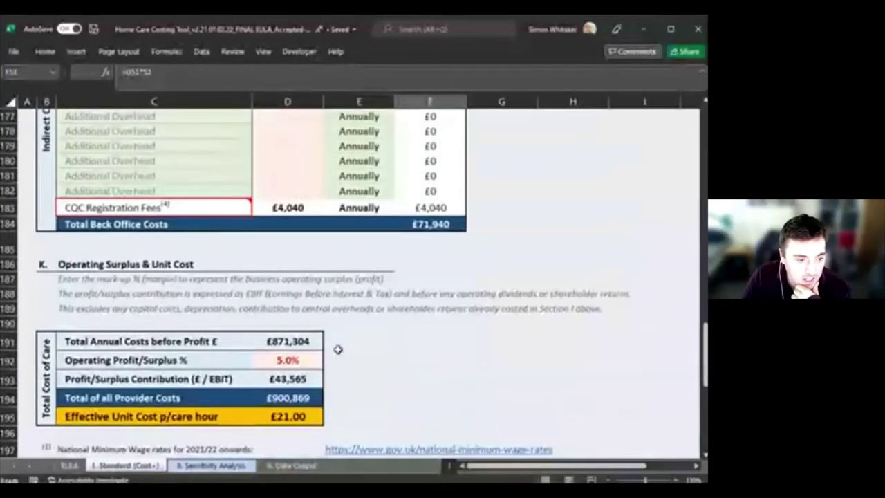
drag(178, 406, 363, 402)
click(319, 399)
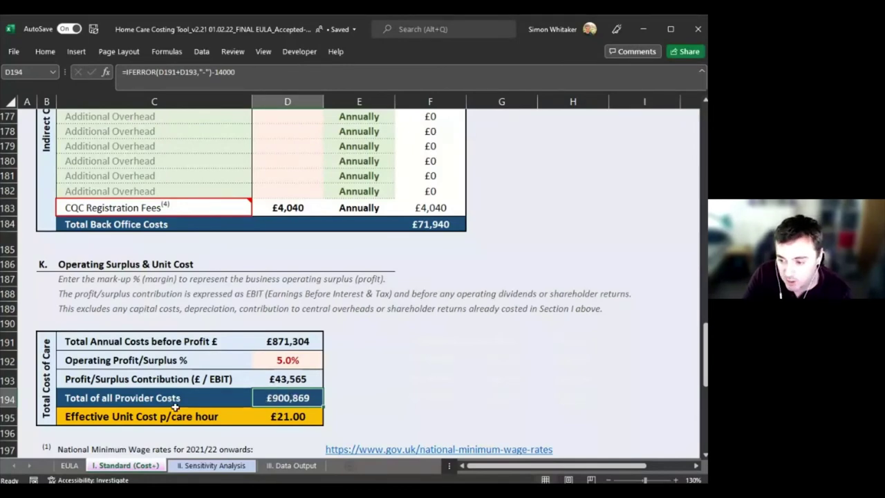
click(285, 419)
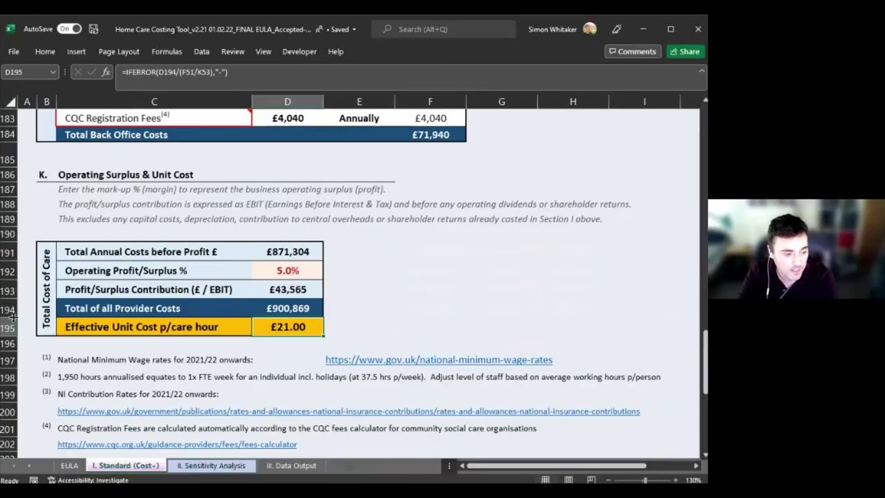
drag(38, 331, 243, 340)
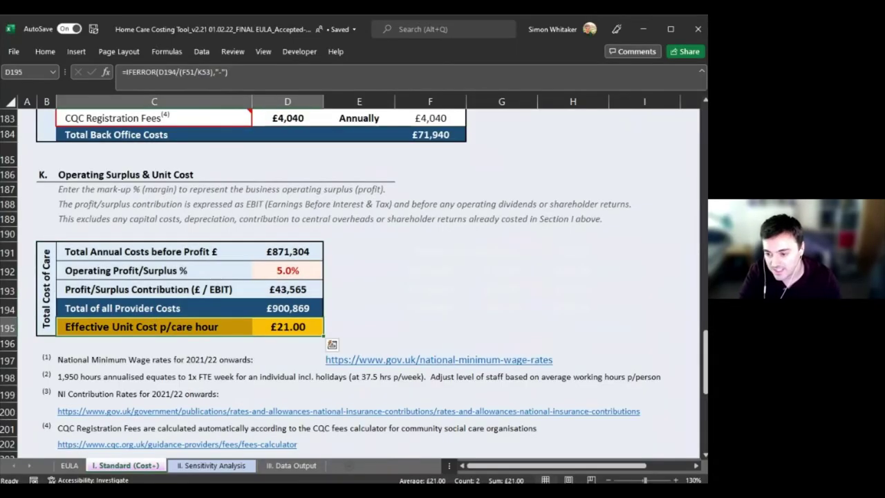
Step: Check cell F194 beside the Total Cost of Care table, the cost and profit cells D191 to D193, and the effective unit cost
scroll(408, 362, up, 1)
click(413, 355)
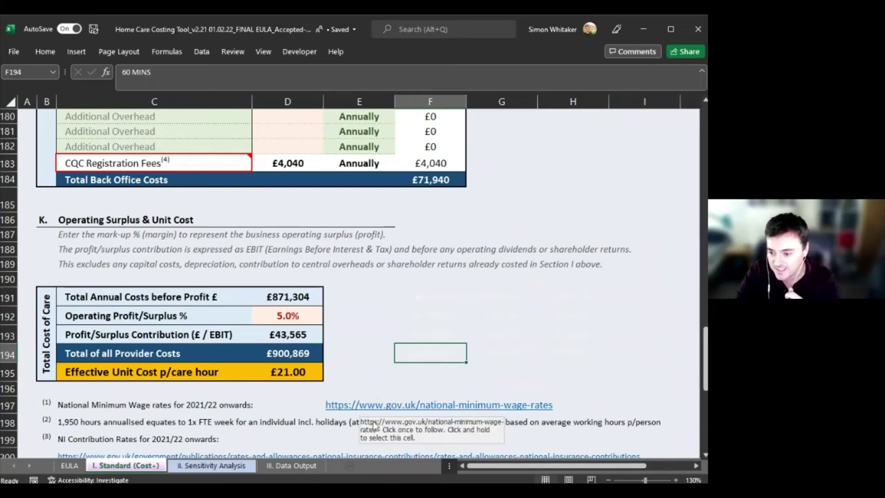
drag(287, 296, 287, 343)
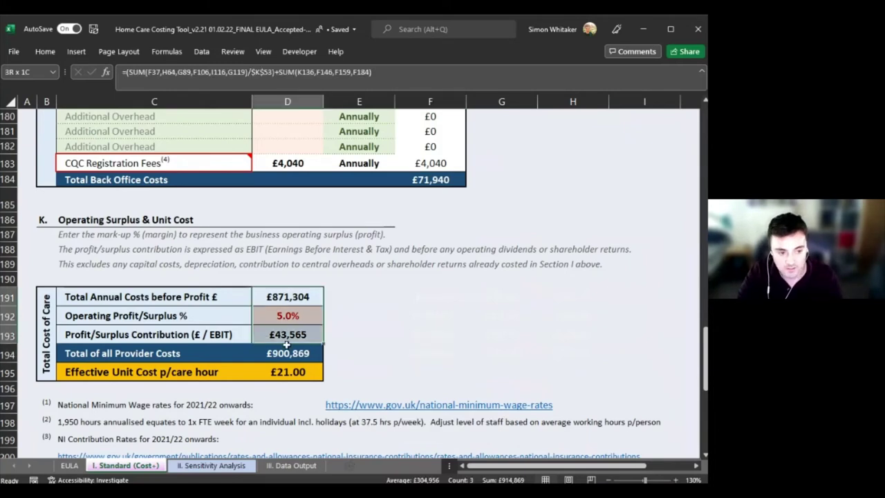
click(288, 373)
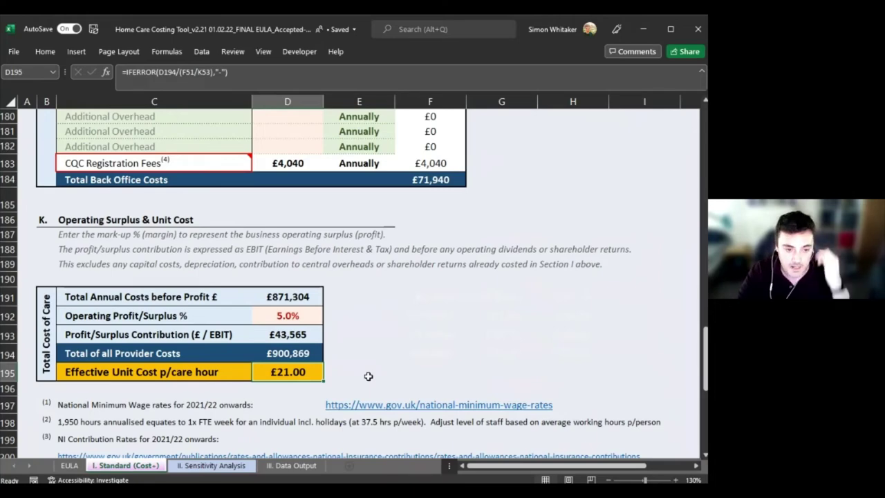
Step: Look back through the earlier cost sections up to the Care Hours & Visits Breakdown table in Section A
scroll(348, 376, up, 4)
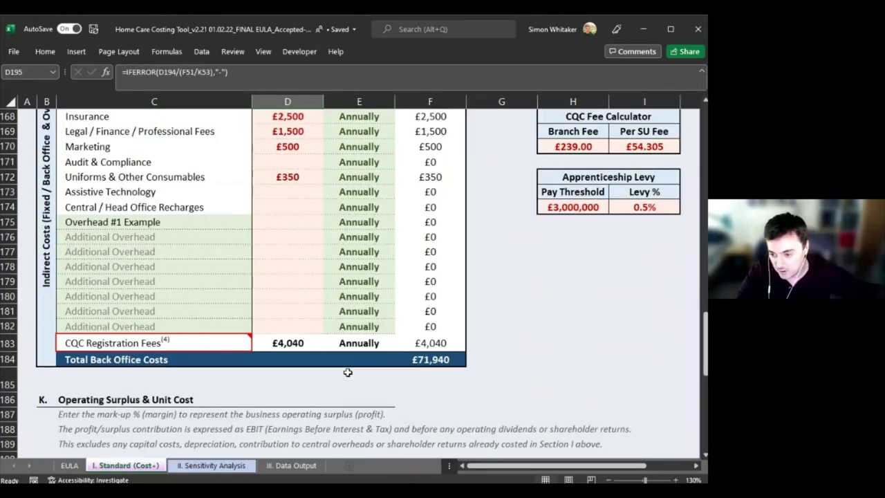
scroll(348, 372, up, 20)
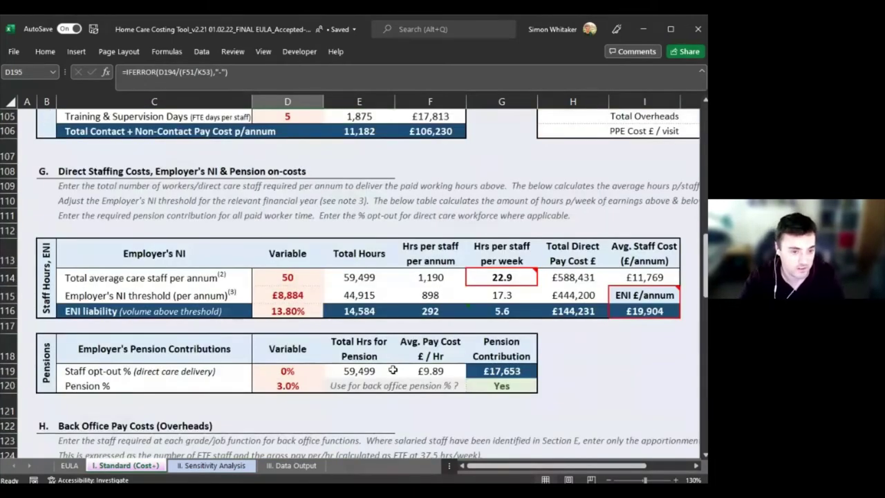
scroll(369, 351, up, 10)
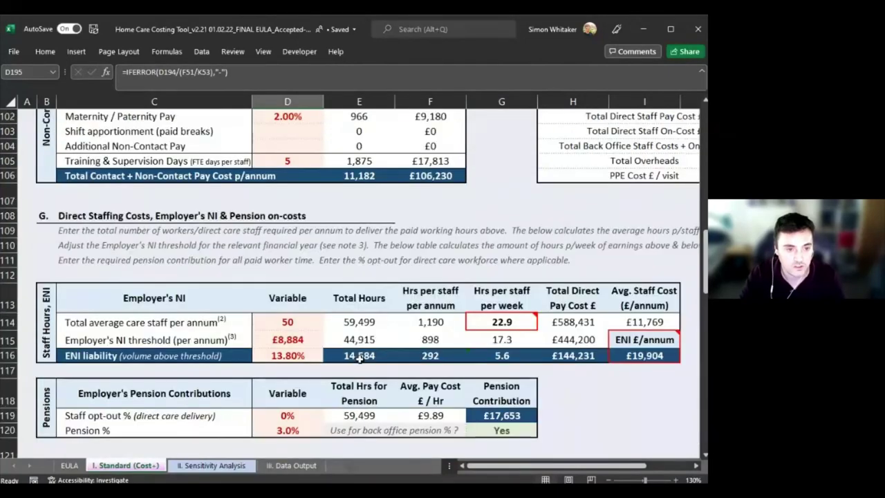
scroll(369, 351, up, 14)
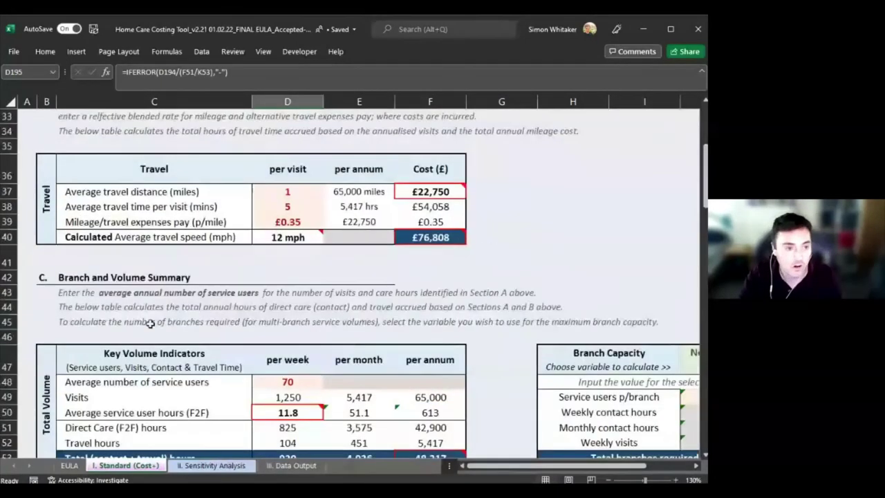
scroll(86, 313, up, 10)
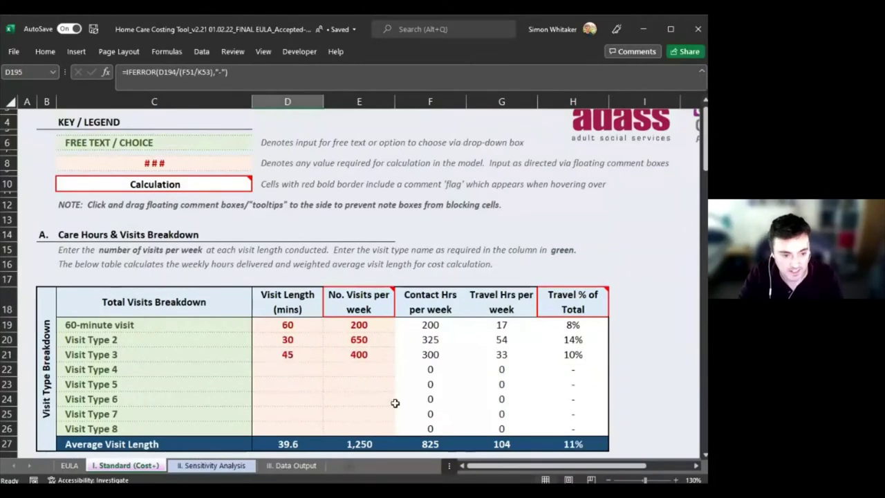
Step: Inspect the formulas for total weekly contact hours and average visit length in the Care Hours & Visits Breakdown table
click(423, 443)
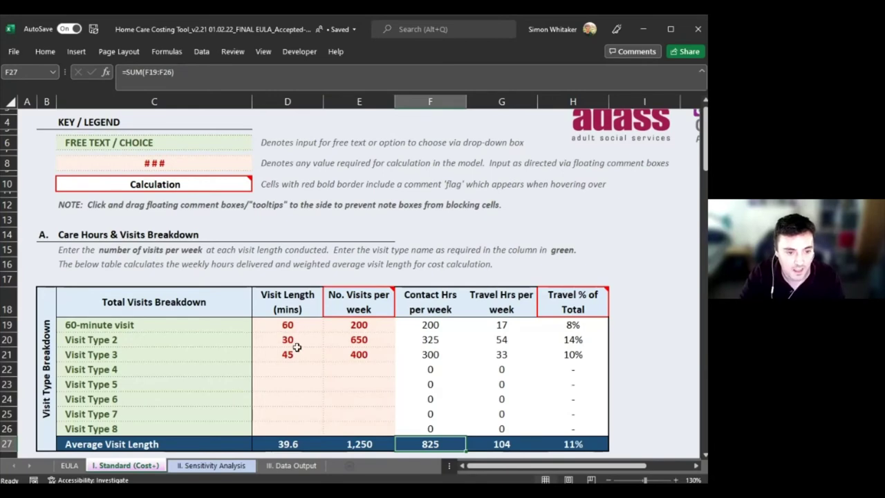
scroll(296, 347, down, 1)
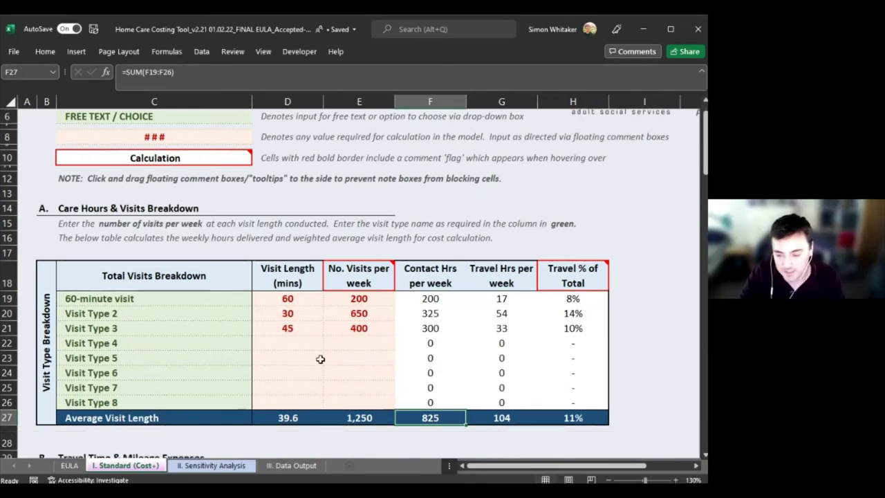
click(265, 420)
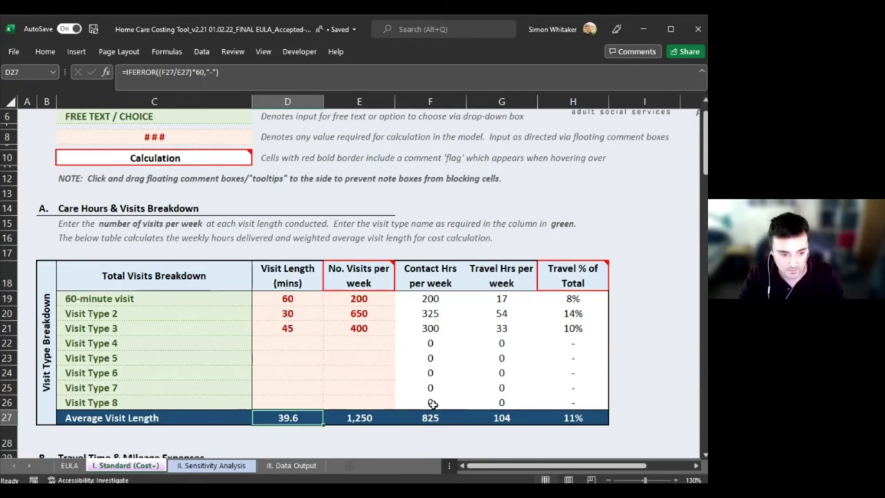
Step: Check the Effective Unit Cost p/care hour in Section K, then return to the visits table in Section A
scroll(432, 404, down, 6)
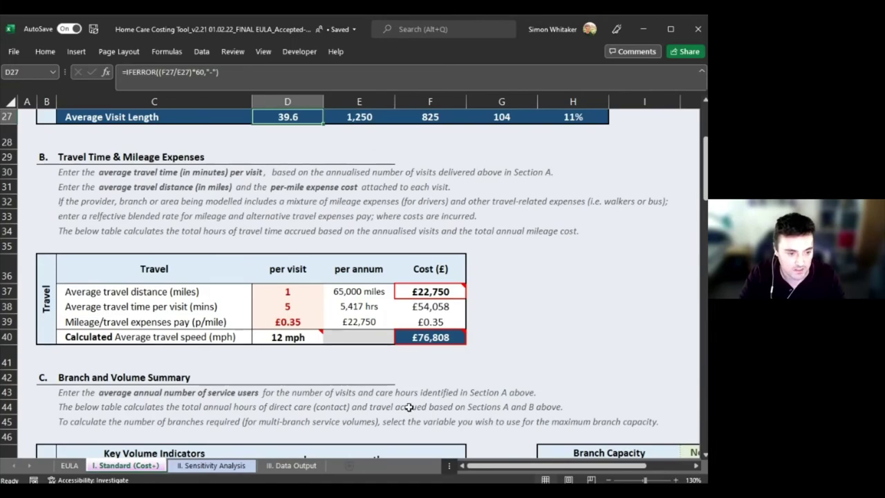
scroll(410, 407, down, 20)
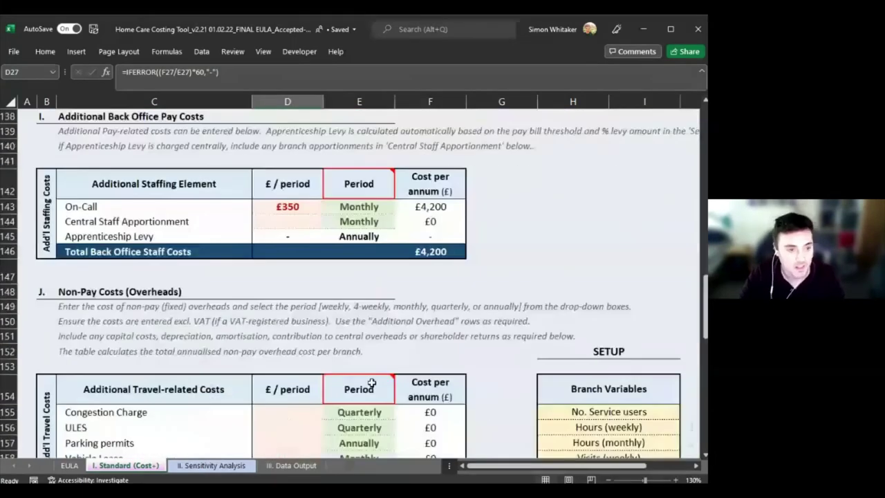
scroll(372, 384, down, 15)
click(288, 322)
scroll(336, 386, up, 15)
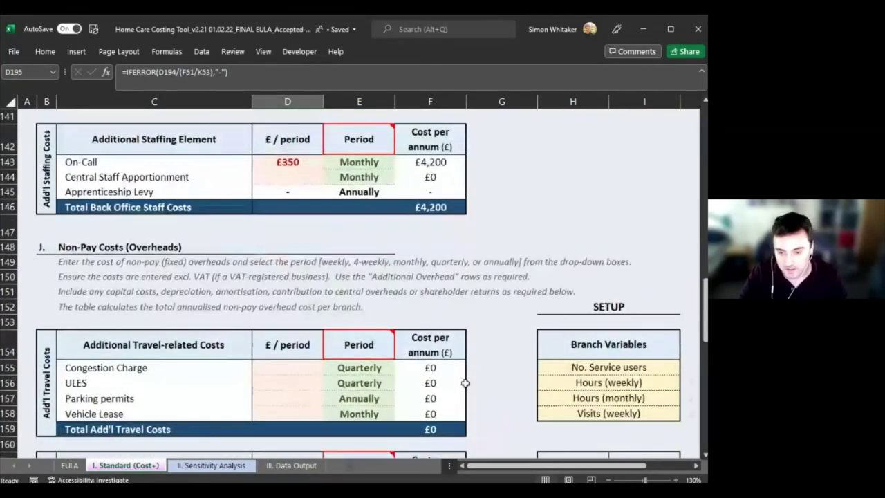
scroll(465, 383, up, 20)
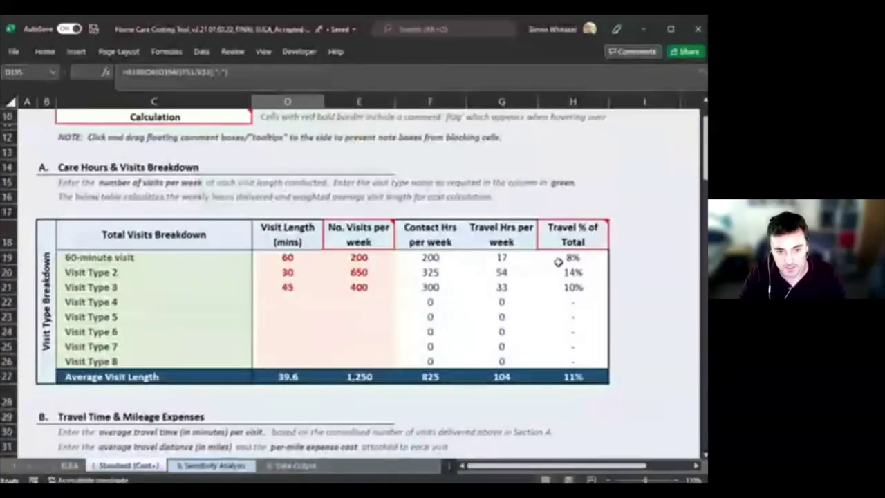
Step: Review the weekly contact hours and visit totals alongside the Visit Type 2 length and number of visits
click(284, 303)
scroll(311, 367, up, 2)
click(407, 440)
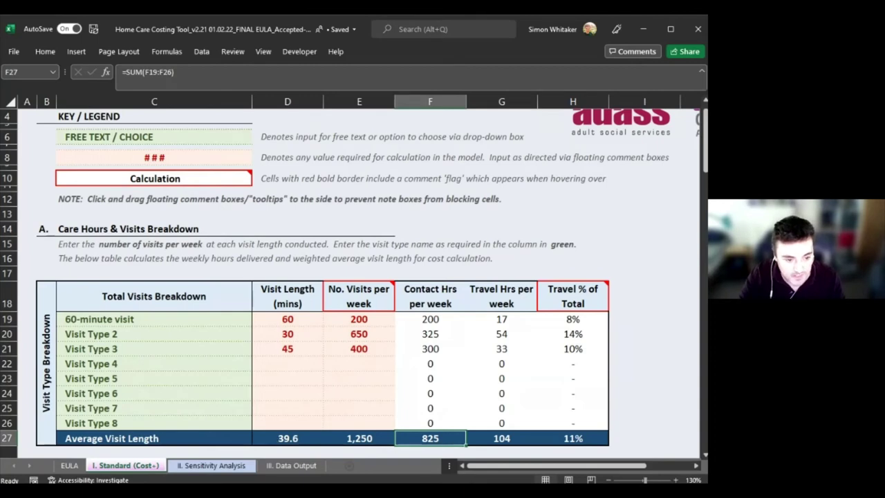
click(346, 434)
click(277, 335)
click(371, 333)
Step: Clear the visit lengths of the 60-minute visit and Visit Type 3 rows
click(296, 322)
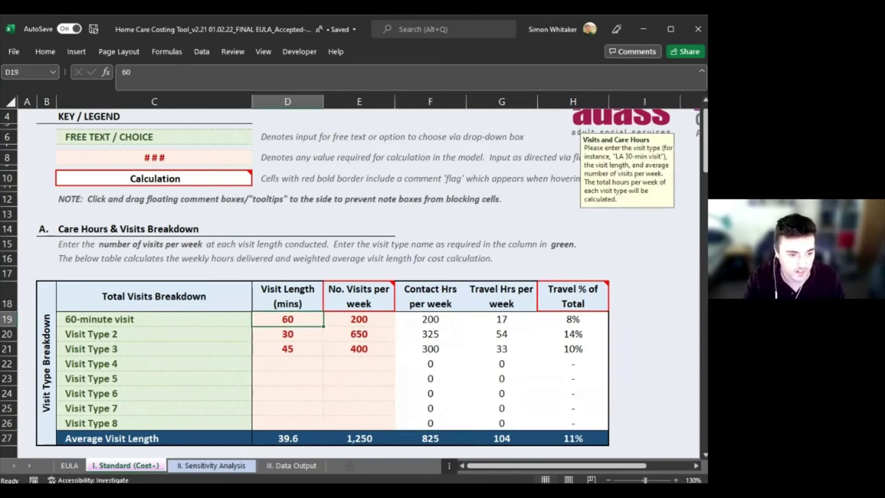
key(Delete)
key(Down)
key(Down)
key(Delete)
Step: Set the number of Visit Type 2 visits per week to =825*2
key(Up)
key(Right)
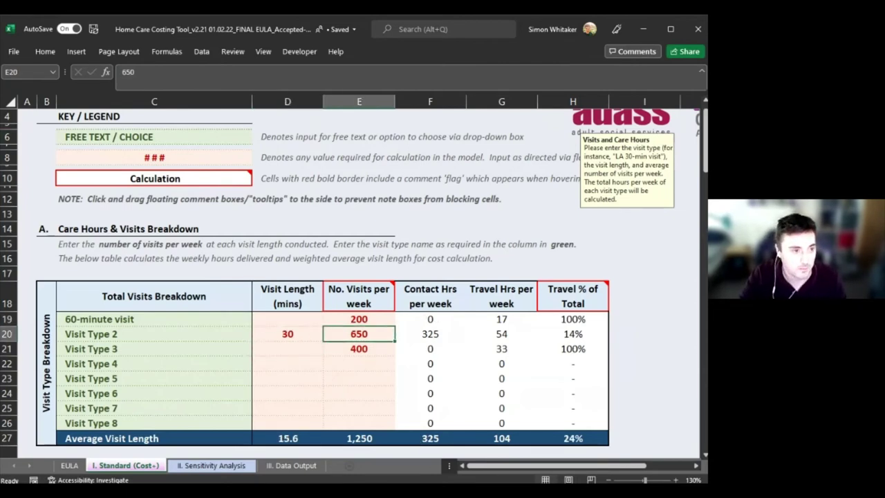
text(=825*2)
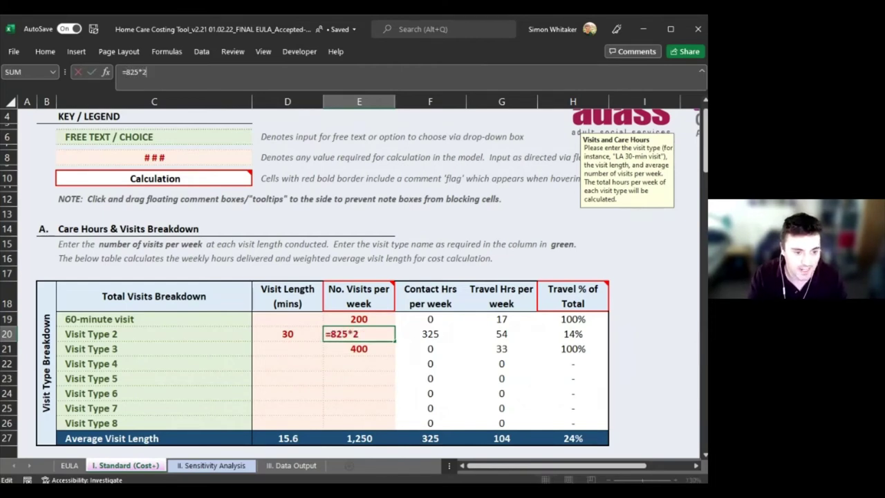
key(ctrl+Return)
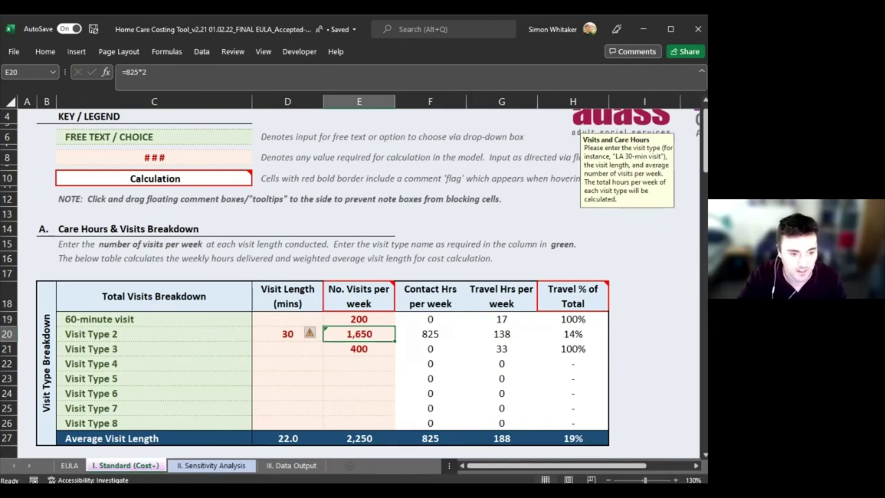
Step: Clear the weekly visit numbers of the 60-minute visit and Visit Type 3 rows
click(352, 349)
ctrl+click(355, 319)
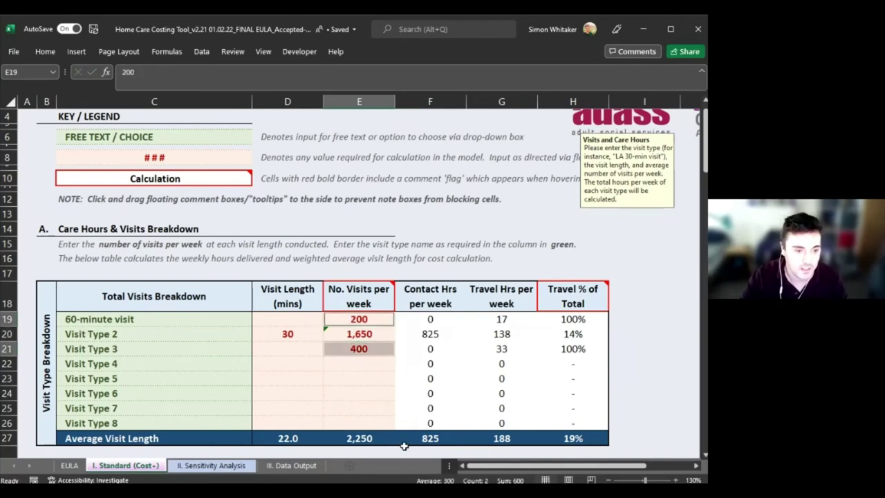
key(Delete)
key(Down)
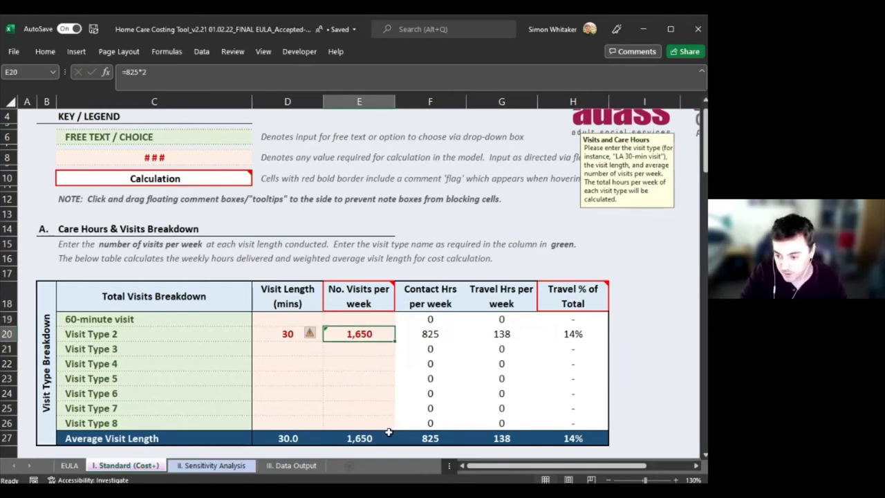
Step: Check the weekly contact hours total and the resulting Effective Unit Cost p/care hour for 30-minute visits only
click(423, 440)
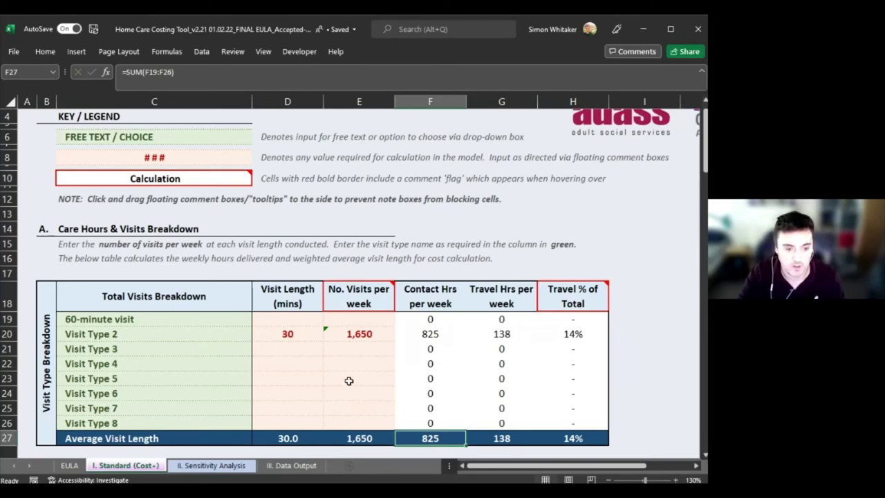
scroll(349, 381, down, 6)
scroll(393, 345, down, 5)
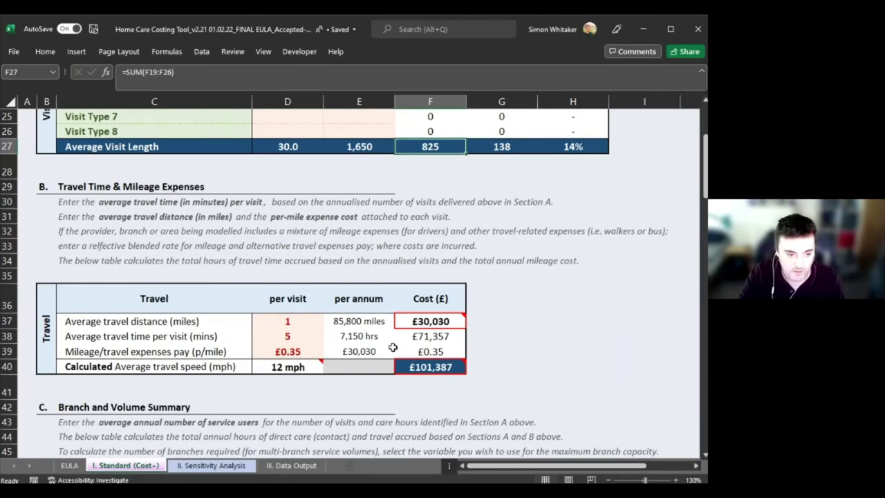
scroll(393, 346, down, 6)
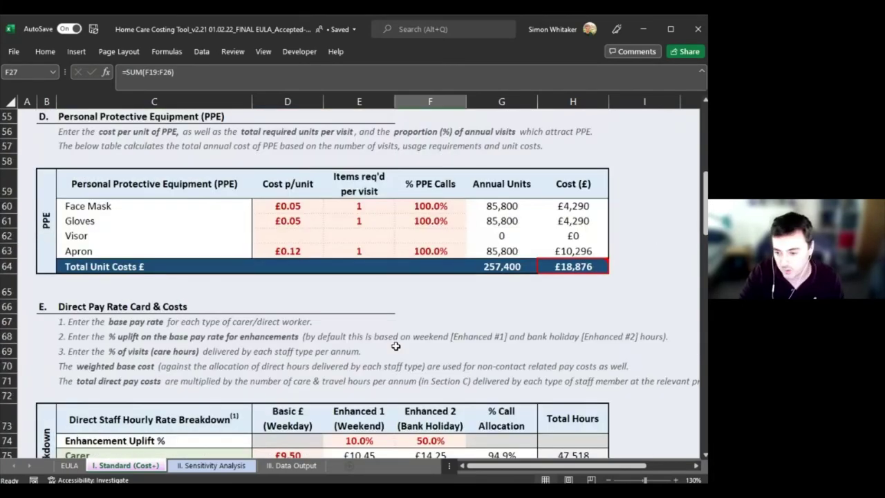
scroll(395, 345, down, 20)
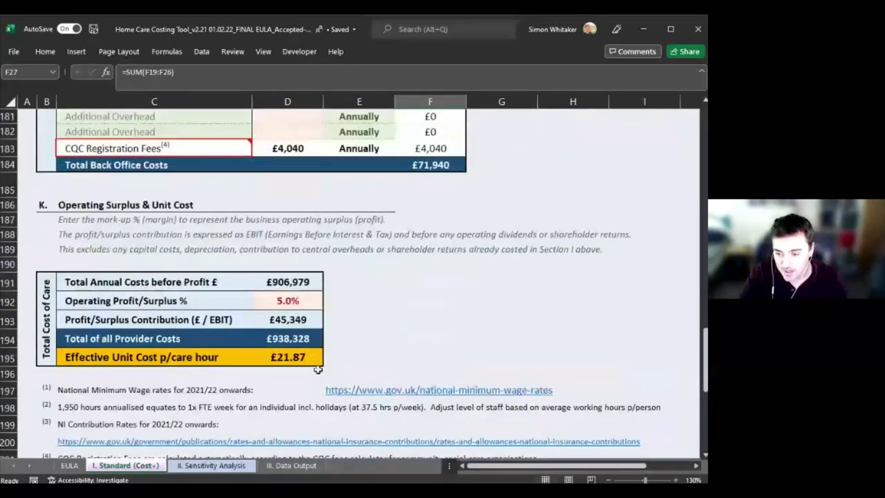
click(316, 364)
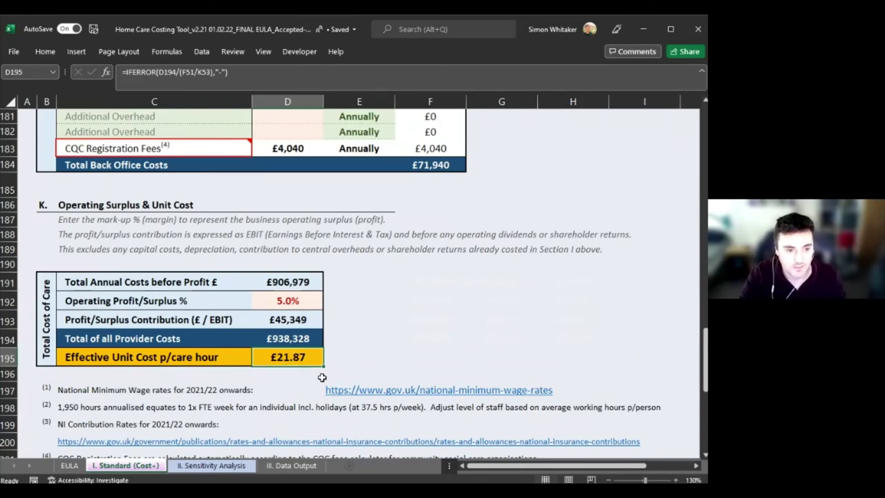
Step: Set the Visit Type 2 length to 15 minutes and its number of visits per week to =825*4
scroll(322, 376, up, 12)
scroll(316, 359, up, 20)
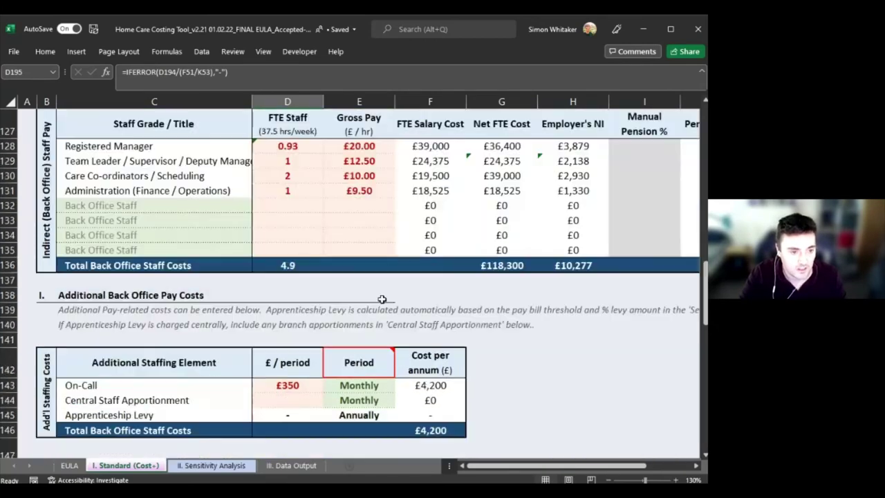
click(283, 283)
key(Up)
text(15)
key(Tab)
click(138, 76)
key(BackSpace)
text(4)
key(ctrl+Return)
key(Down)
key(Down)
key(Down)
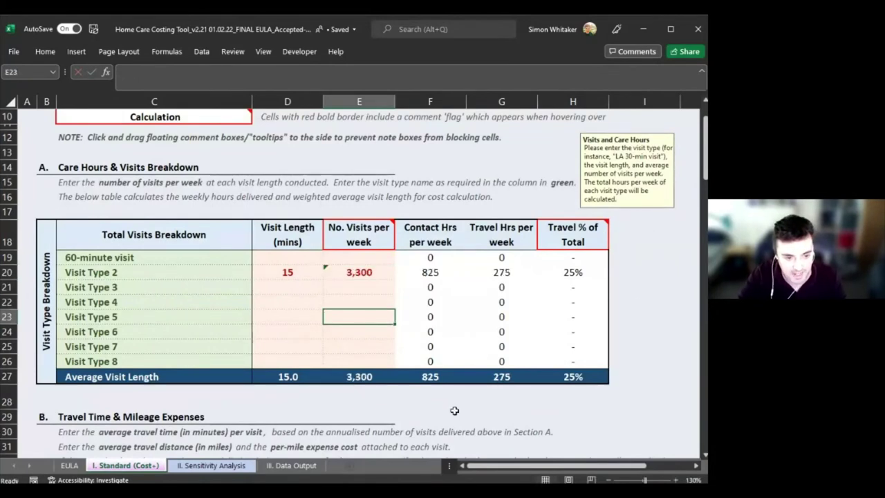
Step: Check the weekly contact hours, Visit Type 2 visits and Effective Unit Cost p/care hour for 15-minute visits only
click(426, 377)
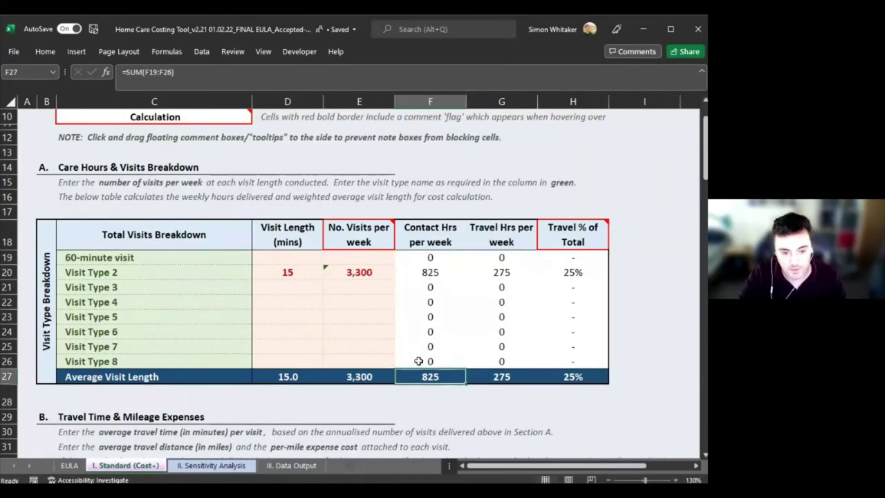
click(392, 276)
scroll(393, 360, down, 2)
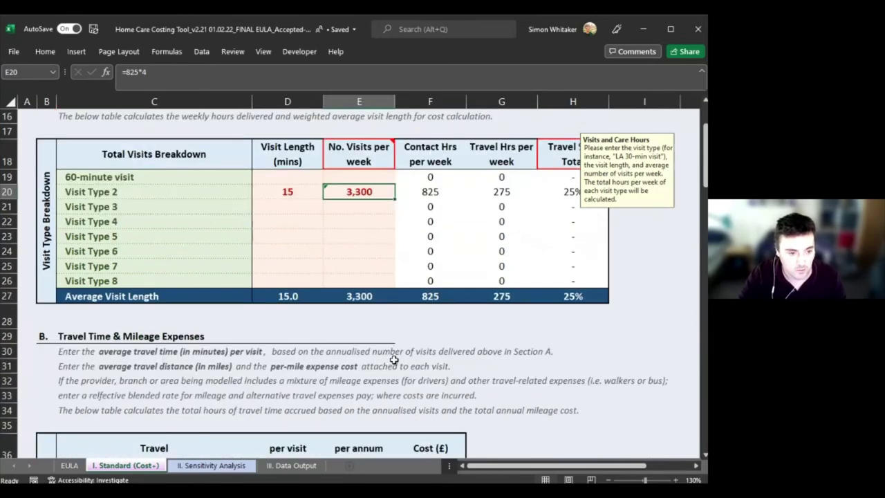
scroll(393, 360, down, 10)
scroll(483, 348, down, 6)
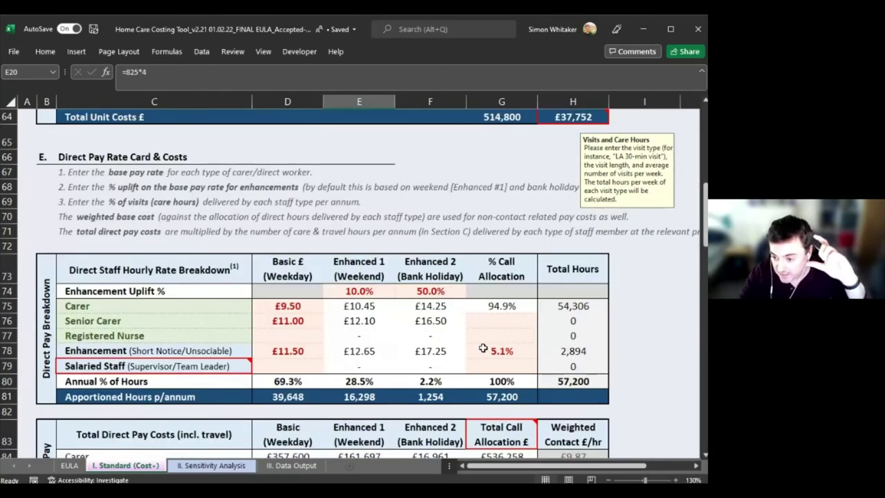
scroll(482, 348, down, 20)
click(305, 357)
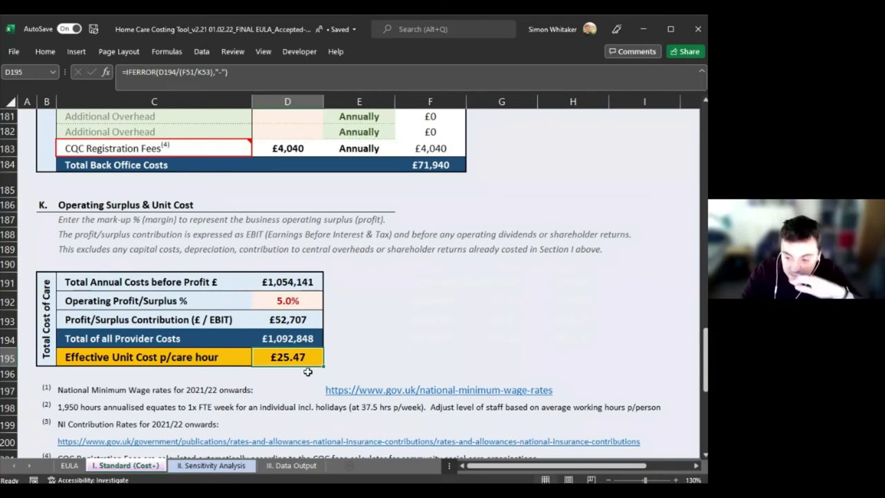
Step: Undo the test changes to the visit lengths and weekly visit numbers in the Care Hours & Visits Breakdown table
scroll(390, 326, up, 7)
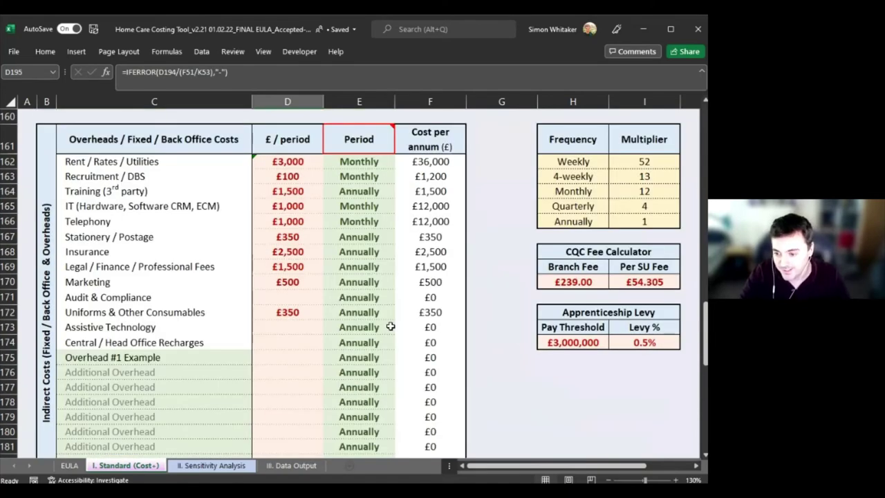
scroll(391, 325, up, 20)
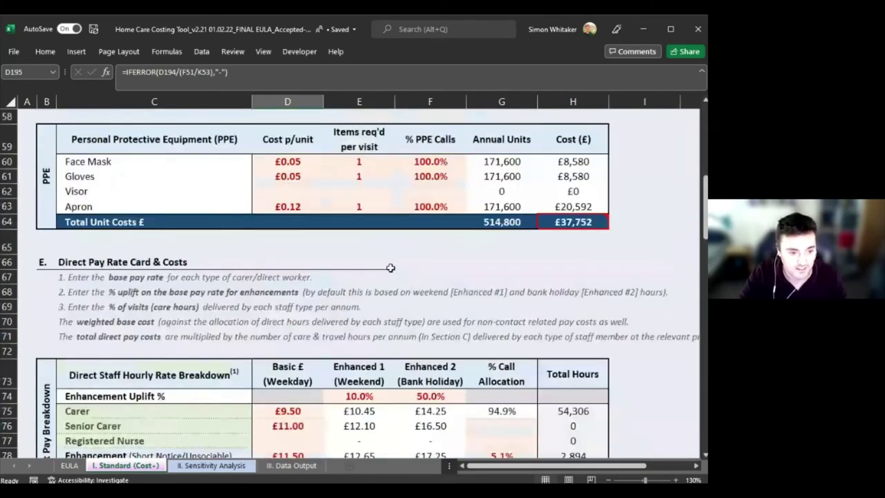
scroll(390, 267, up, 19)
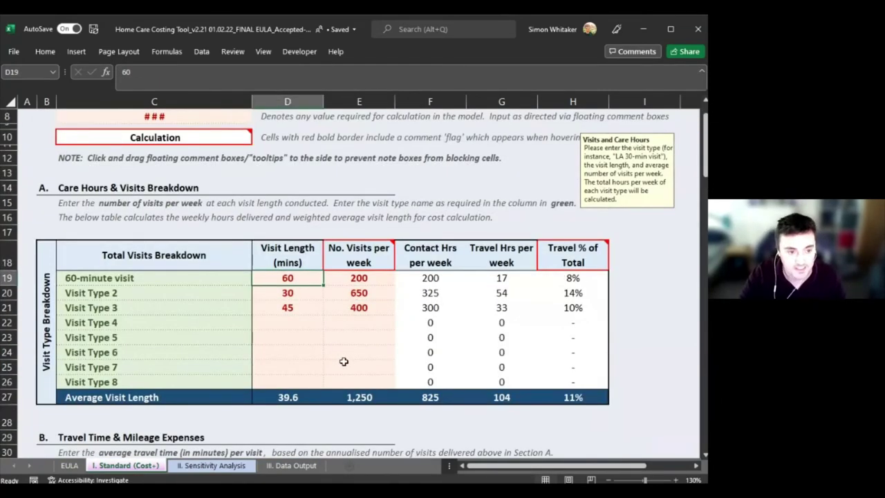
key(Down)
key(Right)
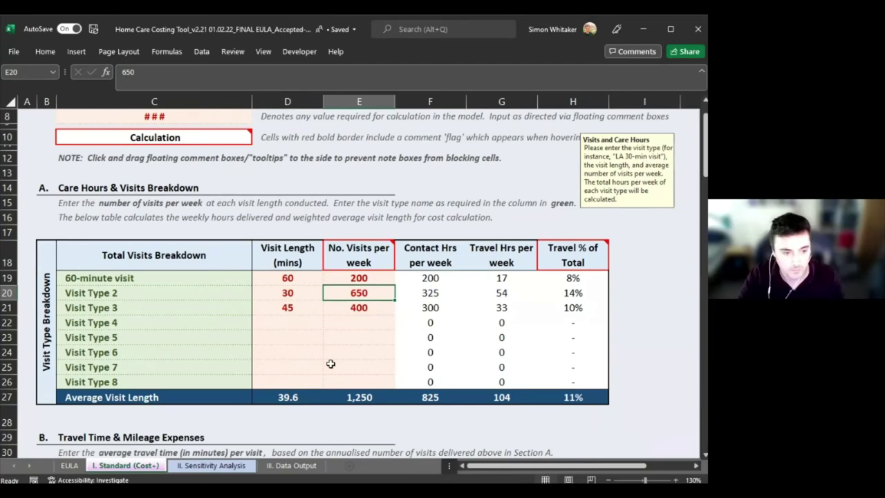
Step: Highlight the Contact Hrs per week column and review the annual volumes in the Branch and Volume Summary
scroll(325, 349, down, 3)
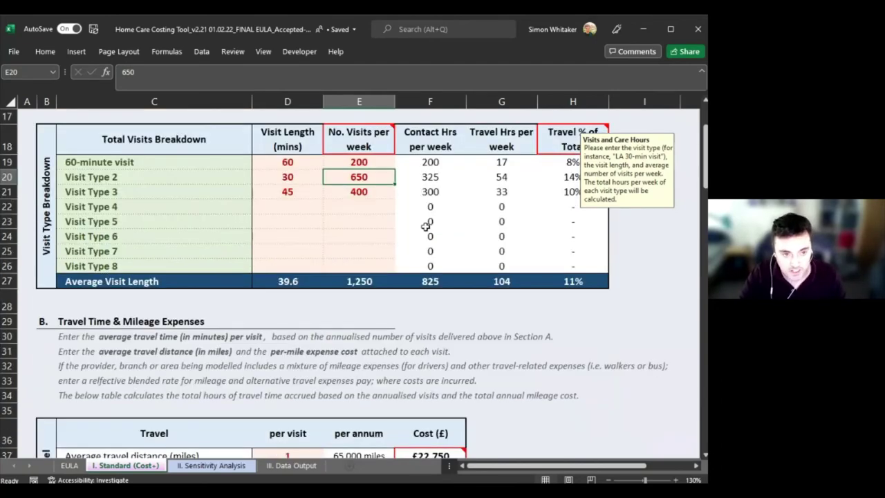
drag(428, 150, 406, 307)
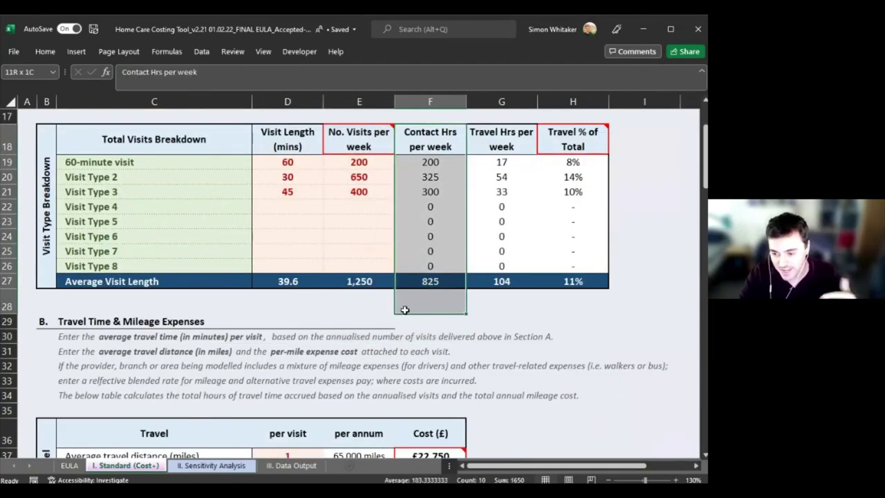
scroll(379, 364, down, 6)
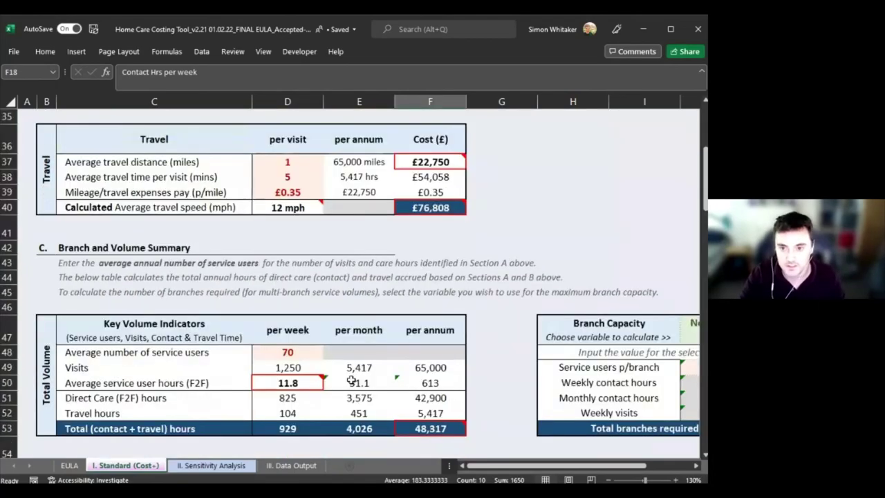
Step: Review the direct pay and non-contact pay tables and inspect the Total Direct Pay Cost p/annum under Total Call Allocation
scroll(351, 380, down, 6)
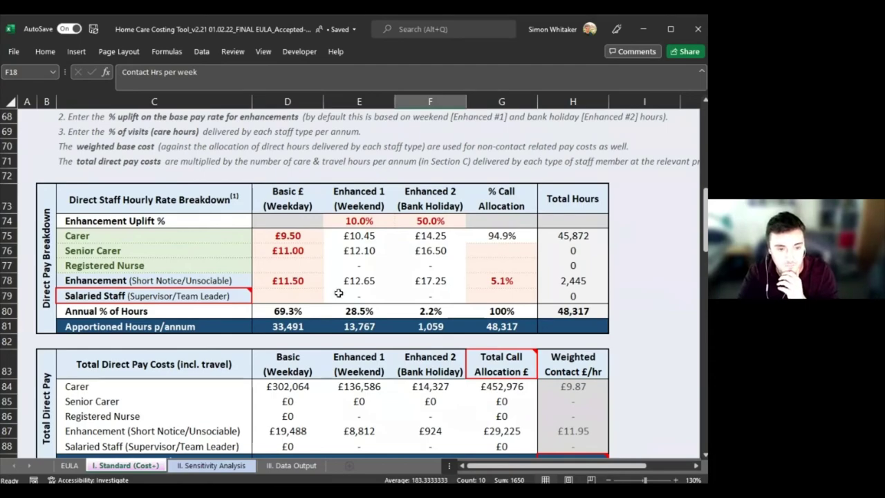
scroll(349, 325, down, 8)
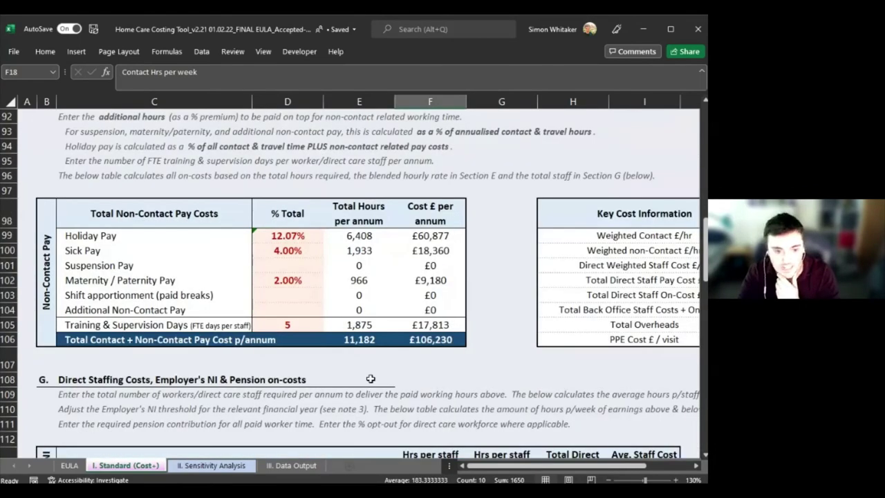
scroll(473, 316, up, 5)
click(472, 316)
scroll(472, 316, up, 3)
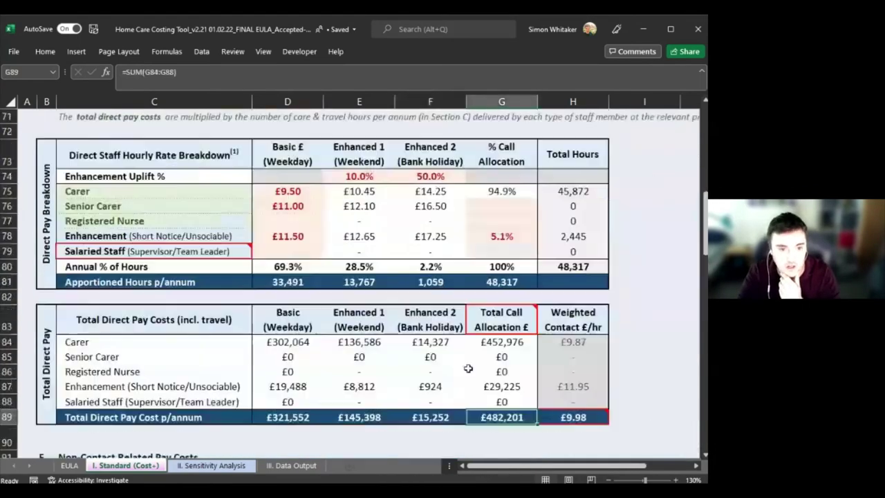
Step: Review the pay, employer on-cost and back office sections, then inspect the Effective Unit Cost p/care hour formula
scroll(464, 325, down, 4)
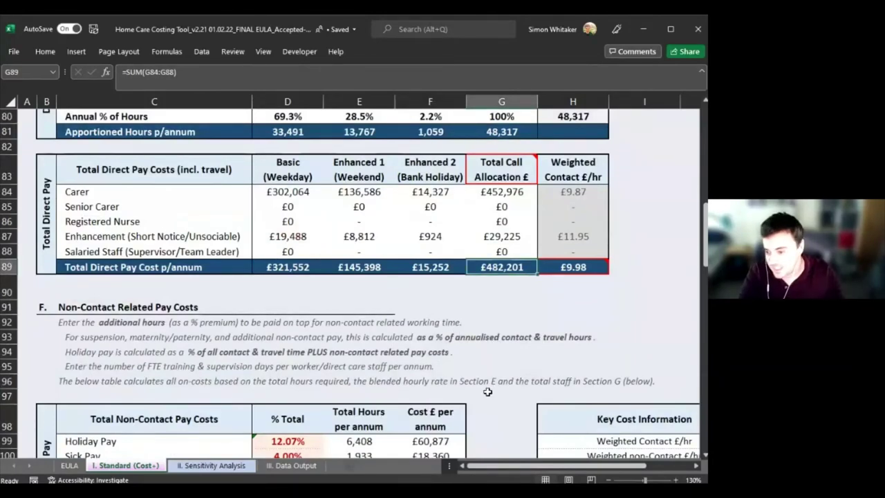
scroll(487, 392, up, 2)
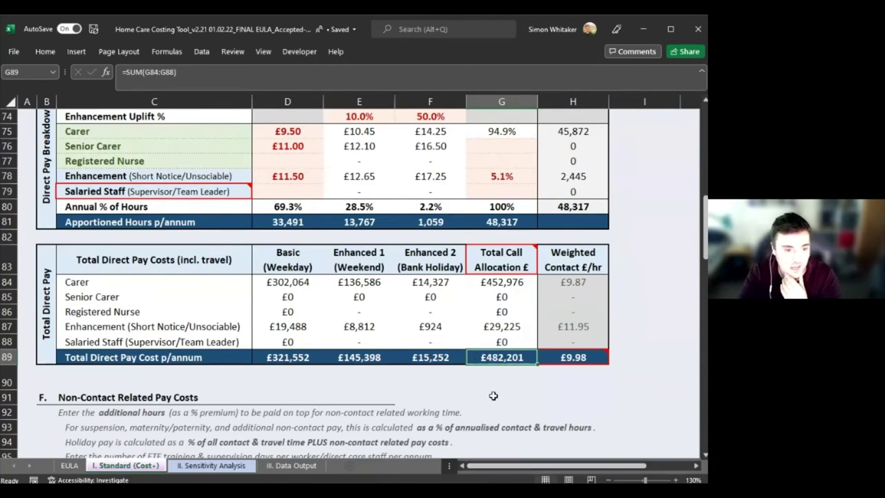
scroll(486, 394, down, 11)
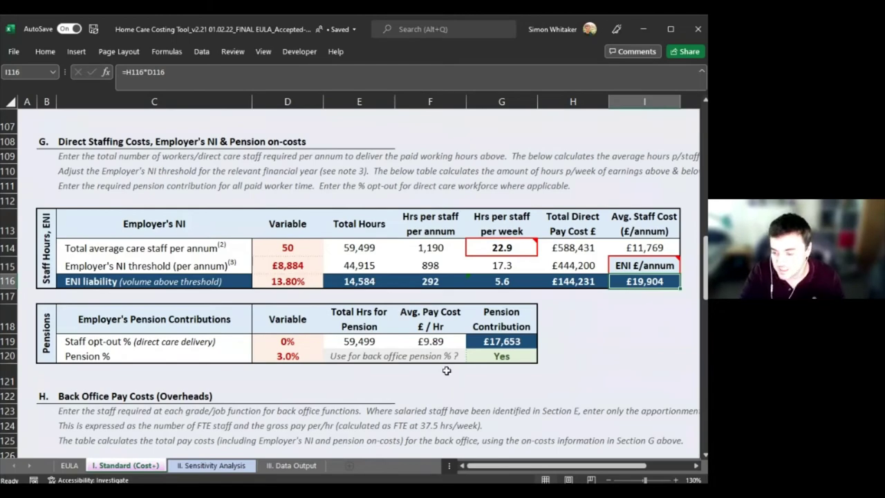
scroll(446, 371, down, 9)
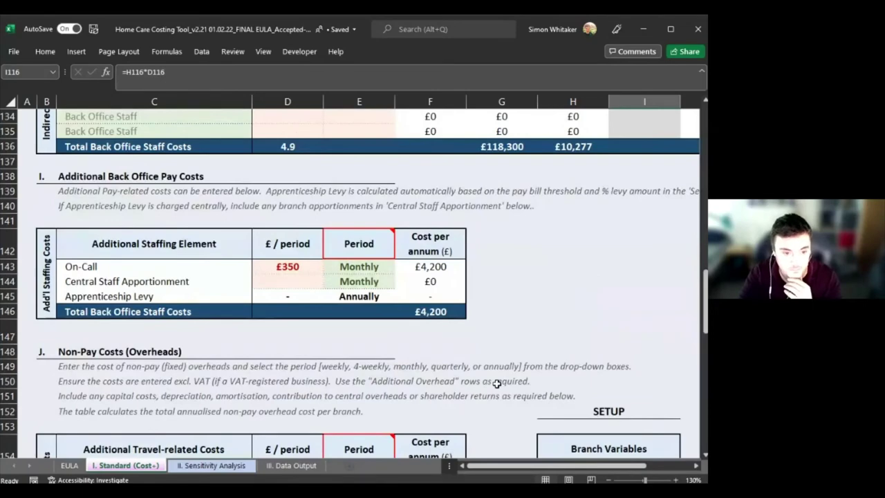
scroll(496, 384, down, 5)
scroll(491, 366, up, 11)
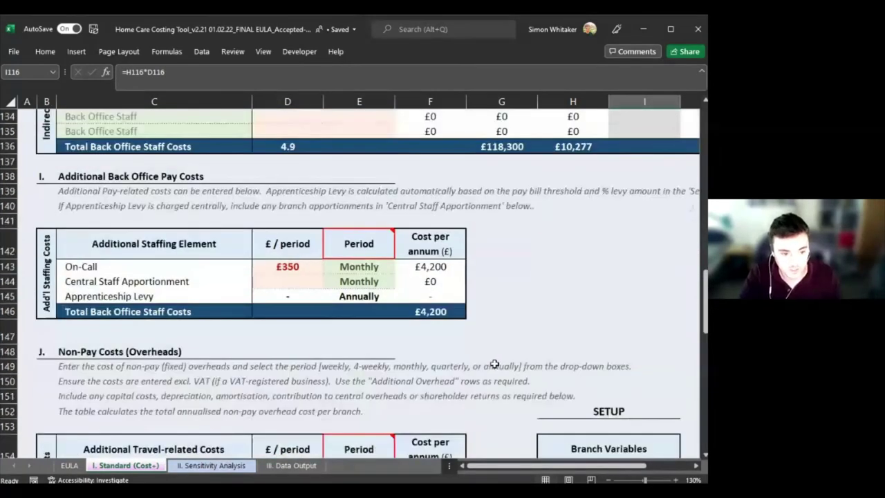
scroll(490, 354, up, 7)
scroll(489, 354, down, 20)
click(288, 431)
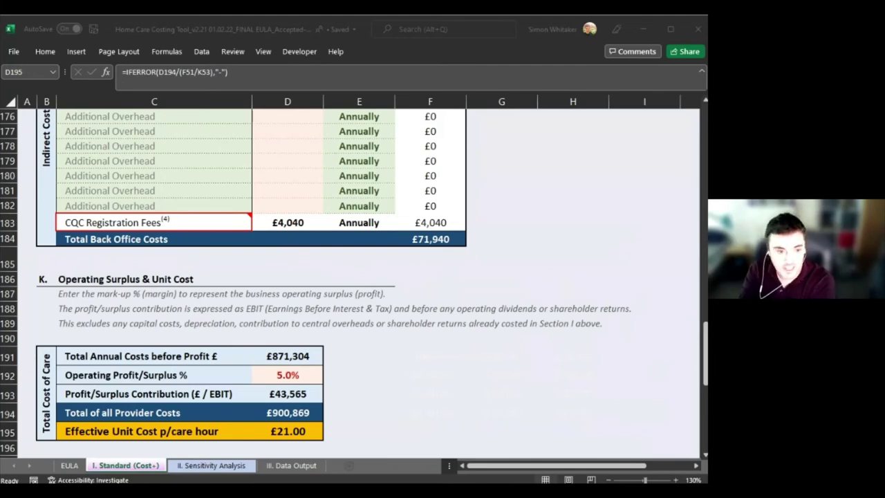
Step: Return to the costing workbook and inspect the average travel time per visit and its annual cost in the Travel table
key(alt+Tab)
scroll(289, 318, up, 15)
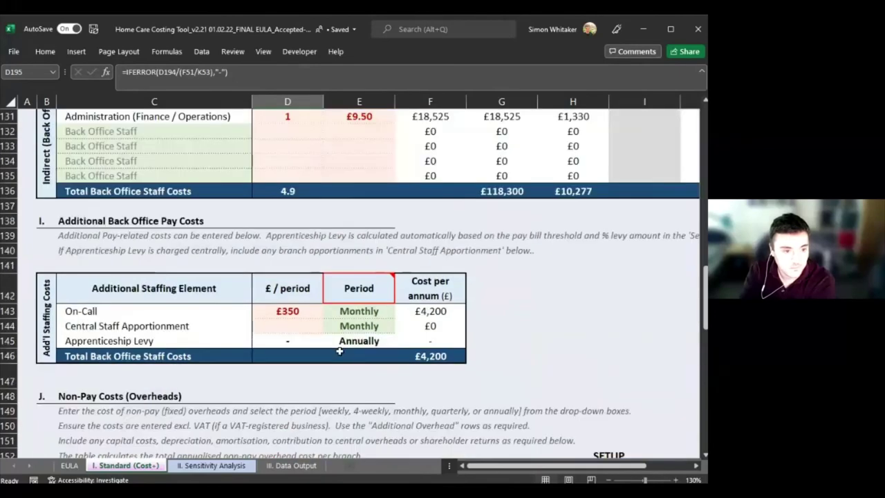
scroll(340, 351, up, 17)
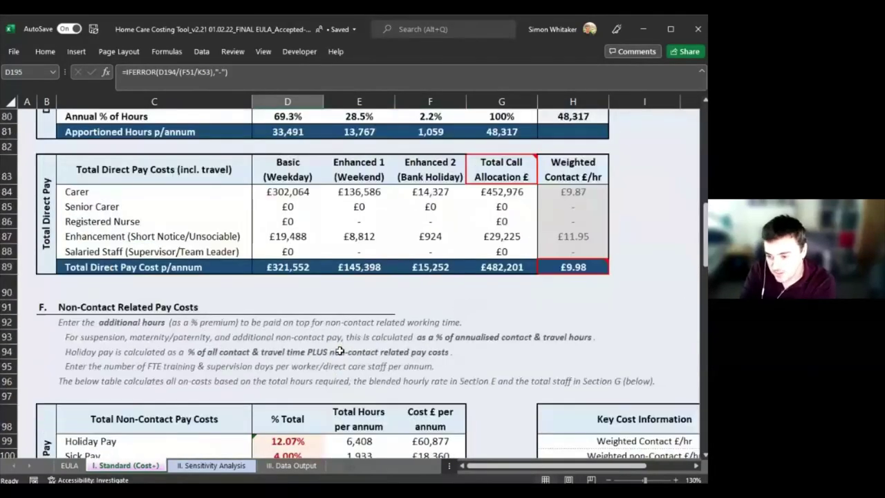
scroll(340, 351, up, 18)
click(287, 321)
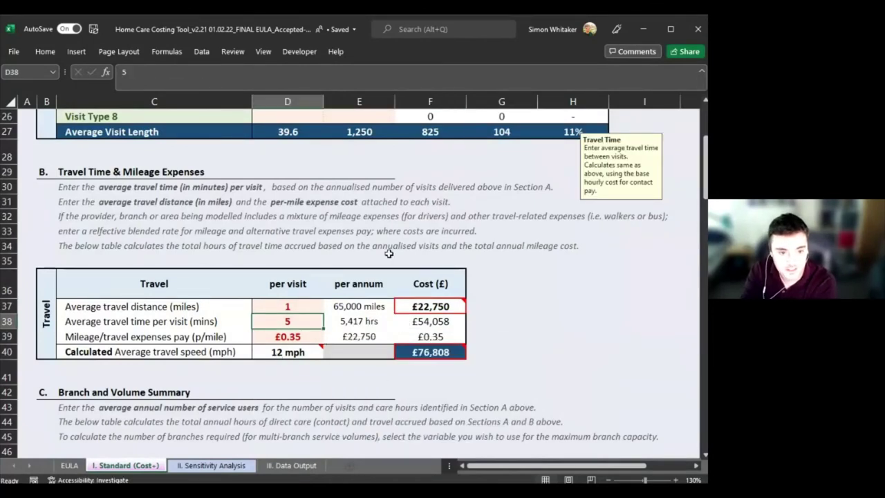
click(408, 323)
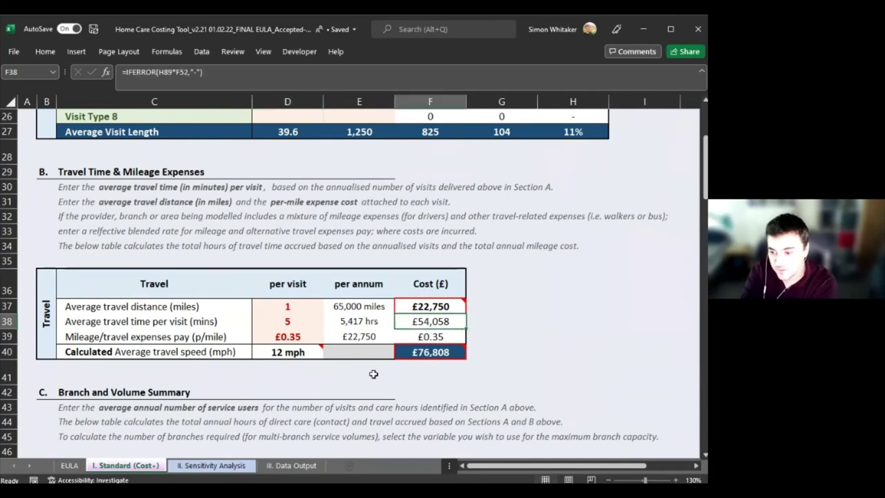
Step: Clear the average travel time per visit and check the annual volumes and the Carer basic weekday pay rate
click(297, 321)
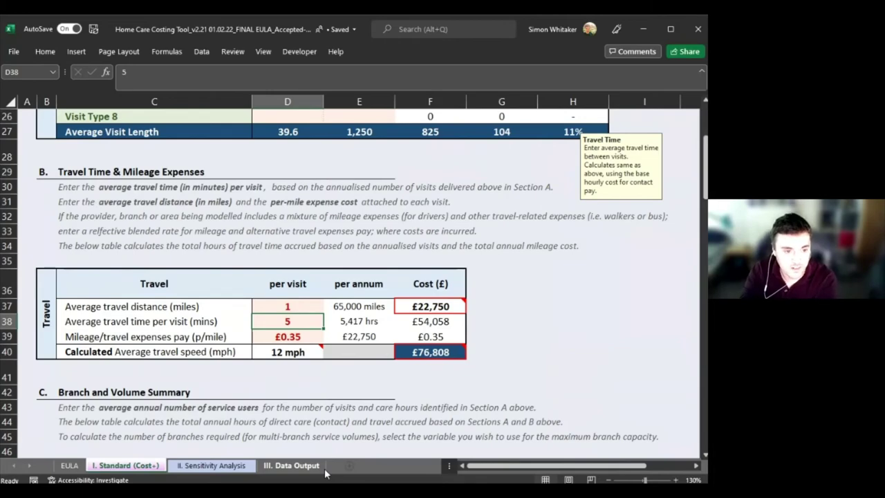
key(Delete)
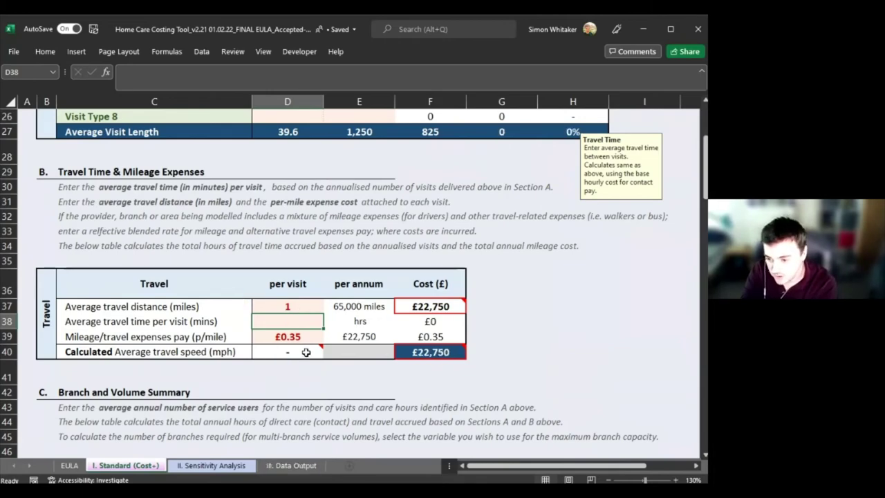
scroll(306, 353, down, 6)
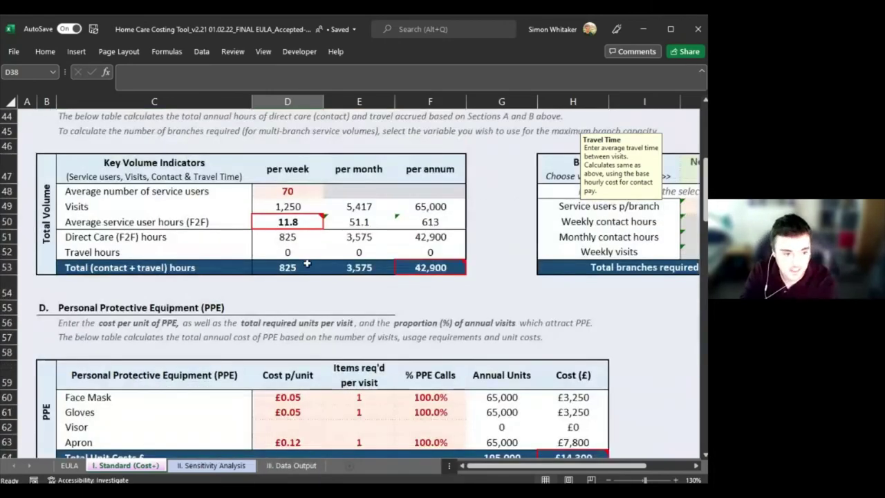
scroll(349, 289, down, 6)
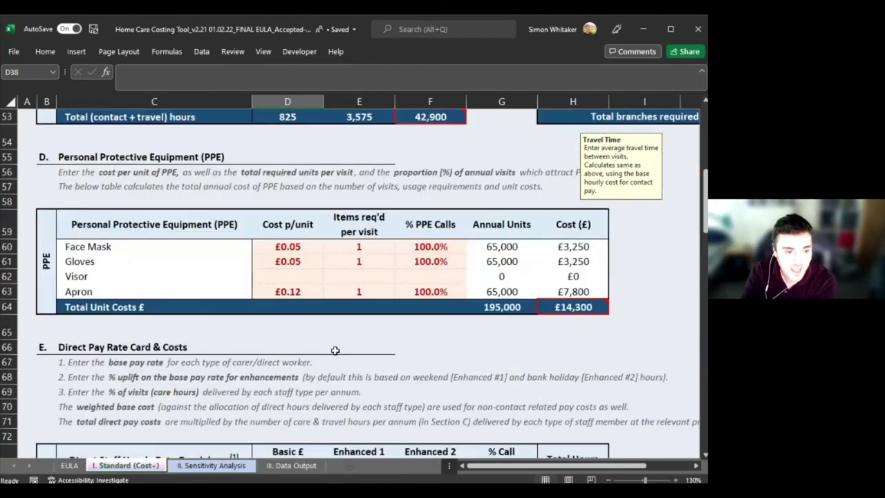
click(289, 337)
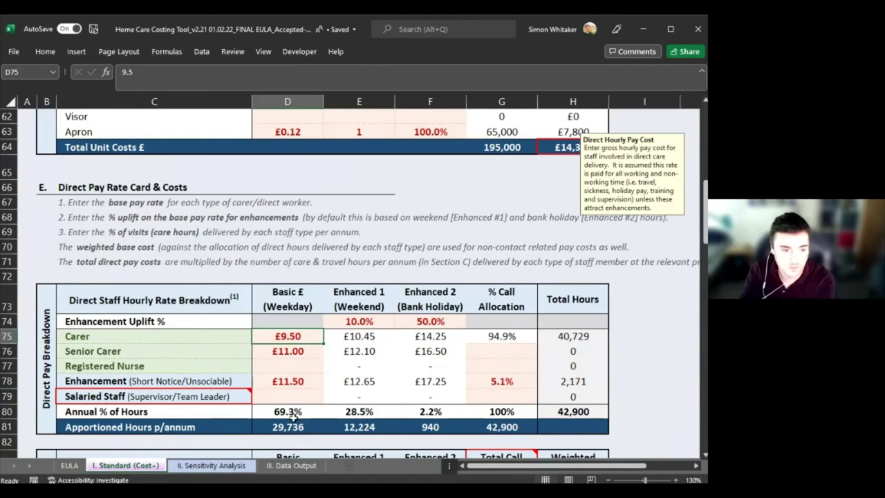
mouse_move(270, 338)
mouse_down()
mouse_move(273, 351)
mouse_move(271, 336)
mouse_up()
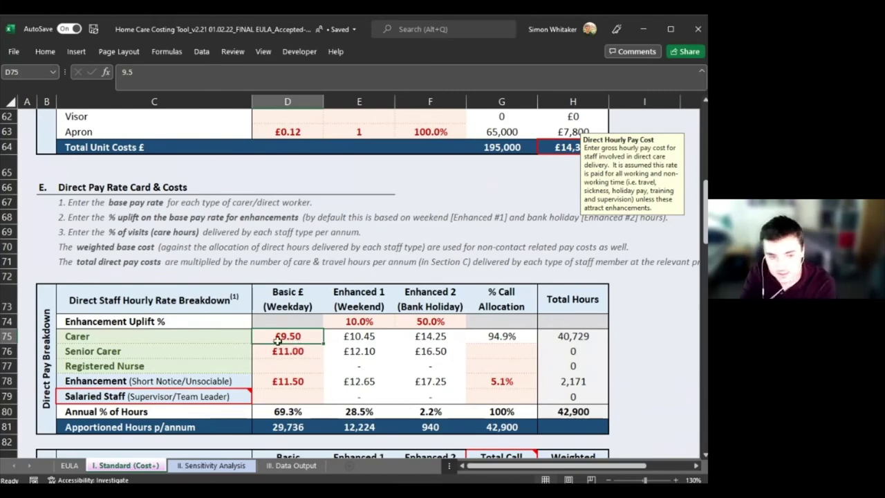
Step: Undo the removal of the average travel time per visit in the Travel table
scroll(304, 337, up, 12)
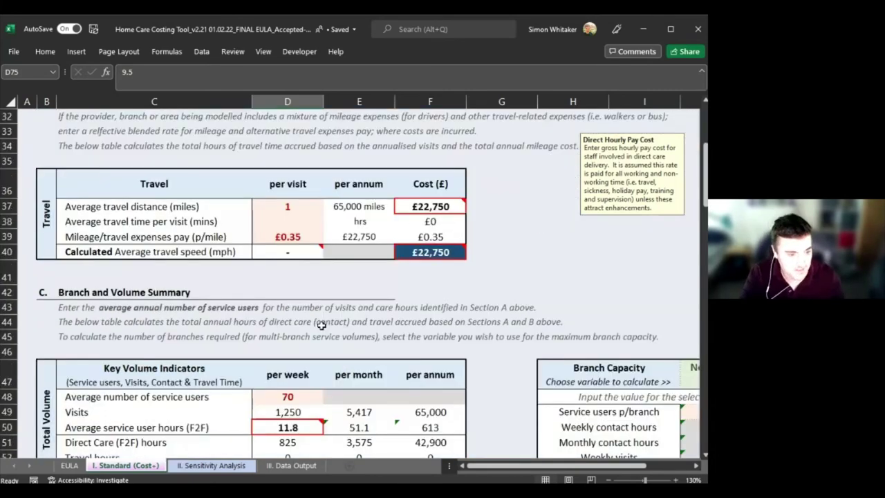
key(ctrl+z)
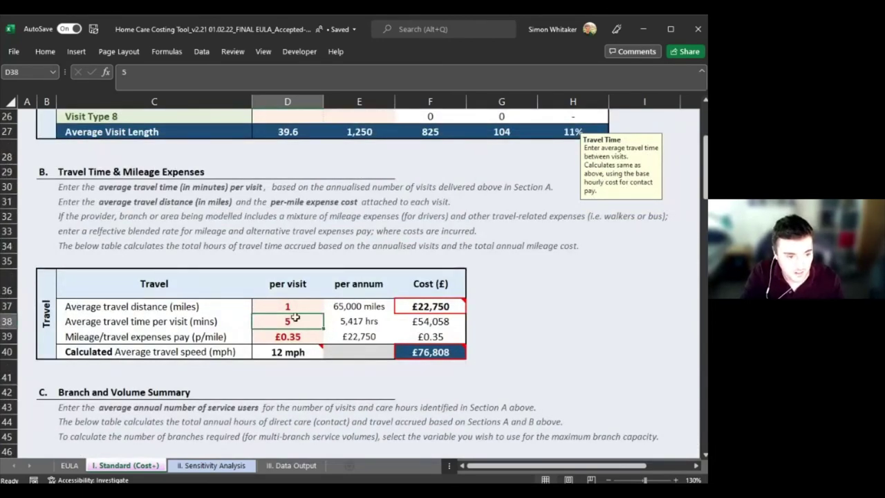
key(ctrl+z)
key(ctrl+z)
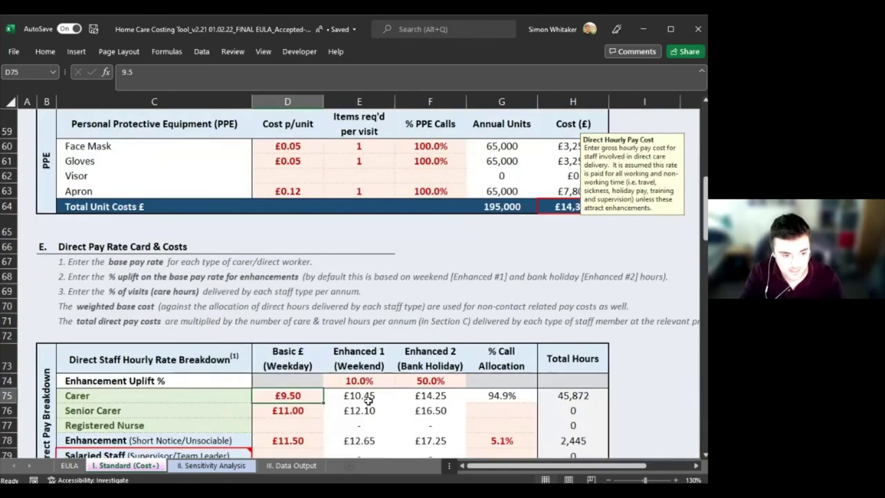
Step: Inspect the basic weekday pay rates for Senior Carer and Carer in the Direct Staff Hourly Rate Breakdown
mouse_move(287, 410)
mouse_down()
mouse_move(287, 442)
mouse_move(289, 408)
mouse_up()
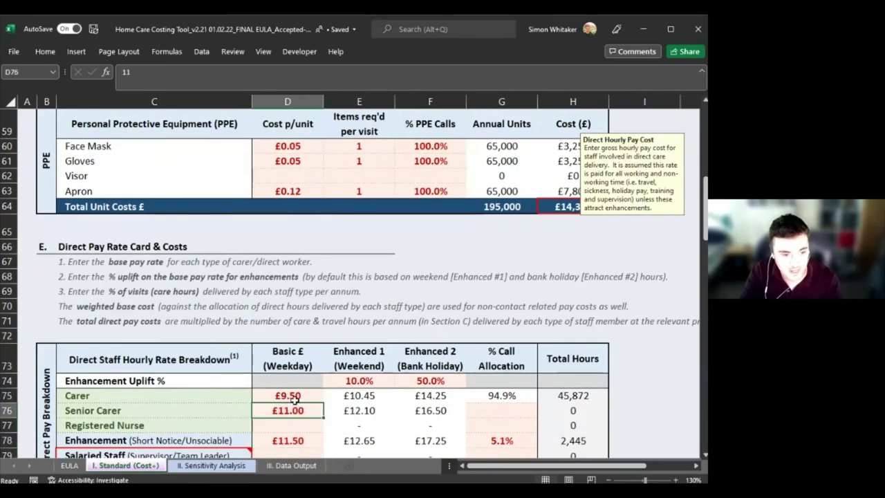
scroll(297, 400, up, 5)
scroll(288, 428, down, 4)
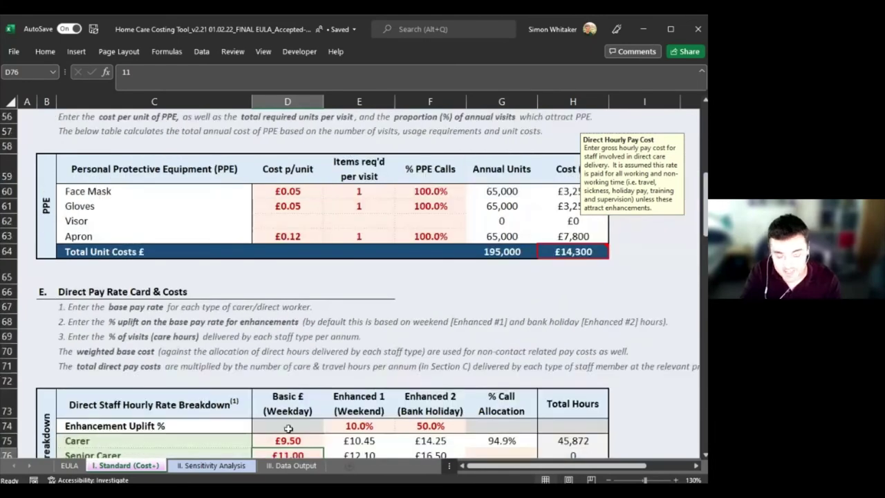
scroll(288, 429, down, 1)
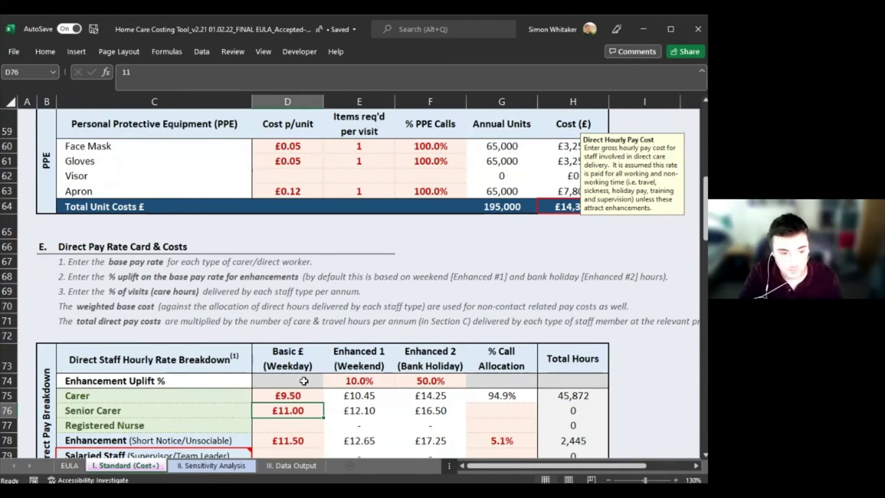
click(283, 395)
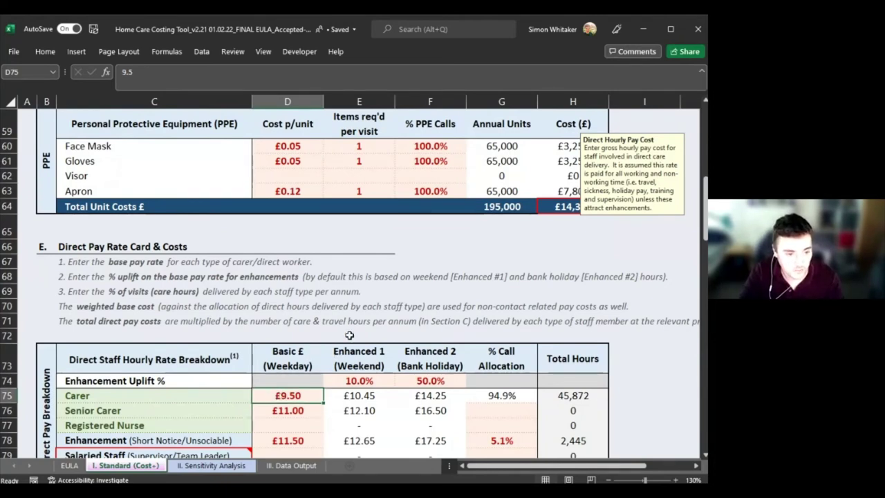
Step: Review the back office, employer's NI and non-contact pay costs, and inspect the Total Direct Pay Cost p/annum under Total Call Allocation
scroll(349, 335, down, 20)
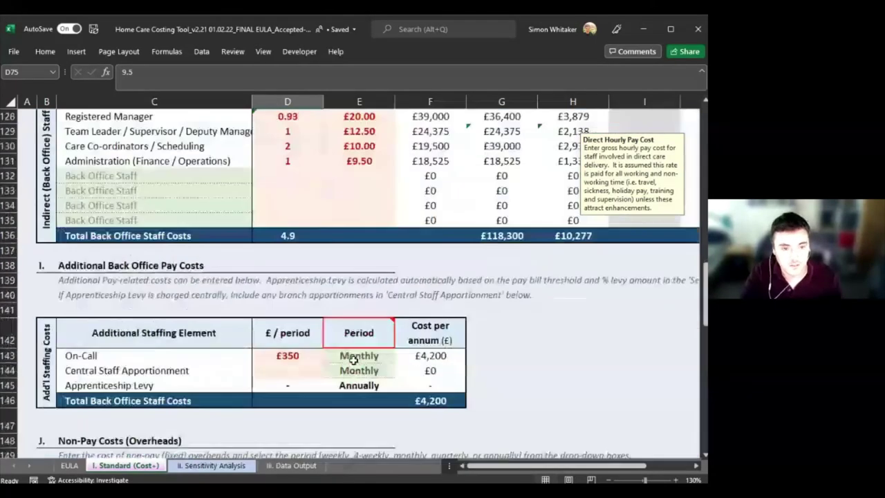
scroll(352, 359, down, 3)
scroll(387, 353, up, 16)
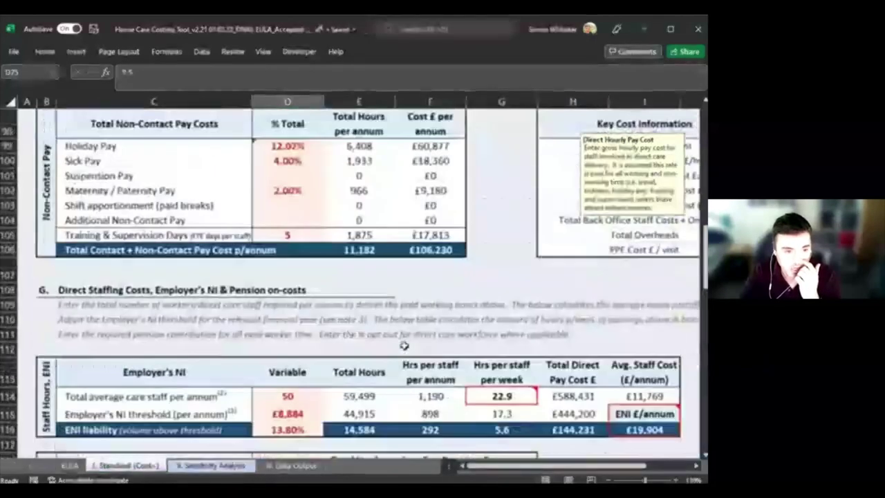
scroll(408, 342, down, 4)
scroll(422, 351, up, 12)
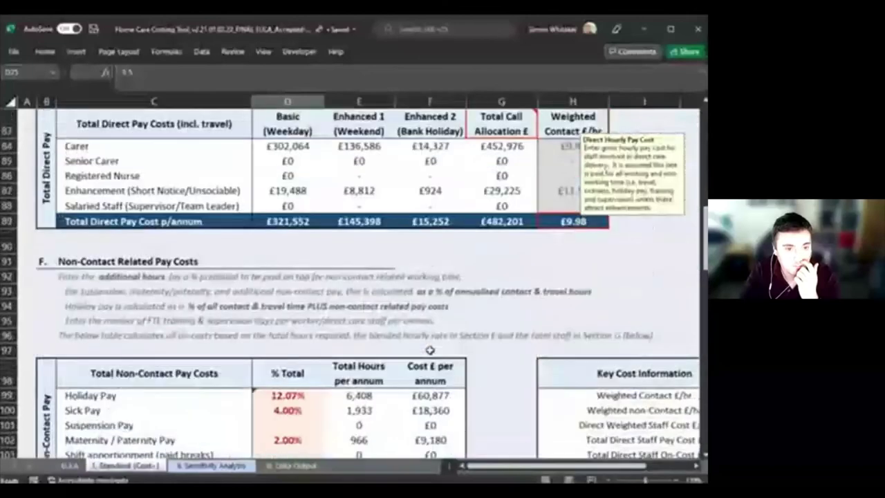
scroll(429, 351, up, 2)
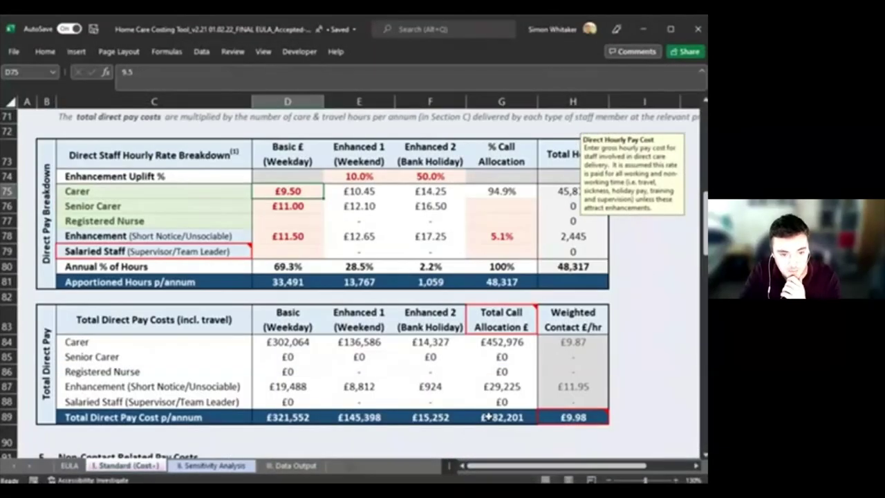
click(489, 417)
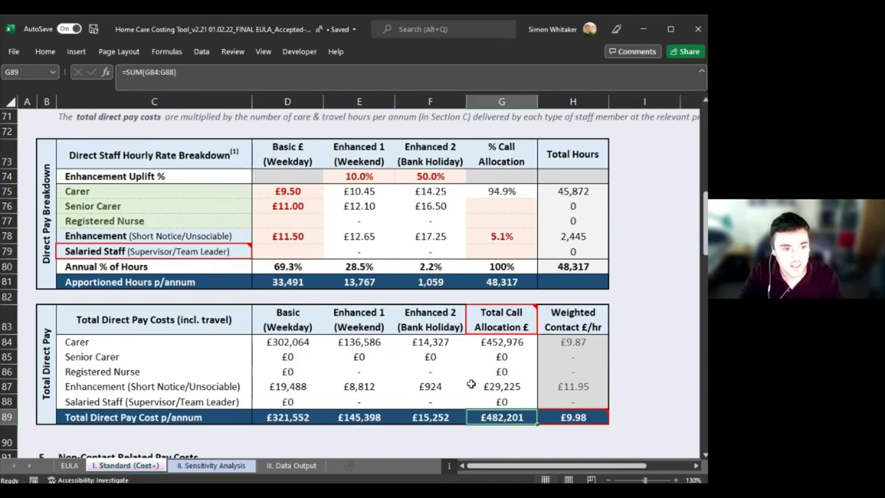
Step: Set the Carer basic weekday pay rate to £11.00 in the Direct Staff Hourly Rate Breakdown
scroll(471, 384, up, 1)
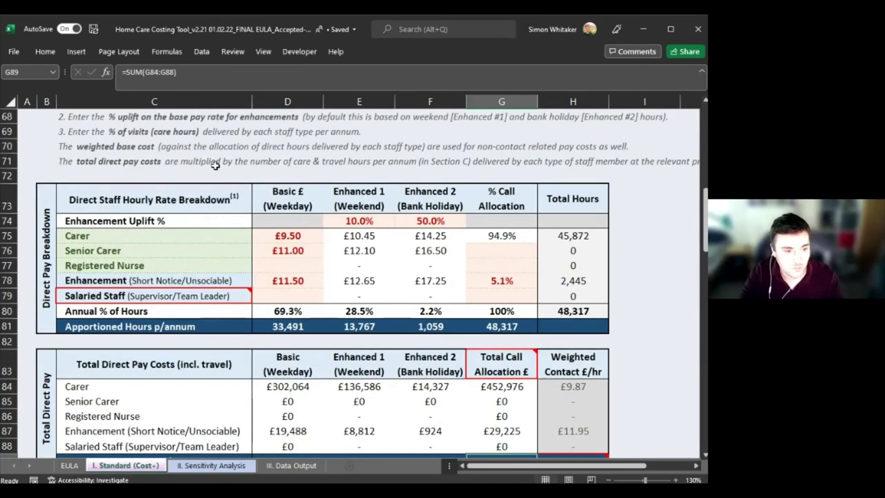
click(291, 235)
text(11)
key(ctrl+Return)
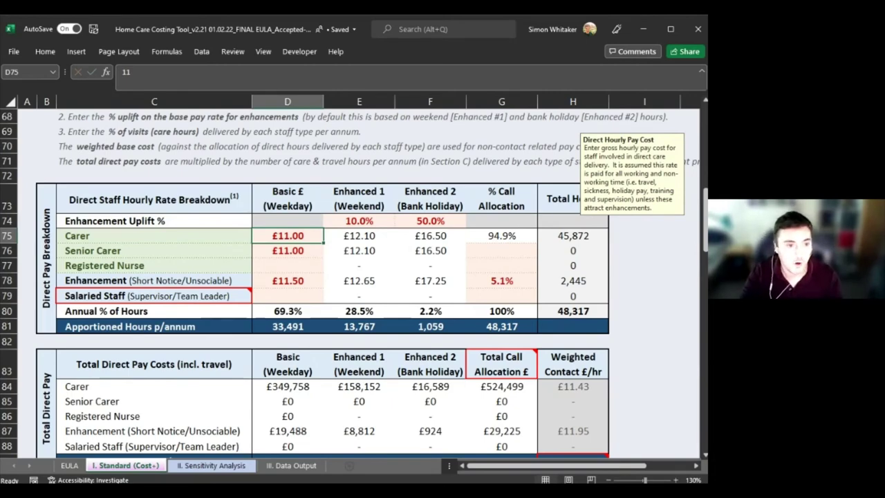
Step: Clear the average travel time per visit in the Travel table and inspect the Carer basic weekday pay rate
scroll(279, 297, up, 7)
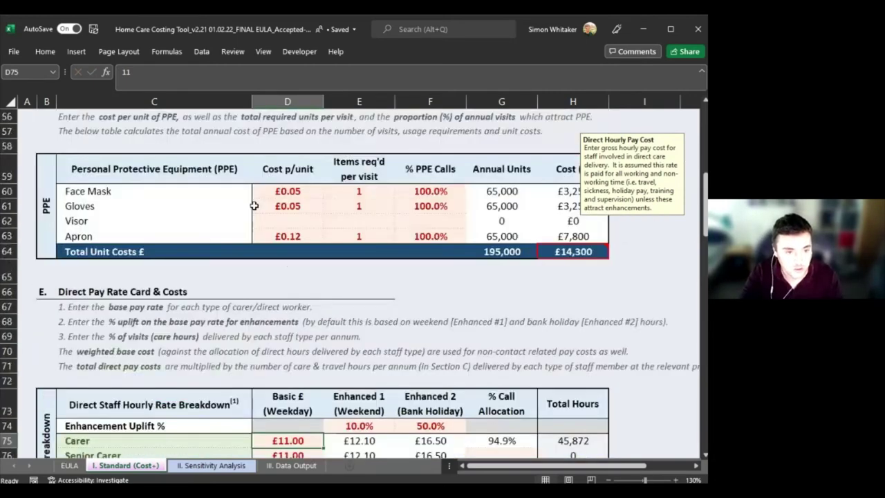
scroll(280, 296, up, 6)
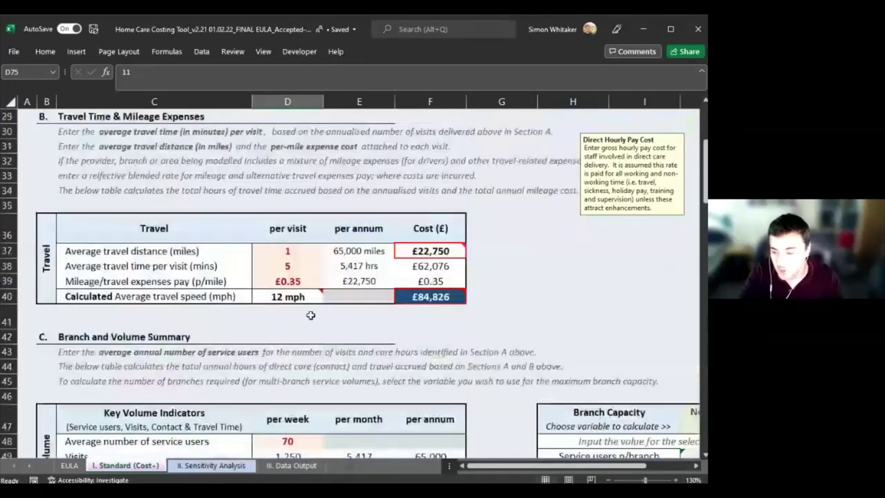
click(280, 267)
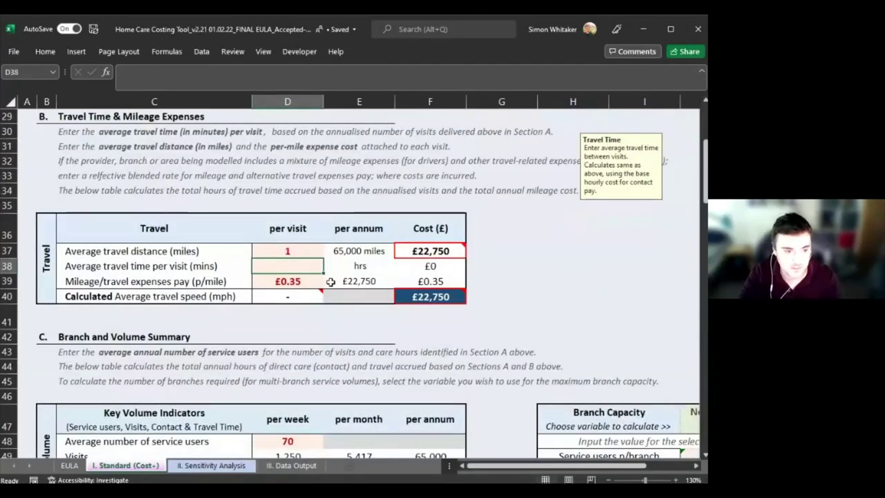
scroll(410, 267, down, 13)
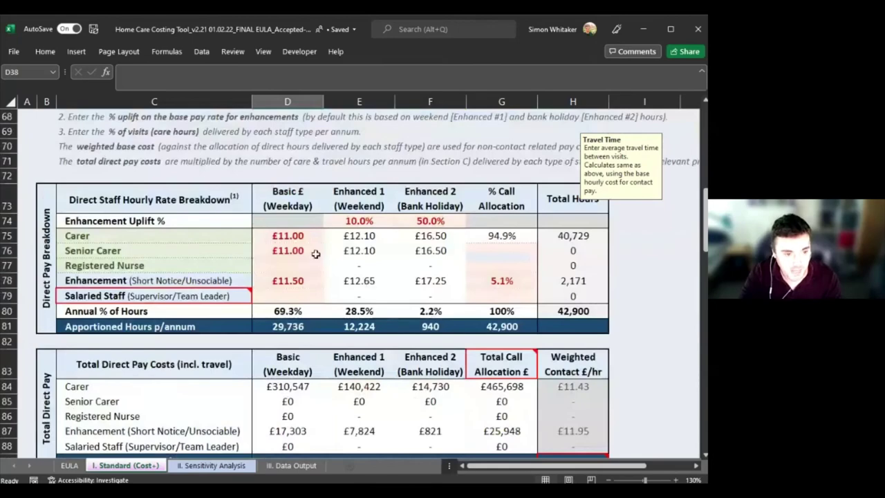
click(304, 238)
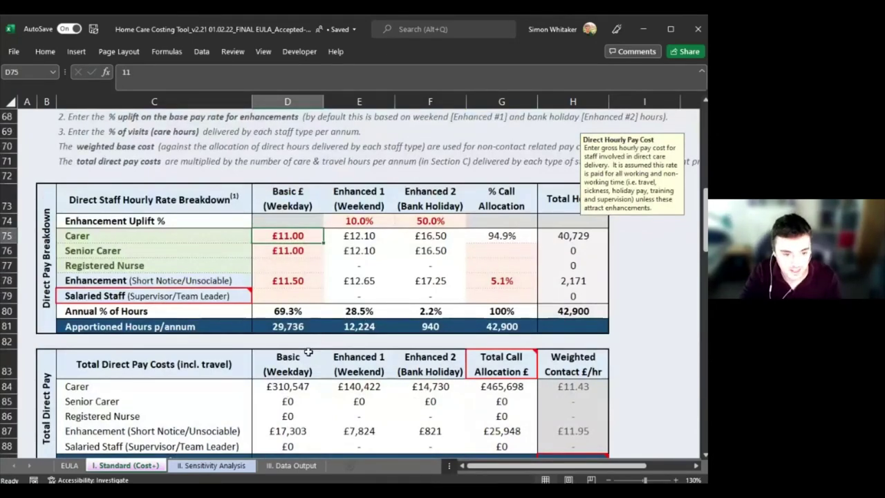
Step: Undo the Carer pay rate and travel time changes, and compare the Total Direct Pay Cost p/annum under Total Call Allocation
scroll(309, 352, down, 2)
click(498, 361)
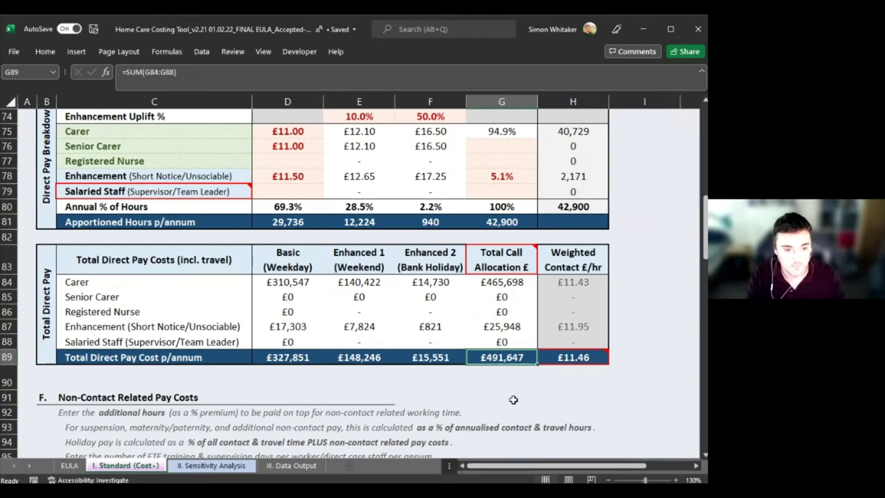
scroll(538, 376, down, 10)
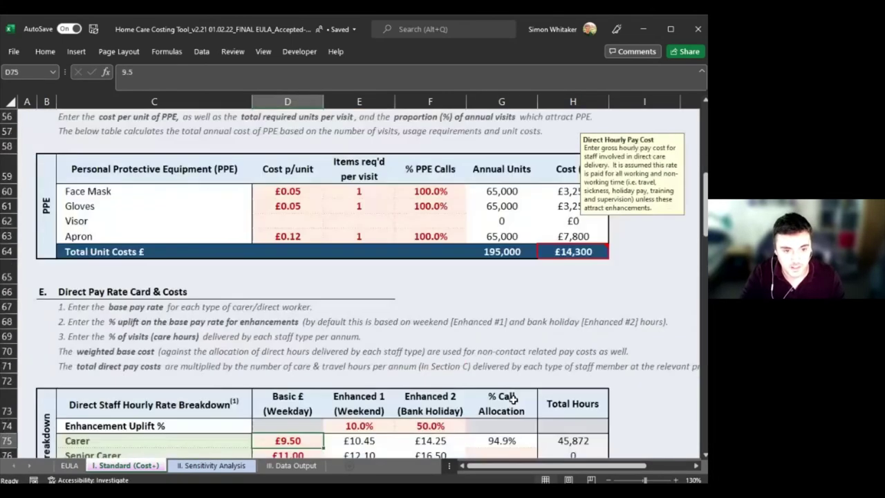
scroll(538, 376, down, 3)
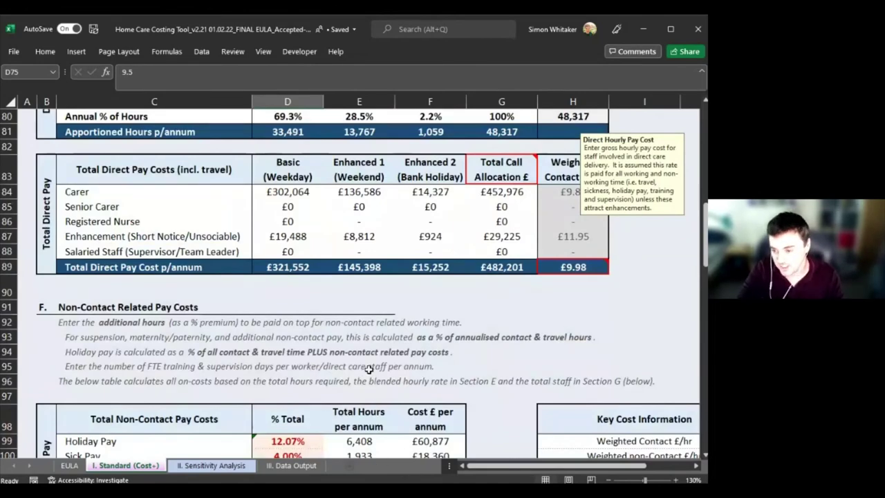
scroll(369, 370, up, 4)
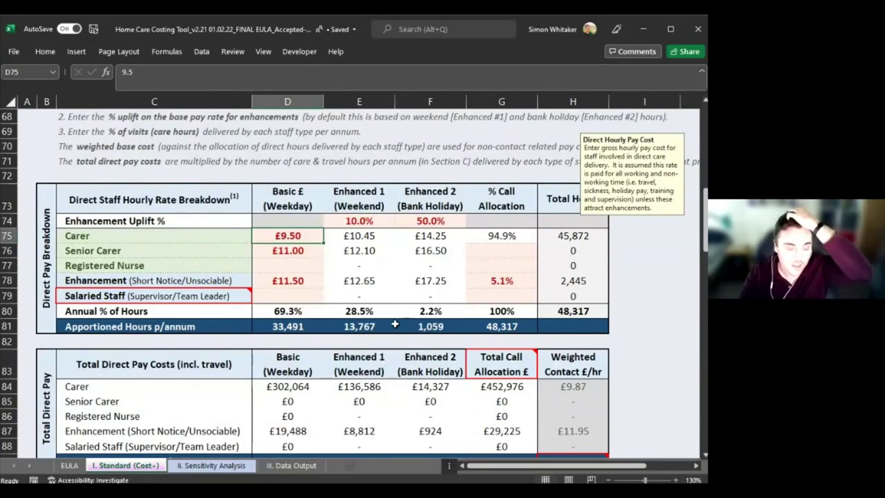
scroll(394, 325, down, 3)
click(501, 311)
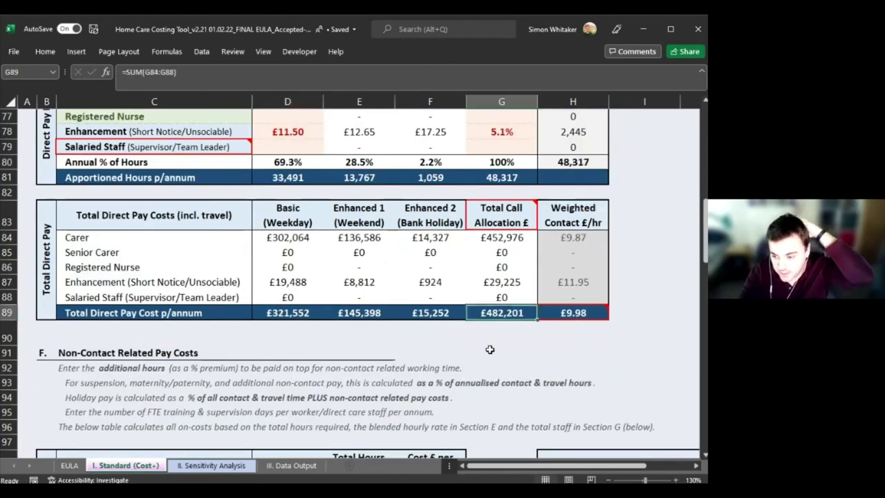
Step: Set the basic weekday rate for Carer to £11.00 in the Direct Staff Hourly Rate Breakdown
scroll(437, 351, up, 2)
click(290, 192)
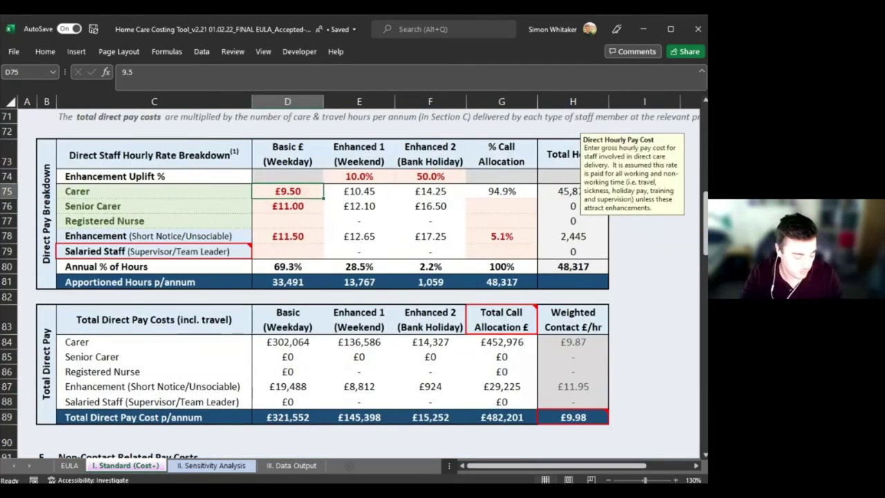
text(11)
key(Return)
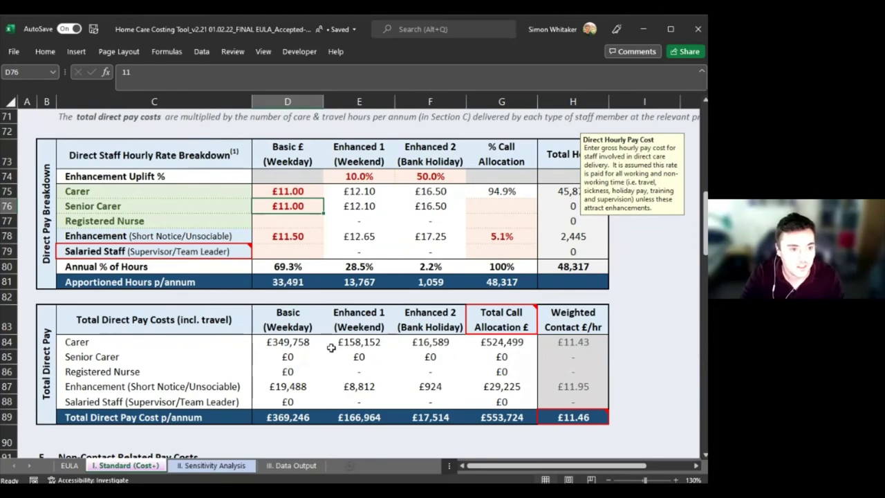
Step: Clear the average travel time per visit and check the Total Direct Pay Cost p/annum under Total Call Allocation
scroll(335, 353, up, 10)
scroll(309, 321, up, 5)
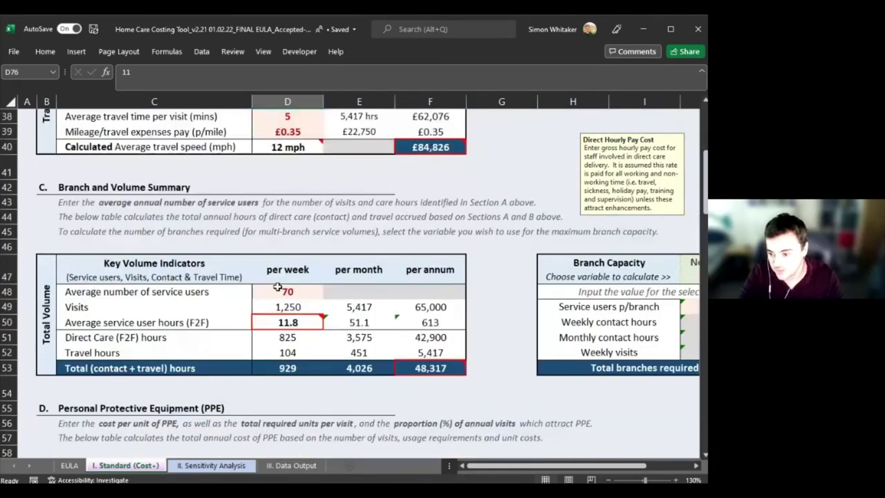
click(277, 213)
key(Delete)
scroll(356, 351, down, 1)
scroll(356, 351, down, 13)
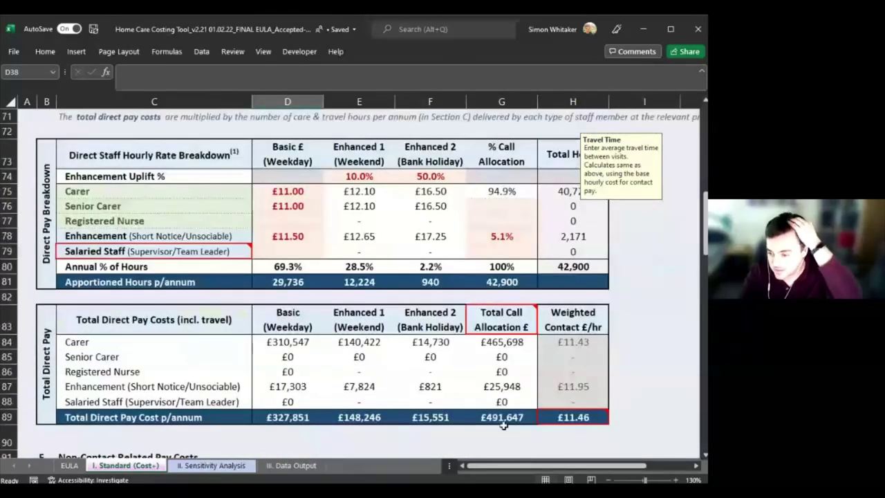
click(503, 423)
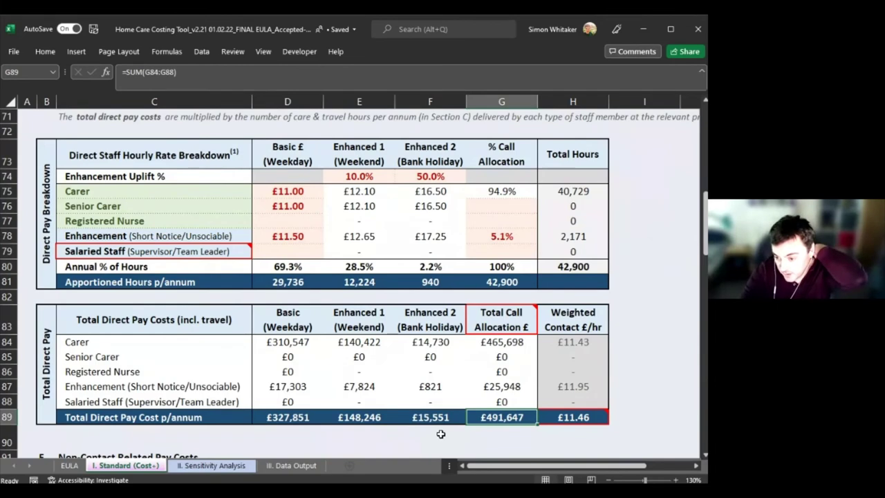
Step: Review the Carer rate, total direct pay costs, non-contact pay items such as training days and holiday pay, and the Employer's NI table
click(287, 193)
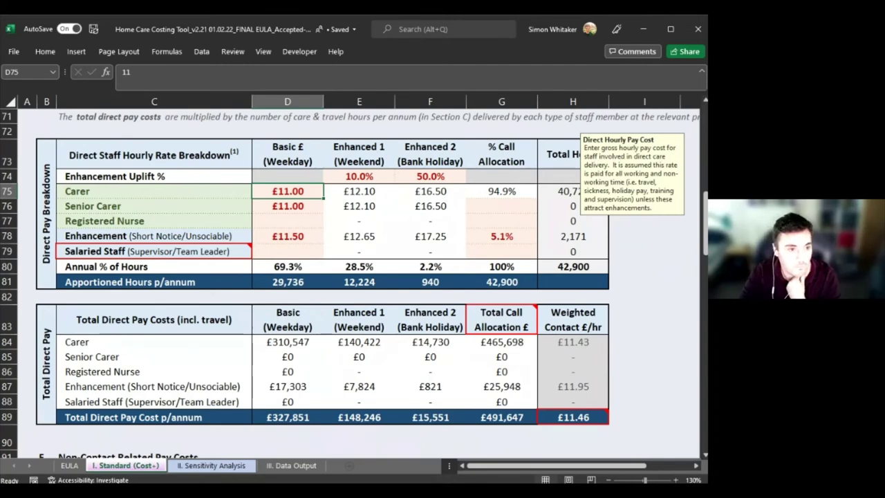
scroll(426, 372, up, 6)
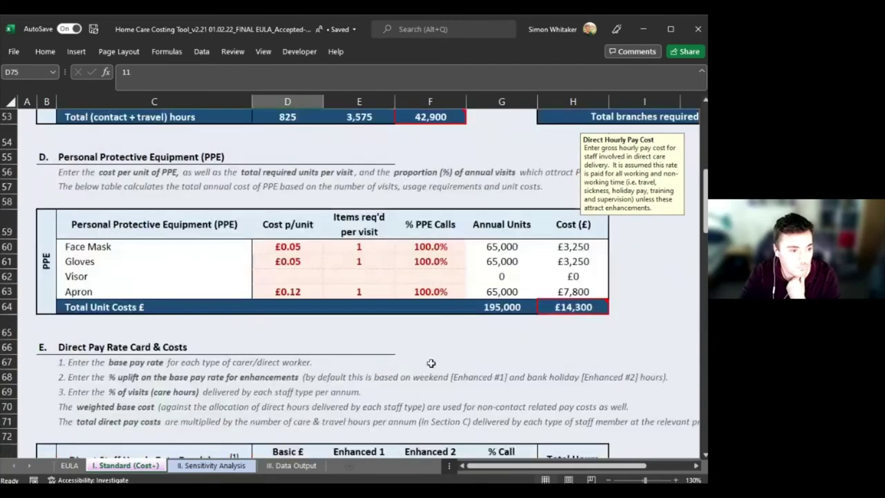
scroll(429, 363, down, 4)
scroll(431, 367, down, 5)
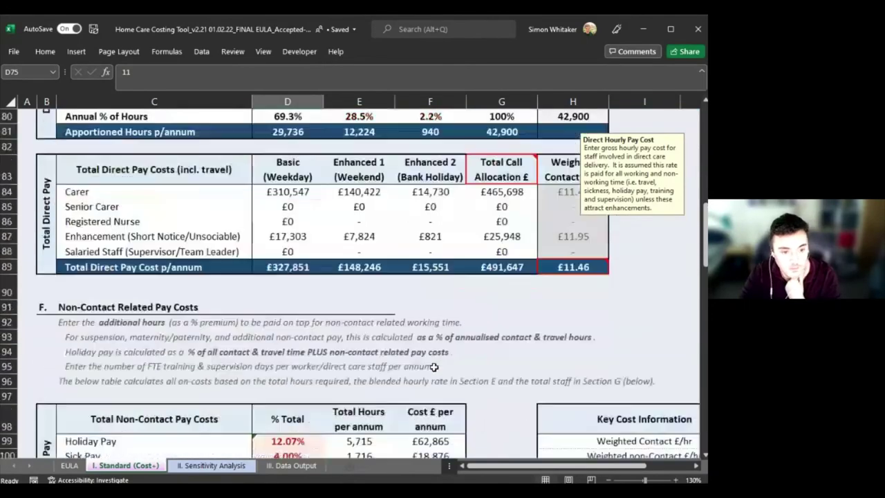
scroll(315, 378, down, 3)
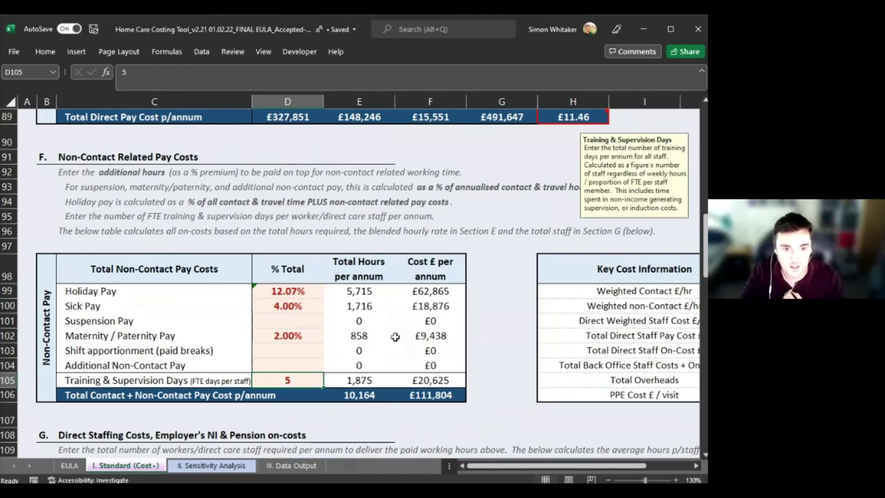
scroll(395, 336, up, 1)
scroll(412, 345, up, 4)
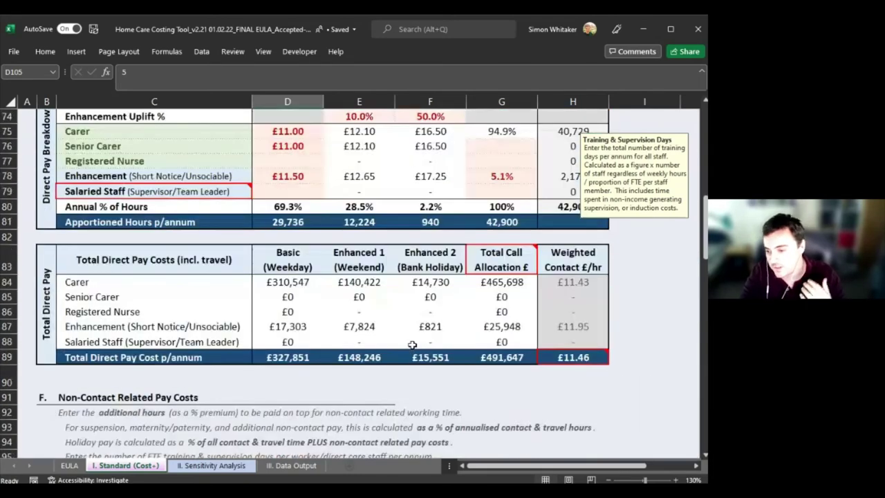
scroll(436, 364, up, 2)
scroll(431, 386, down, 1)
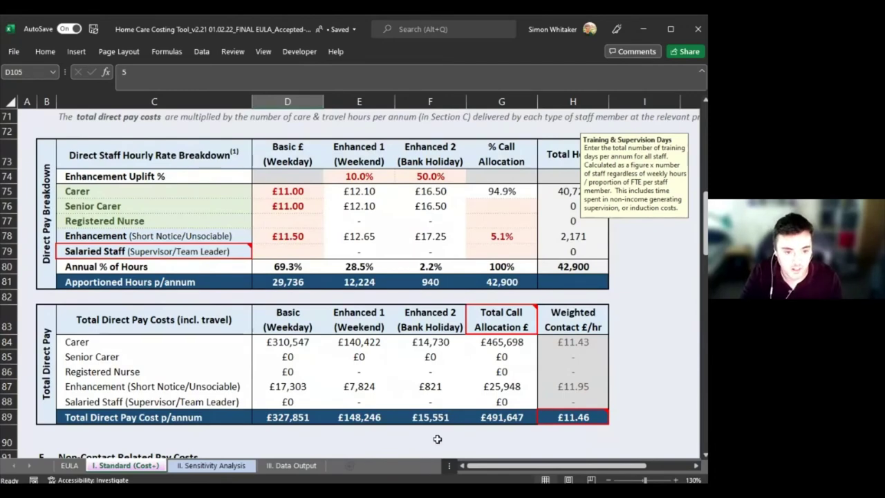
scroll(443, 421, down, 10)
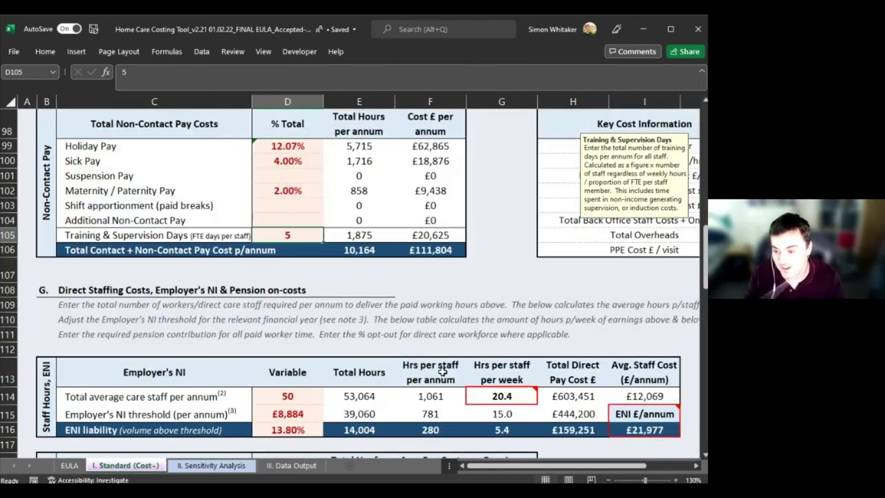
scroll(430, 359, up, 3)
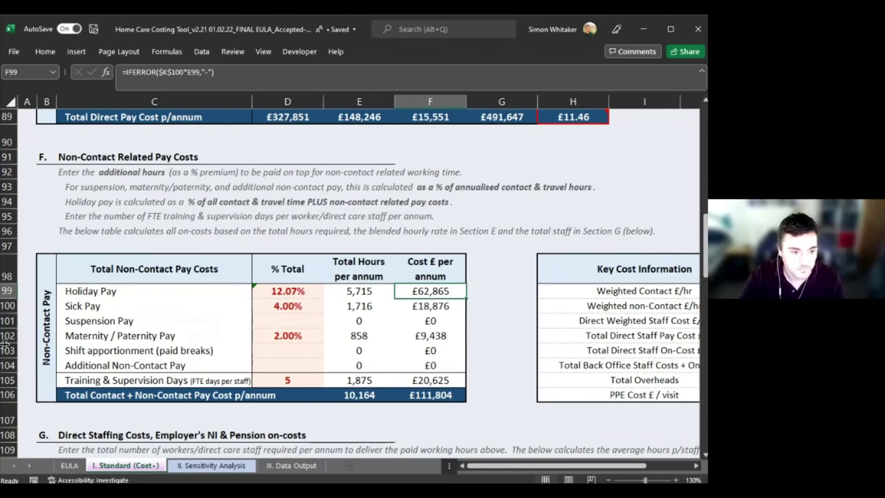
scroll(49, 340, down, 1)
scroll(49, 341, down, 12)
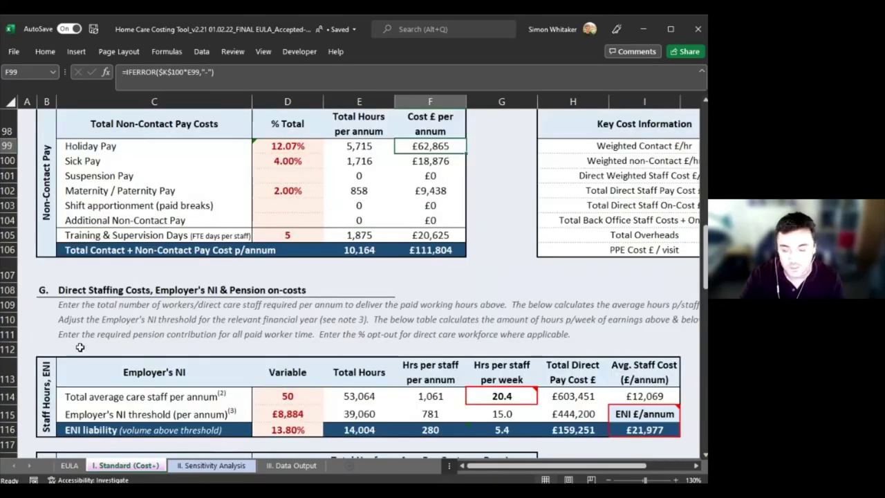
scroll(192, 336, up, 5)
Step: Examine the Uniforms & Other Consumables, Assistive Technology and Central / Head Office Recharges rows in the overheads table
scroll(217, 355, down, 15)
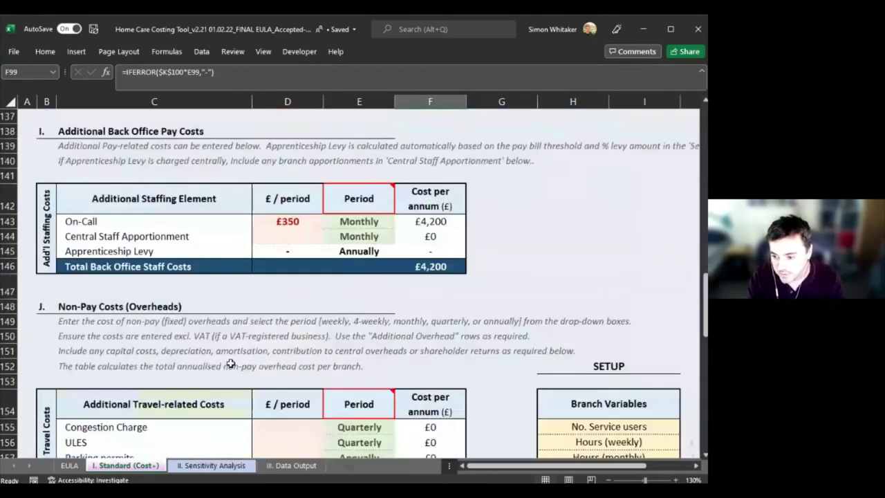
click(288, 297)
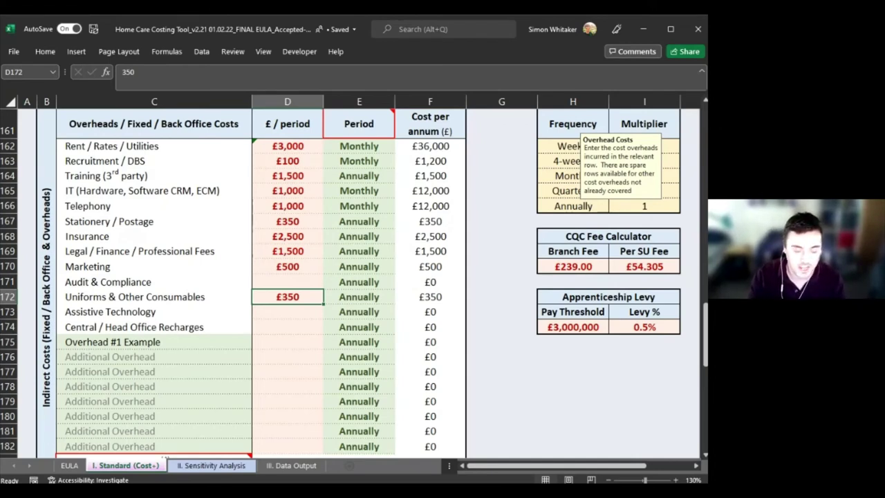
click(288, 312)
click(288, 327)
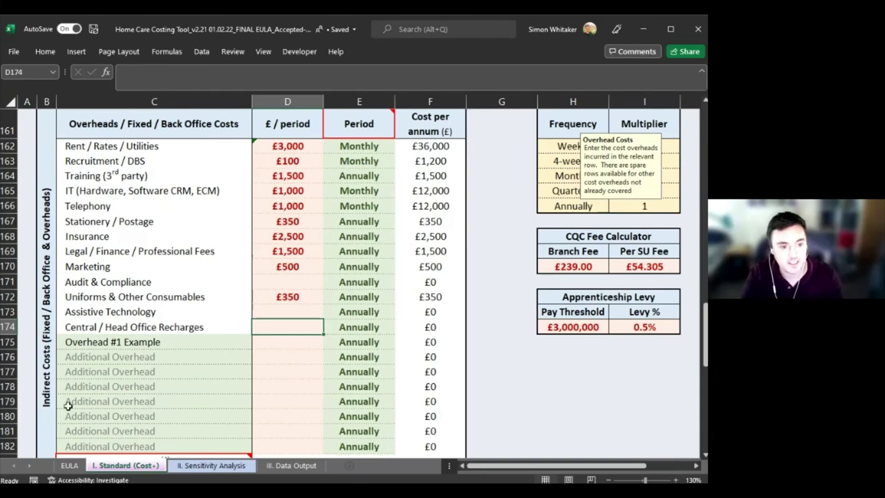
drag(563, 405, 196, 242)
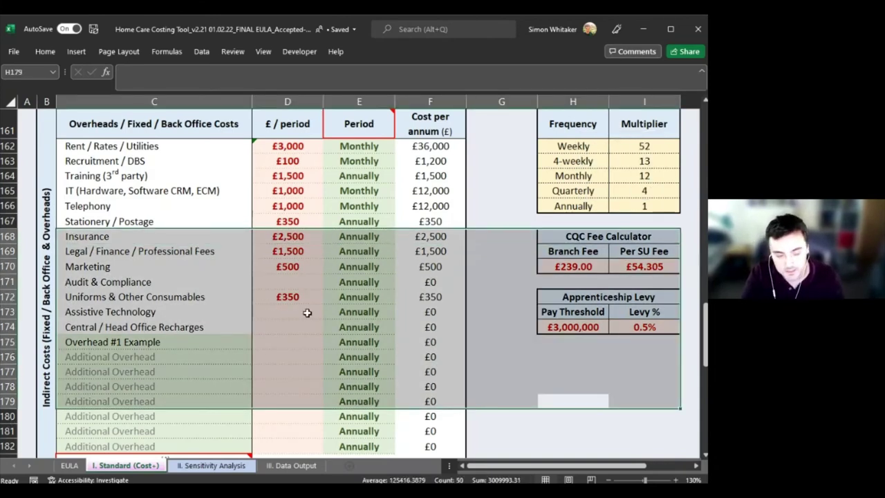
click(285, 329)
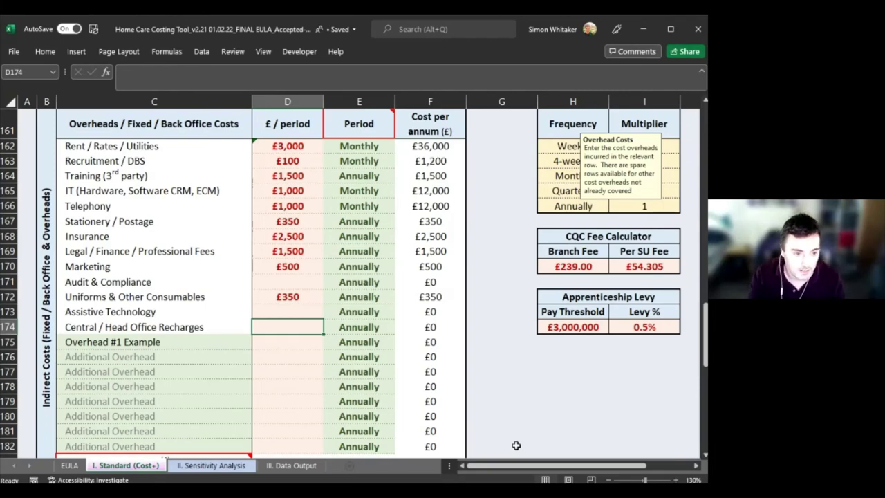
Step: Add a Depreciation overhead of £2,000 annually in the third Additional Overhead row below Overhead #1 Example
key(Down)
key(Down)
key(Down)
key(Down)
key(Down)
key(Down)
key(Down)
key(Down)
key(Down)
key(Down)
key(Up)
key(Up)
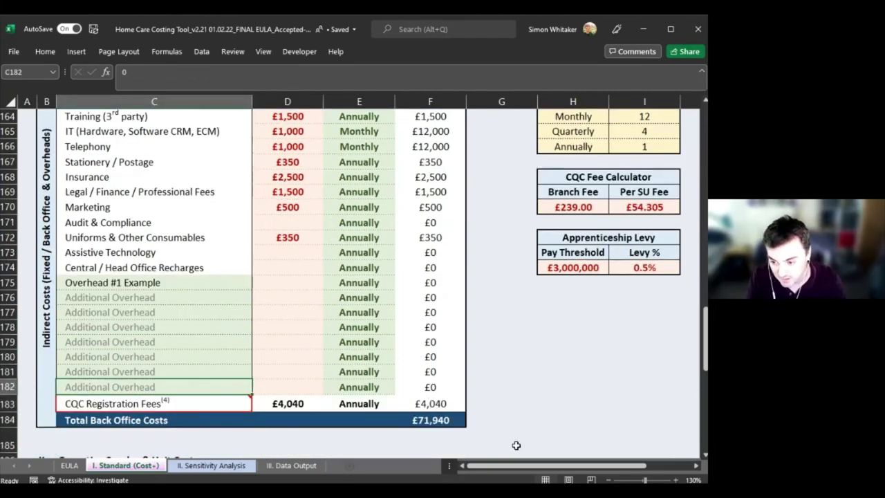
key(Up)
key(Up)
key(Up)
key(Up)
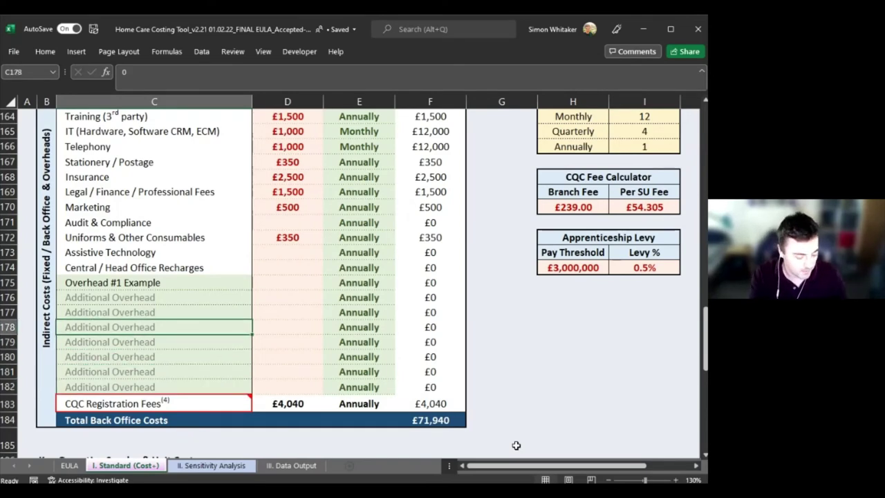
text(Depreciation)
key(Tab)
text(2000)
key(ctrl+Return)
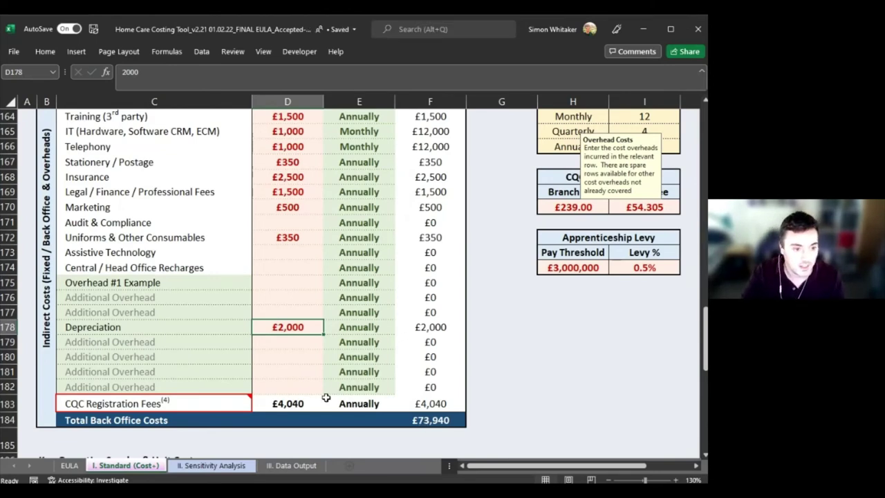
drag(208, 327, 342, 329)
key(Right)
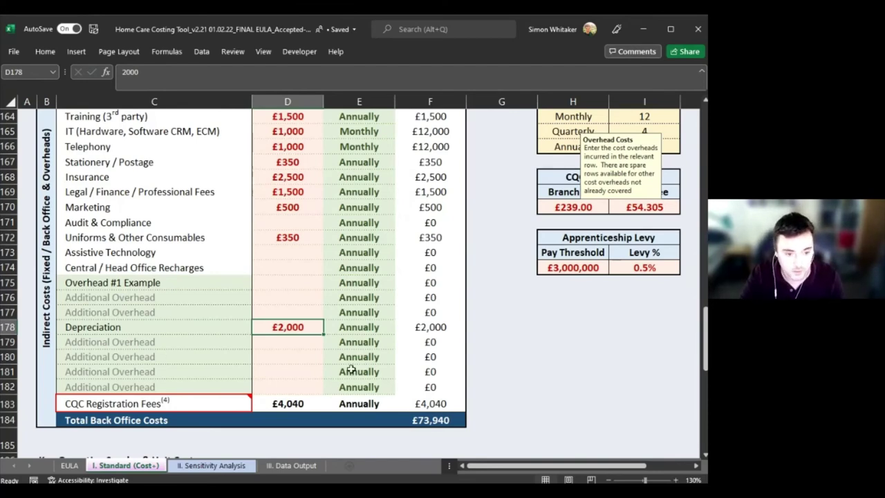
Step: Examine the Operating Profit/Surplus % and the Profit/Surplus Contribution formula in the Operating Surplus & Unit Cost section
scroll(316, 366, down, 1)
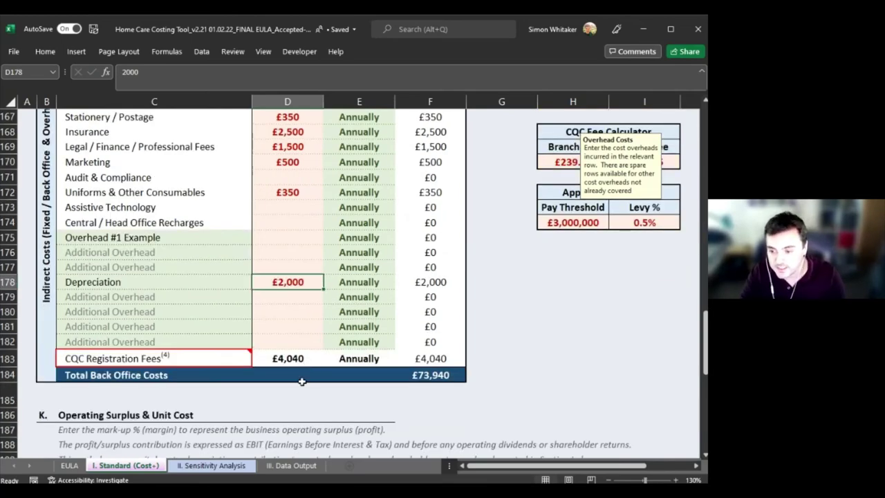
scroll(298, 391, down, 4)
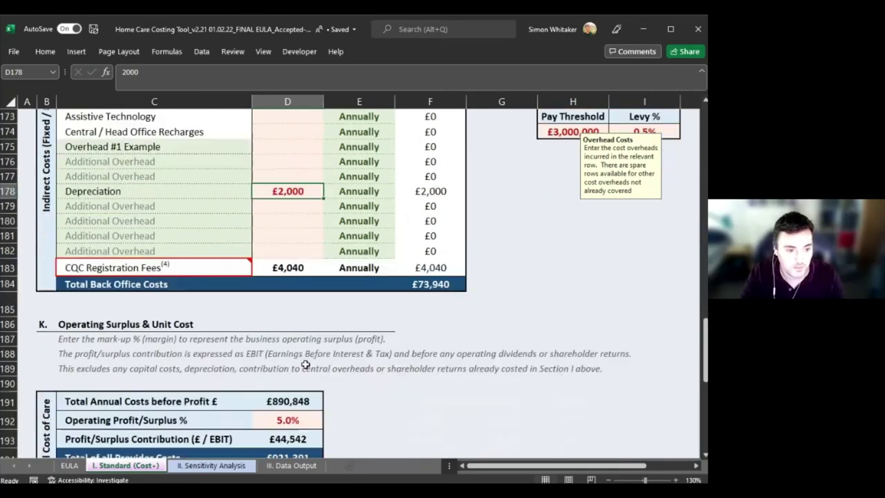
scroll(105, 443, up, 1)
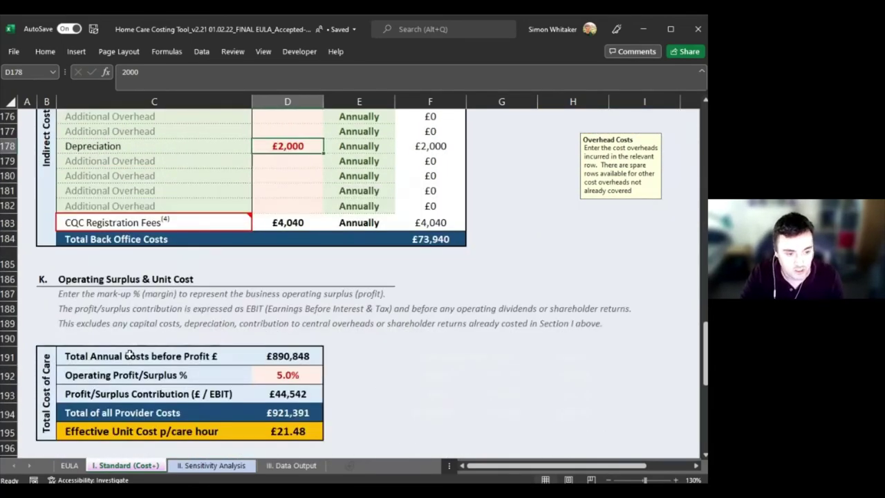
click(269, 375)
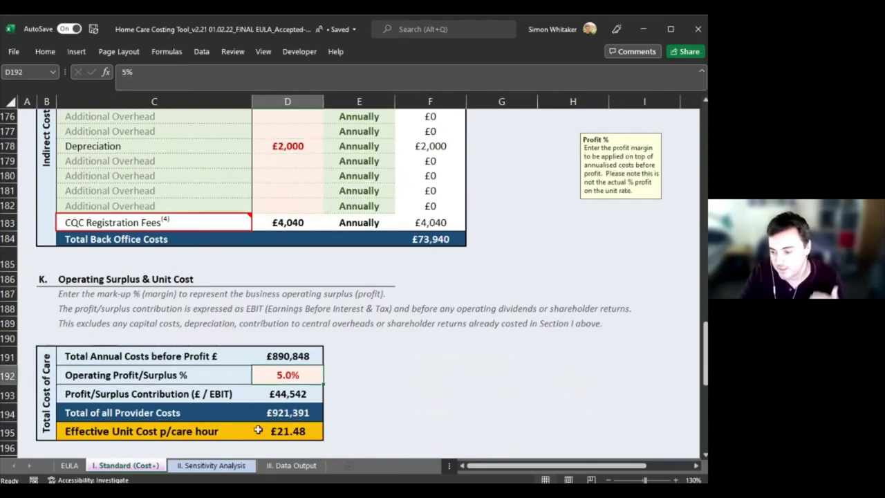
click(258, 394)
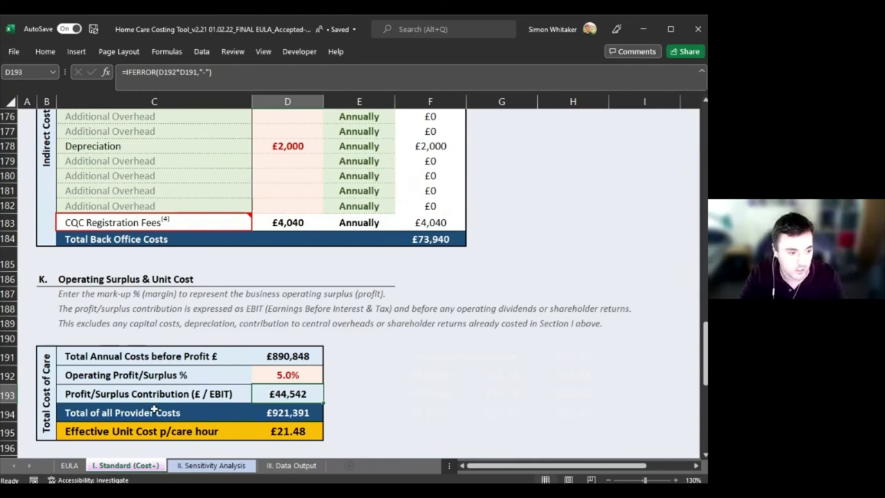
drag(138, 394, 287, 375)
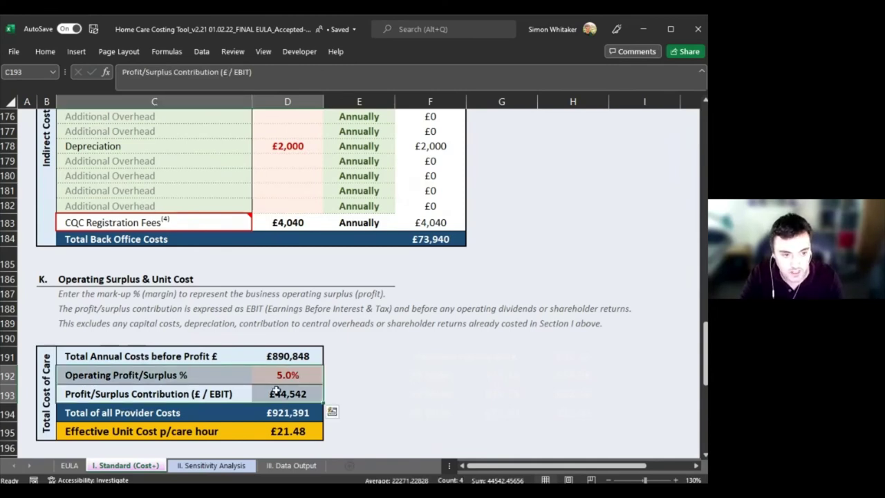
click(277, 392)
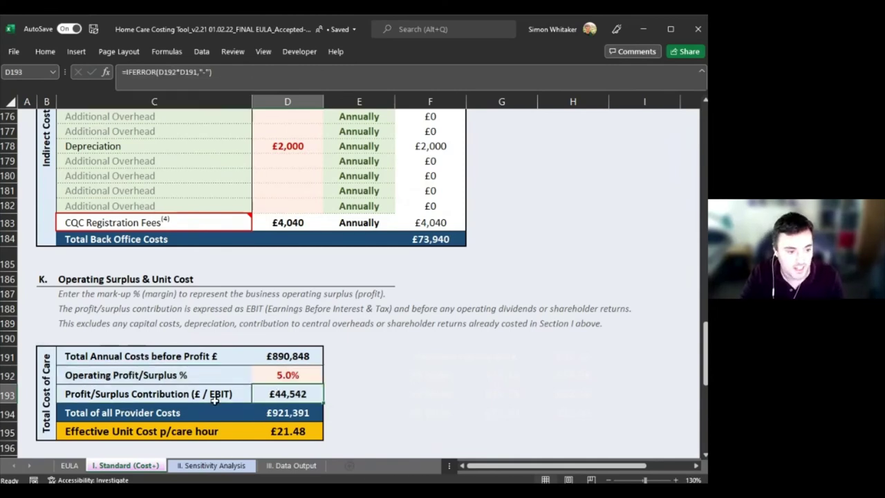
Step: Compare the Depreciation overhead entry with the Operating Profit/Surplus % in the Operating Surplus & Unit Cost section
click(279, 145)
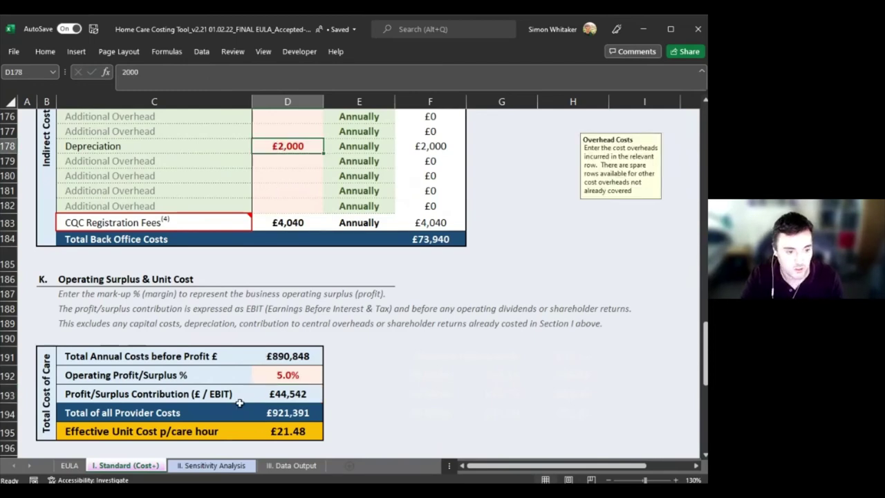
click(264, 376)
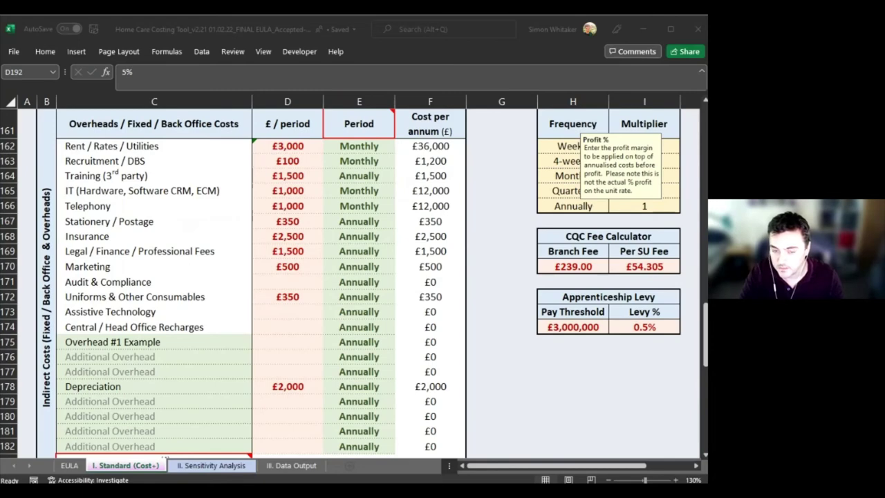
scroll(494, 392, up, 1)
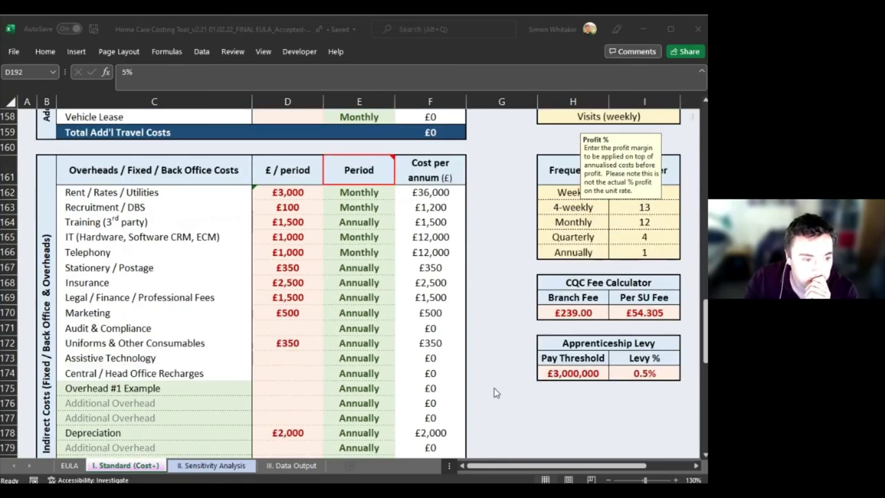
Step: Examine the average care staff, hours per staff per week, training cost, ENI liability and Employer's NI threshold in the non-contact pay and Employer's NI tables
scroll(494, 392, up, 15)
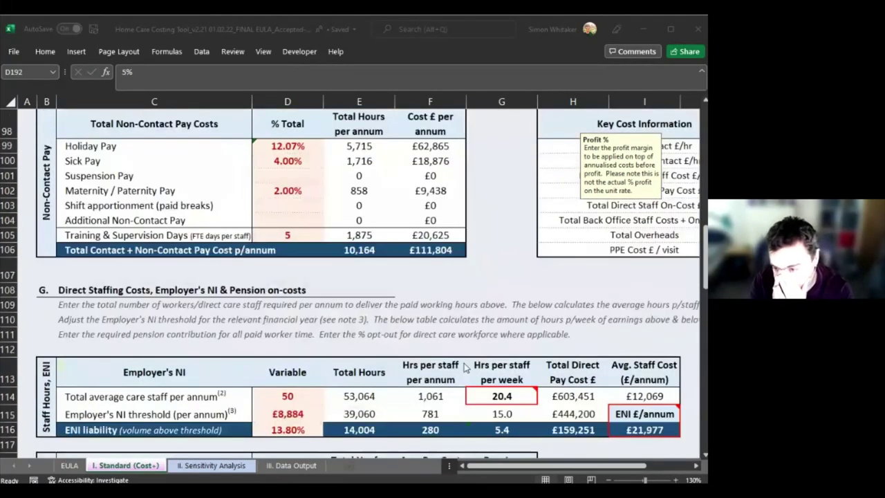
click(287, 292)
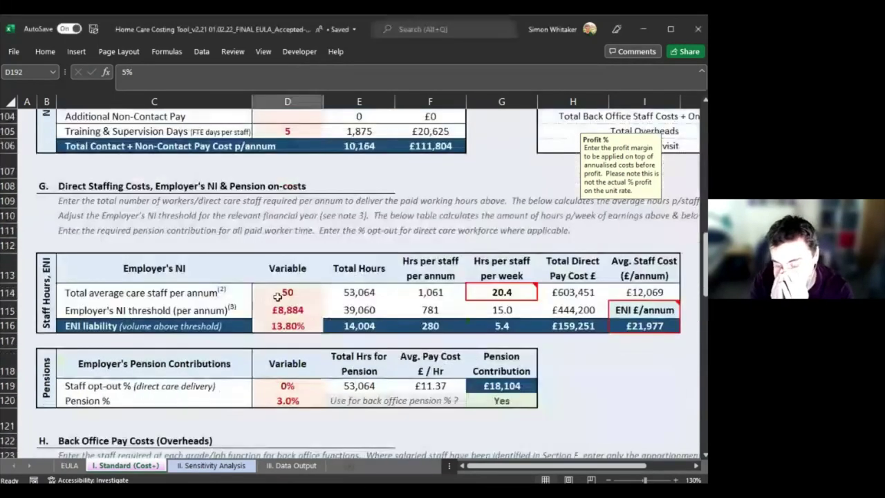
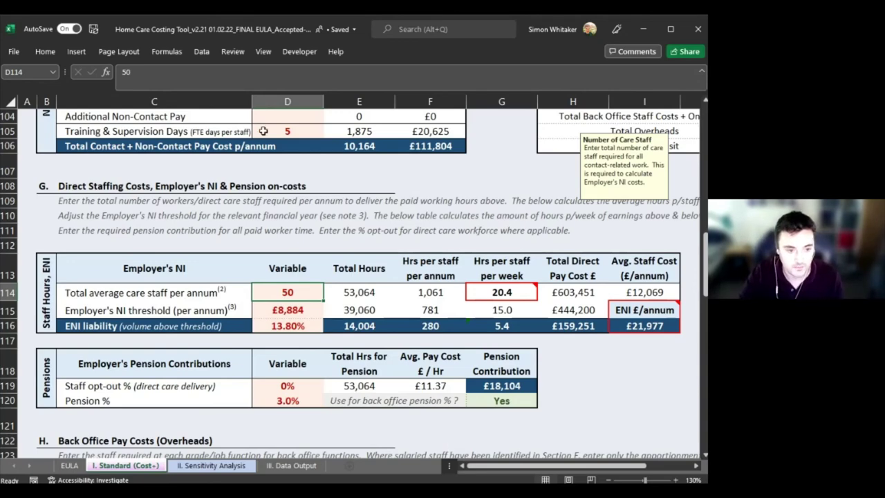
scroll(374, 245, up, 1)
click(505, 337)
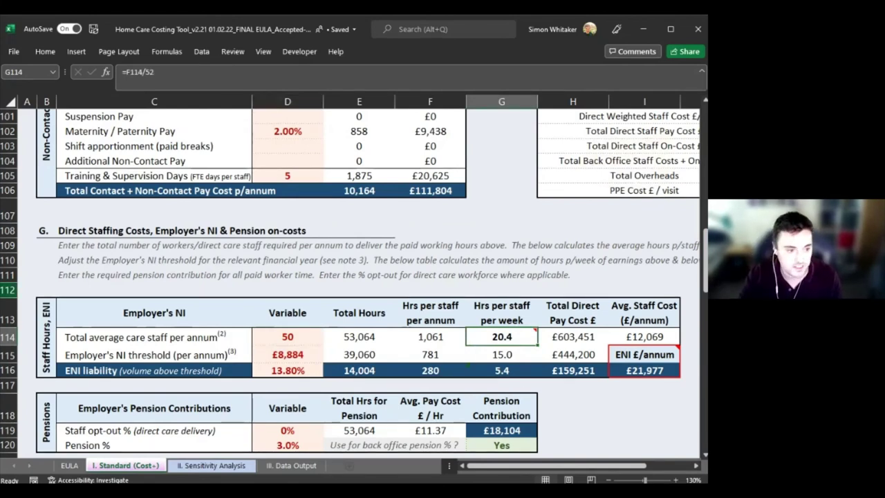
click(274, 336)
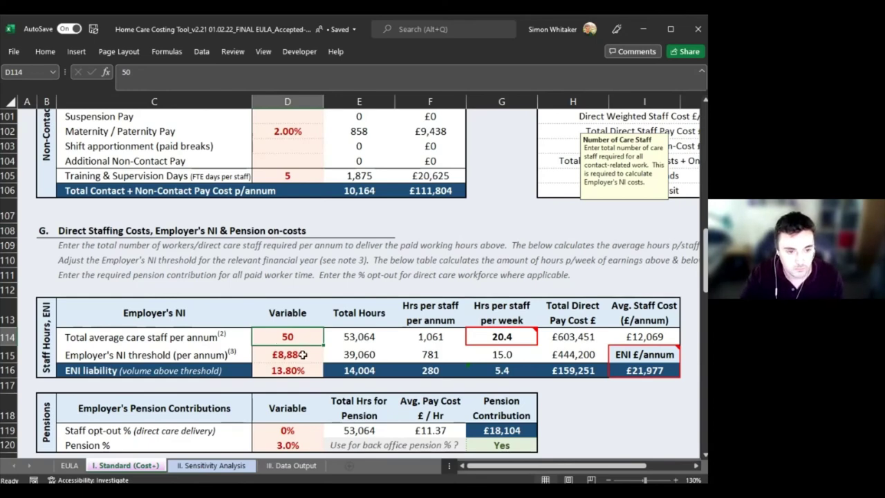
scroll(304, 357, up, 1)
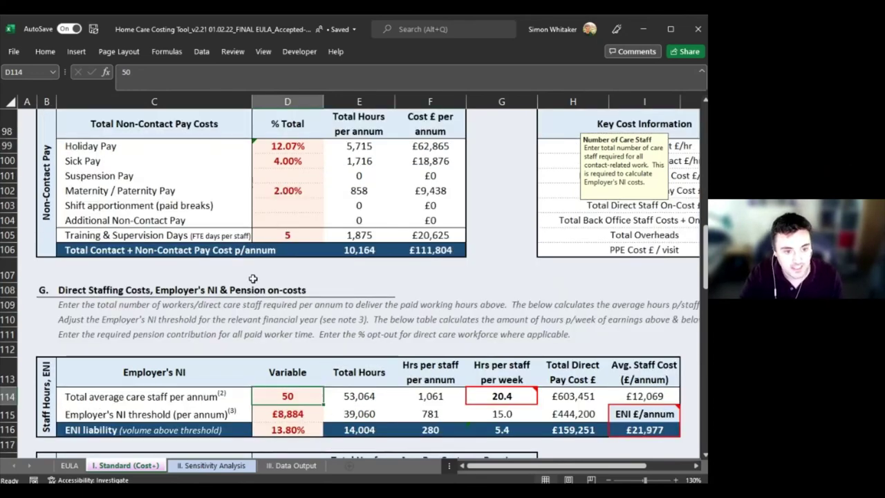
click(421, 236)
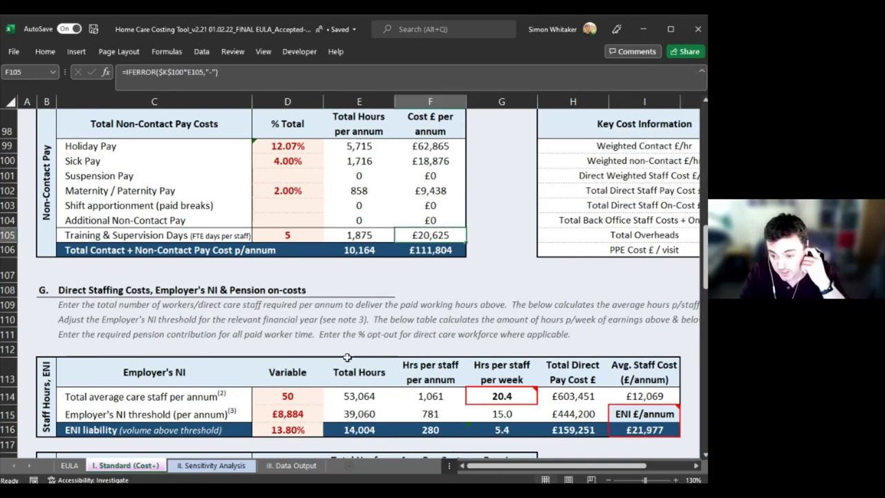
click(632, 431)
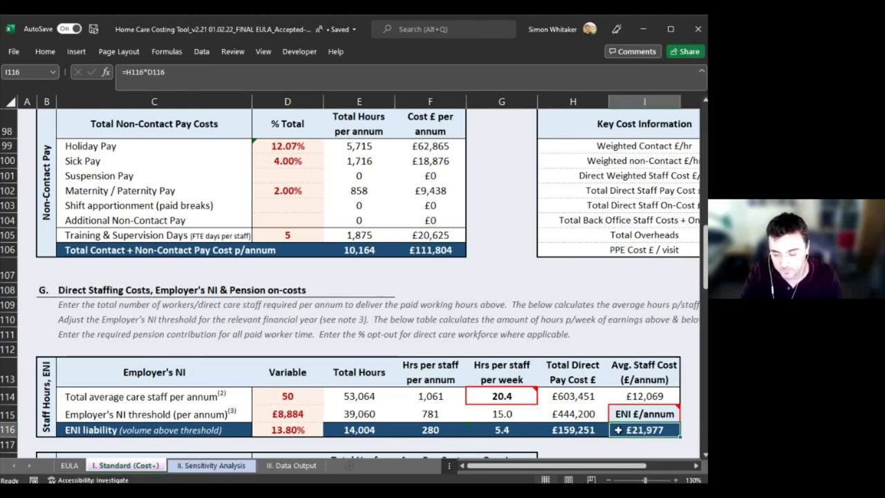
click(291, 410)
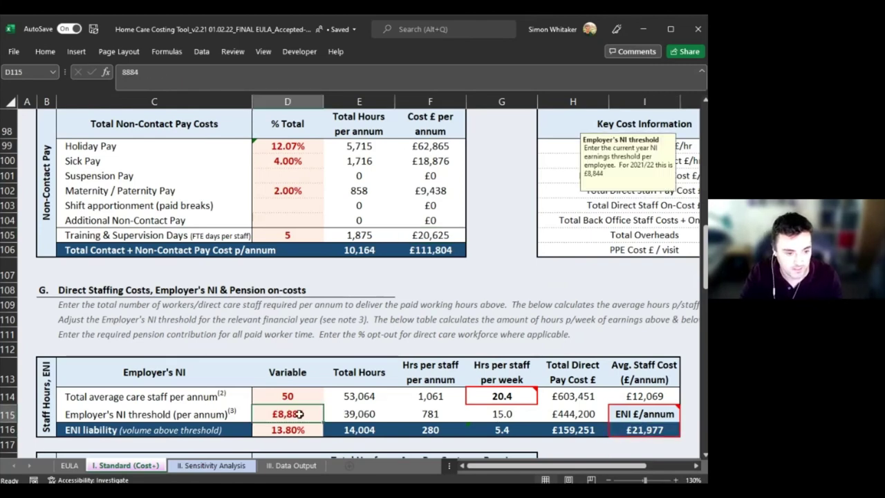
Step: Set the total average care staff per annum to 40 and check the effect on ENI liability and Training & Supervision cost
click(310, 401)
text(40)
key(Return)
key(Right)
key(Right)
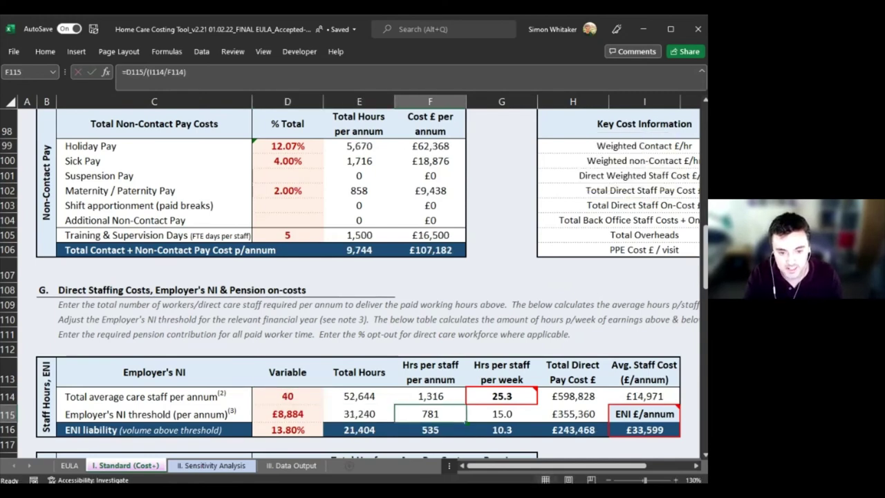
click(644, 430)
click(430, 235)
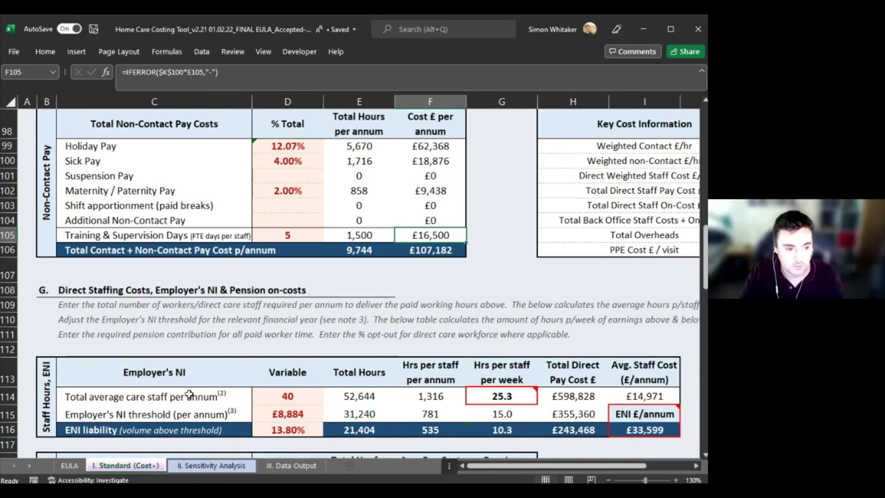
Step: Set the total average care staff per annum back to 50 in the Employer's NI table
click(288, 396)
text(50)
key(Return)
key(Up)
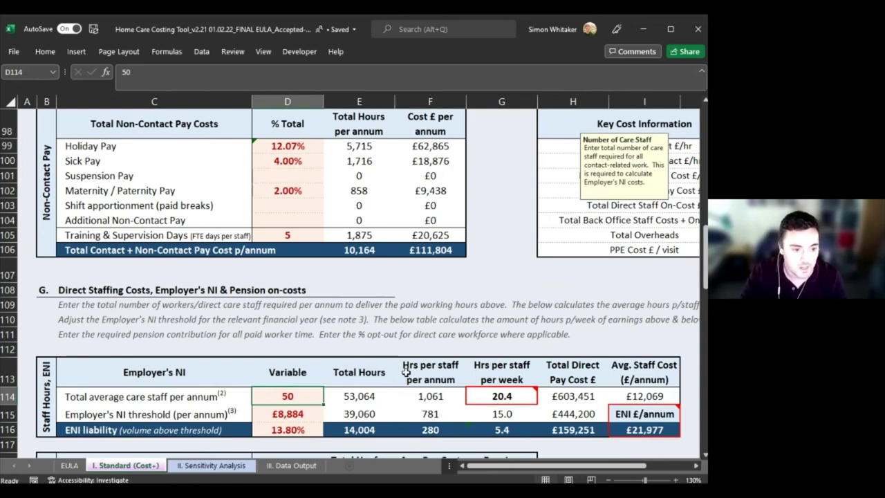
Step: Review the Back Office Pay Costs table and the annual cost of Training & Supervision Days
scroll(406, 372, down, 8)
scroll(392, 330, down, 1)
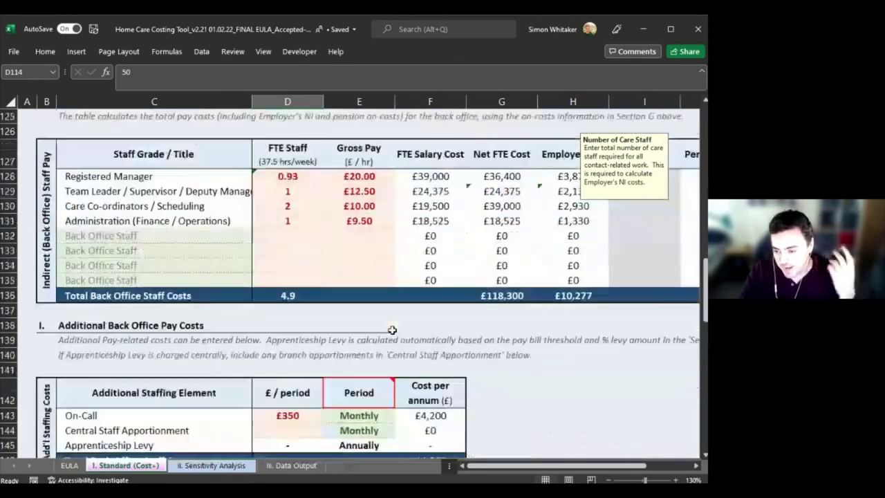
scroll(376, 345, up, 1)
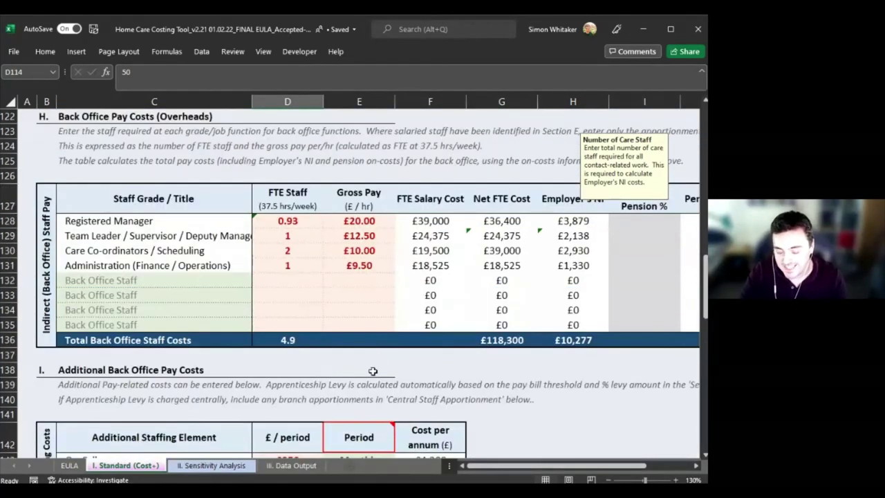
scroll(372, 371, up, 1)
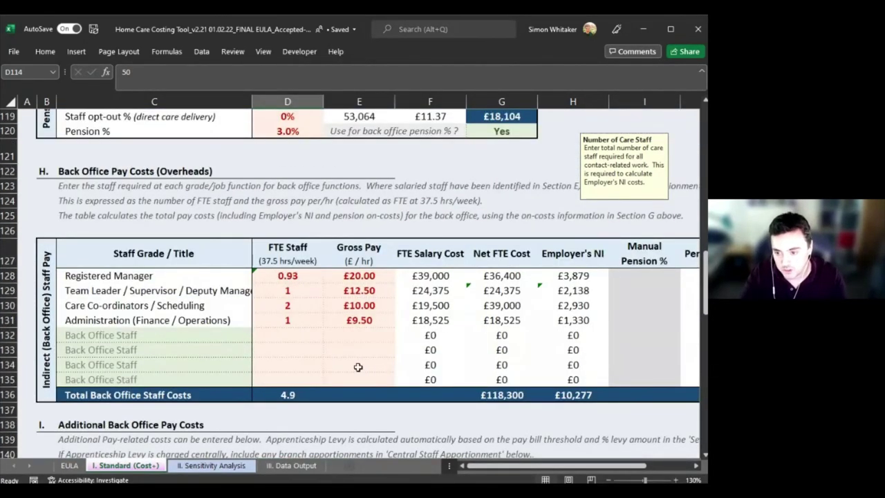
scroll(241, 288, up, 6)
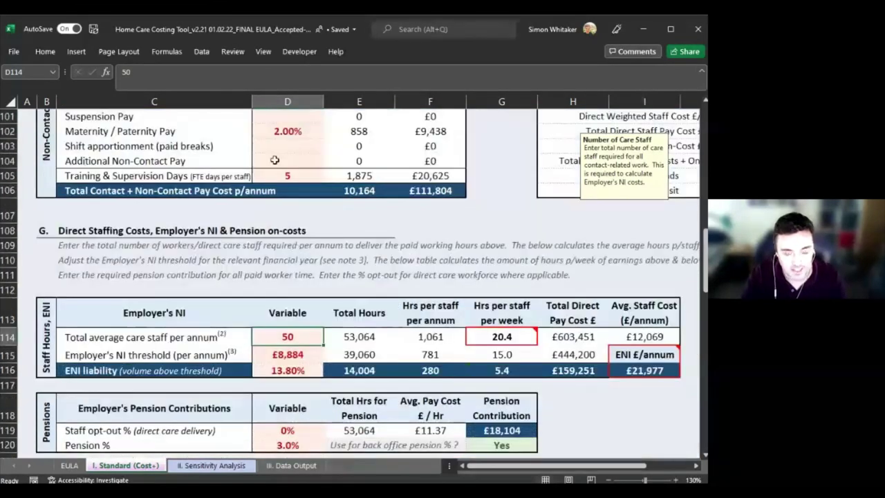
click(451, 177)
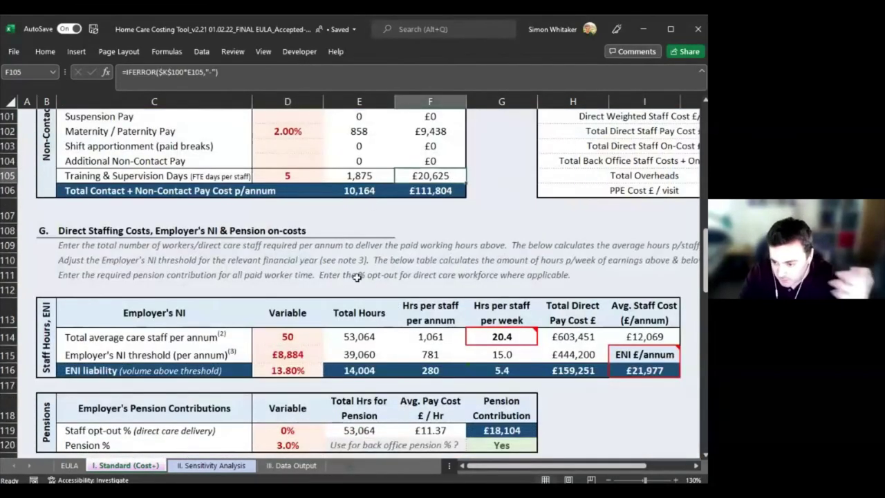
Step: Examine the first spare Additional Overhead row below Overhead #1 Example in the back office overheads table
scroll(386, 260, down, 7)
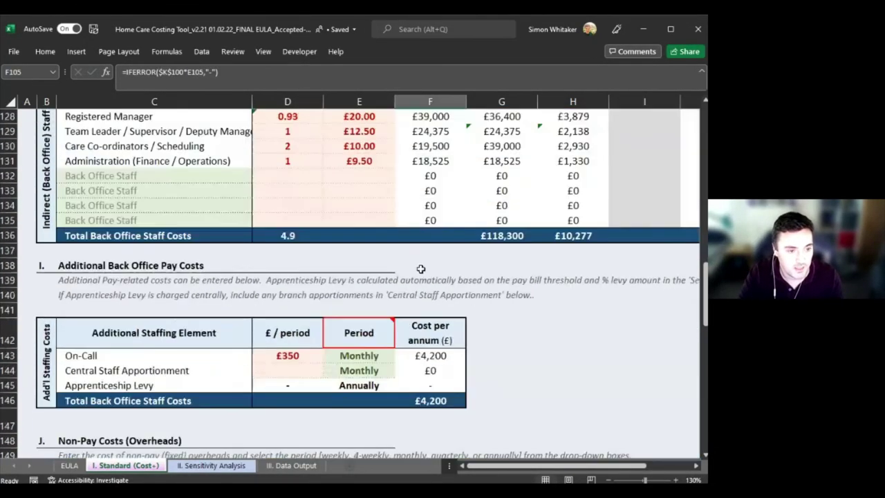
scroll(275, 267, down, 10)
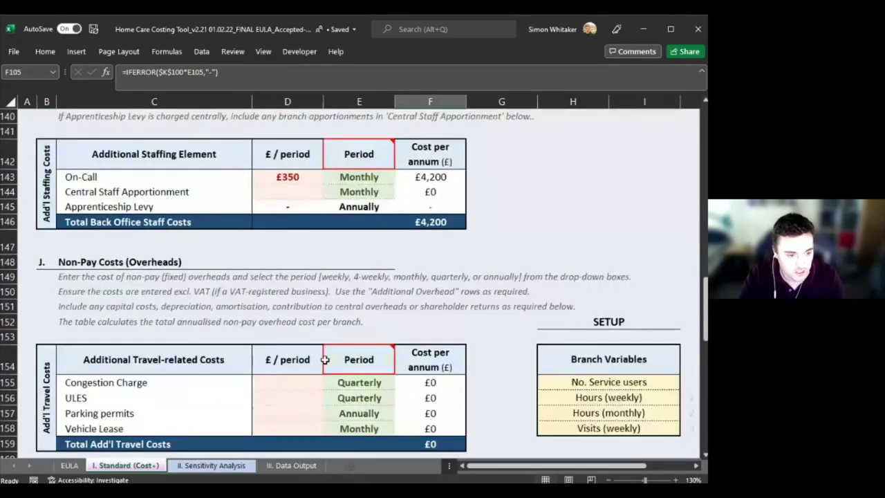
scroll(323, 330, down, 3)
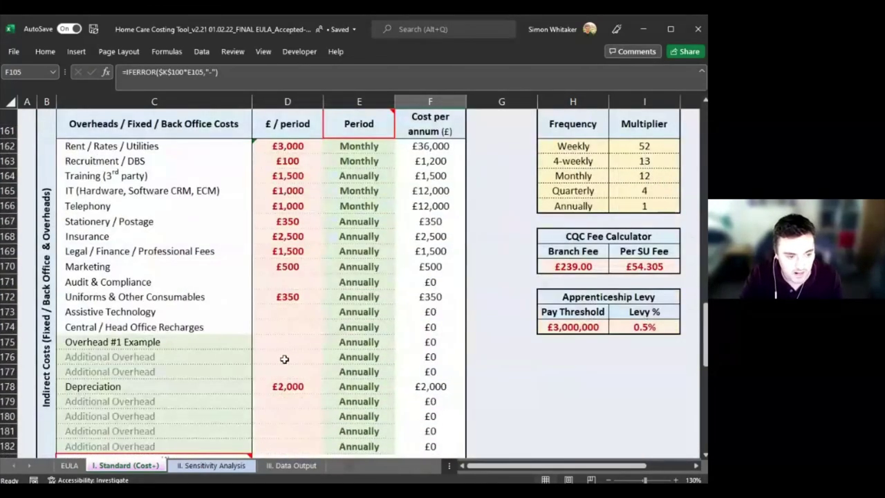
click(284, 357)
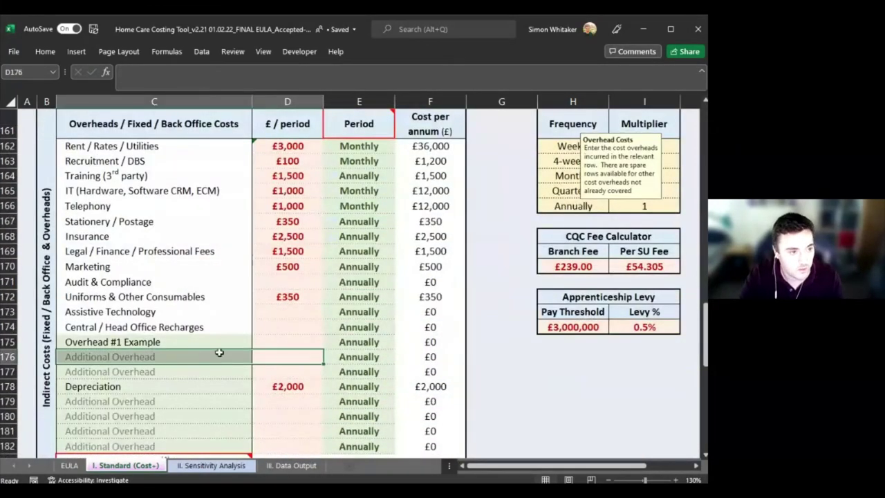
click(276, 357)
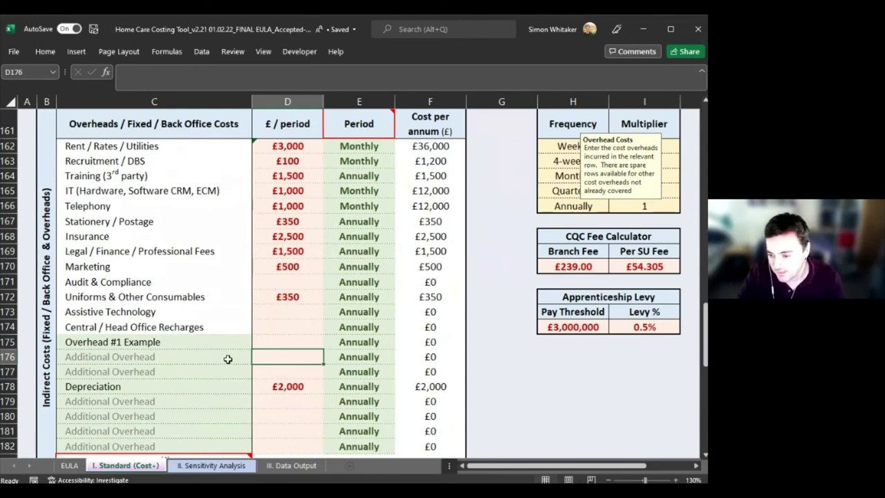
drag(228, 359, 286, 344)
click(284, 354)
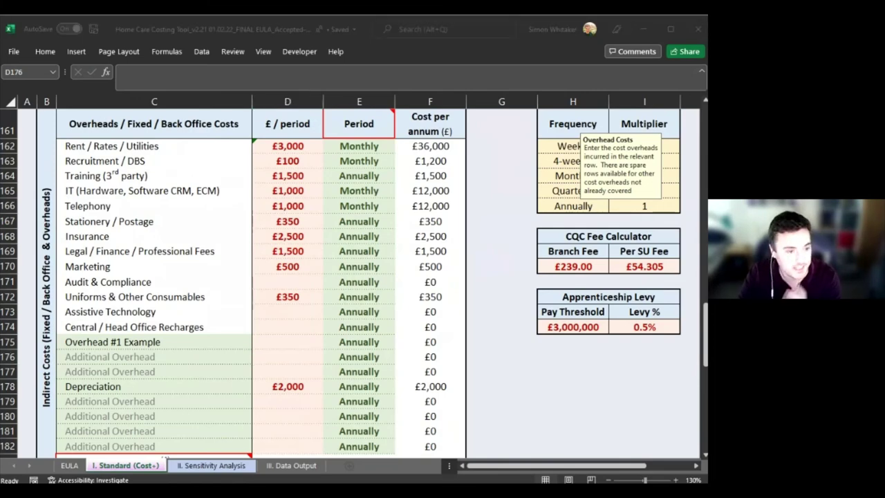
Step: Examine the Enhanced 2 (Bank Holiday) uplift percentage in the Direct Staff Hourly Rate Breakdown
scroll(362, 320, up, 8)
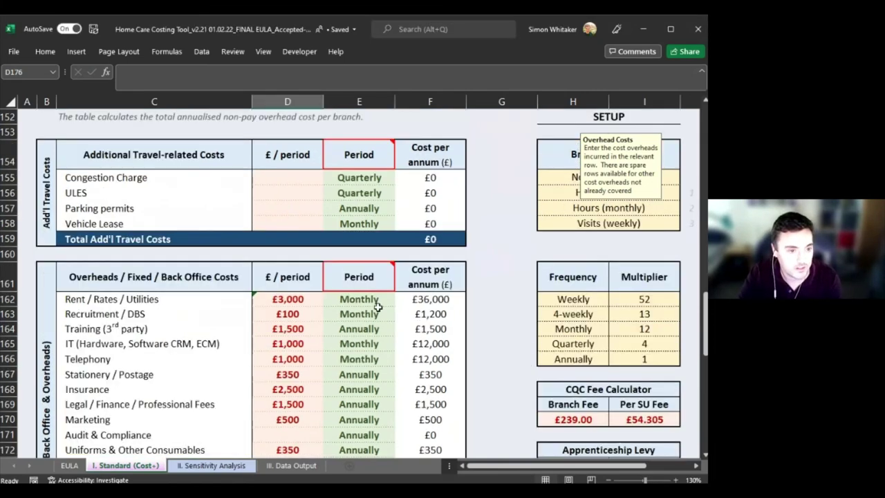
scroll(362, 320, up, 2)
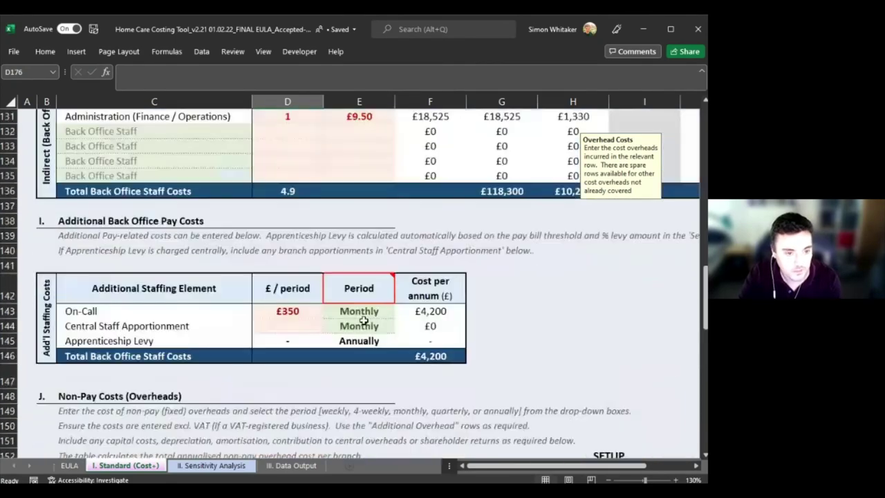
scroll(362, 320, up, 20)
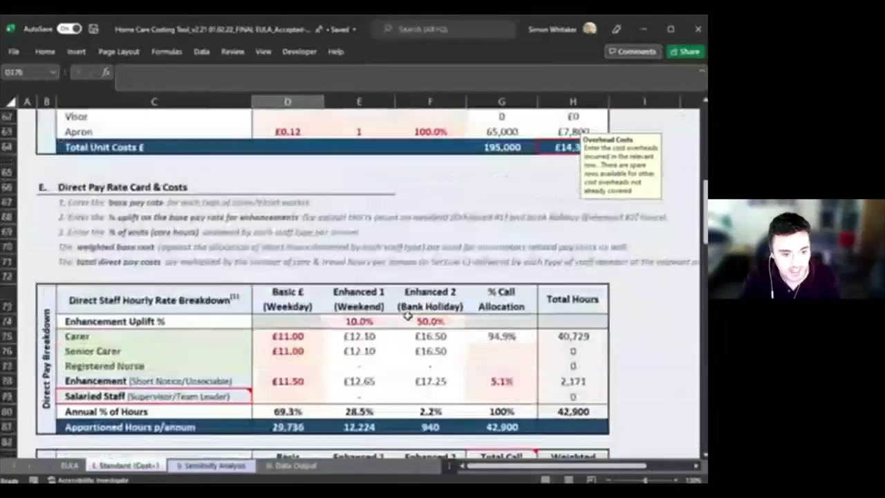
click(409, 320)
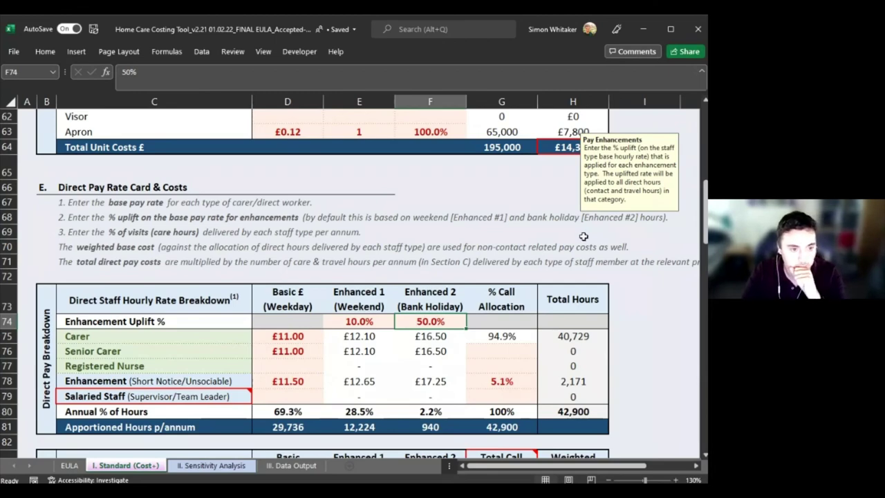
Step: Enter the visit length of Visit Type 4 in the Total Visits Breakdown as the formula =60*8
scroll(584, 237, up, 6)
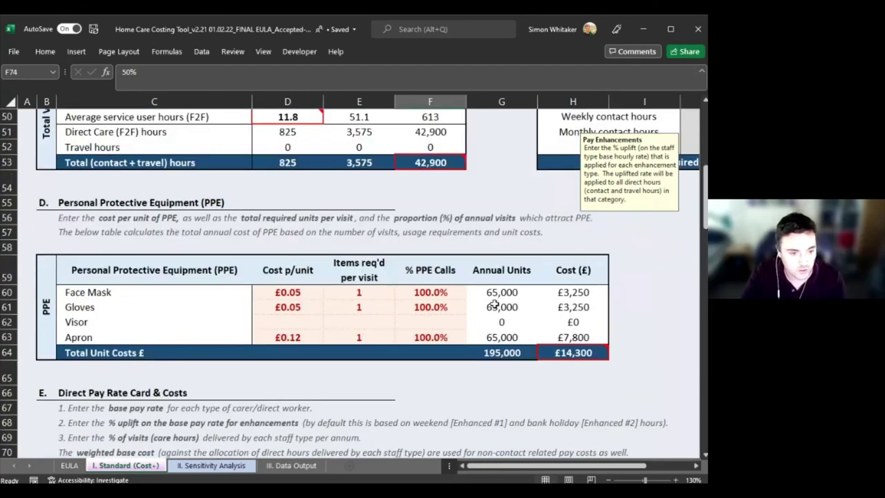
scroll(478, 324, up, 15)
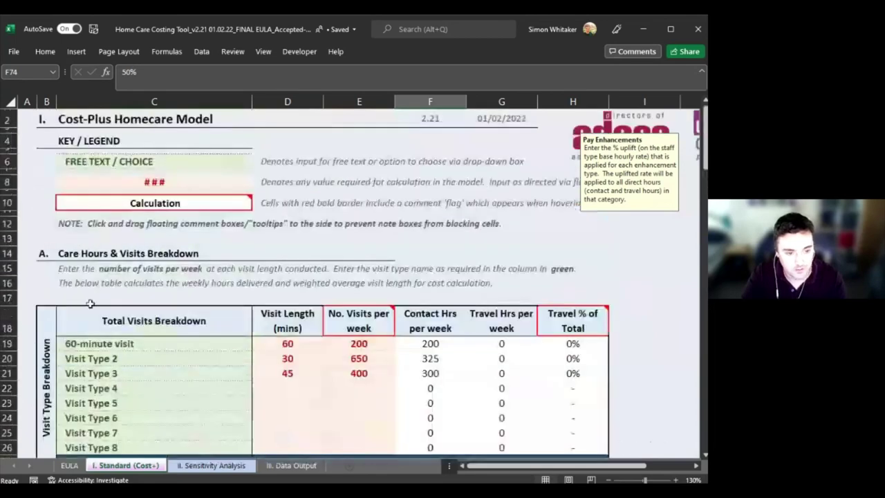
scroll(401, 281, down, 2)
drag(306, 279, 360, 308)
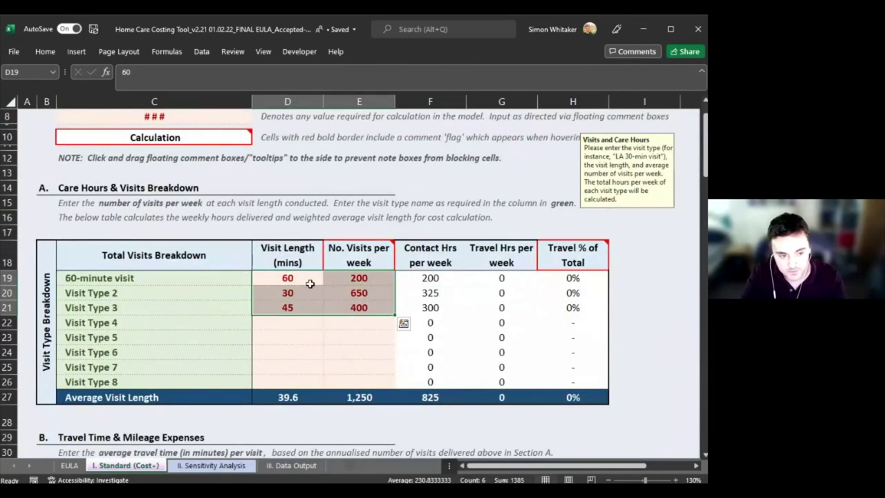
click(363, 321)
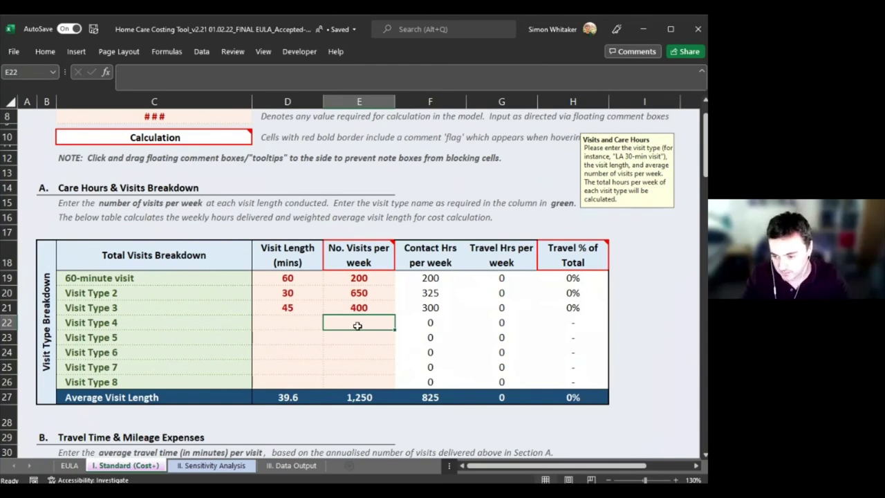
key(Left)
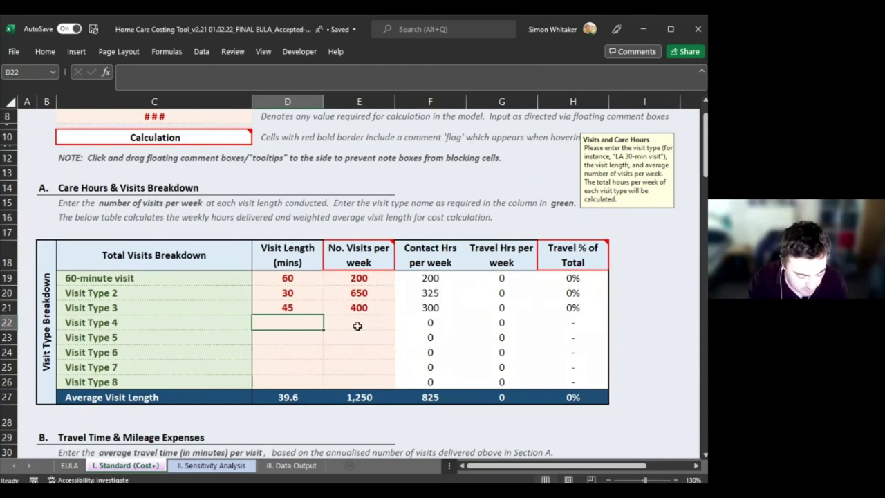
text(=)
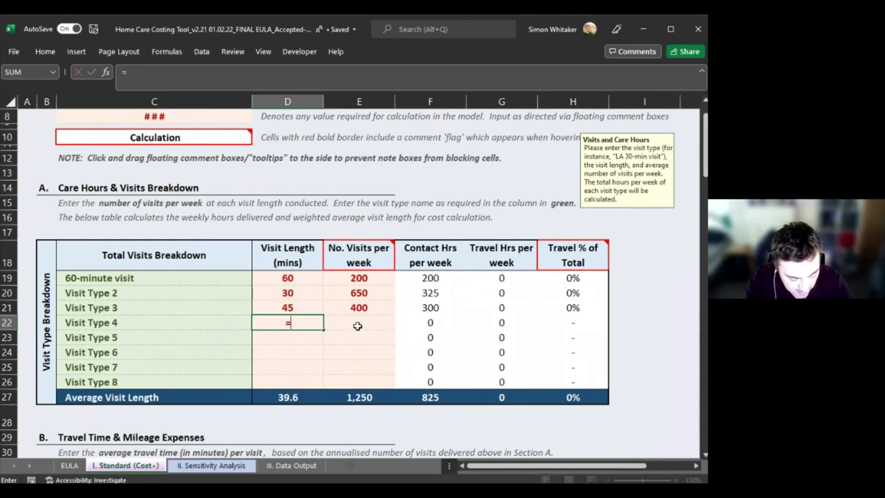
text(60*8)
key(Return)
key(Up)
Step: Set Visit Type 4 to 20 visits per week and display the number without decimal places
click(357, 326)
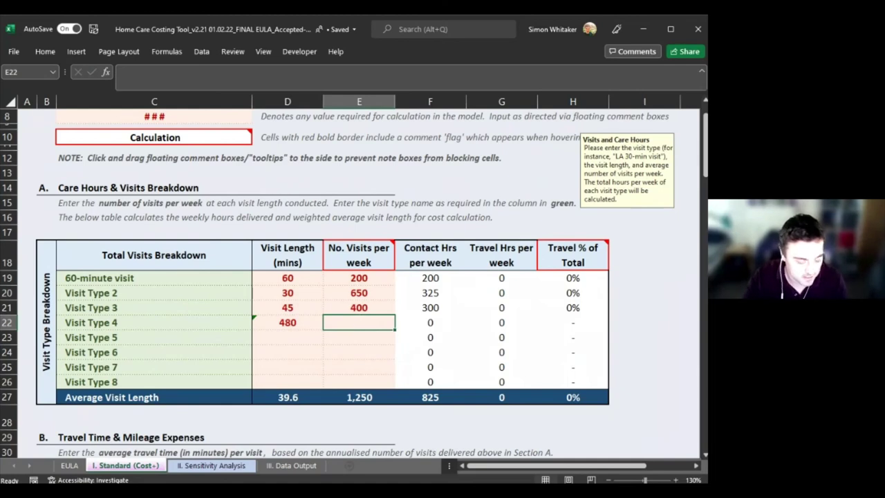
text(20)
key(Return)
key(Up)
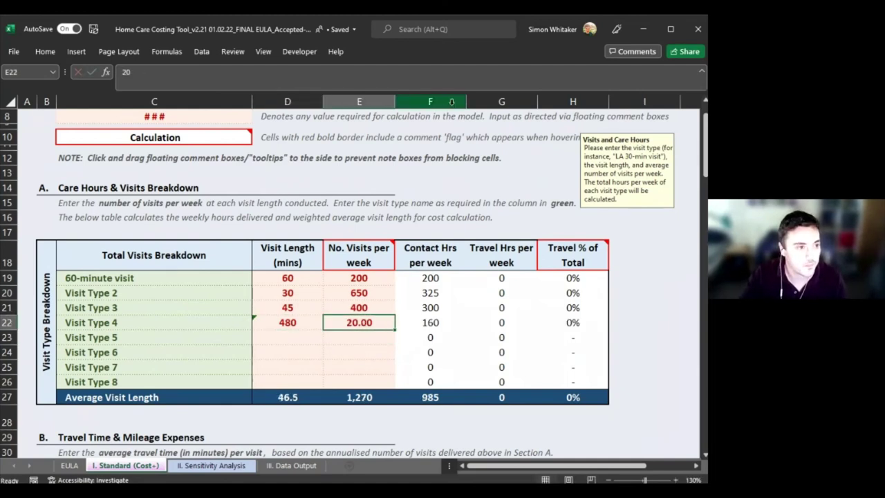
click(45, 51)
double_click(364, 100)
key(Escape)
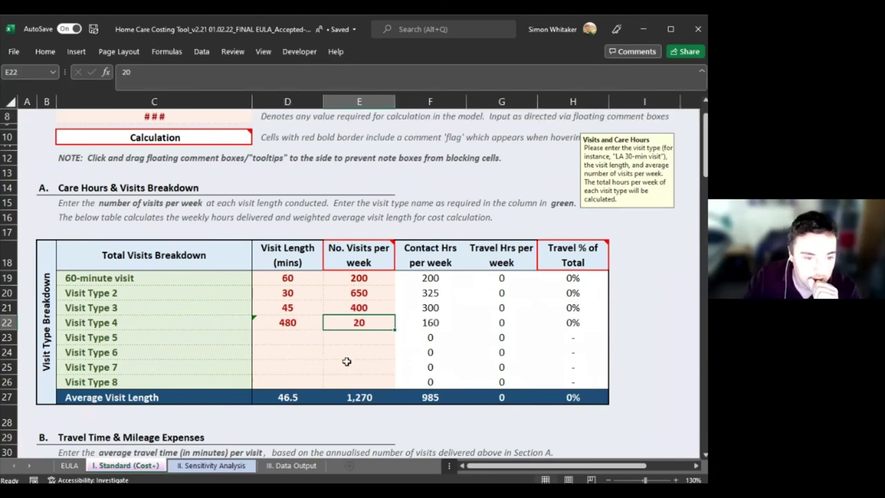
Step: Examine how Visit Type 4's length and weekly visits feed its contact hours and the average visit length
click(415, 328)
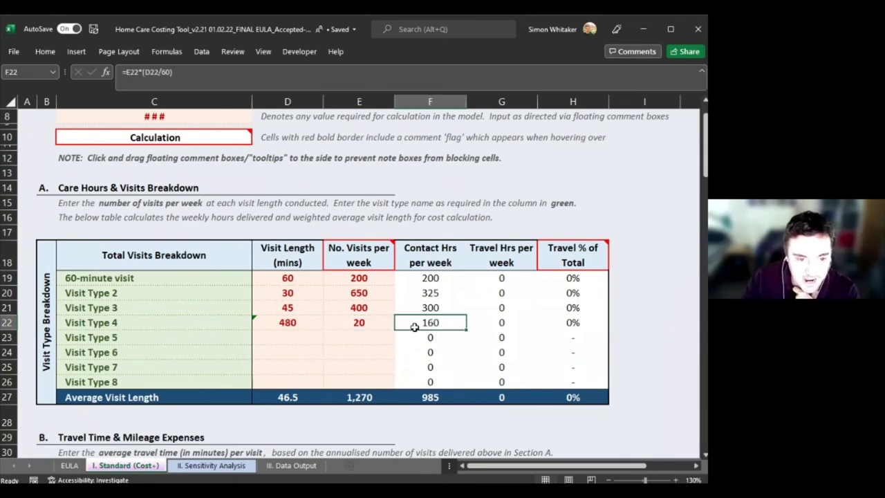
drag(267, 321, 449, 327)
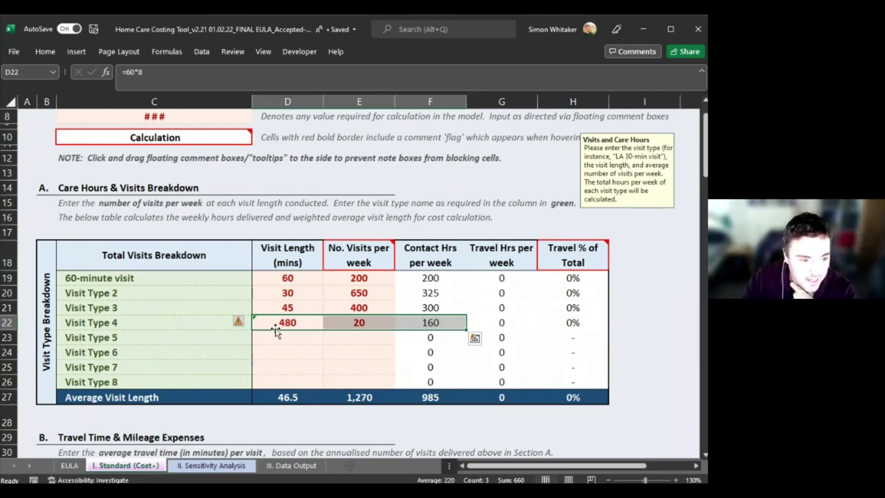
click(253, 386)
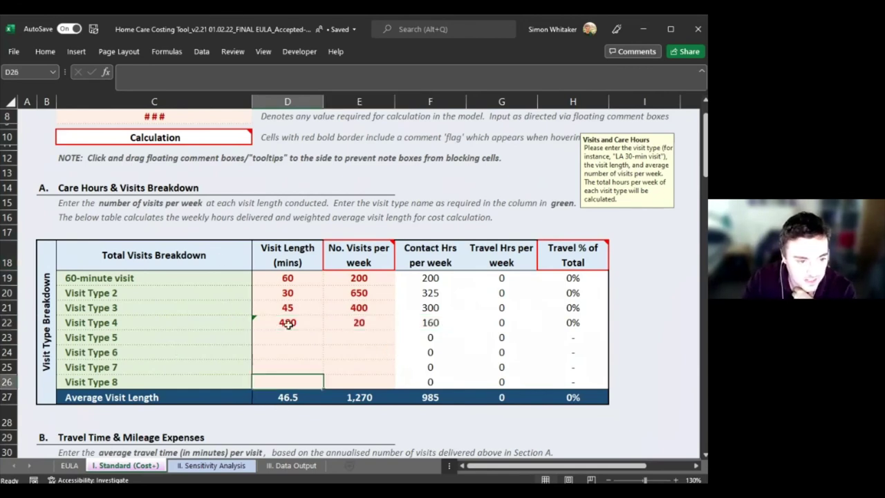
click(265, 394)
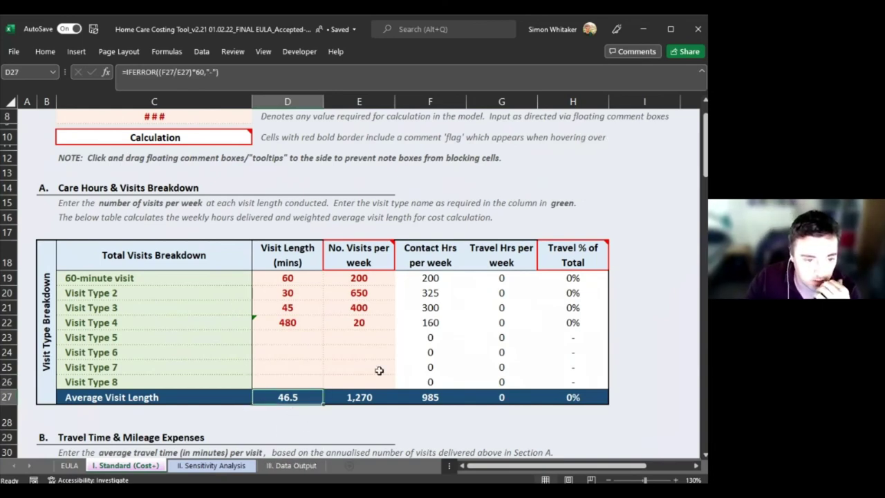
click(391, 328)
click(416, 323)
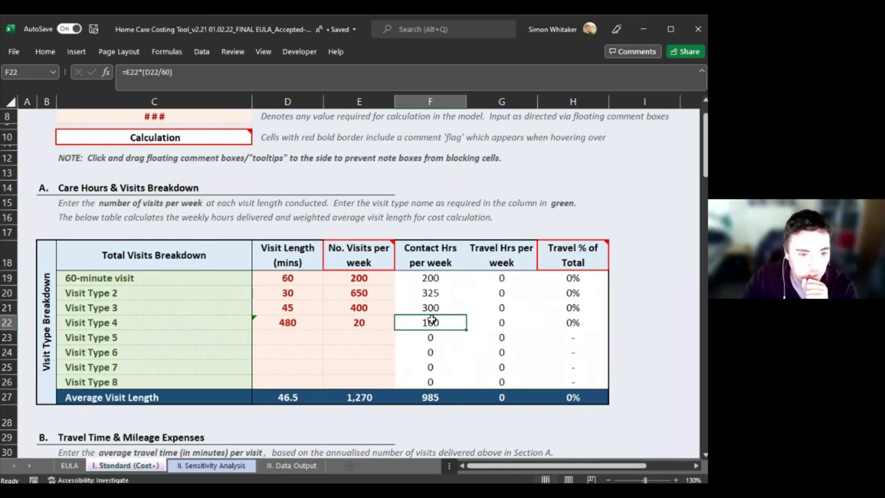
drag(282, 318, 429, 322)
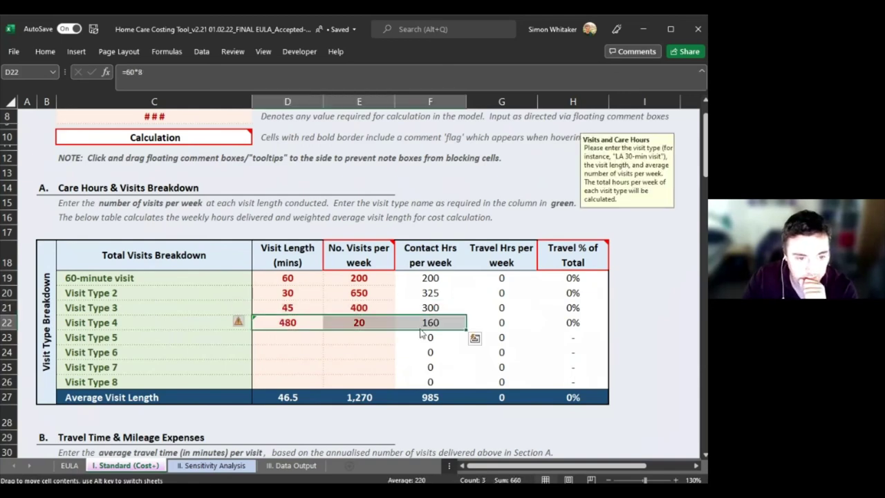
scroll(420, 334, down, 2)
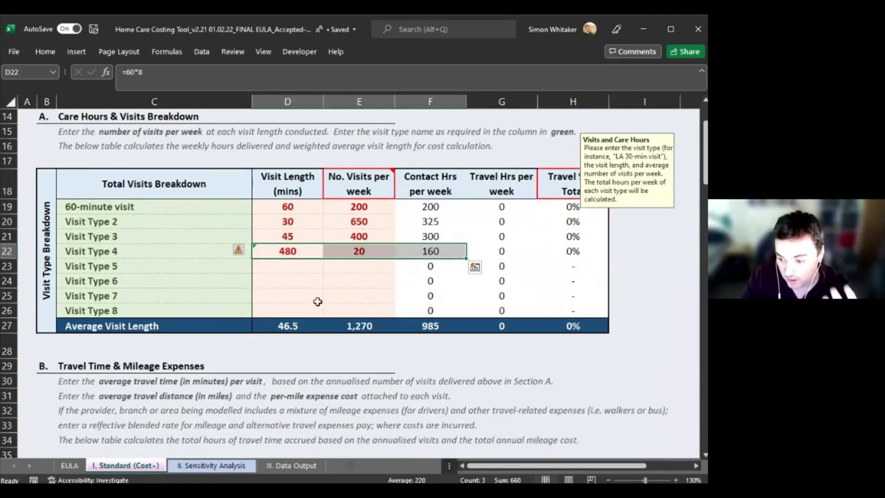
scroll(458, 385, up, 1)
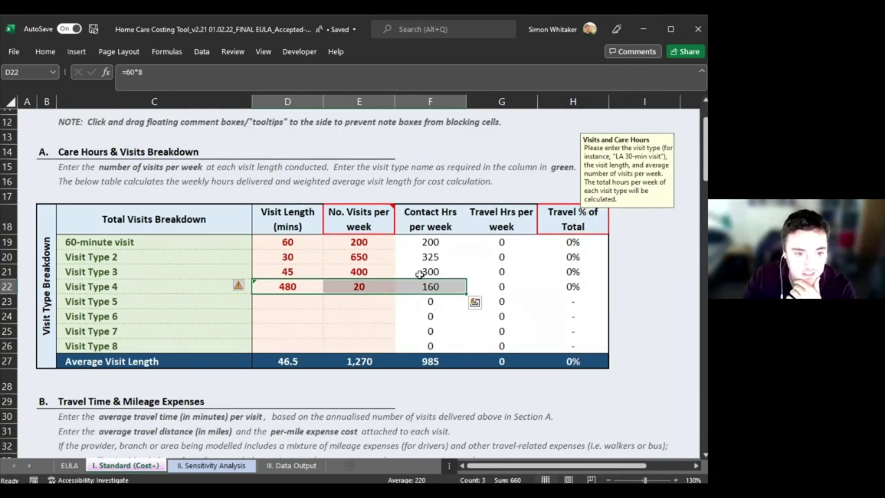
click(643, 298)
click(646, 285)
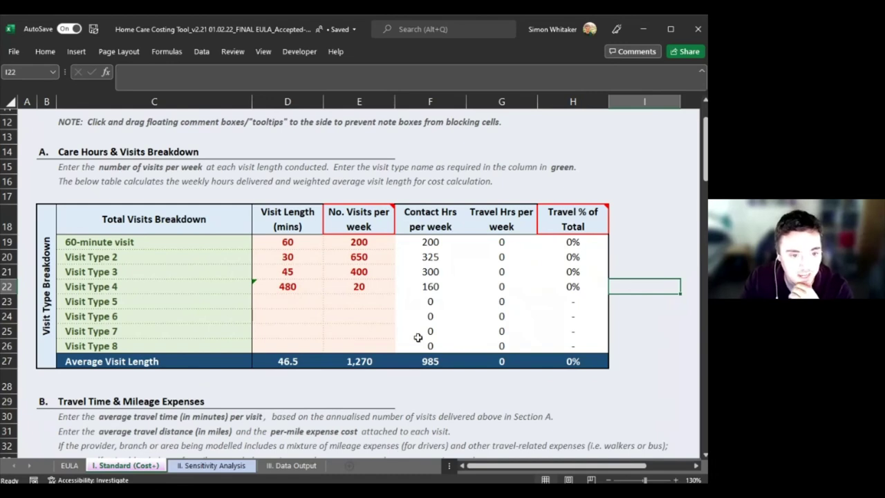
click(422, 291)
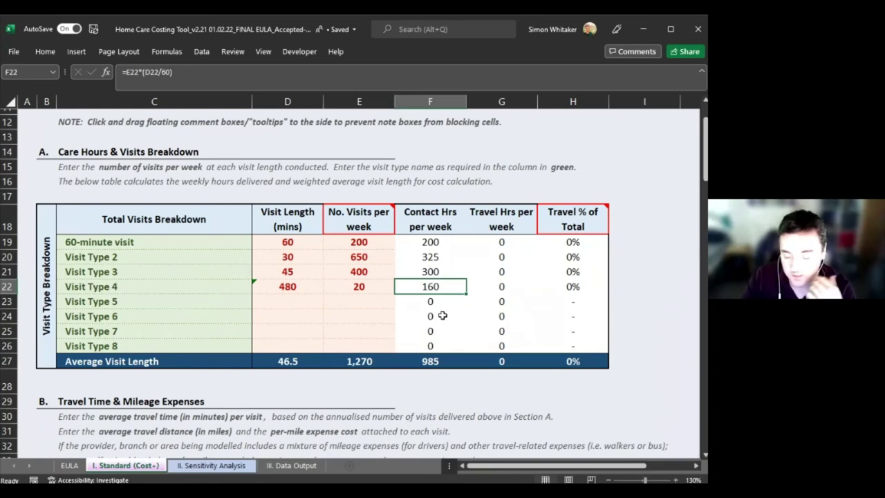
Step: Rename the Registered Nurse row in the Direct Staff Hourly Rate Breakdown to Sleep-in
scroll(446, 325, down, 14)
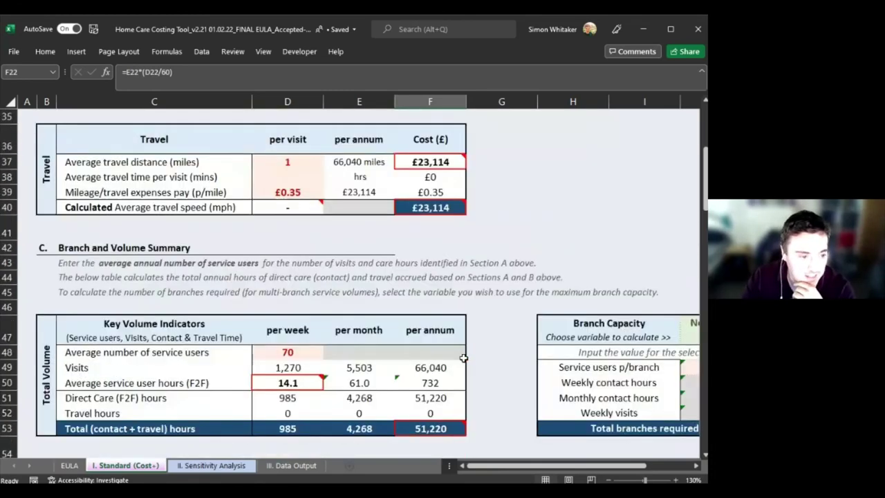
scroll(465, 358, down, 4)
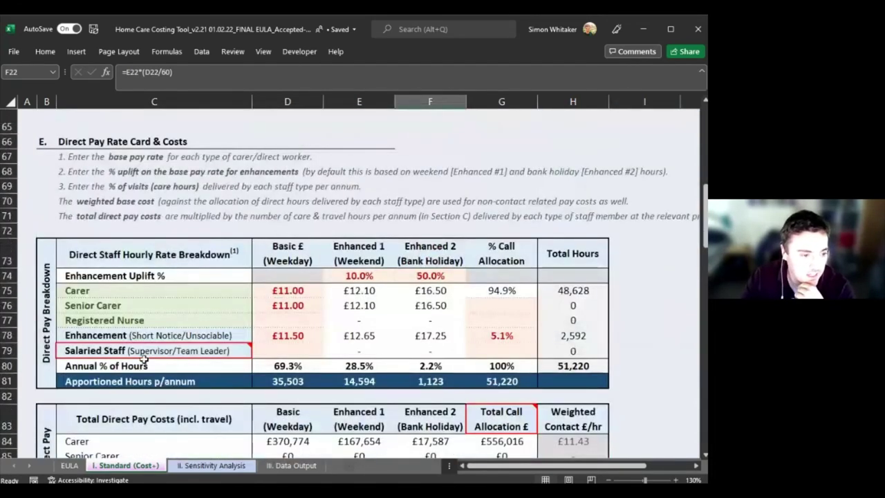
click(272, 338)
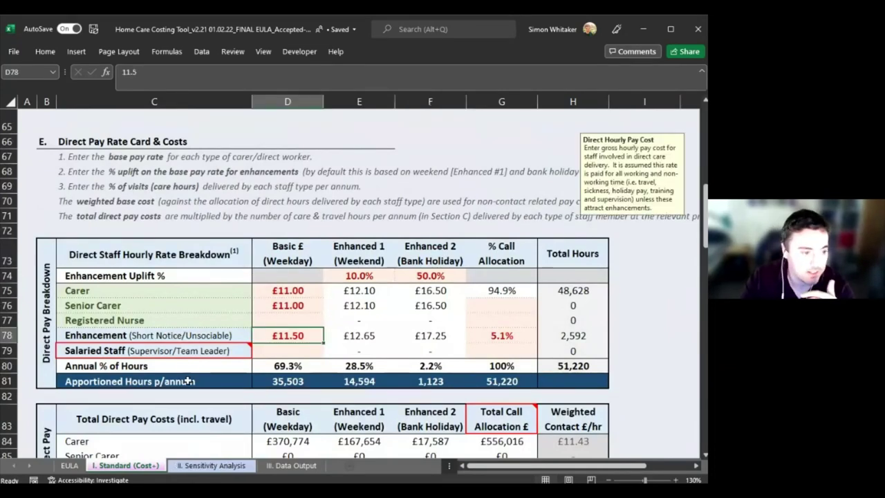
click(186, 320)
text(Sleep-in)
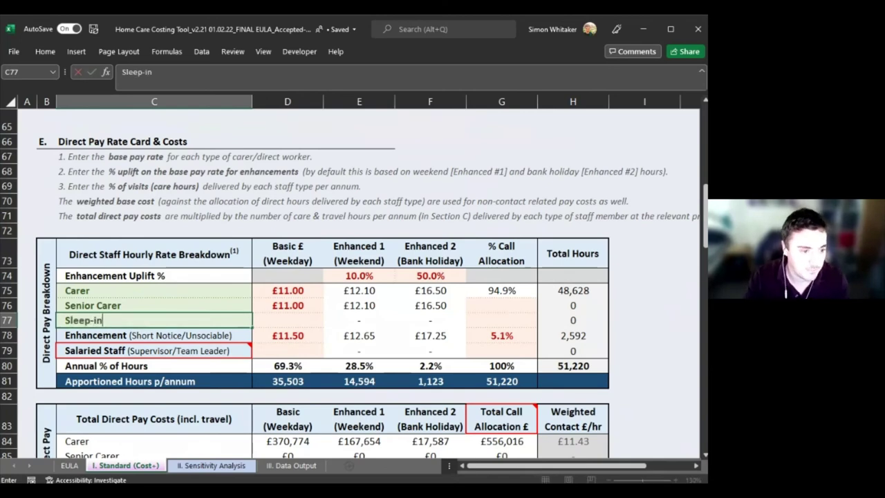
Step: Enter the Sleep-in basic weekday rate as the formula =90/8
key(Tab)
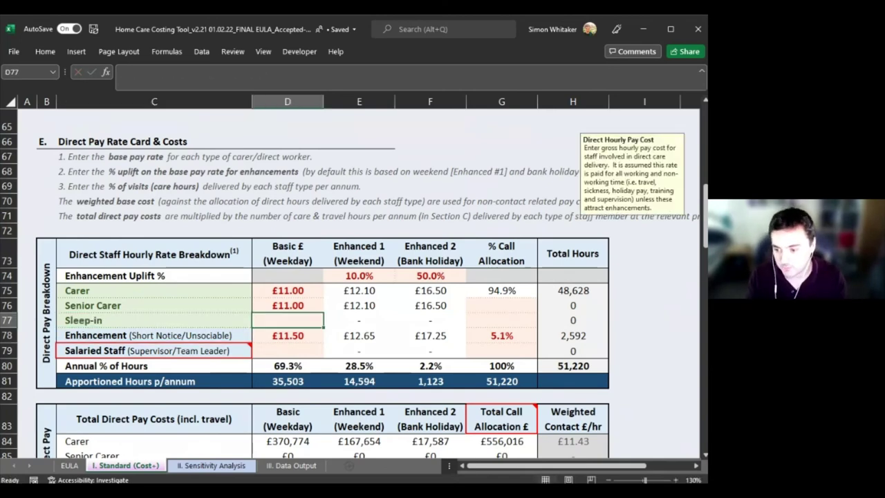
text(=)
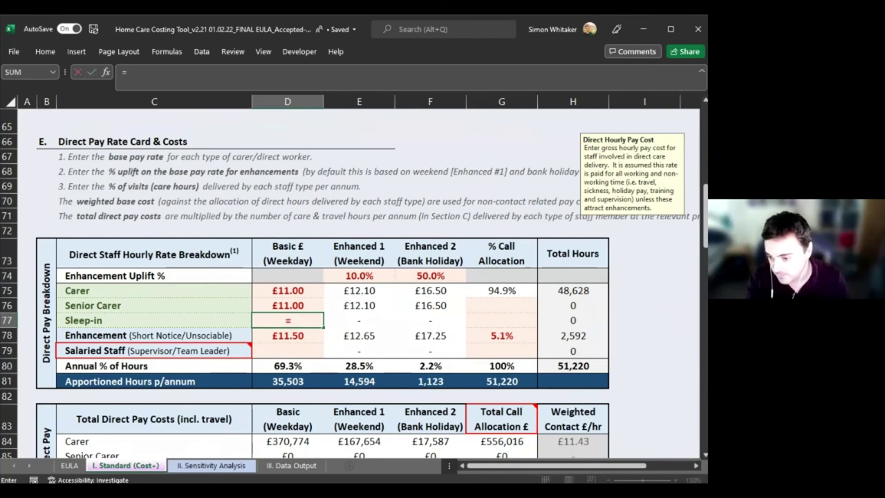
text(90/)
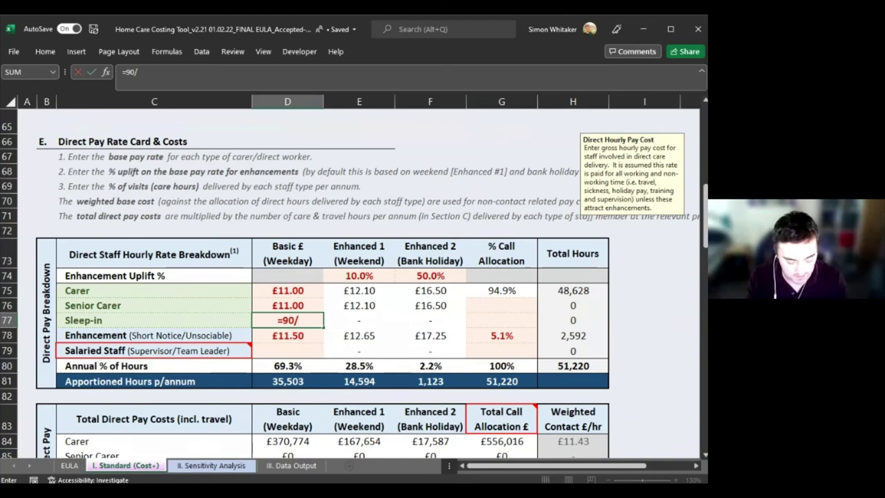
text(8)
key(ctrl+Return)
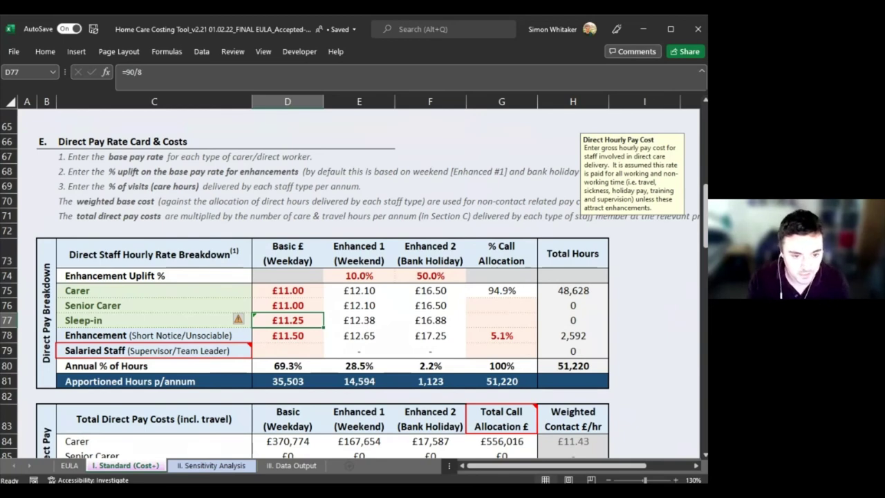
Step: Set the Sleep-in % Call Allocation to =160/985, its share of the total weekly contact hours
click(501, 320)
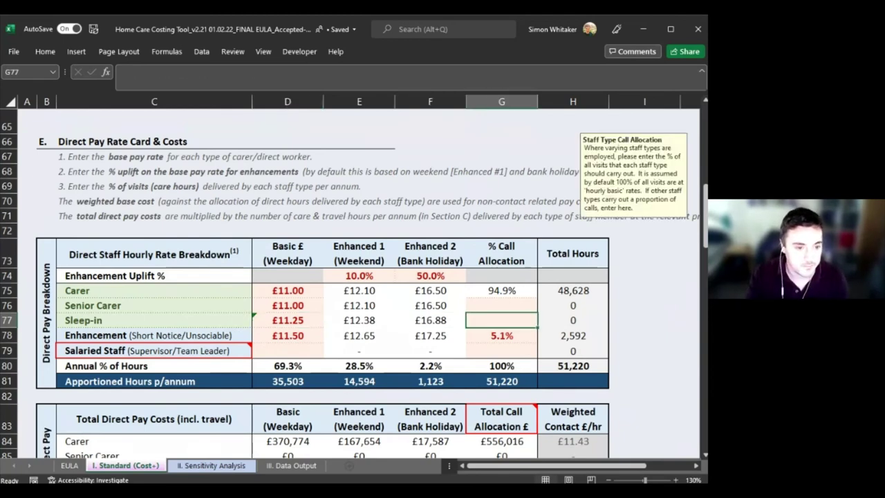
key(Left)
key(Left)
key(Right)
key(Right)
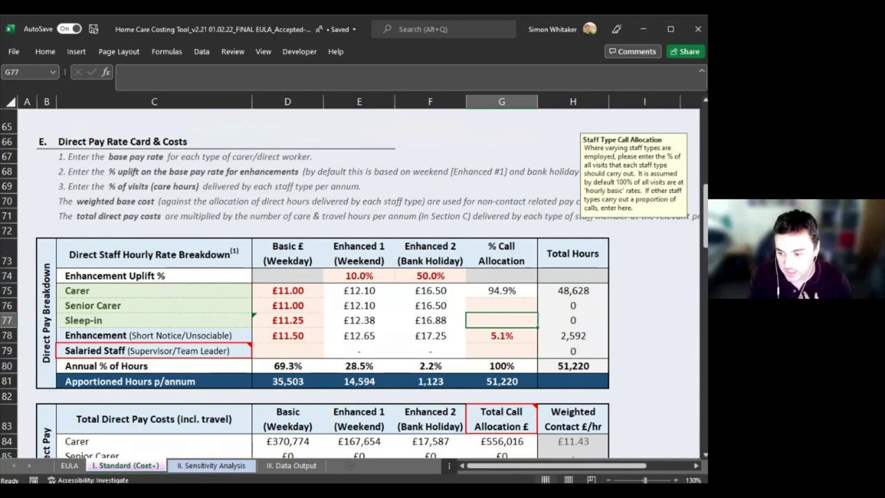
key(ctrl+s)
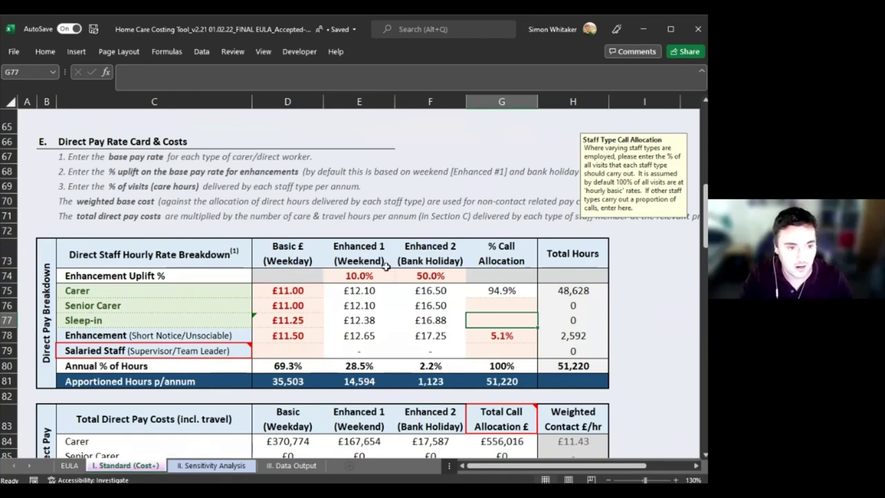
scroll(401, 342, up, 19)
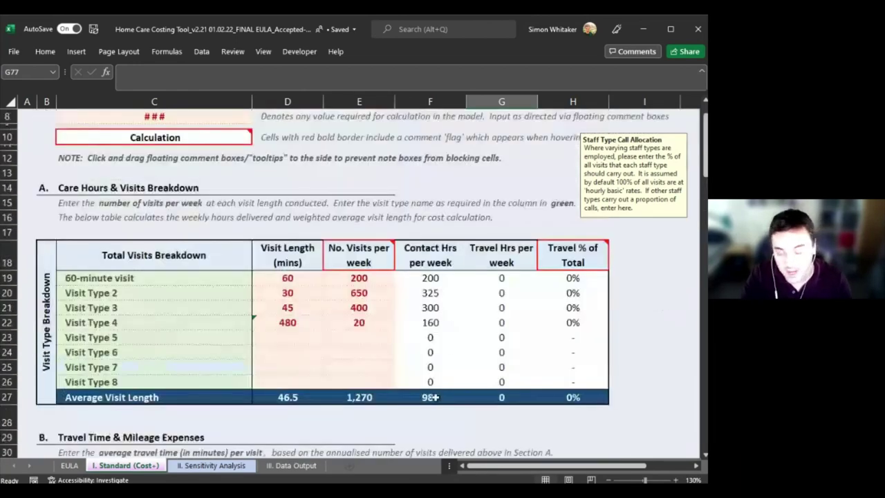
click(414, 397)
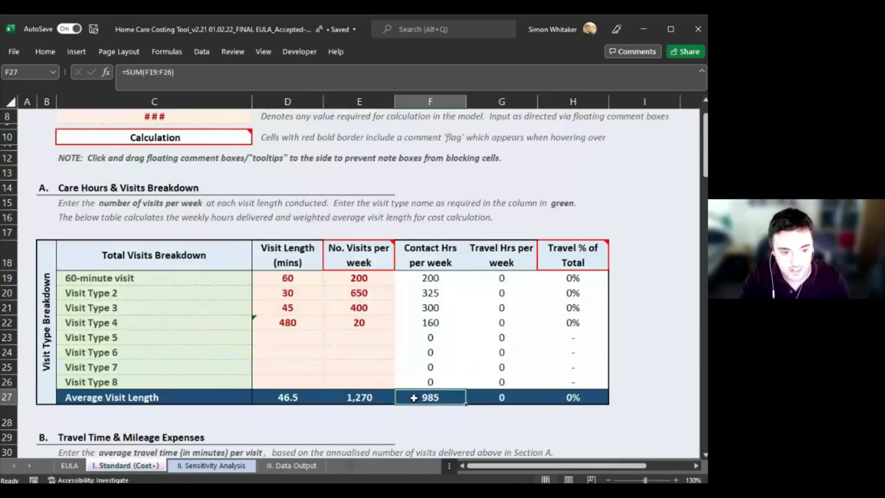
scroll(413, 379, down, 2)
scroll(413, 379, down, 17)
click(502, 320)
text(=160/985)
key(Return)
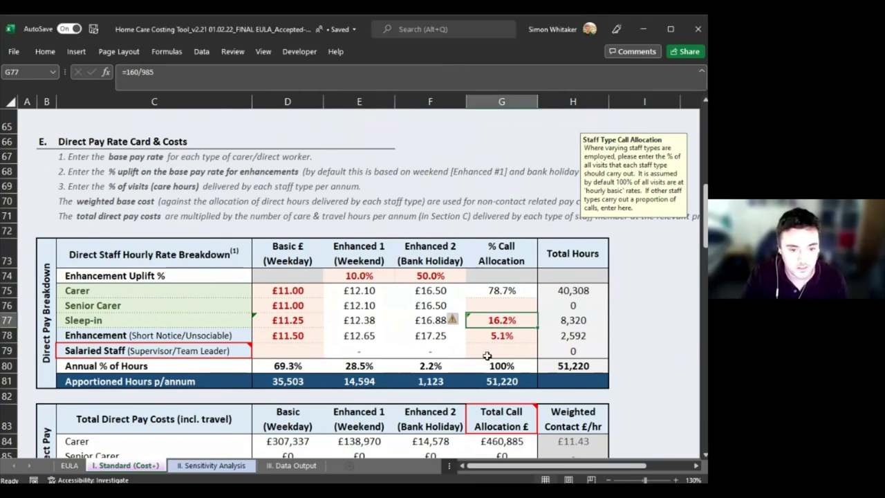
Step: Calculate Visit Type 4's annual contact hours in cell I22 with =F22*52 and compare them with the Sleep-in total hours
scroll(485, 399, up, 3)
scroll(482, 430, down, 1)
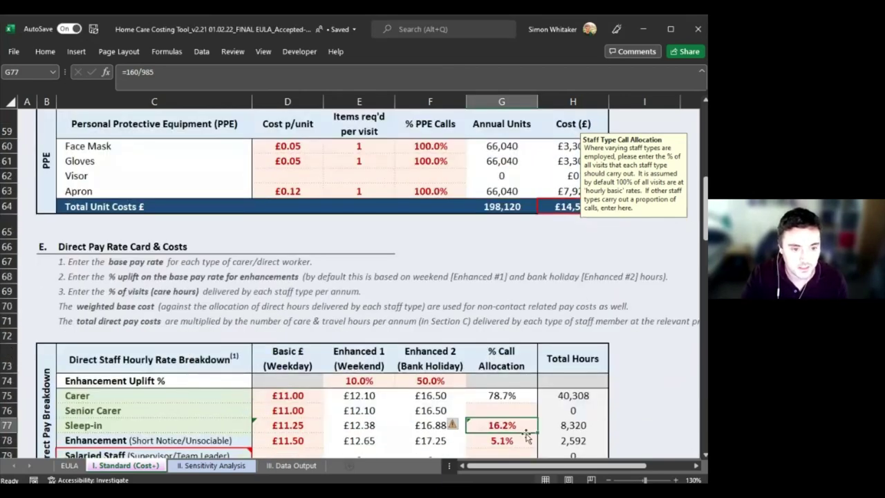
scroll(527, 436, up, 15)
click(644, 302)
text(=)
click(501, 302)
click(430, 302)
text(*52)
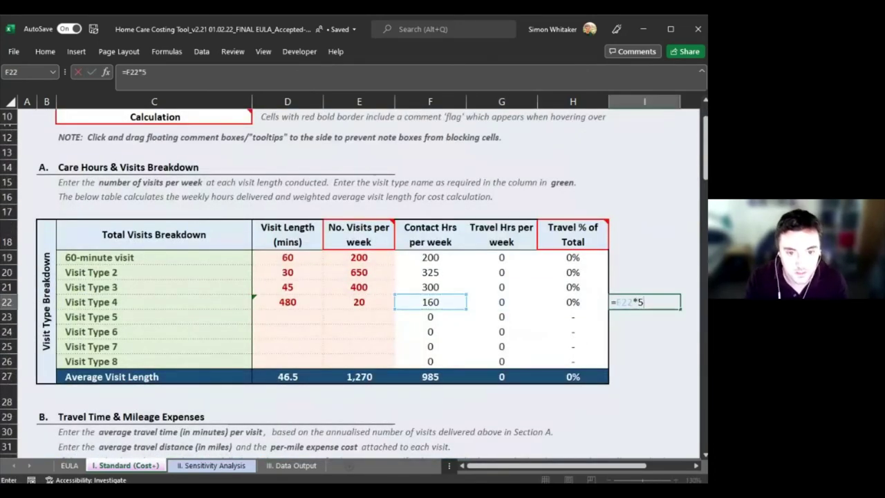
key(ctrl+Return)
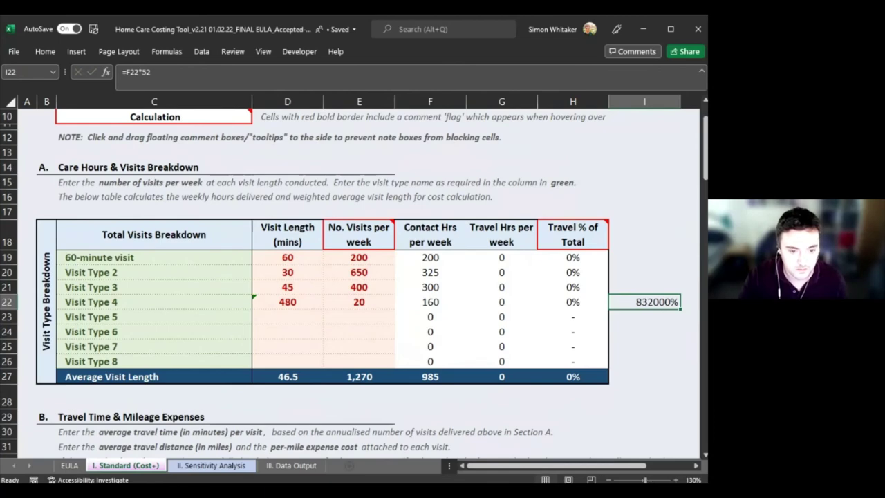
scroll(635, 293, down, 9)
scroll(635, 293, down, 14)
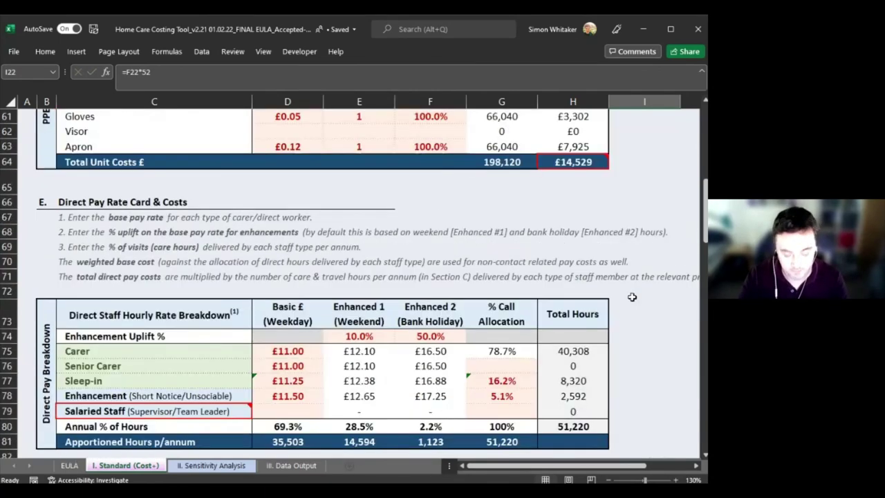
Step: Clear the annual hours check formula from cell I22 beside the Visit Type 4 row
scroll(630, 298, up, 20)
scroll(627, 303, up, 2)
key(Delete)
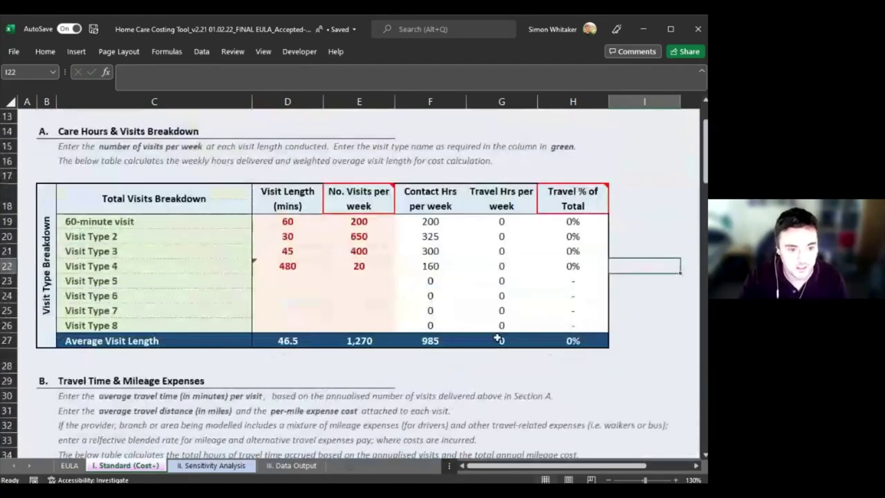
Step: Examine how the weekly contact hours feed the Sleep-in row's call allocation and total hours, along with its basic weekday rate
click(439, 265)
click(430, 339)
scroll(430, 339, down, 2)
scroll(401, 467, down, 16)
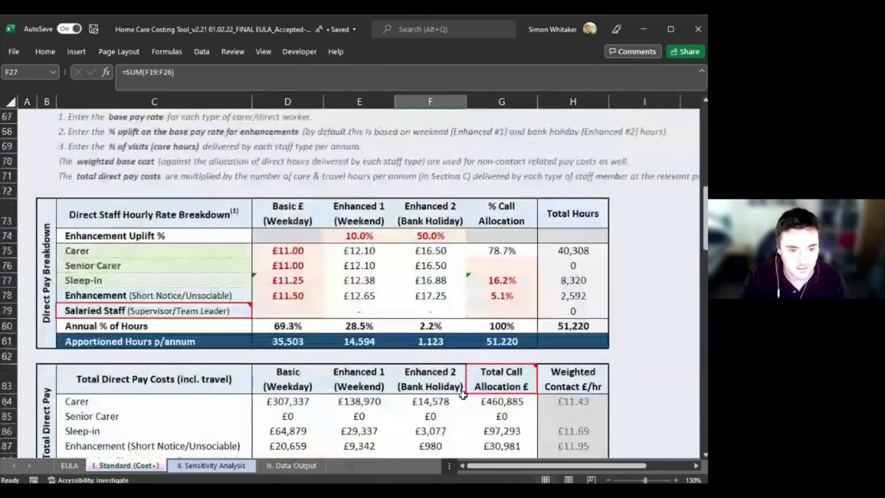
click(501, 280)
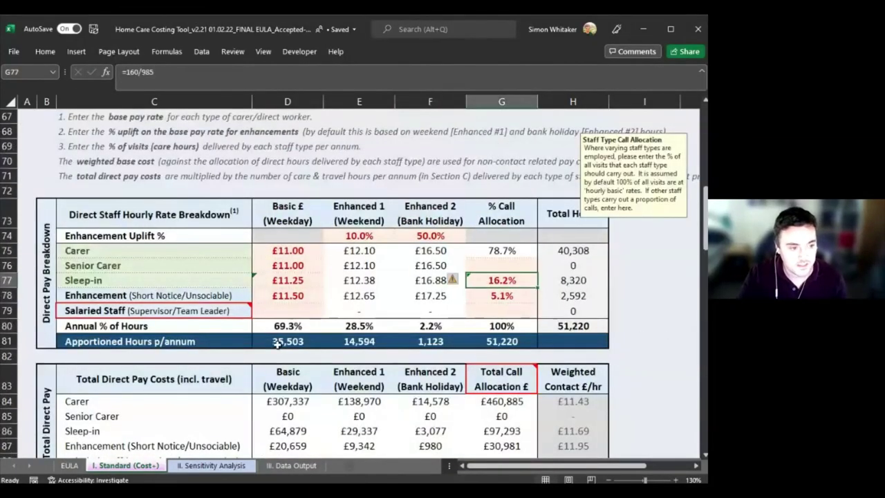
drag(190, 280, 574, 280)
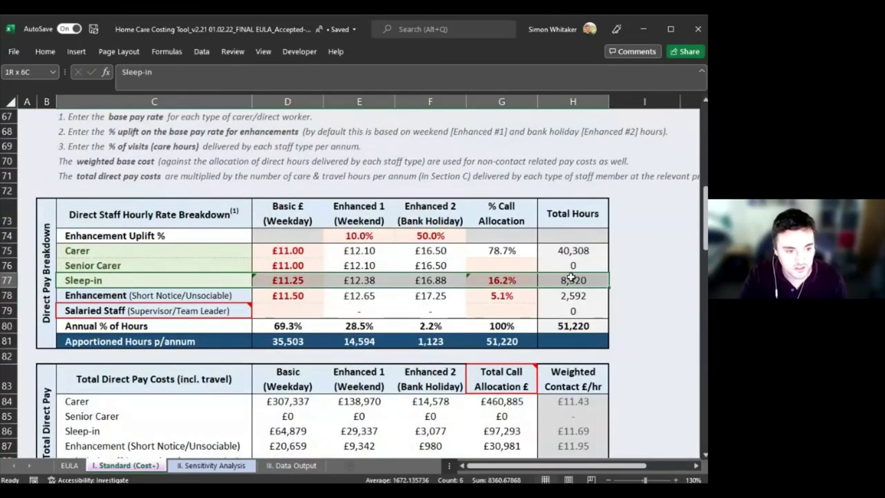
click(589, 280)
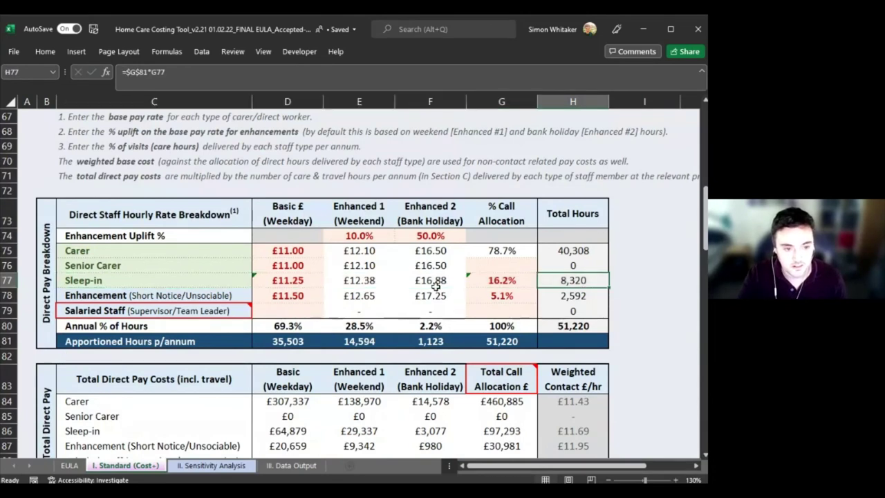
click(286, 276)
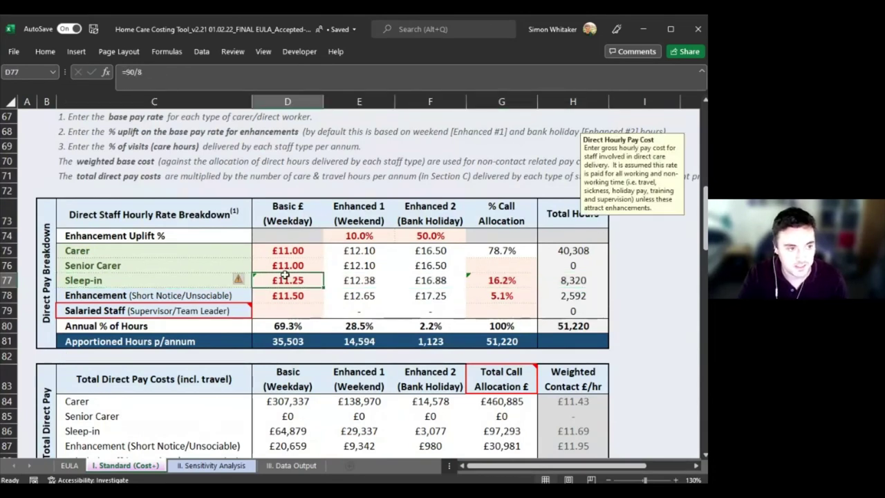
click(511, 281)
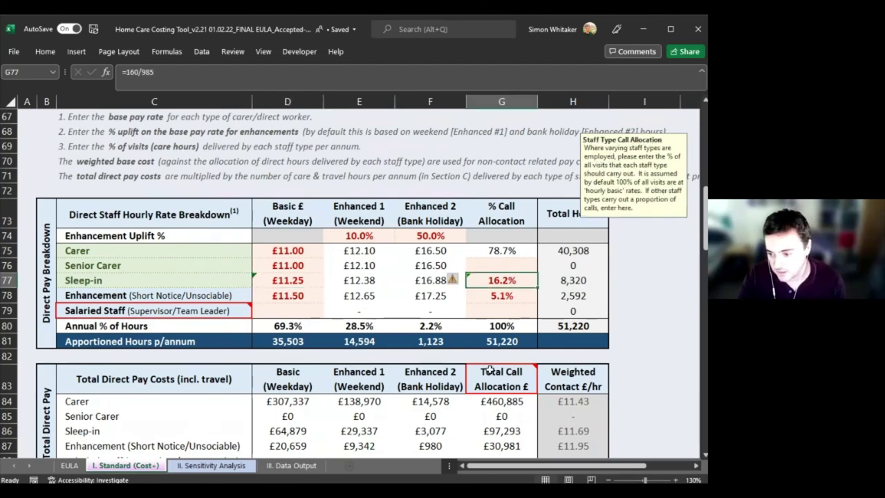
Step: Enter the Enhanced 2 (Bank Holiday) enhancement uplift as the formula =(2*1)*(6*0.5)/1
scroll(432, 285, up, 1)
click(432, 288)
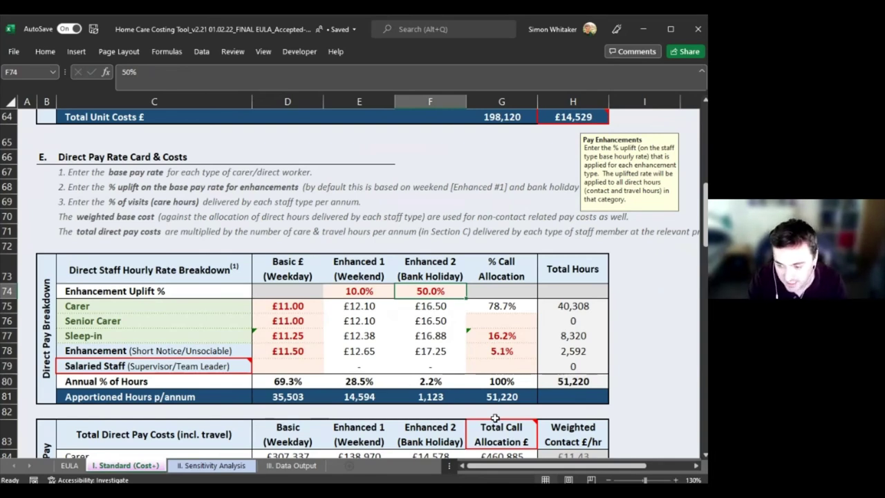
text(=2)
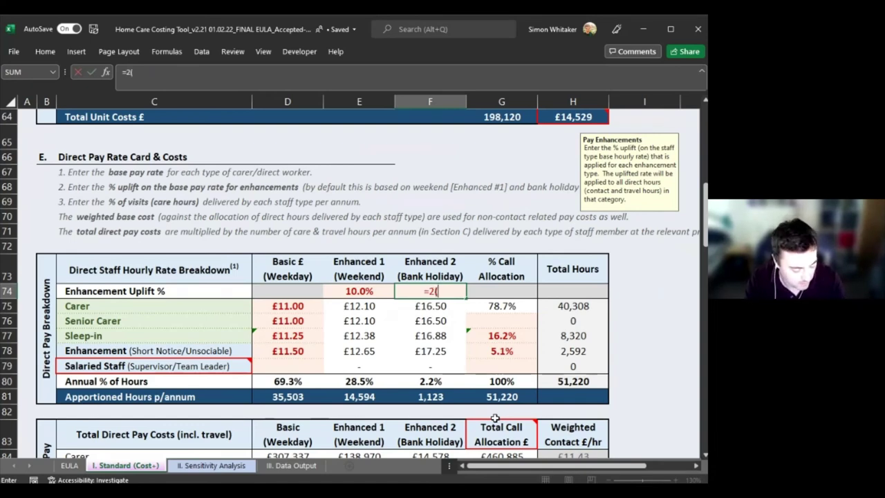
text(*1)
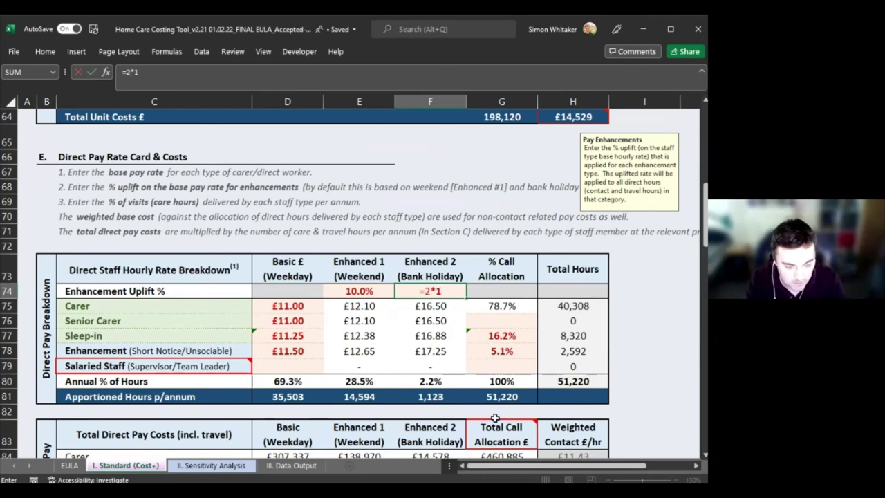
text())
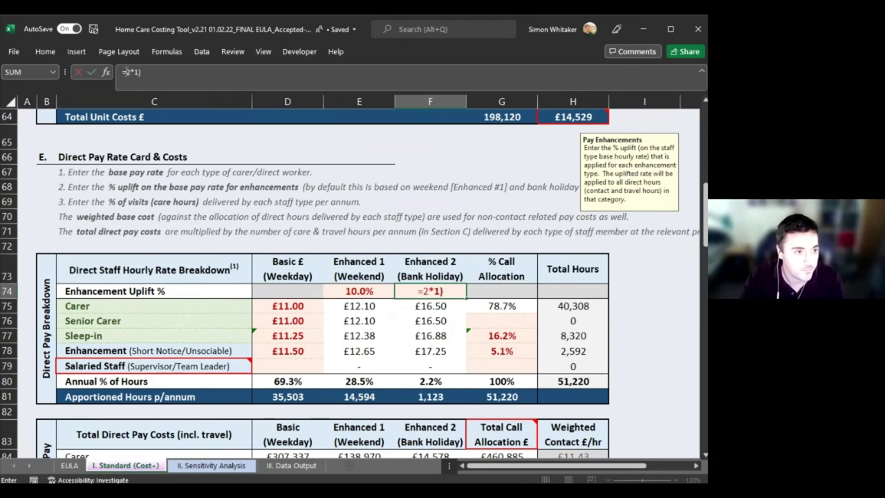
click(128, 71)
text((2)
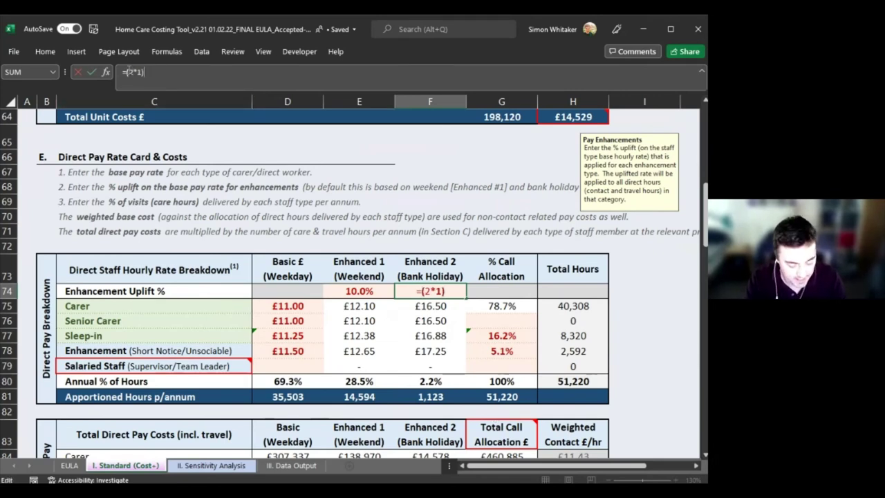
text(*1)*()
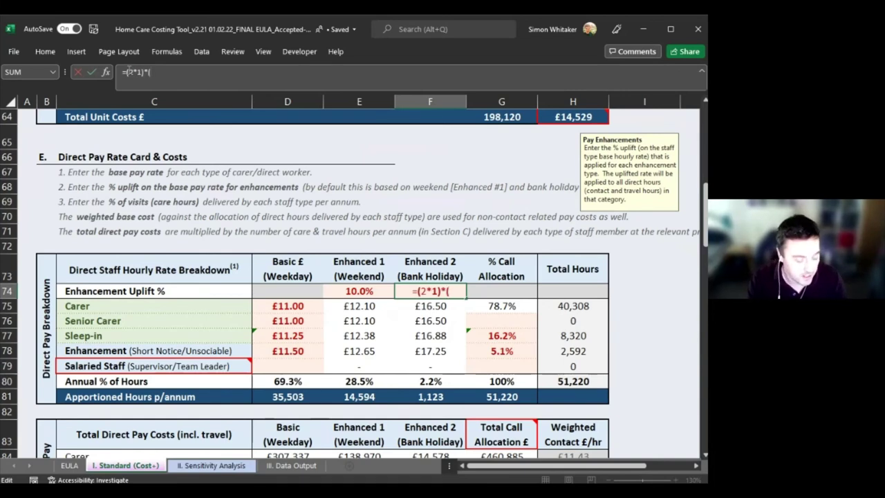
text(6*.5))
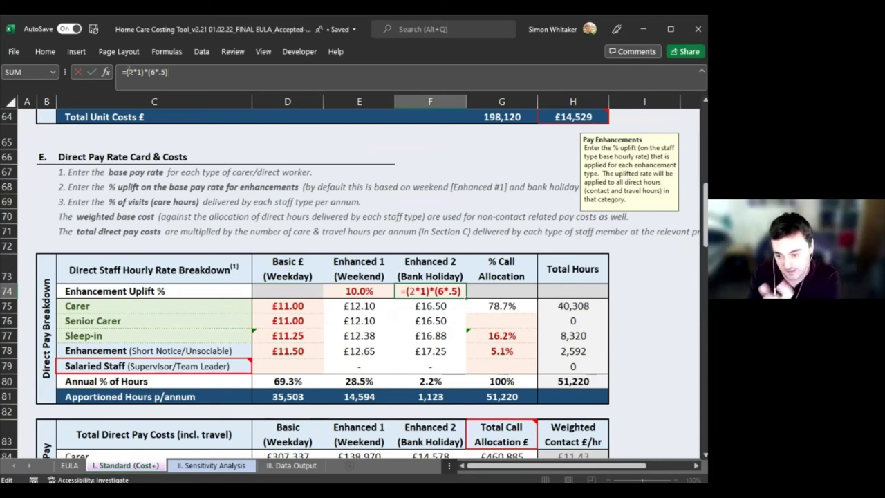
key(ctrl+Return)
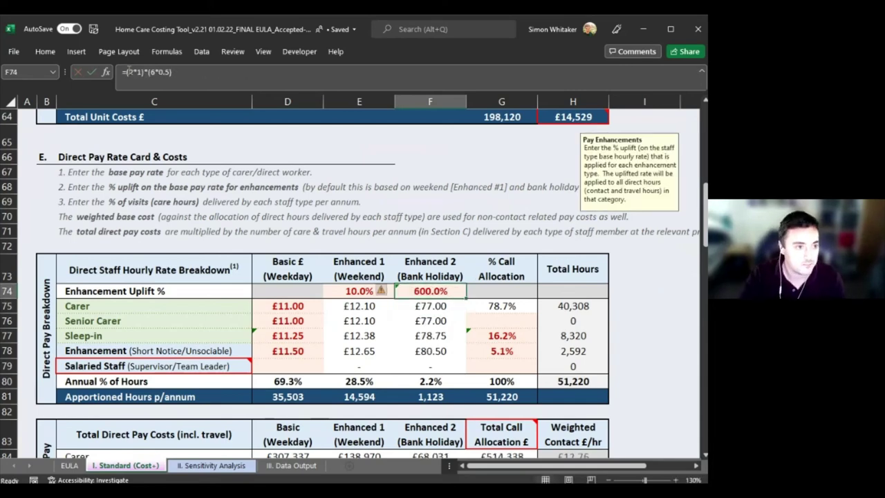
key(F2)
text(/1)
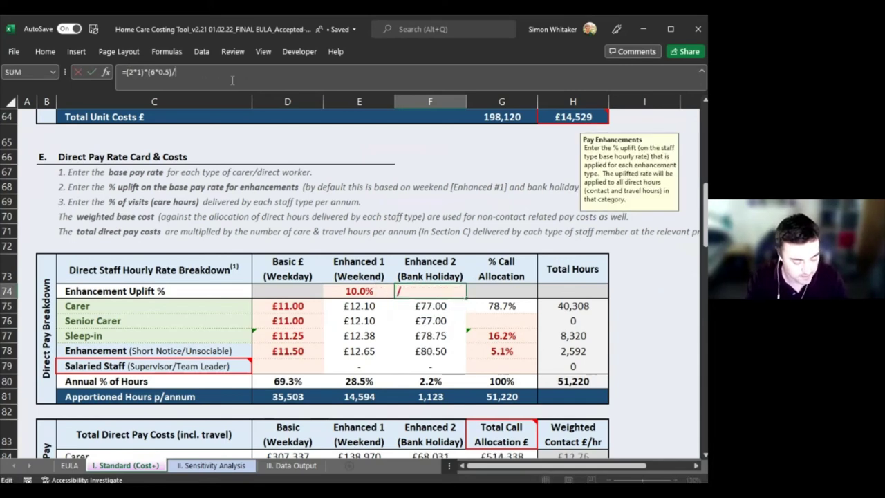
key(ctrl+Return)
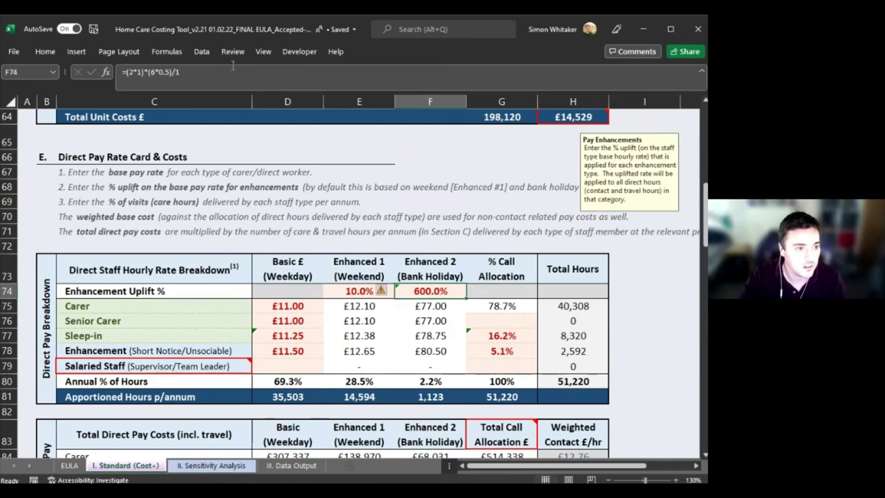
Step: Keep the ribbon permanently expanded with the formula tools showing
click(232, 51)
click(45, 51)
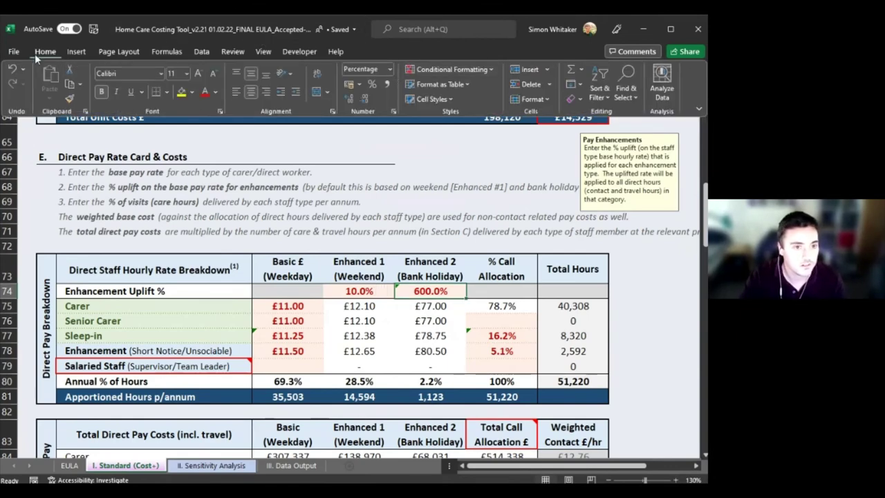
scroll(556, 125, down, 3)
scroll(556, 125, up, 7)
click(167, 51)
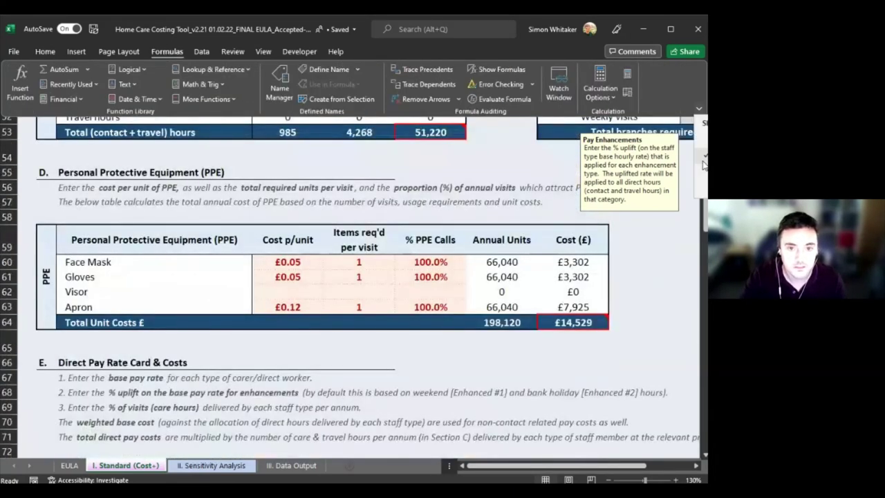
key(ctrl+F1)
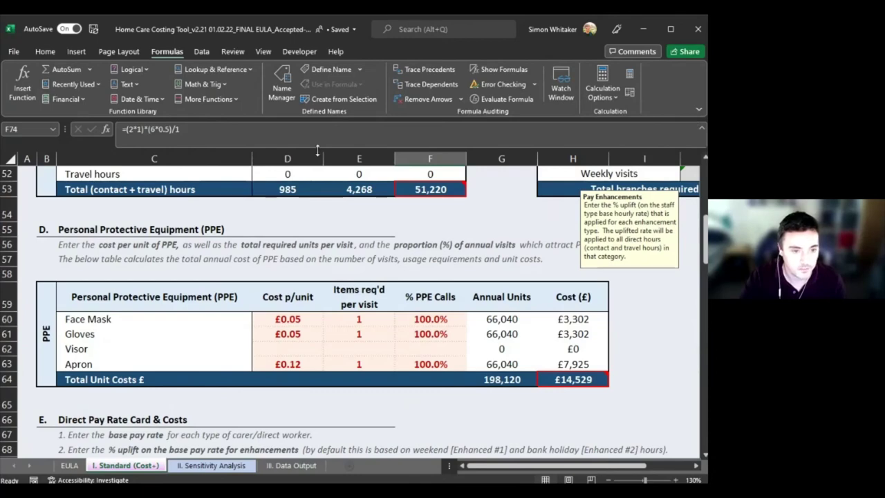
scroll(408, 354, down, 1)
scroll(409, 353, up, 1)
Step: Change the divisor in the bank holiday uplift formula to 100
click(224, 142)
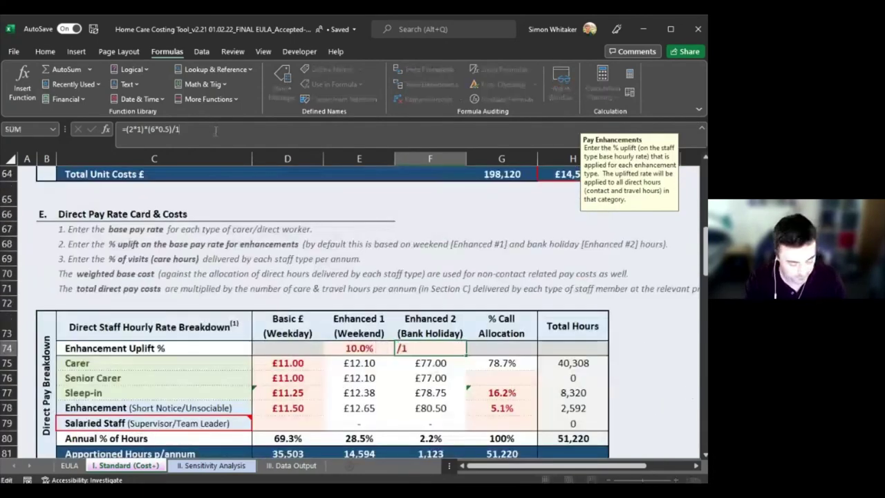
text(00)
key(Return)
key(Up)
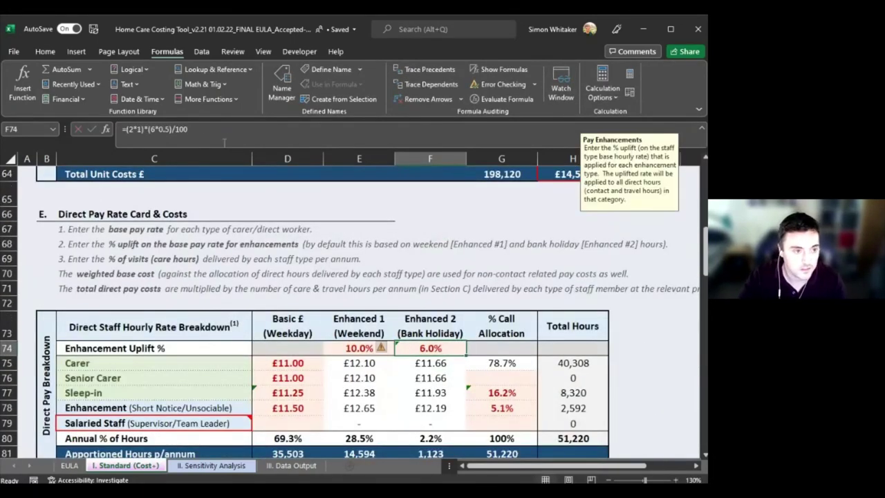
Step: Set the divisor to 10 so the bank holiday uplift formula reads =(2*1)*(6*0.5)/10, and review the enhanced rates
click(269, 136)
key(BackSpace)
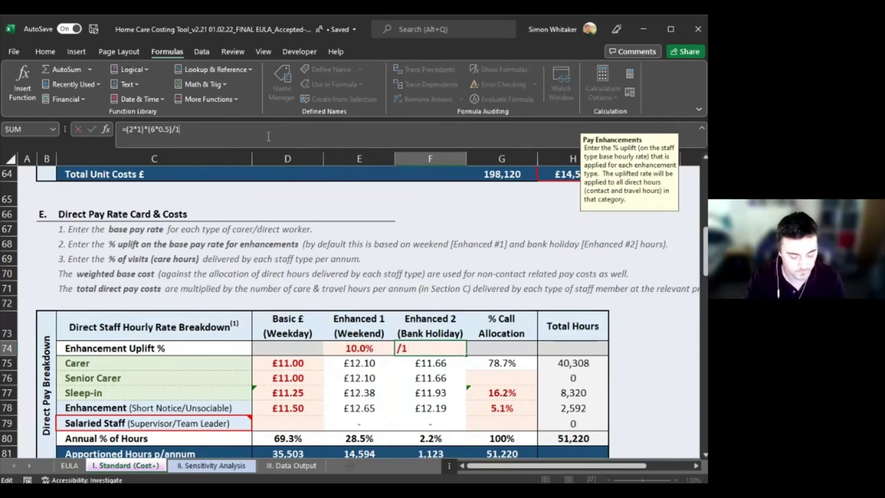
key(Return)
key(Up)
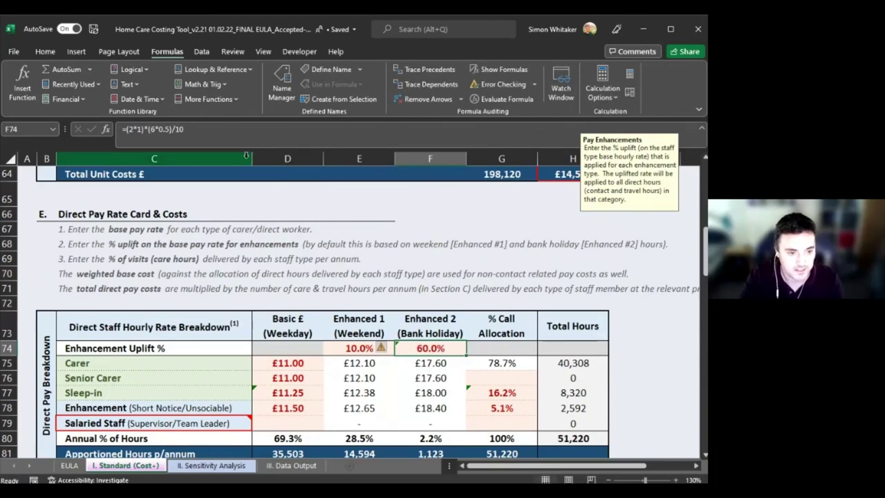
scroll(359, 324, down, 2)
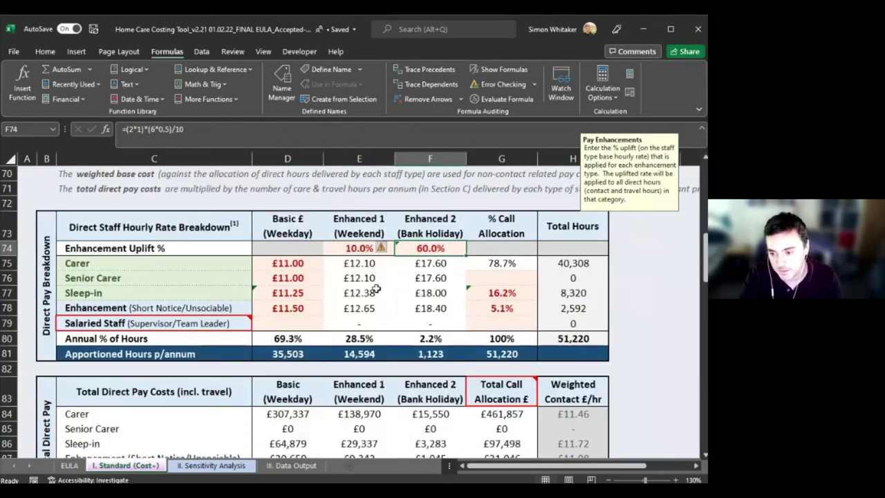